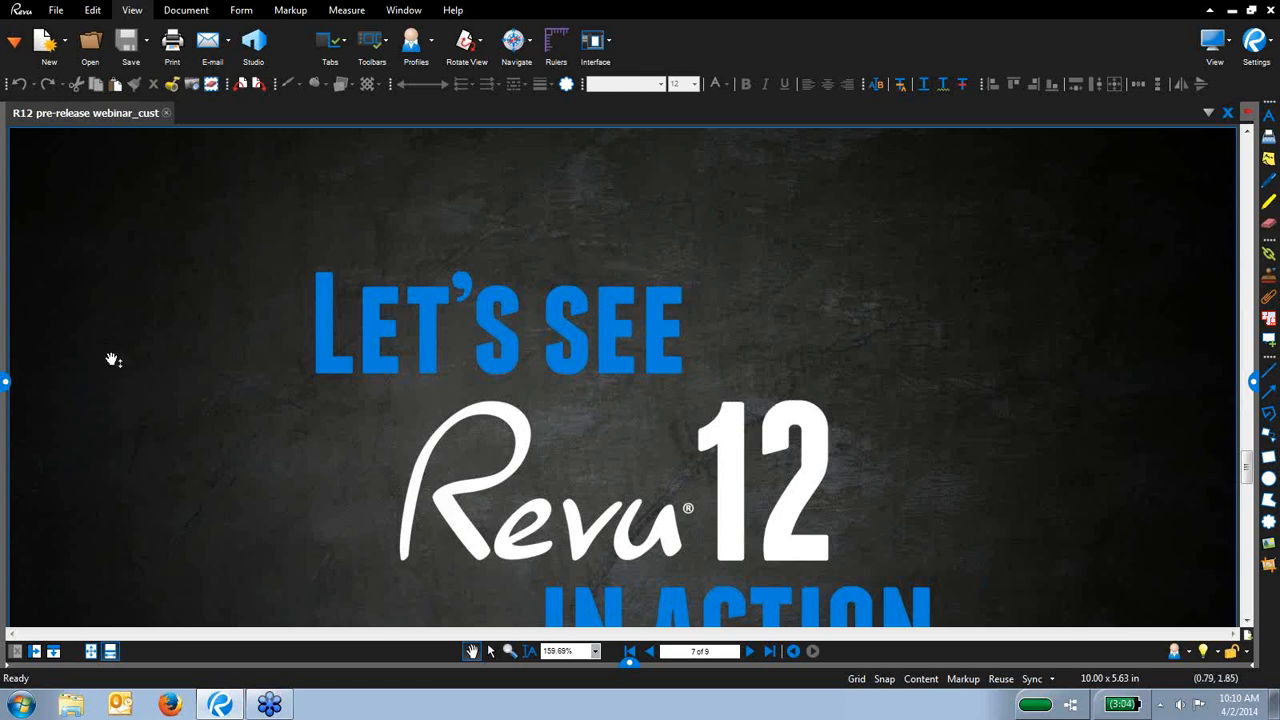
Open the PasadenaCityHall SketchUp model from the SketchUp subfolder of the Bluebeam Demo R12 folder on the desktop
left_click(88, 707)
left_click(218, 158)
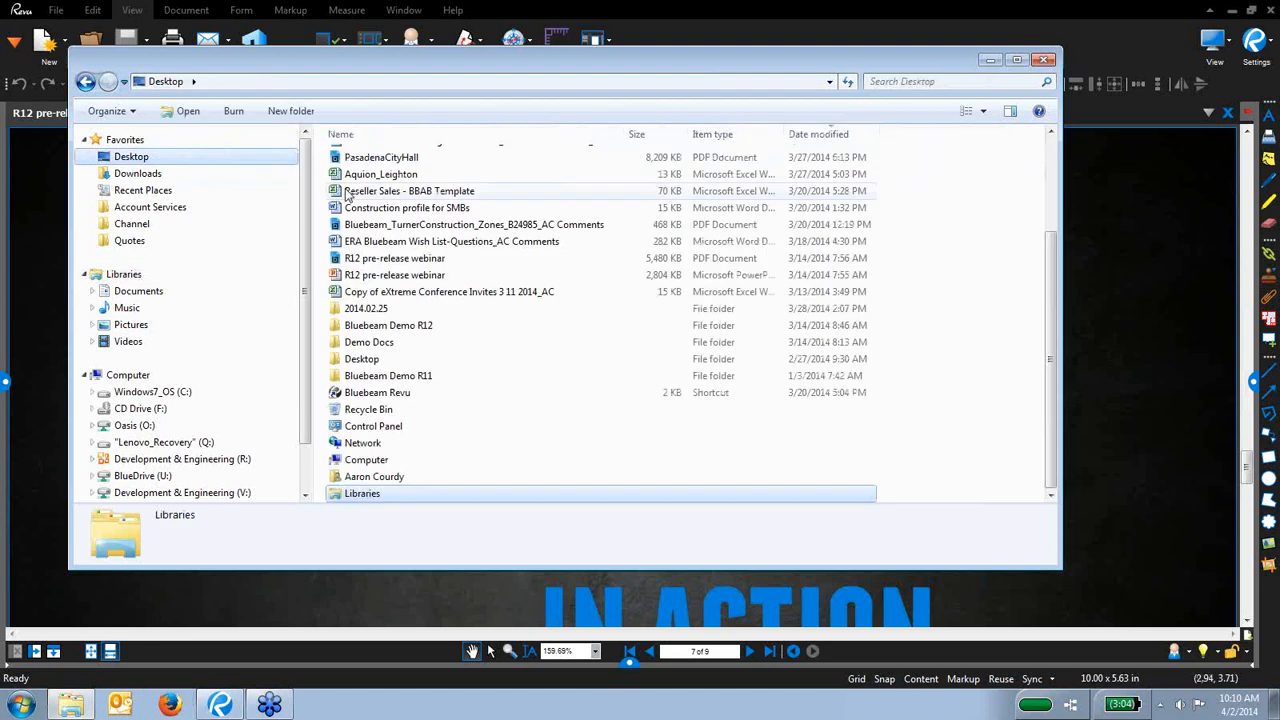
double_click(364, 330)
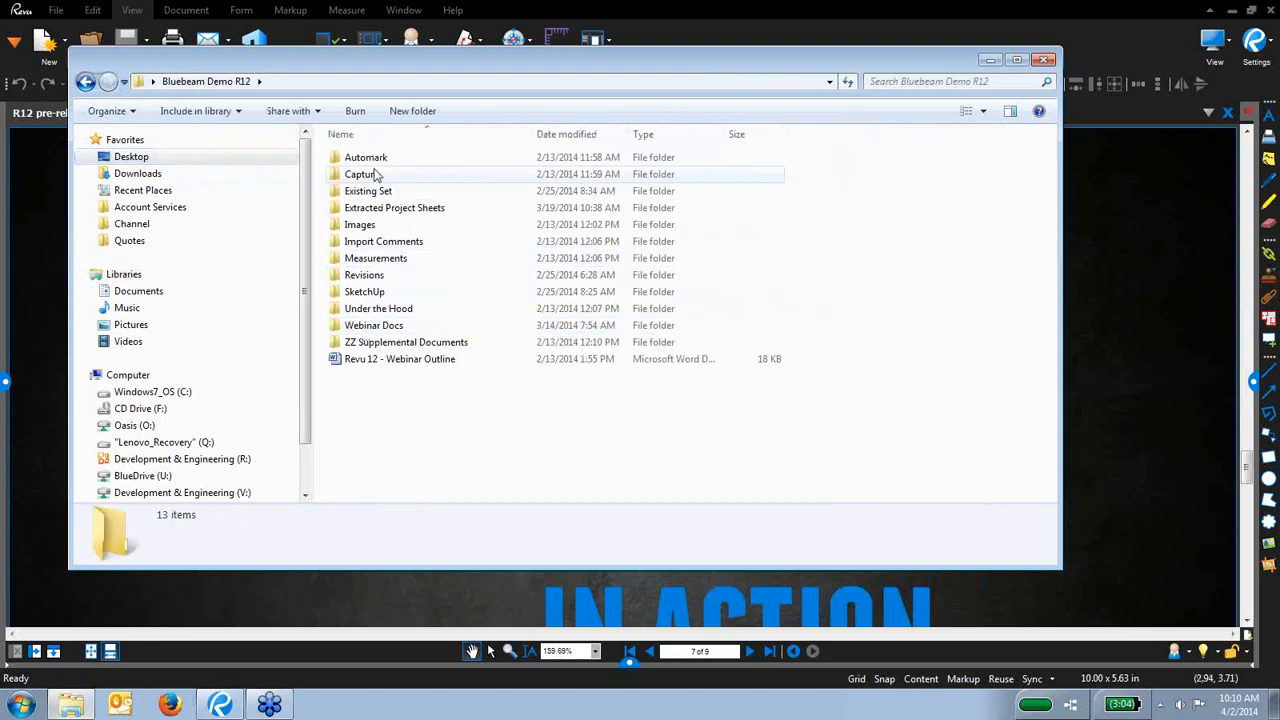
double_click(364, 291)
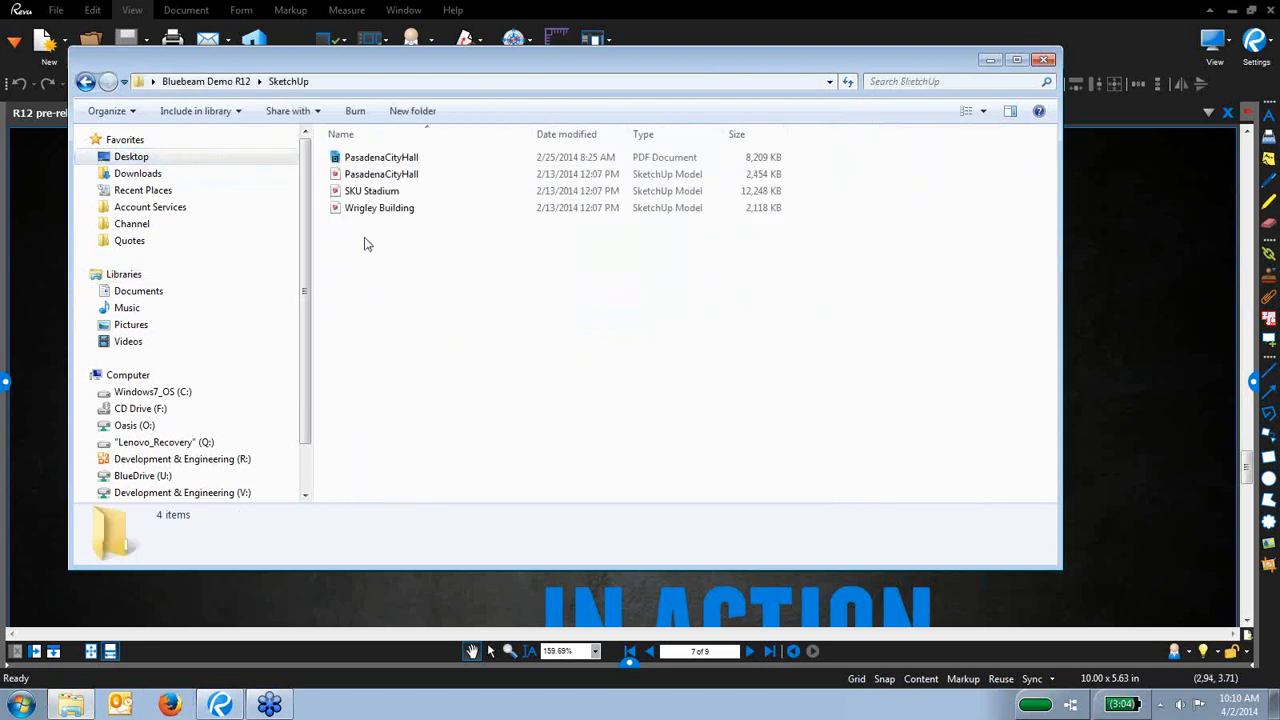
double_click(370, 175)
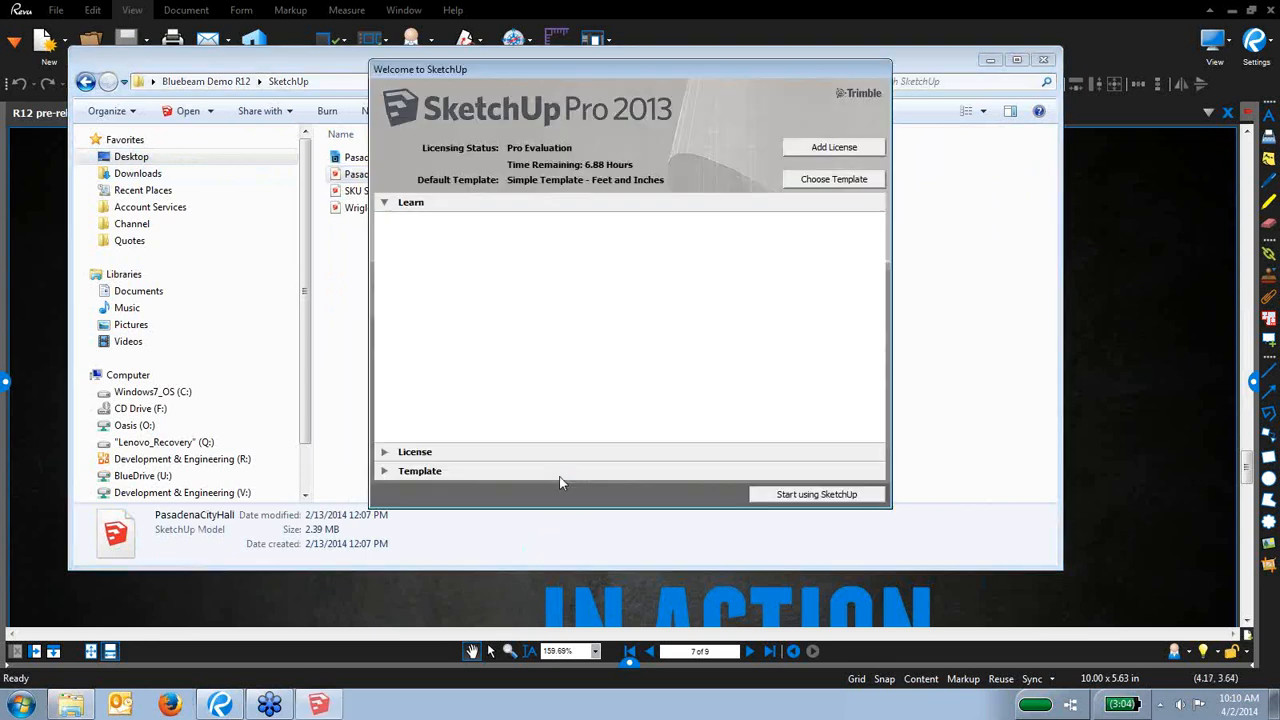
left_click(848, 493)
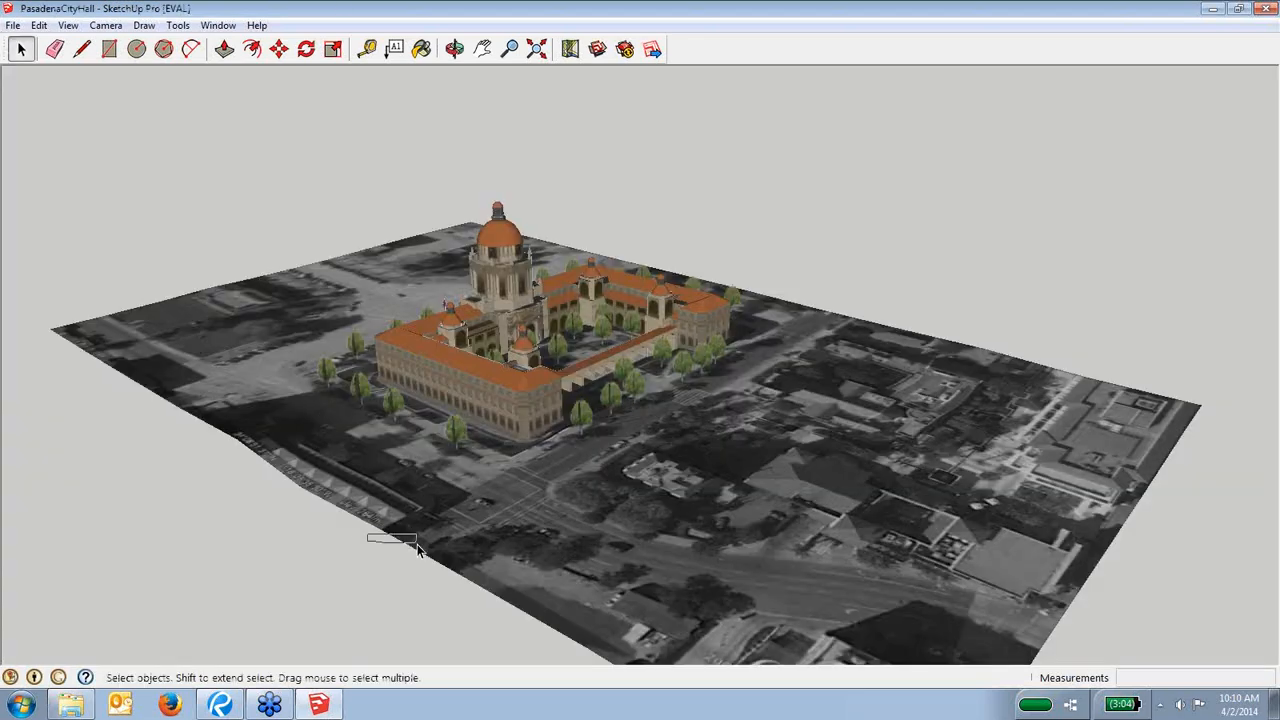
Export the city hall model as a 3D Bluebeam PDF named PasadenaCityHall on the desktop
left_click_drag(417, 544, 412, 541)
left_click_drag(456, 444, 476, 407)
left_click_drag(848, 403, 843, 436)
scroll(517, 217, "up", 4)
scroll(511, 408, "down", 4)
left_click_drag(465, 458, 682, 427)
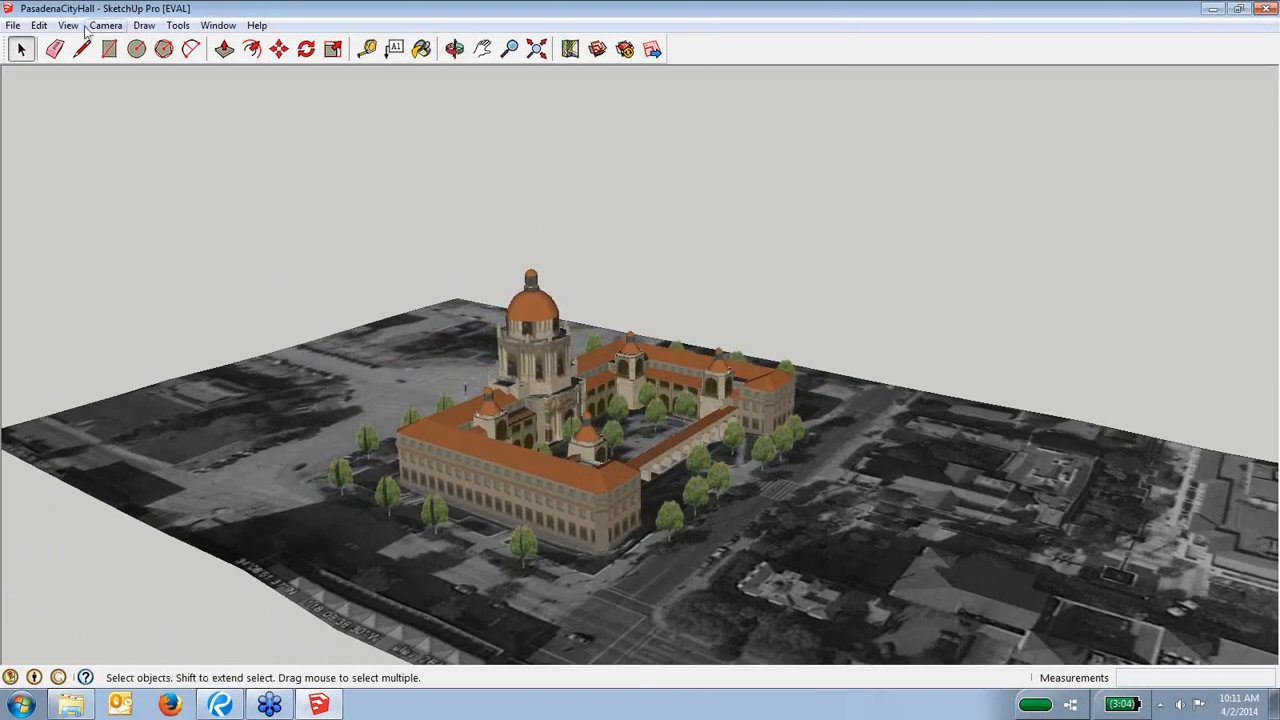
left_click(13, 26)
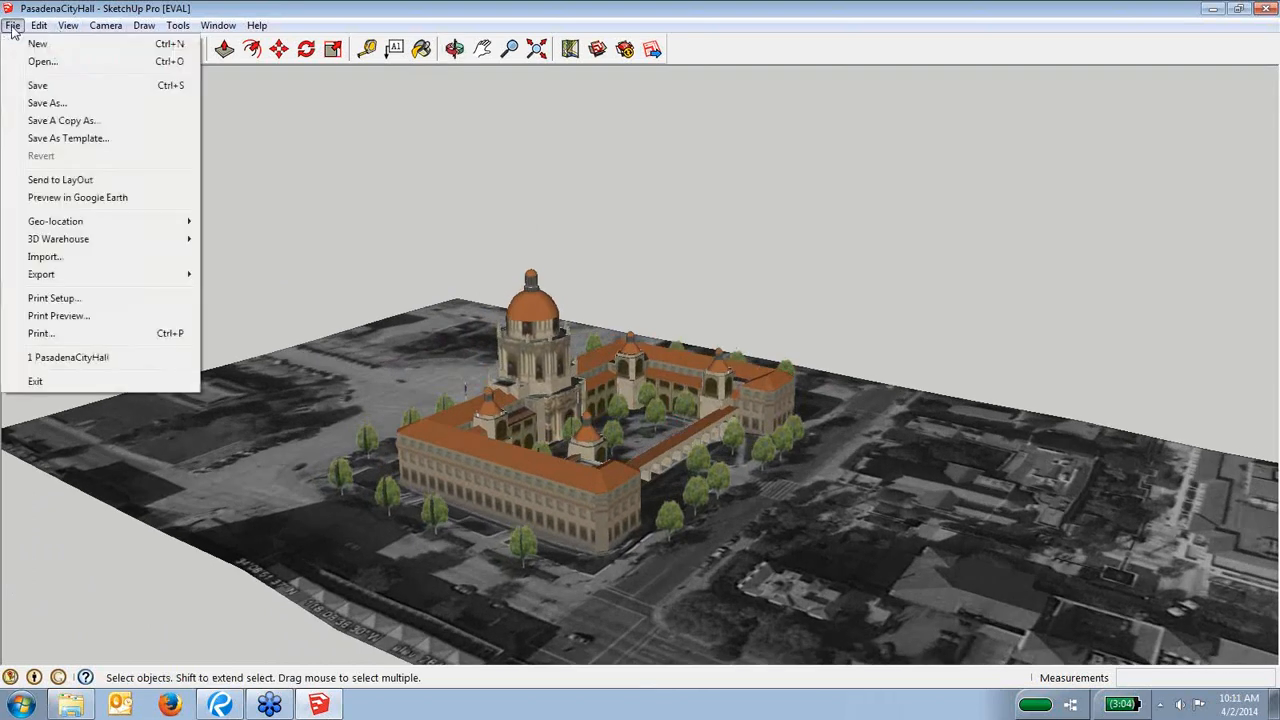
mouse_move(52, 278)
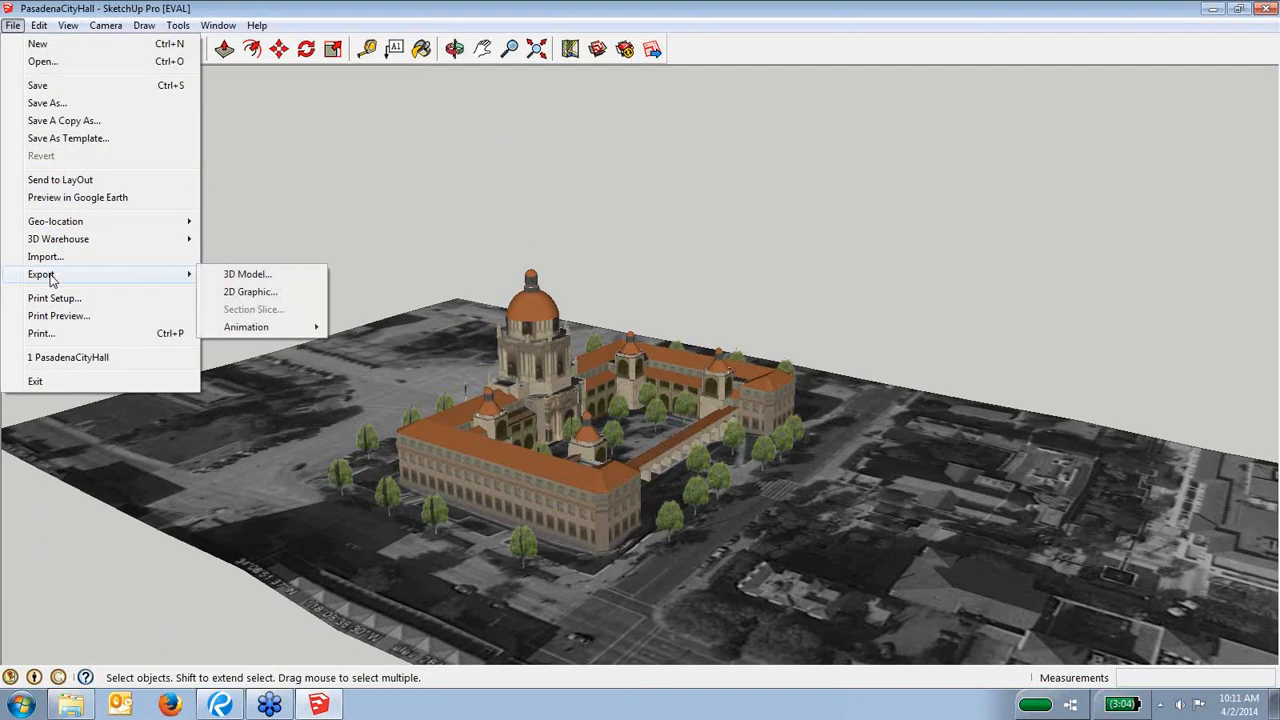
left_click(256, 277)
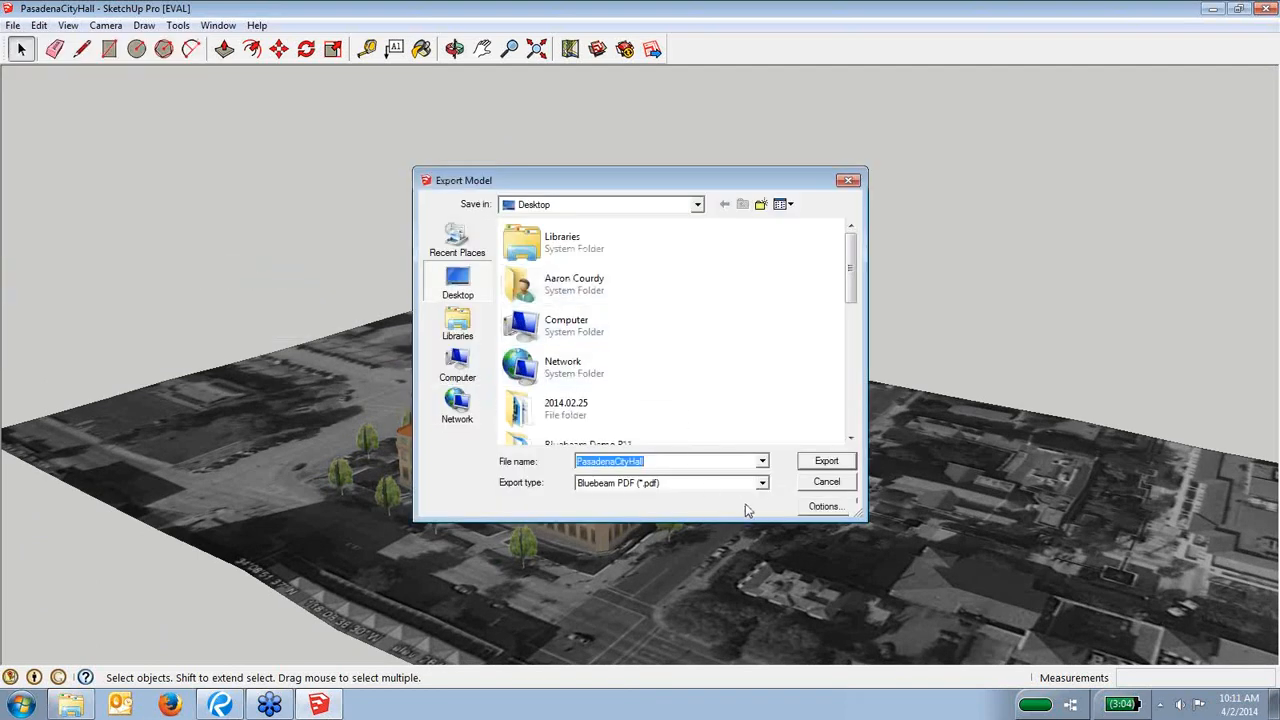
left_click(765, 485)
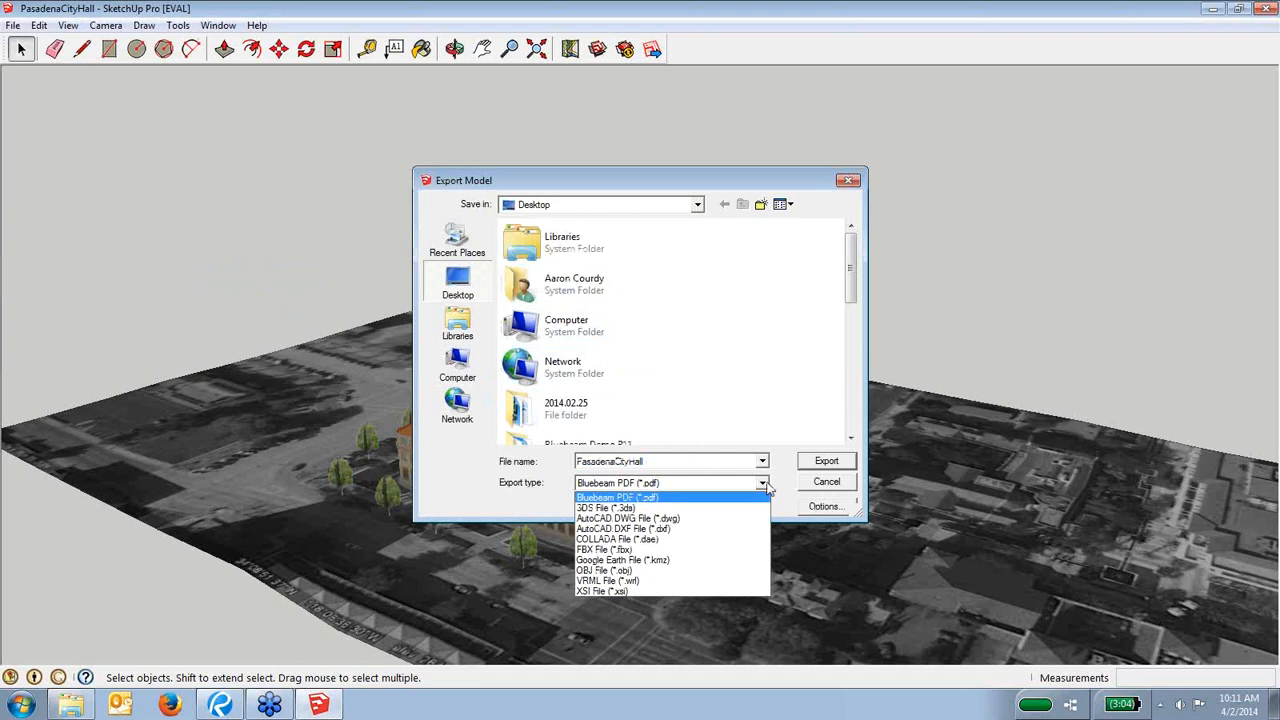
left_click(691, 500)
left_click(827, 462)
left_click(674, 357)
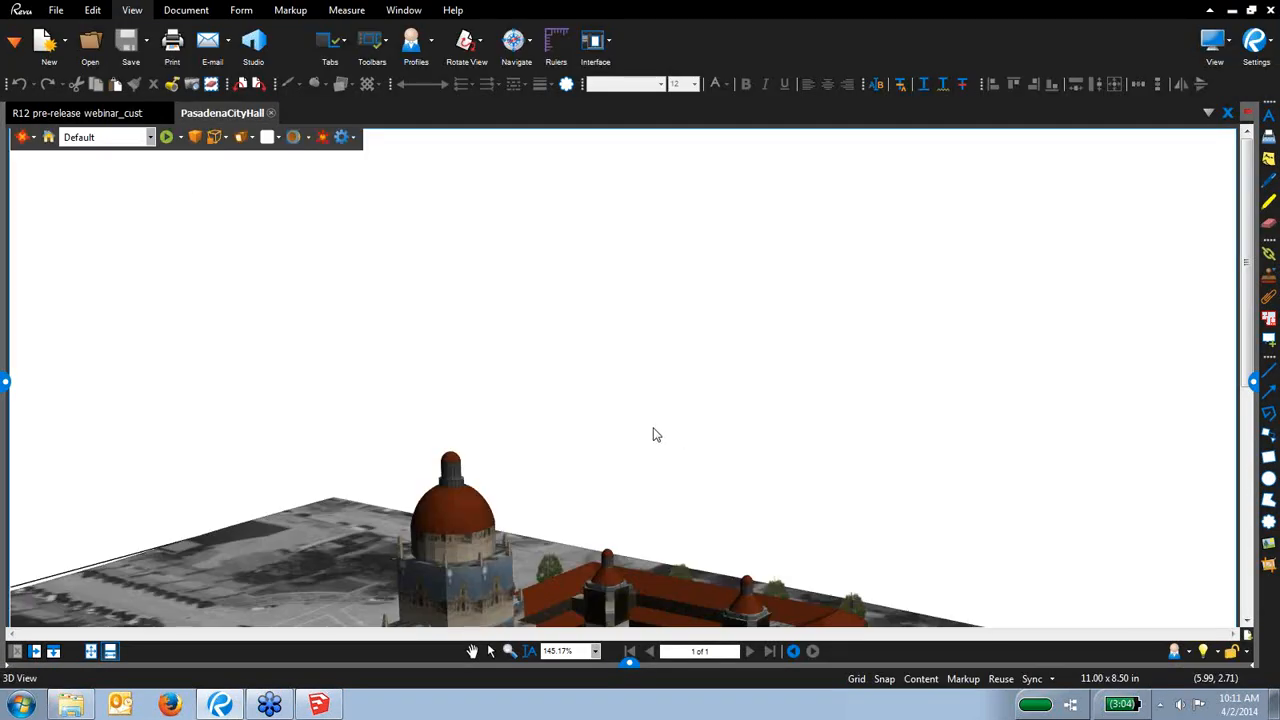
Examine the exported 3D city hall model in the PDF from several angles, switching the 3D navigation mode
left_click_drag(755, 418, 794, 238)
scroll(795, 240, "down", 3)
left_click_drag(665, 606, 620, 600)
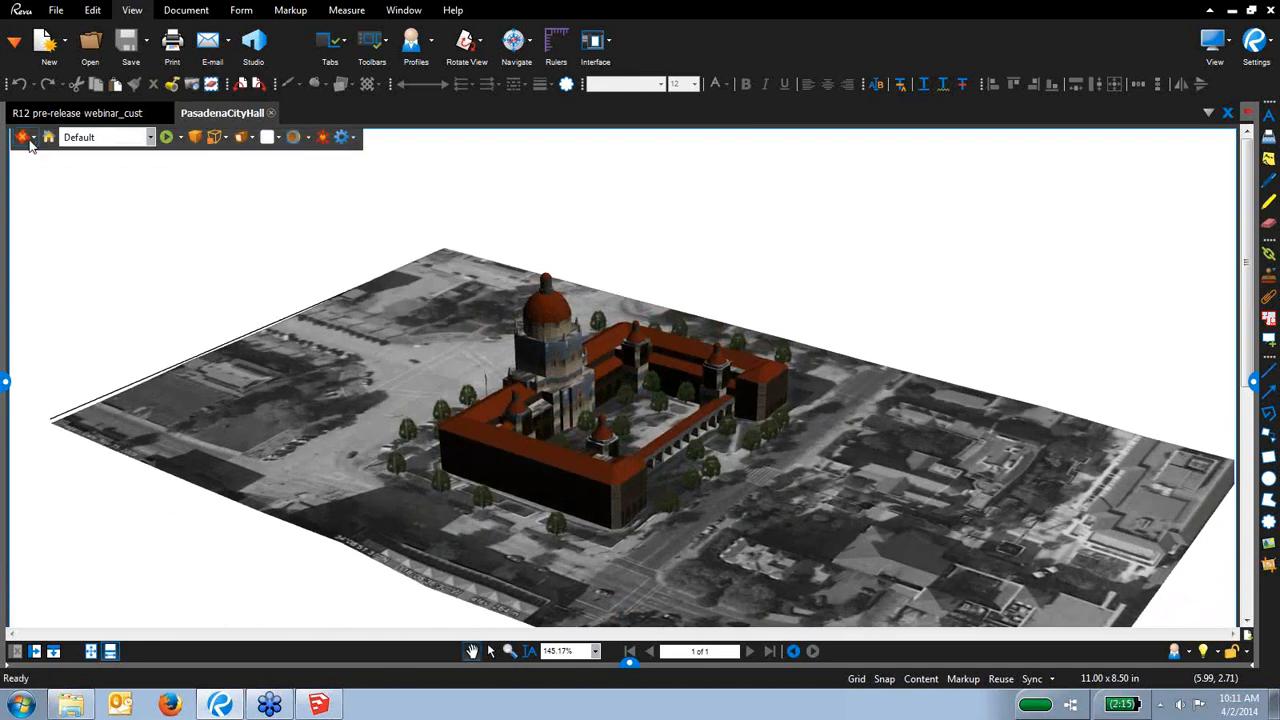
left_click(33, 137)
left_click(57, 180)
left_click_drag(496, 485, 465, 459)
left_click_drag(571, 505, 606, 510)
scroll(518, 418, "up", 1)
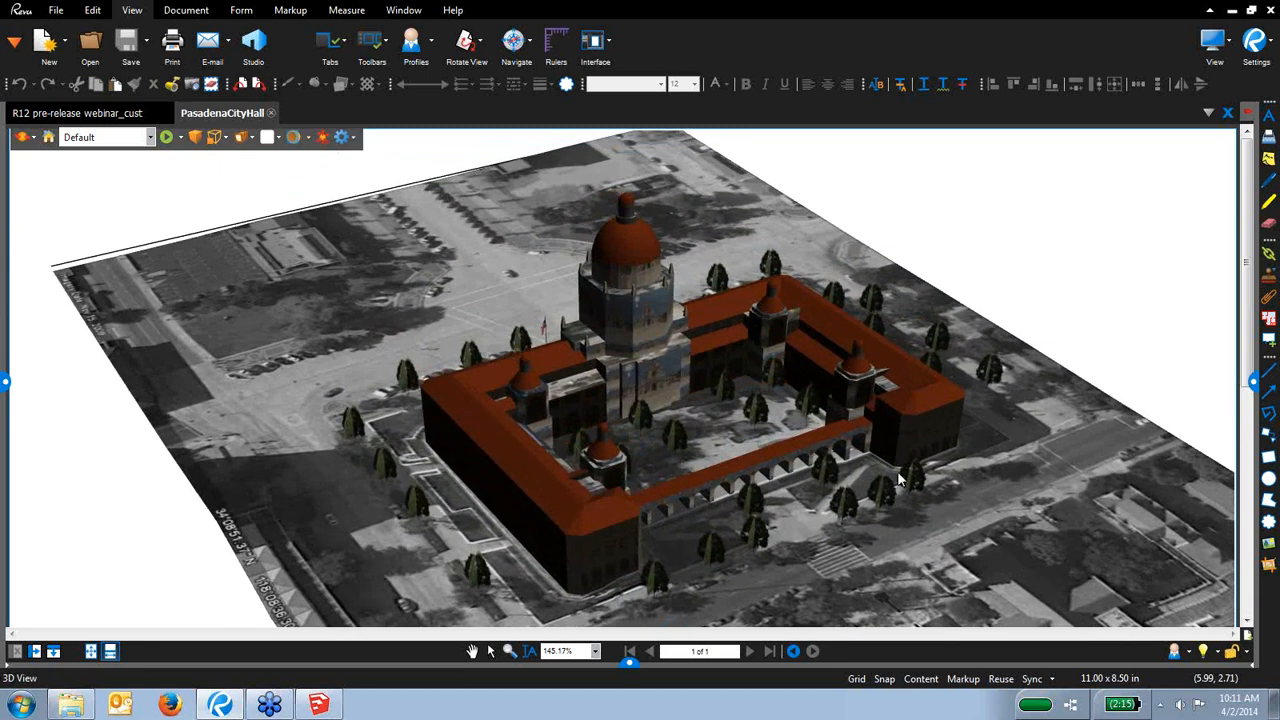
Add a callout reading "revise dome" with its arrow pointing at the city hall dome
left_click(1268, 435)
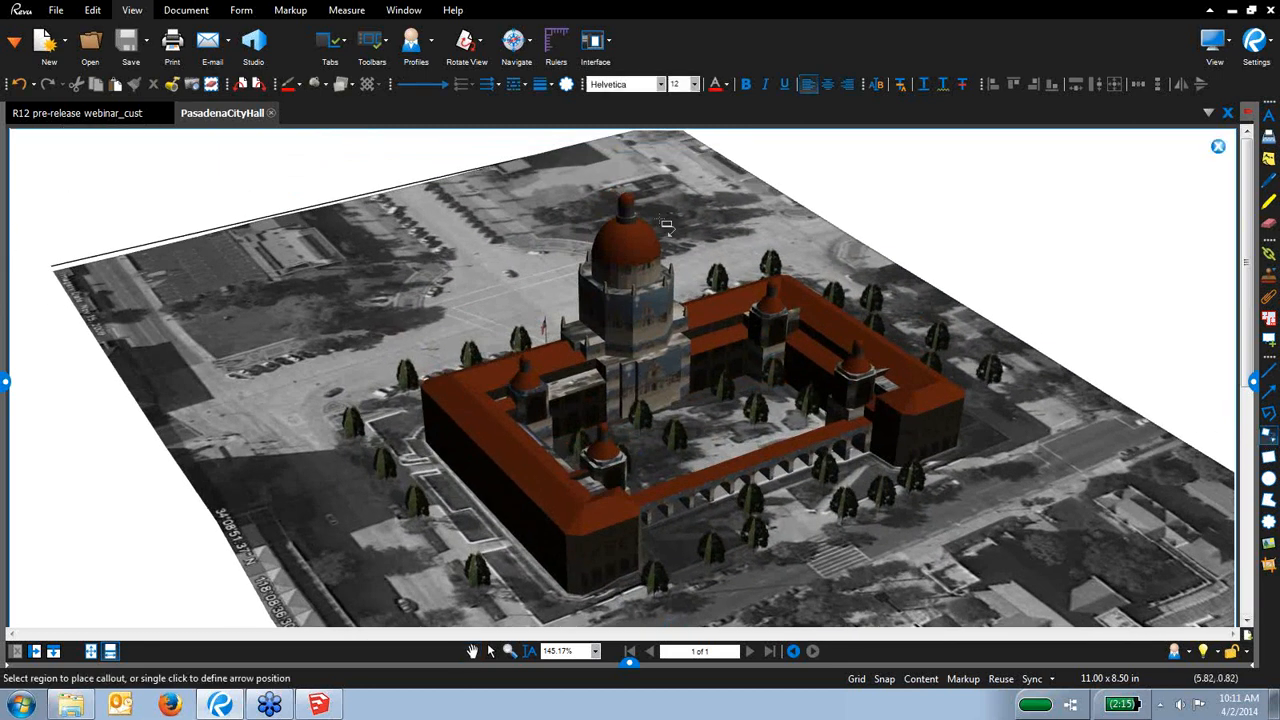
left_click(741, 190)
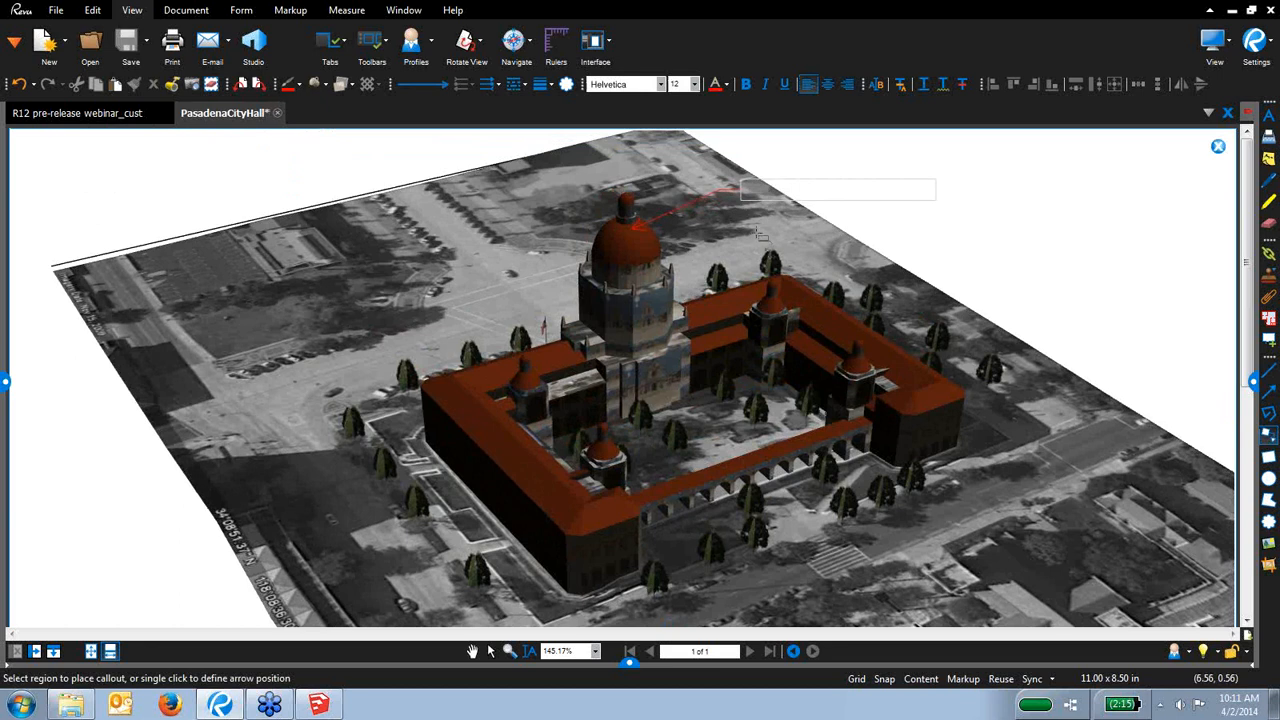
type("re")
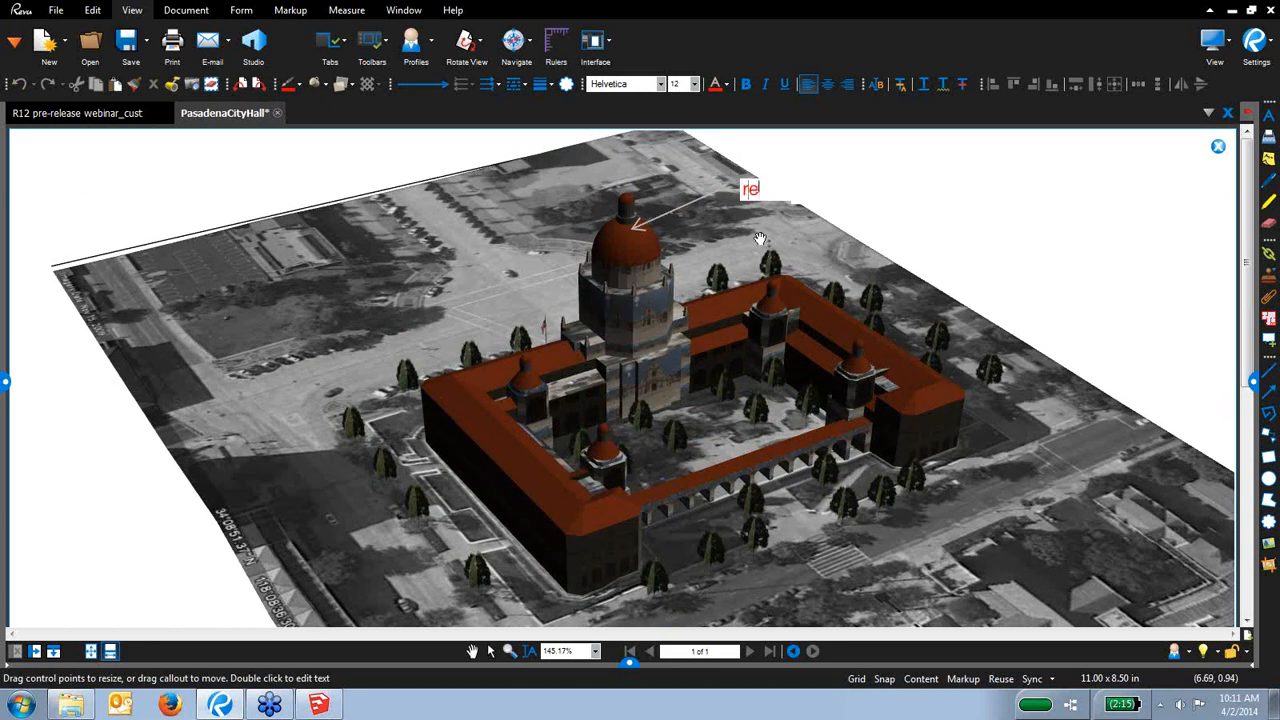
type("vise dome")
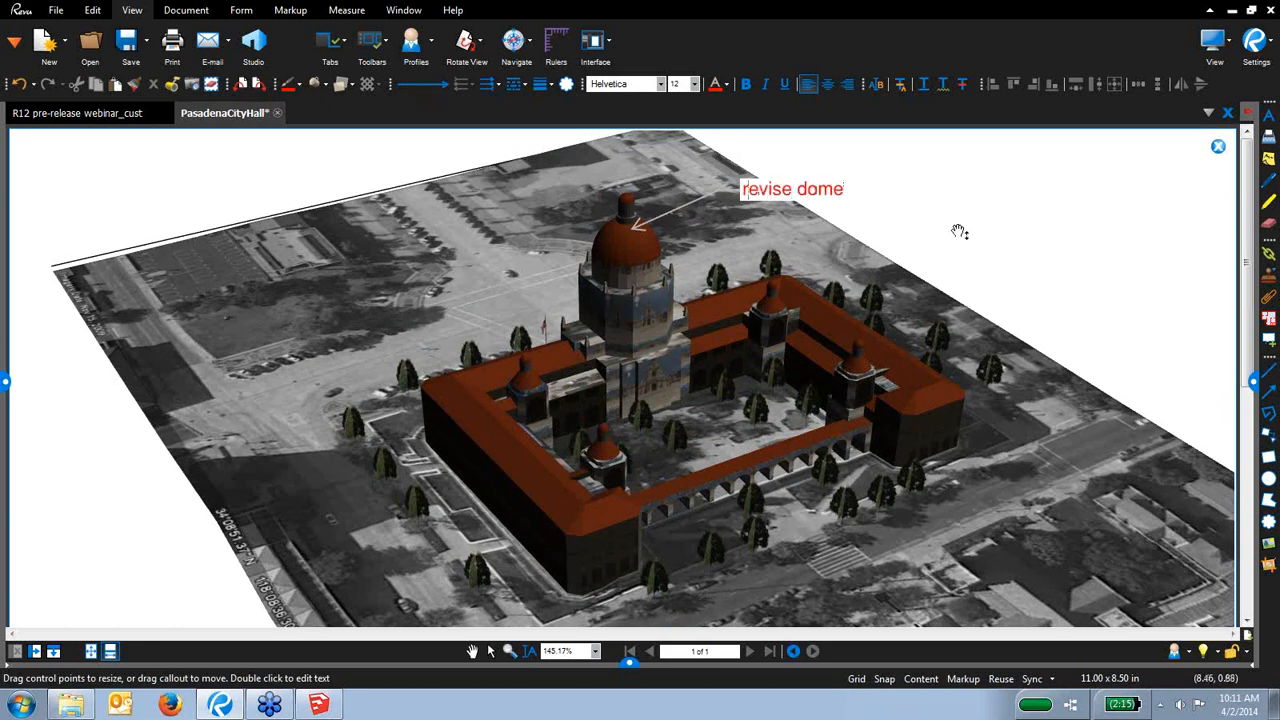
left_click(1020, 232)
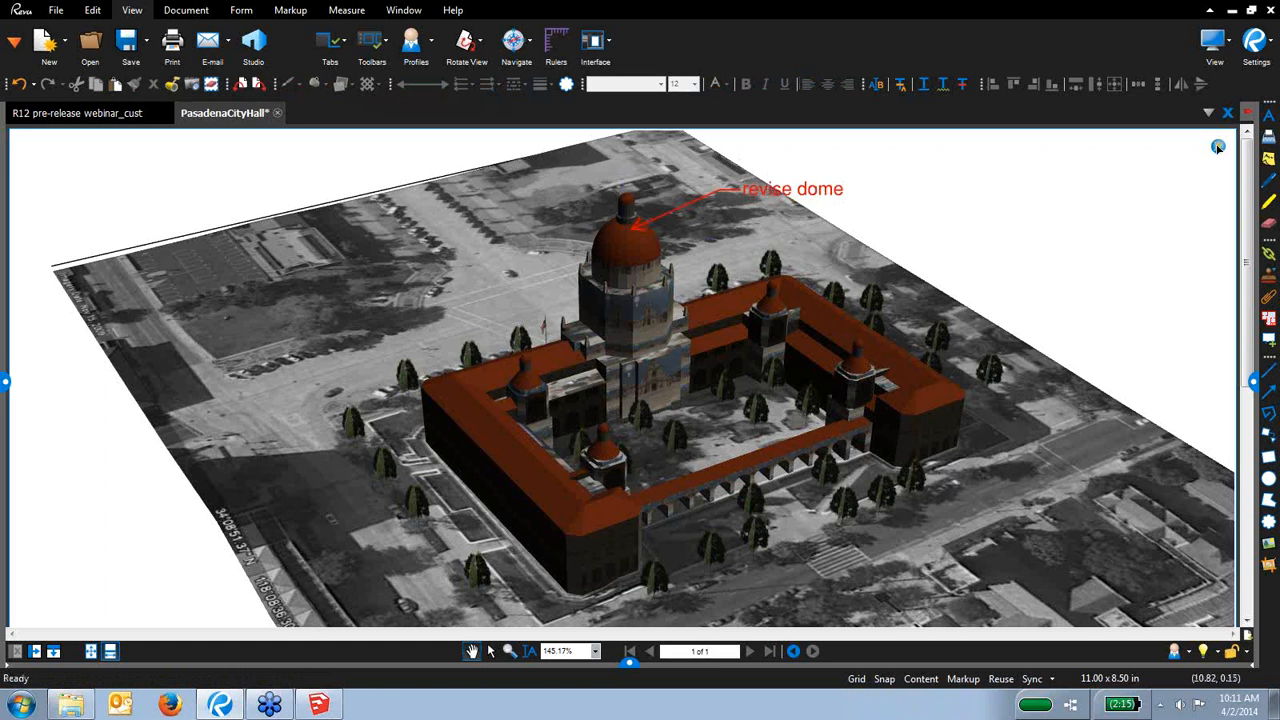
Orbit away from the callout, restore its saved markup view from the marker in the model, and exit that view again
left_click_drag(748, 420, 842, 462)
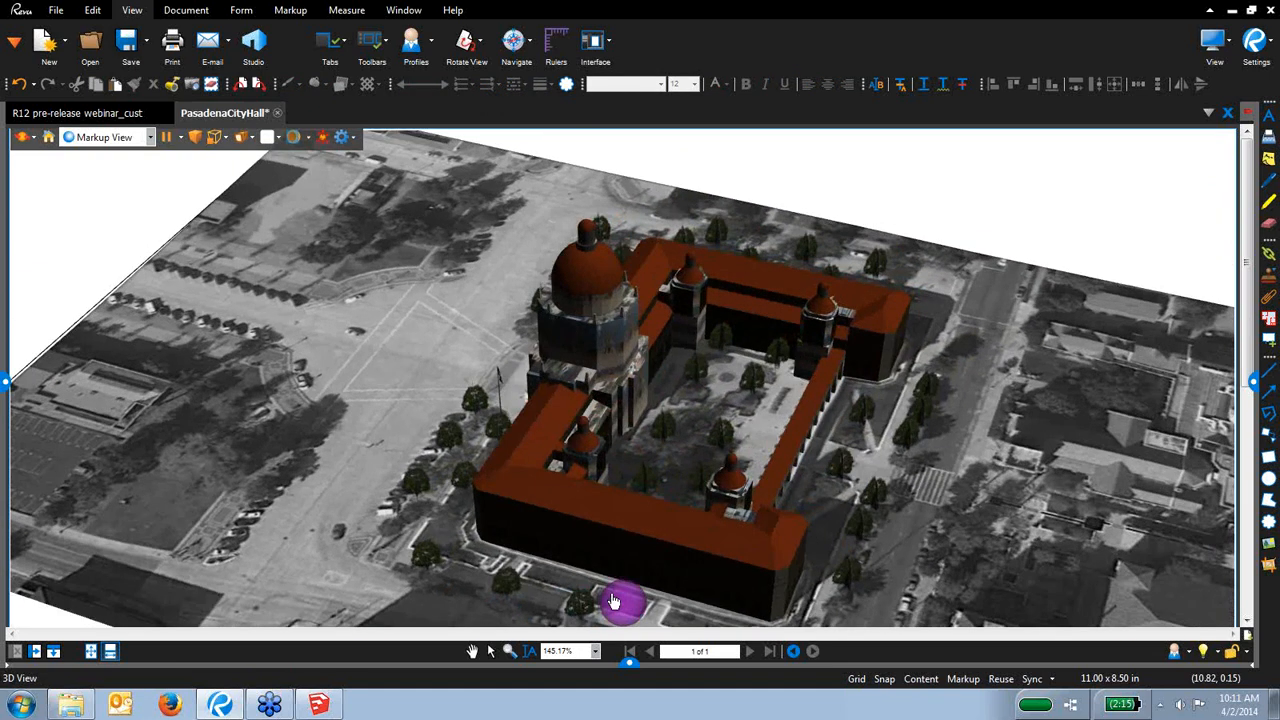
left_click(614, 601)
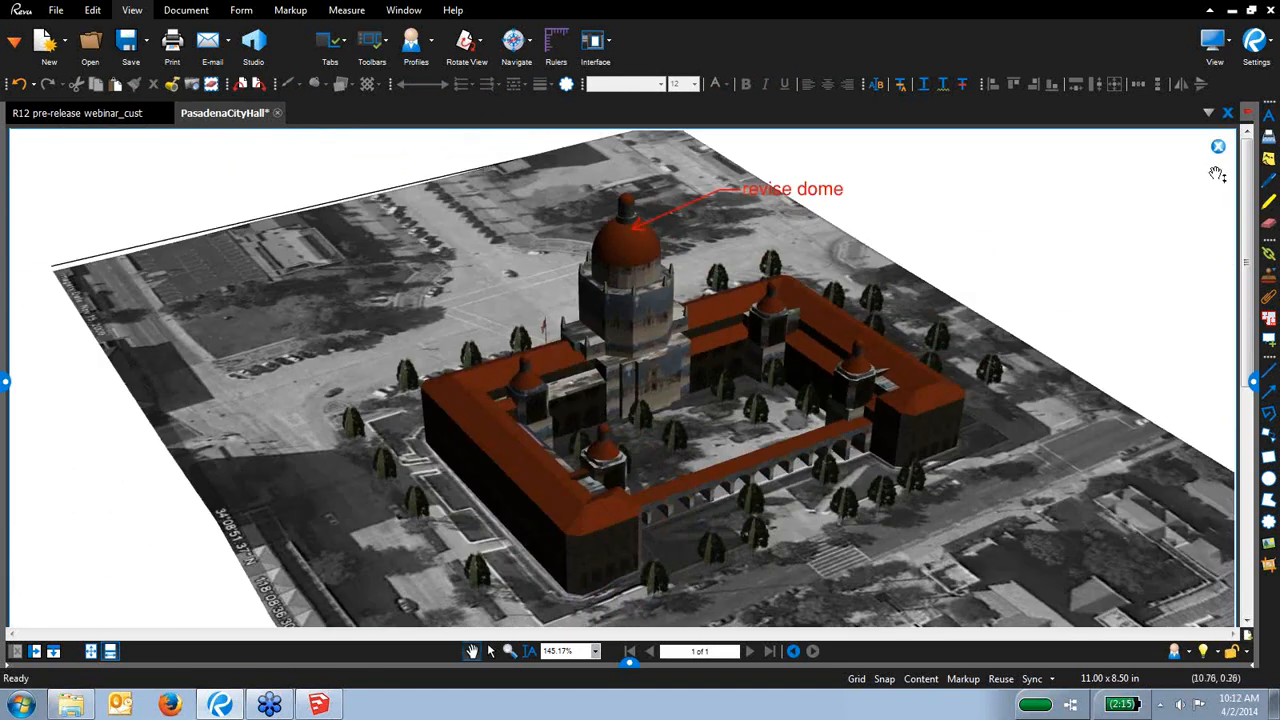
left_click(1218, 146)
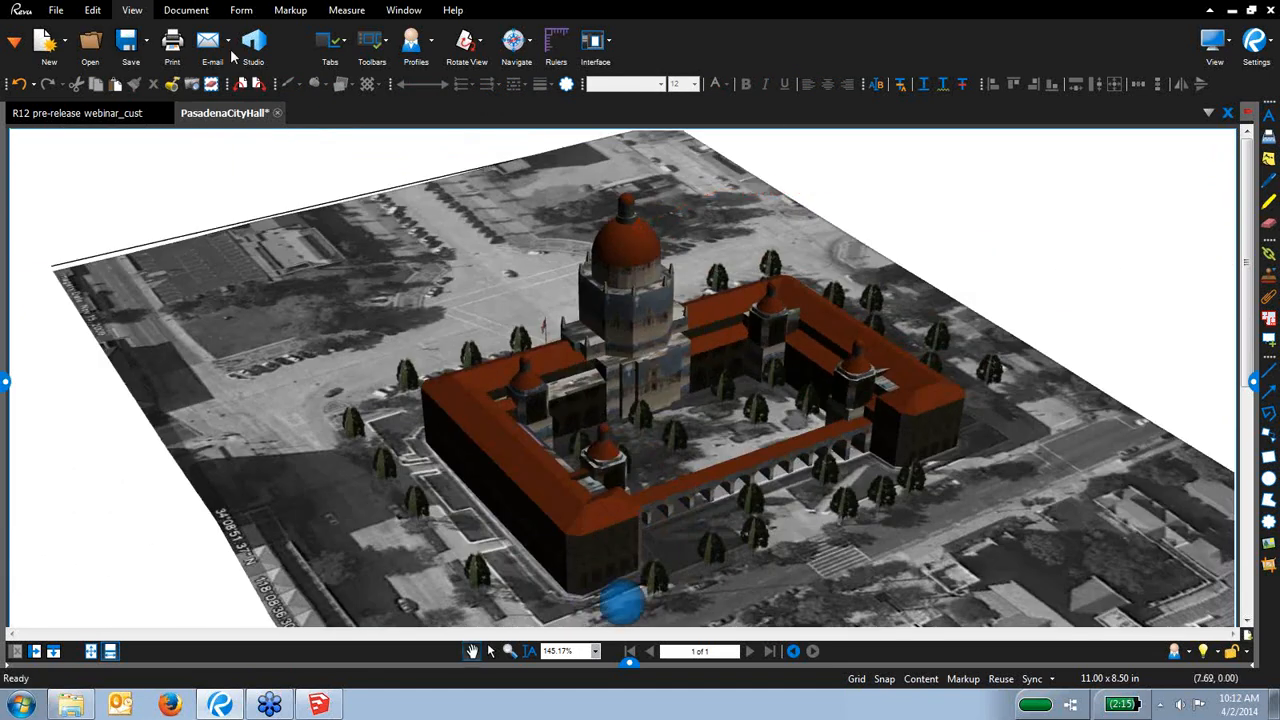
Show the 3D Model Tree and toggle the visibility of the Geometry node off and on
left_click(14, 42)
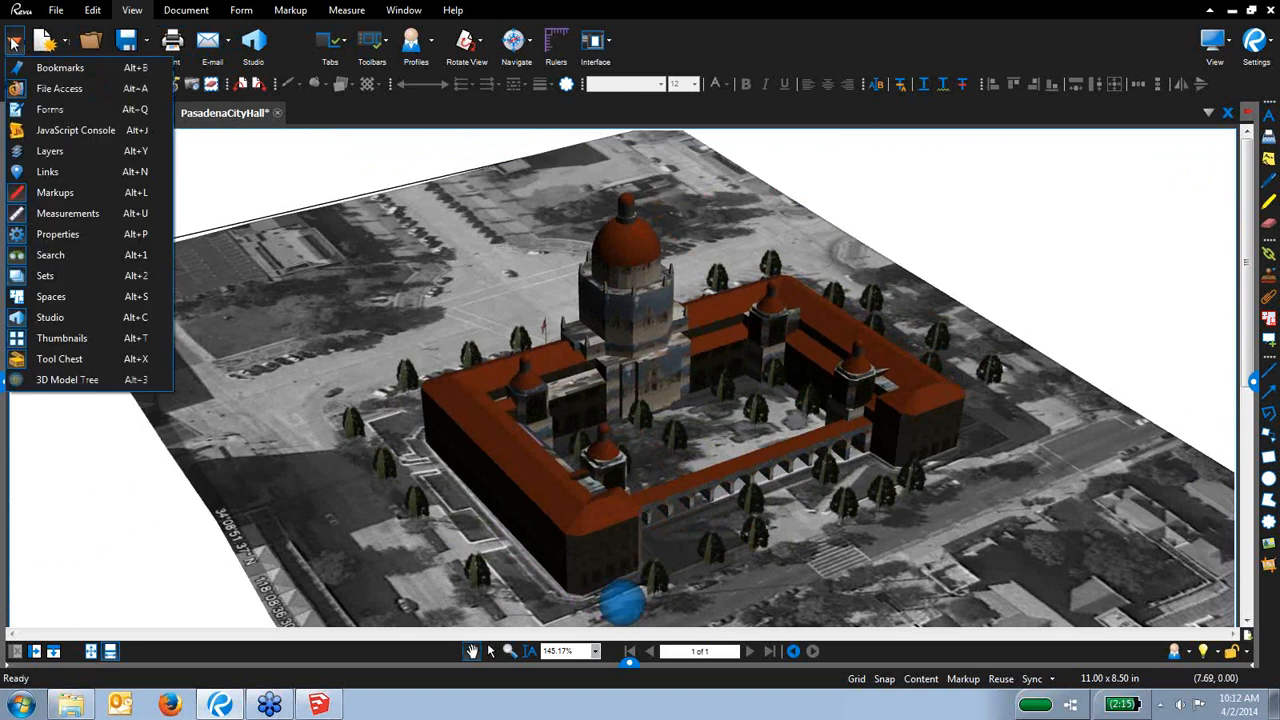
left_click(60, 380)
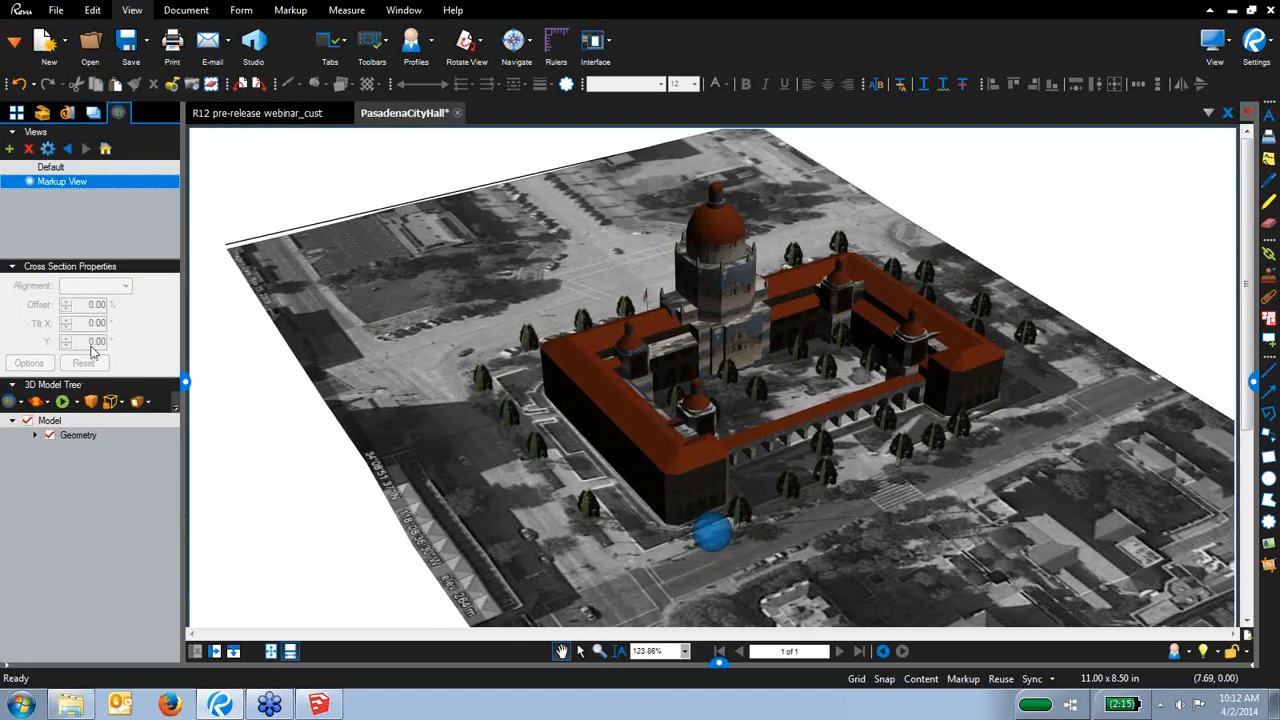
left_click_drag(587, 455, 57, 493)
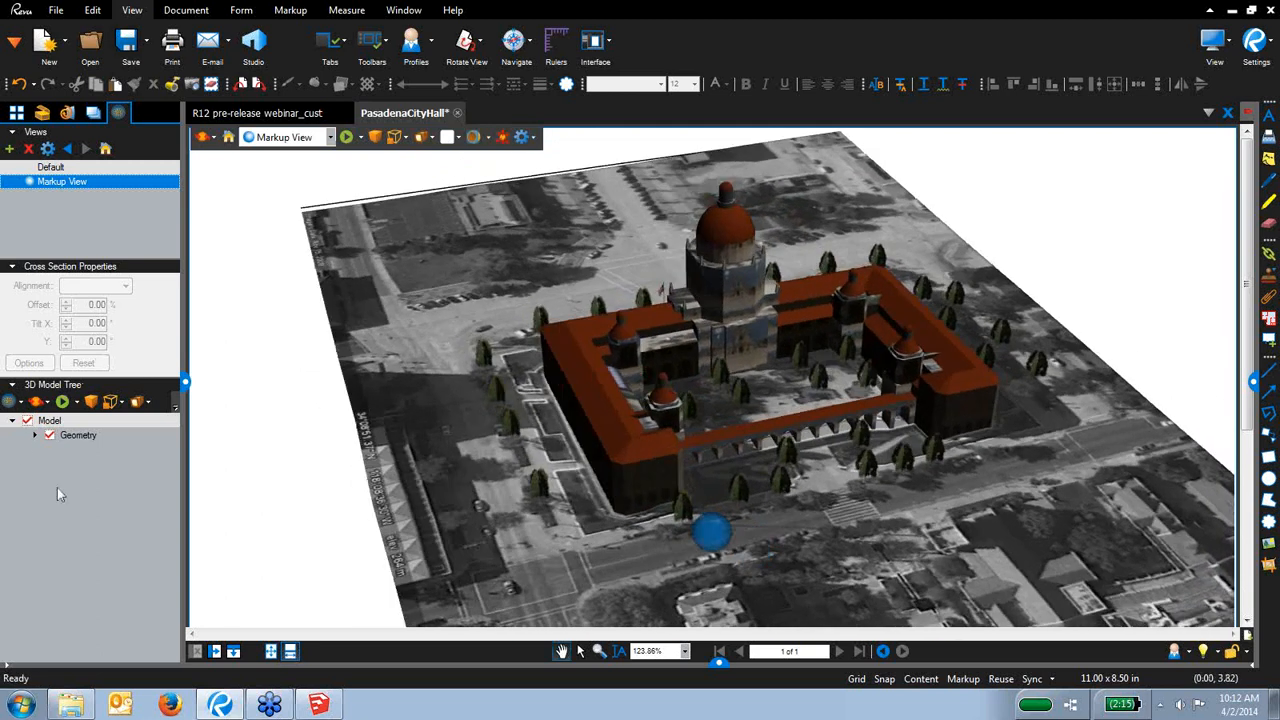
left_click(50, 436)
left_click(50, 436)
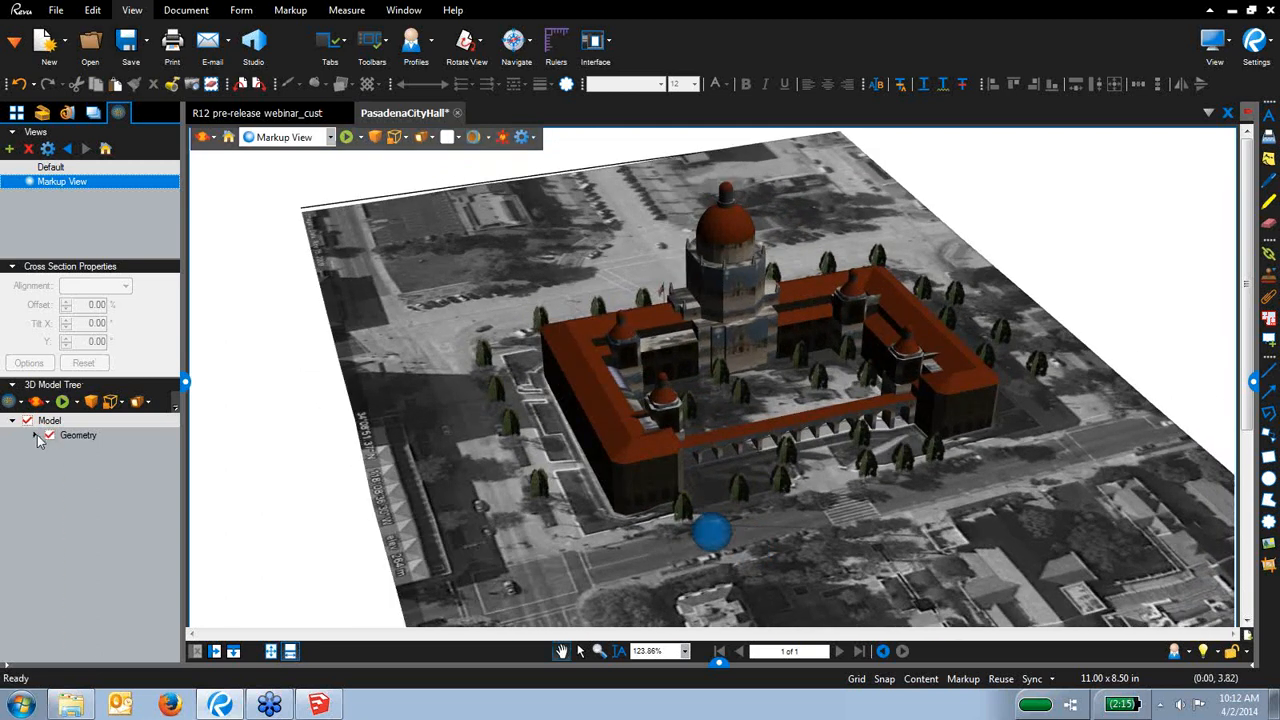
Select the tree group skeE8BB under the Geometry node and move it vertically up above the ground
left_click(35, 436)
scroll(170, 517, "down", 5)
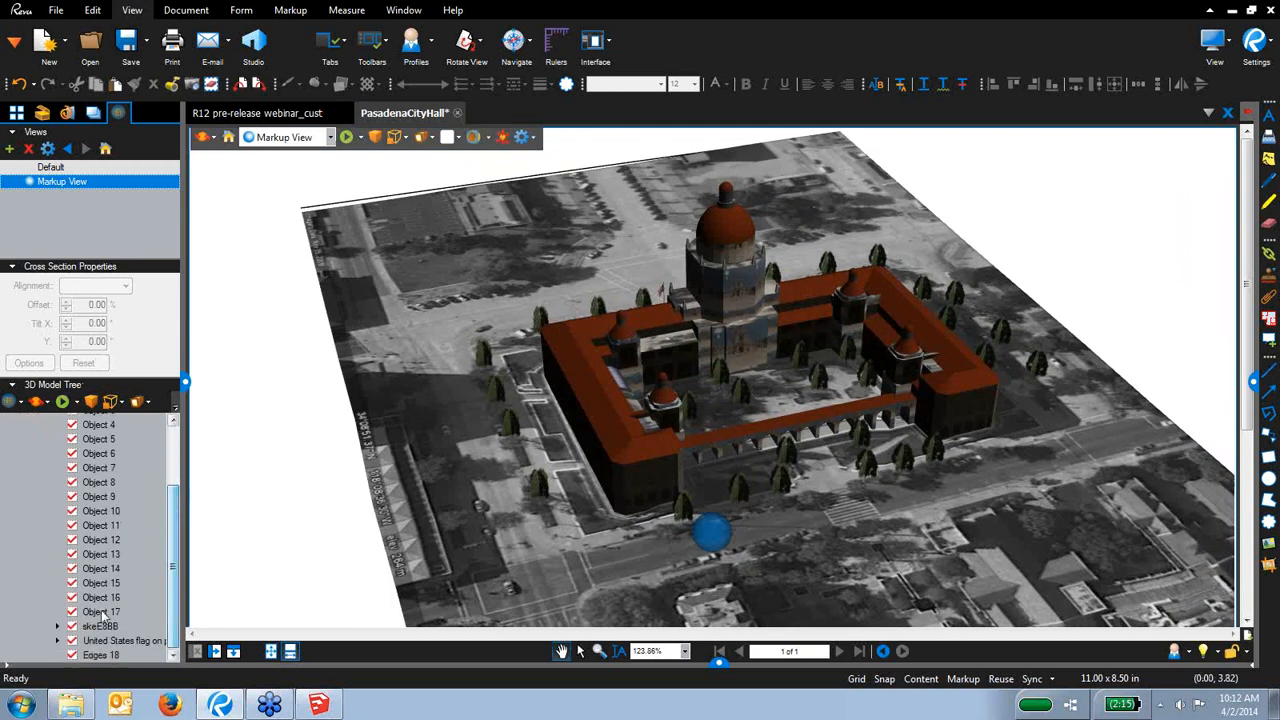
left_click(100, 626)
left_click_drag(562, 580, 571, 564)
left_click(502, 138)
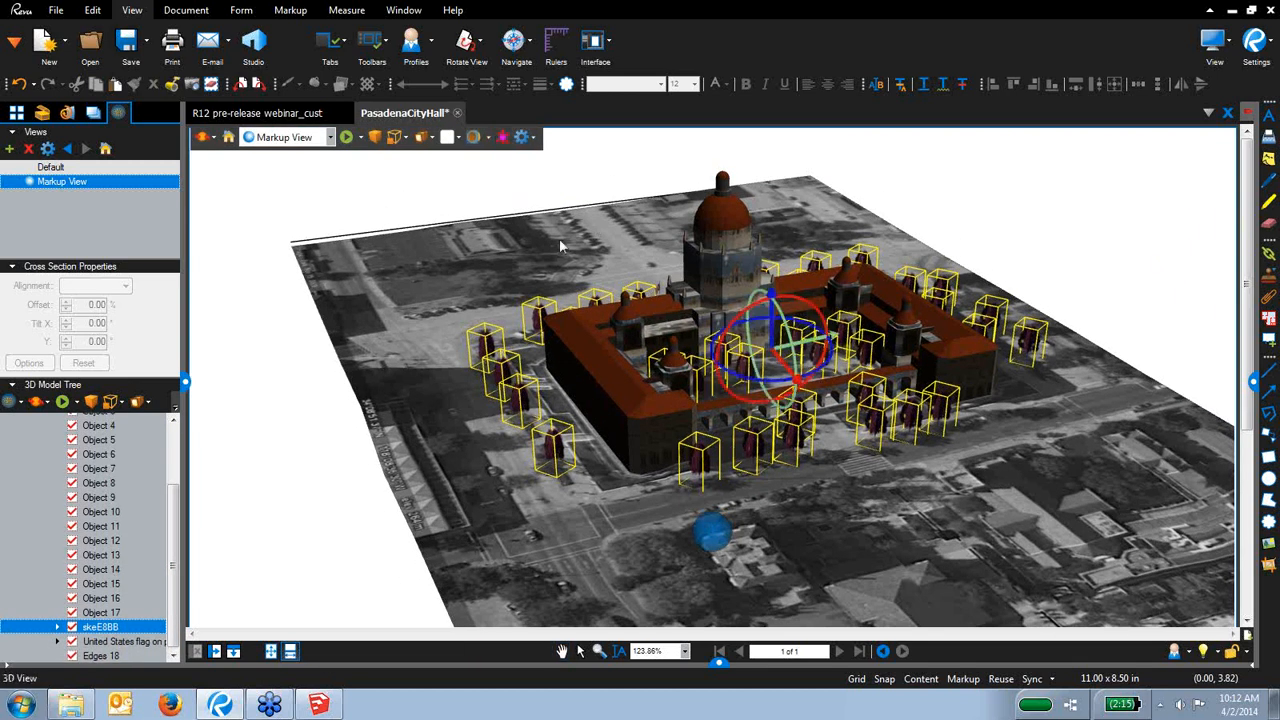
left_click_drag(771, 296, 775, 178)
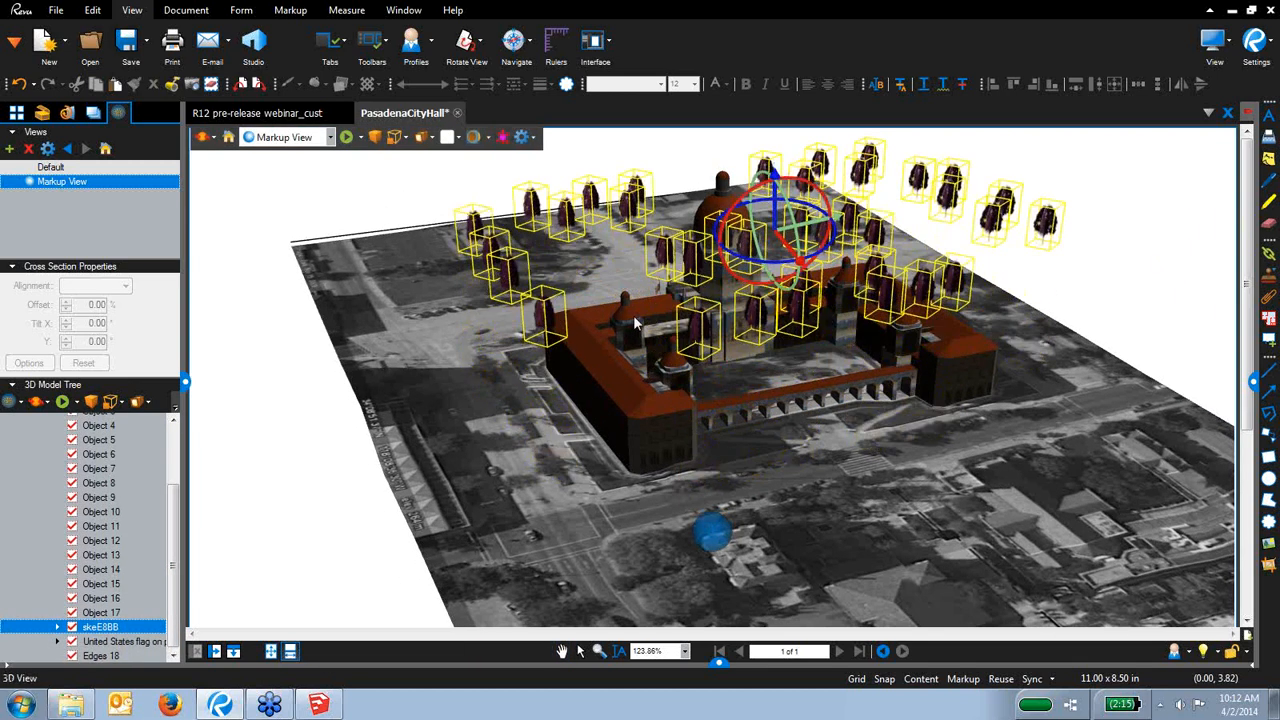
Clear the object selection and inspect the raised trees around the building from another angle
left_click_drag(597, 373, 652, 399)
left_click(813, 485)
left_click_drag(813, 485, 760, 462)
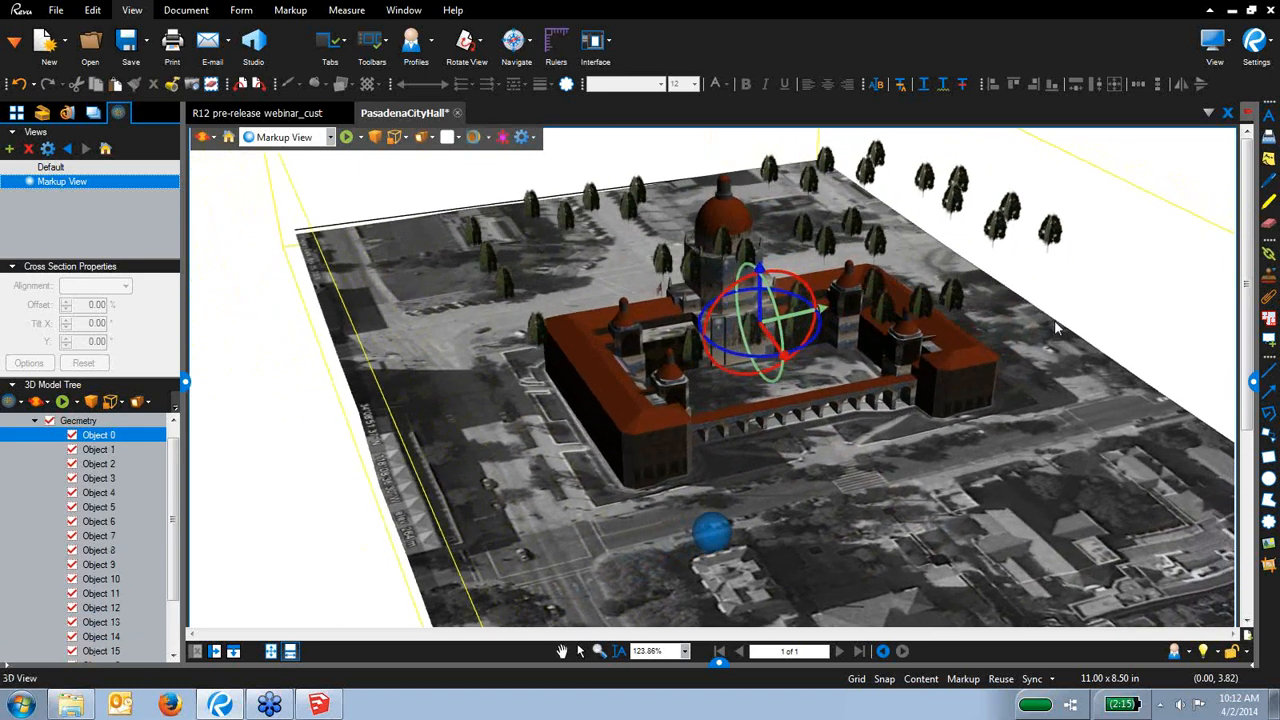
left_click(1092, 314)
left_click(1085, 314)
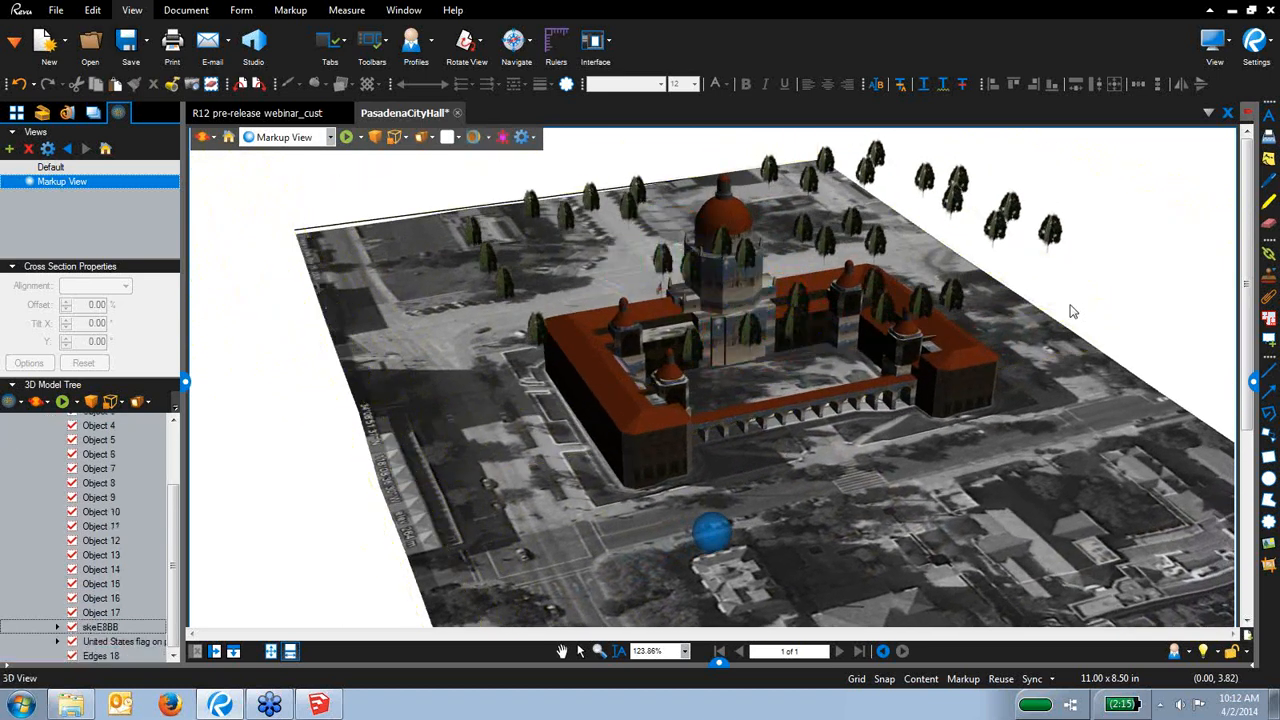
left_click_drag(978, 396, 876, 400)
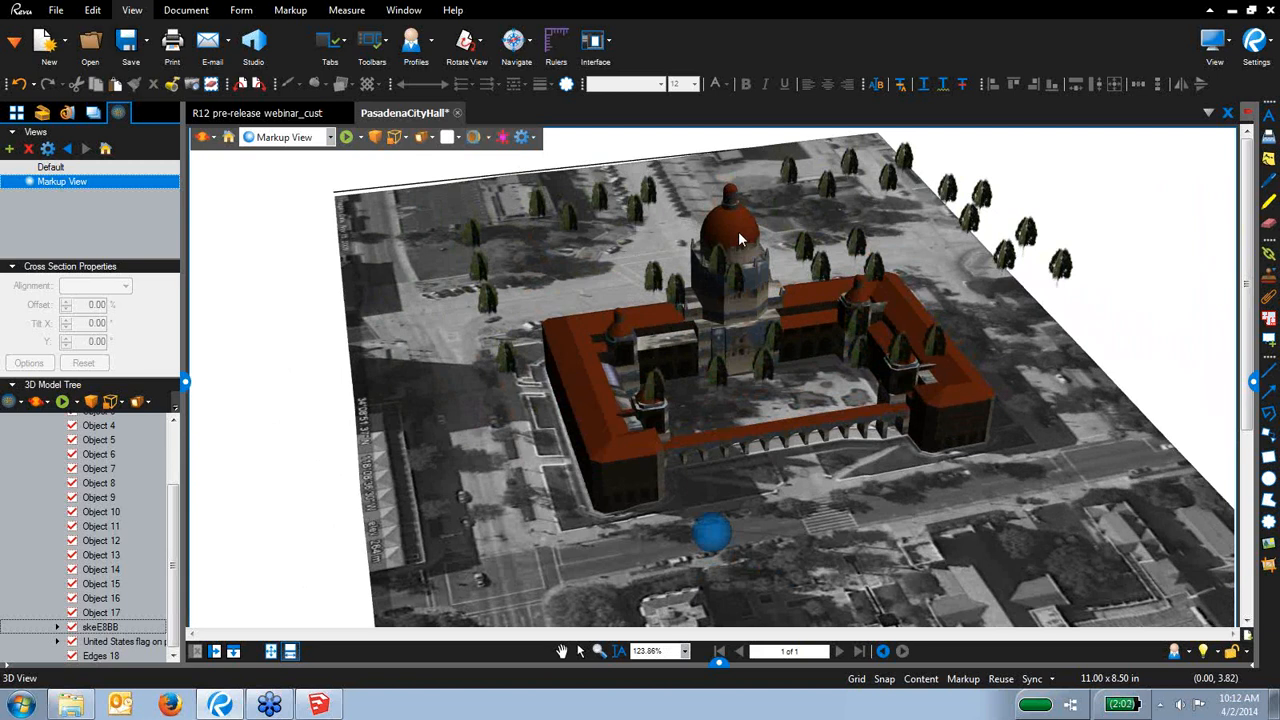
Close the PasadenaCityHall PDF without saving its changes, and exit SketchUp
left_click(457, 113)
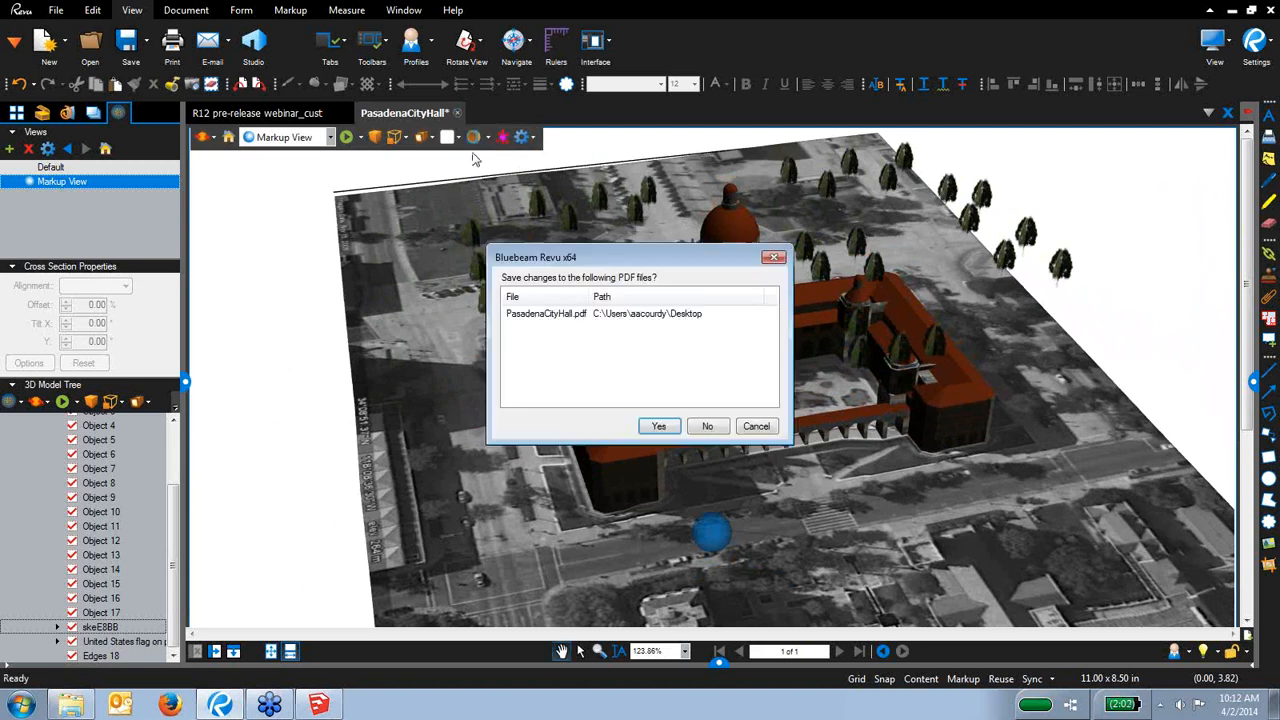
left_click(707, 428)
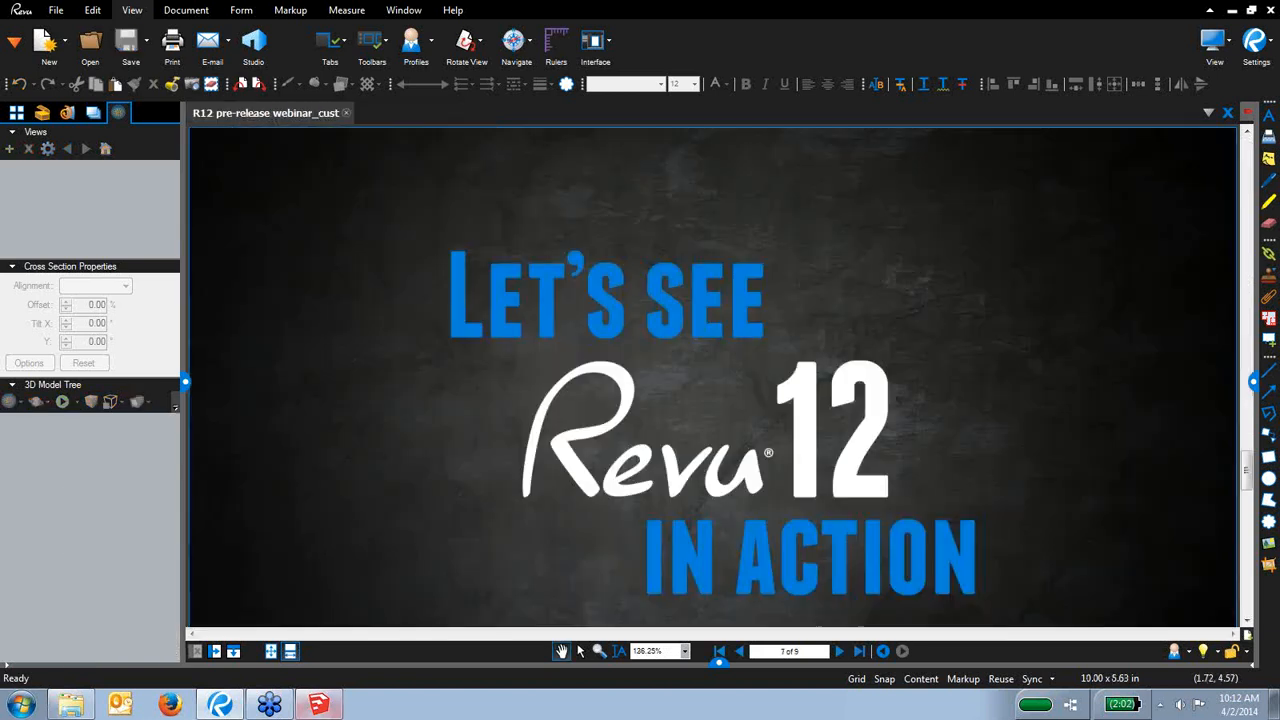
left_click(318, 705)
left_click(1266, 8)
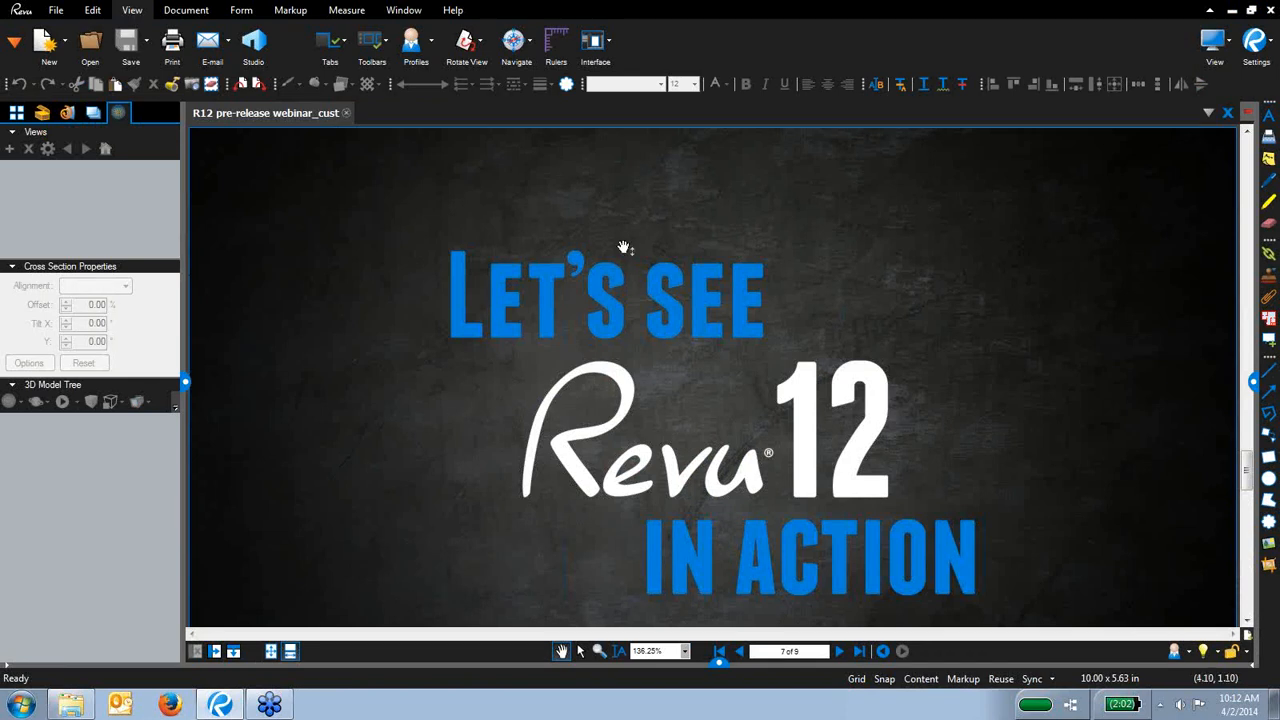
Go back to the Revu 12 feature list on page 5 of the webinar presentation
scroll(377, 225, "up", 3)
scroll(377, 225, "up", 10)
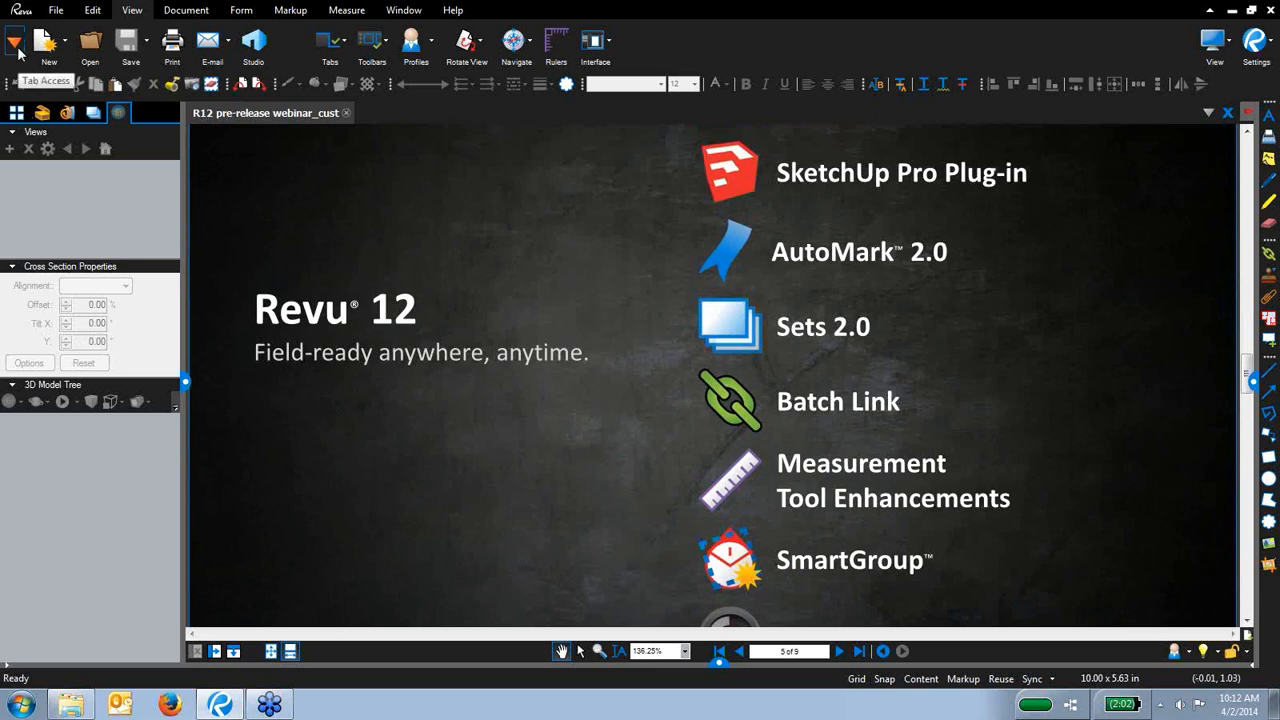
Open the pinned CombinedSet.pdf from the Automark folder and display its page thumbnails
left_click(67, 112)
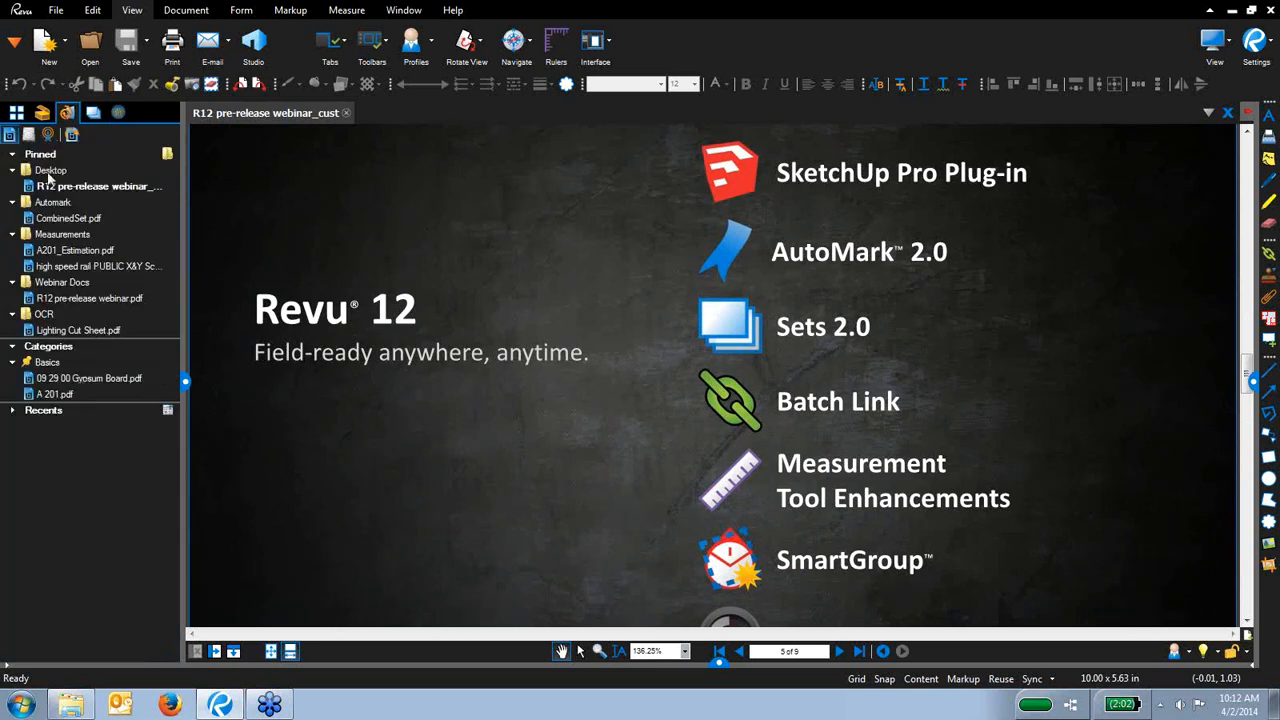
left_click(46, 220)
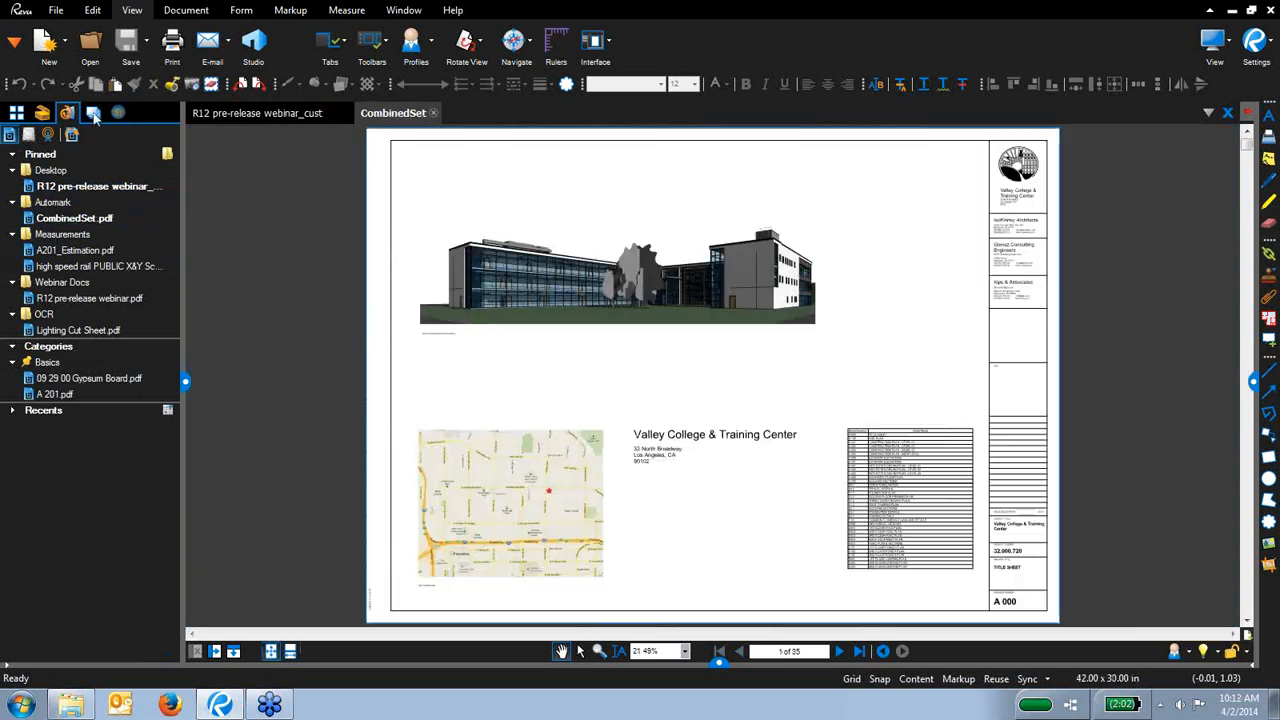
left_click(93, 113)
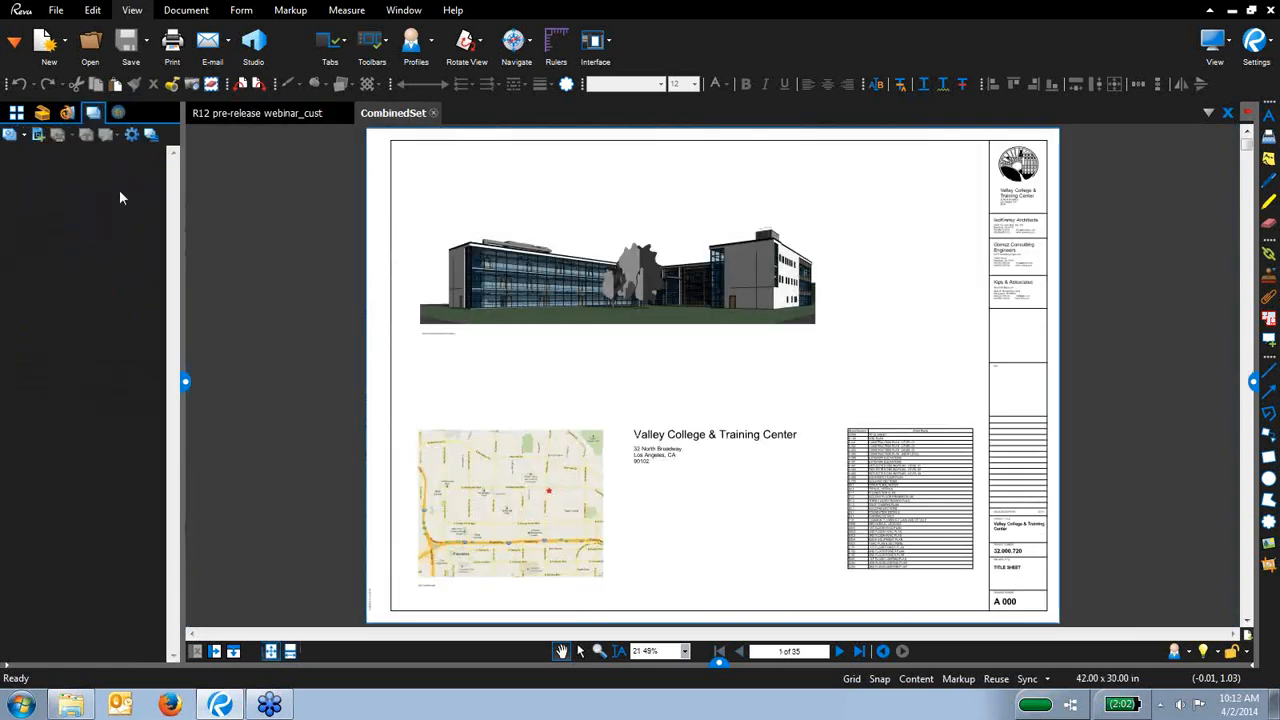
left_click(15, 111)
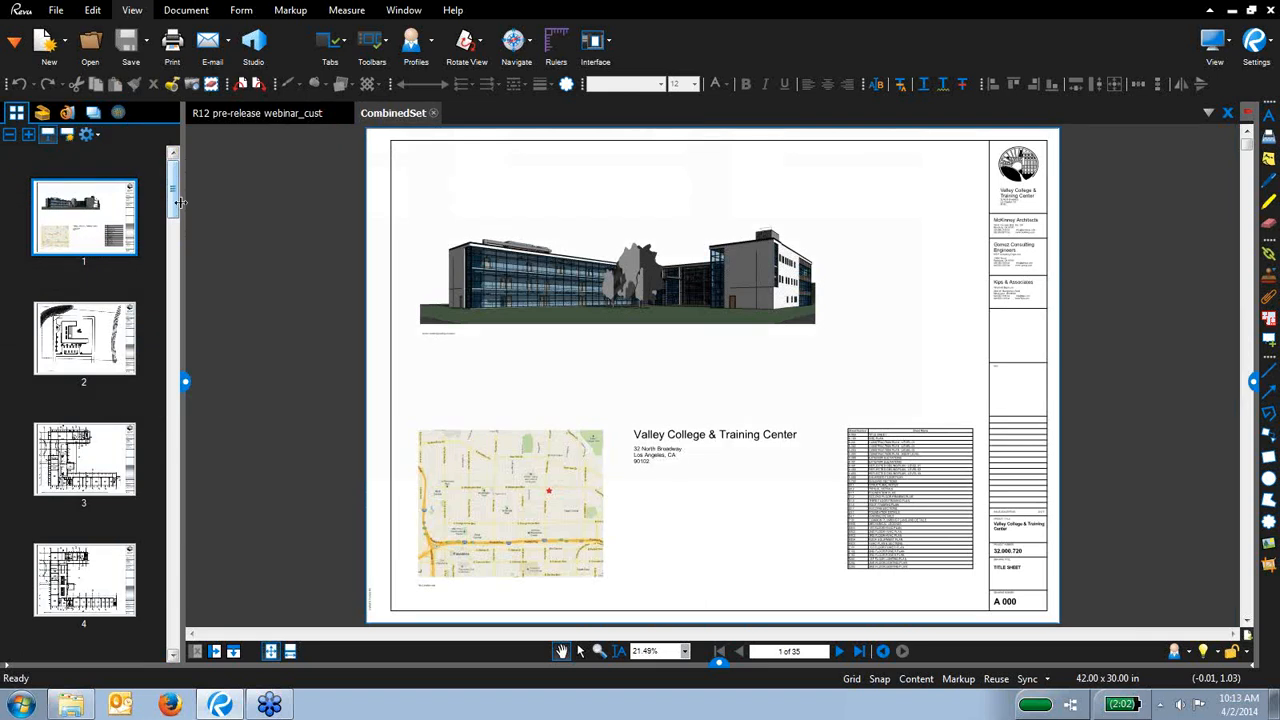
Look through the first three sheets of the combined set and check how their thumbnails are labelled
mouse_move(174, 205)
left_mouse_down()
mouse_move(171, 285)
mouse_move(172, 192)
left_mouse_up()
left_click(86, 335)
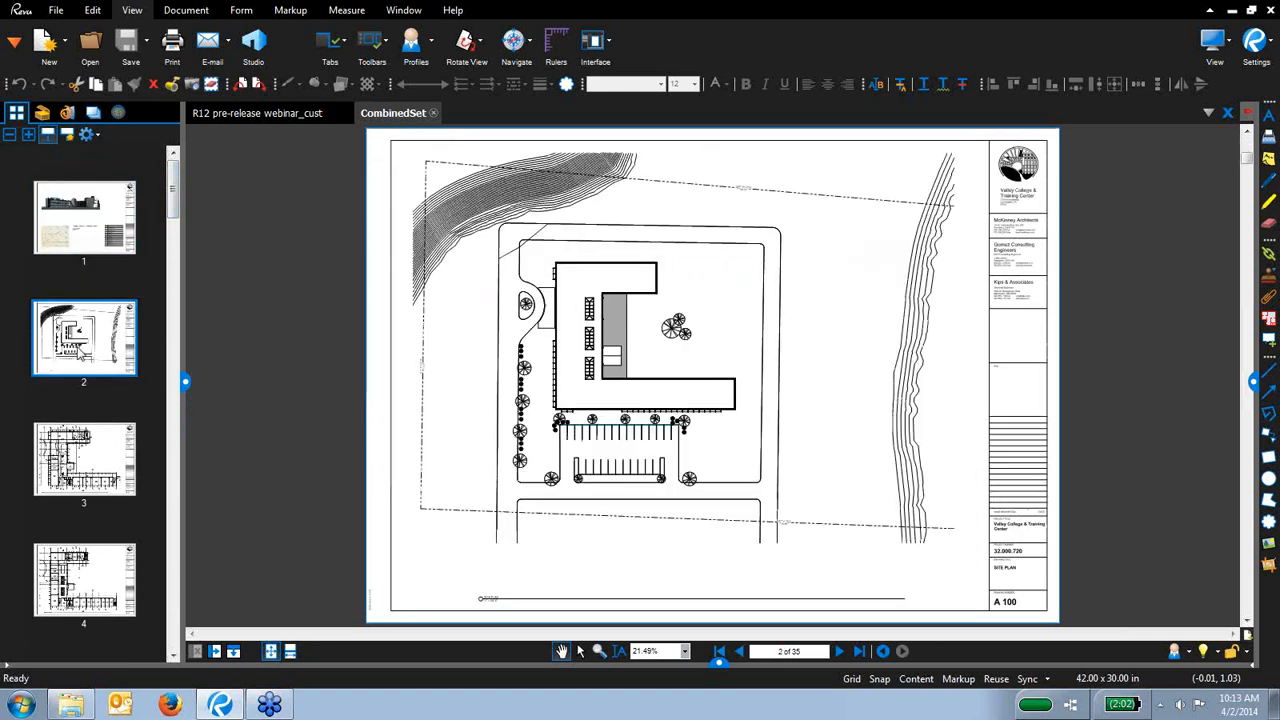
left_click(92, 482)
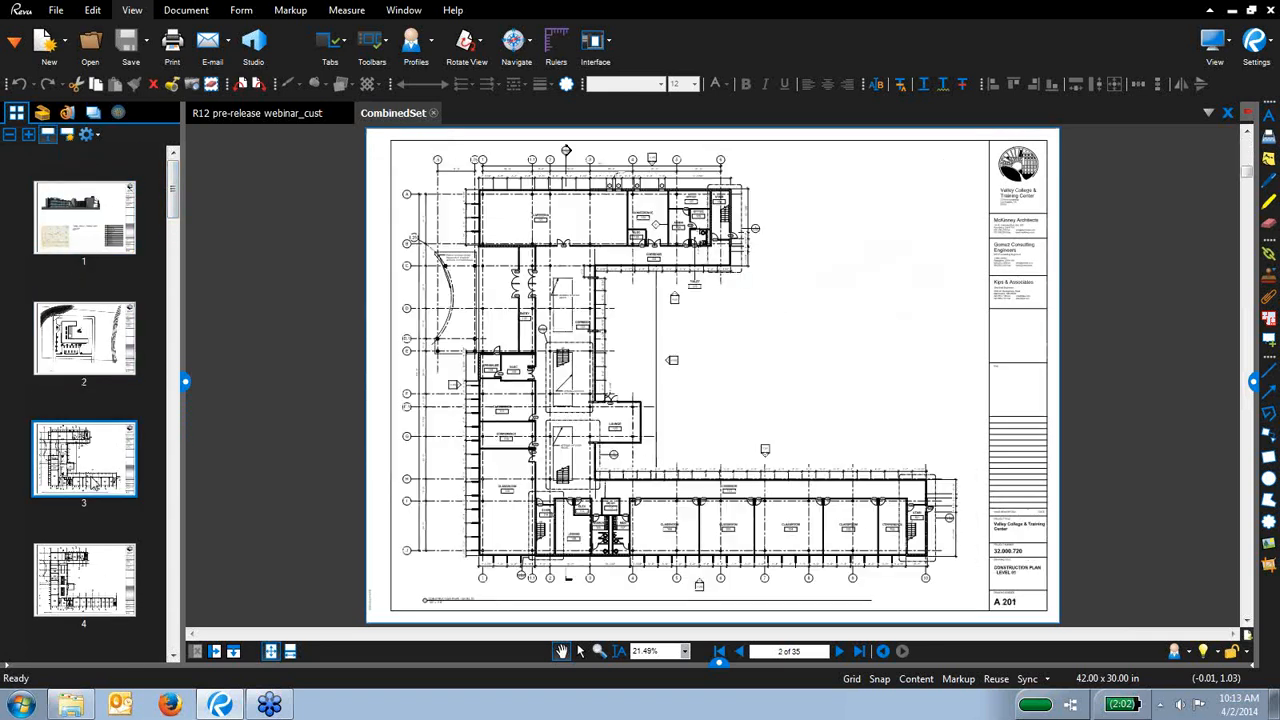
left_click(86, 352)
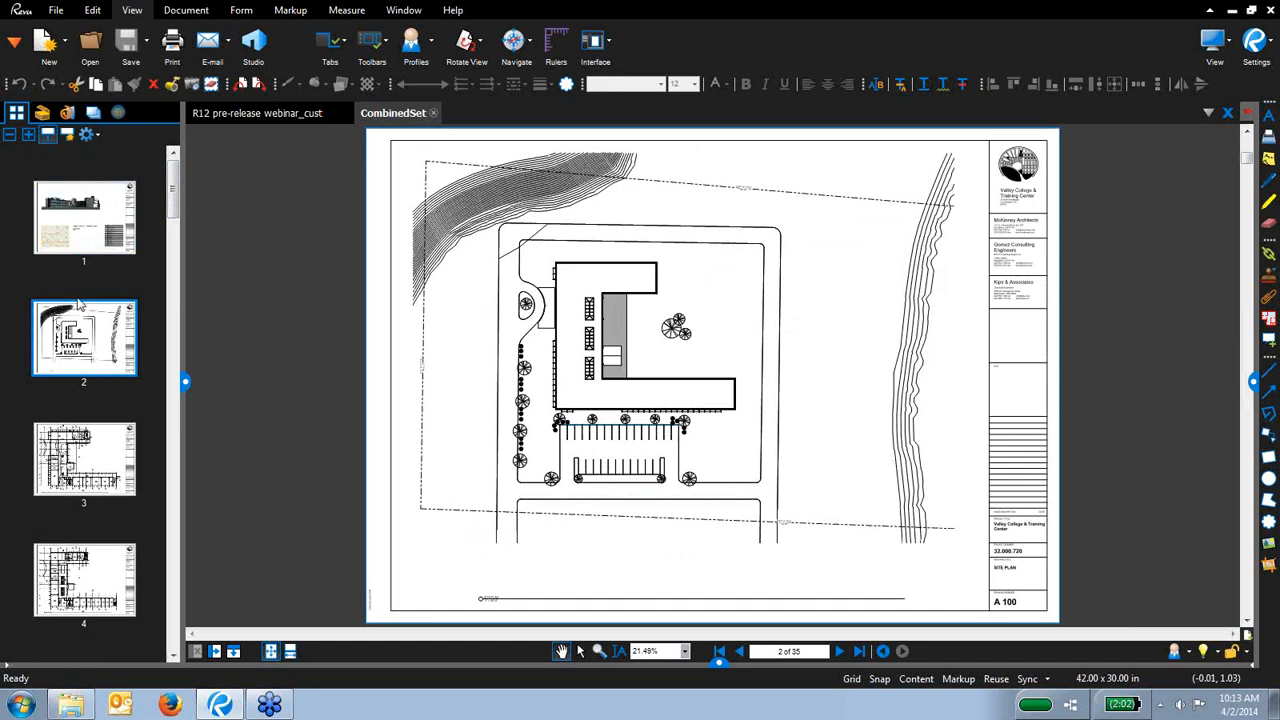
left_click(92, 240)
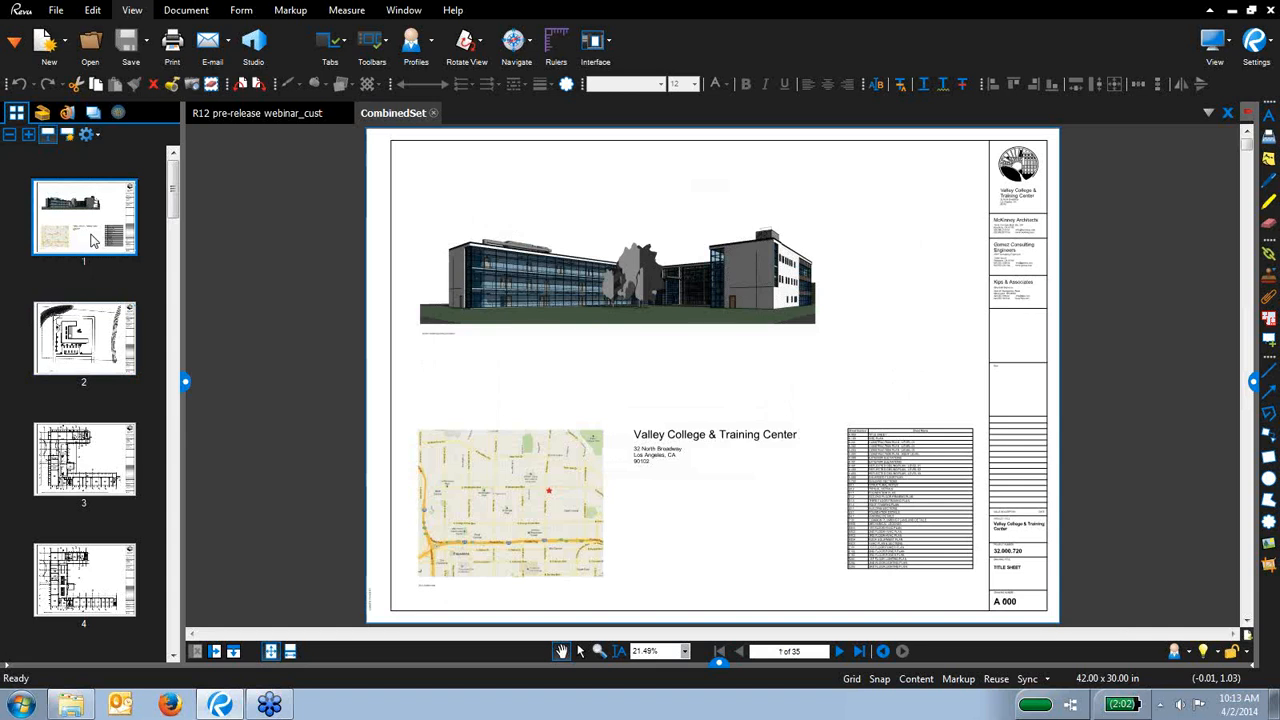
left_click(90, 326)
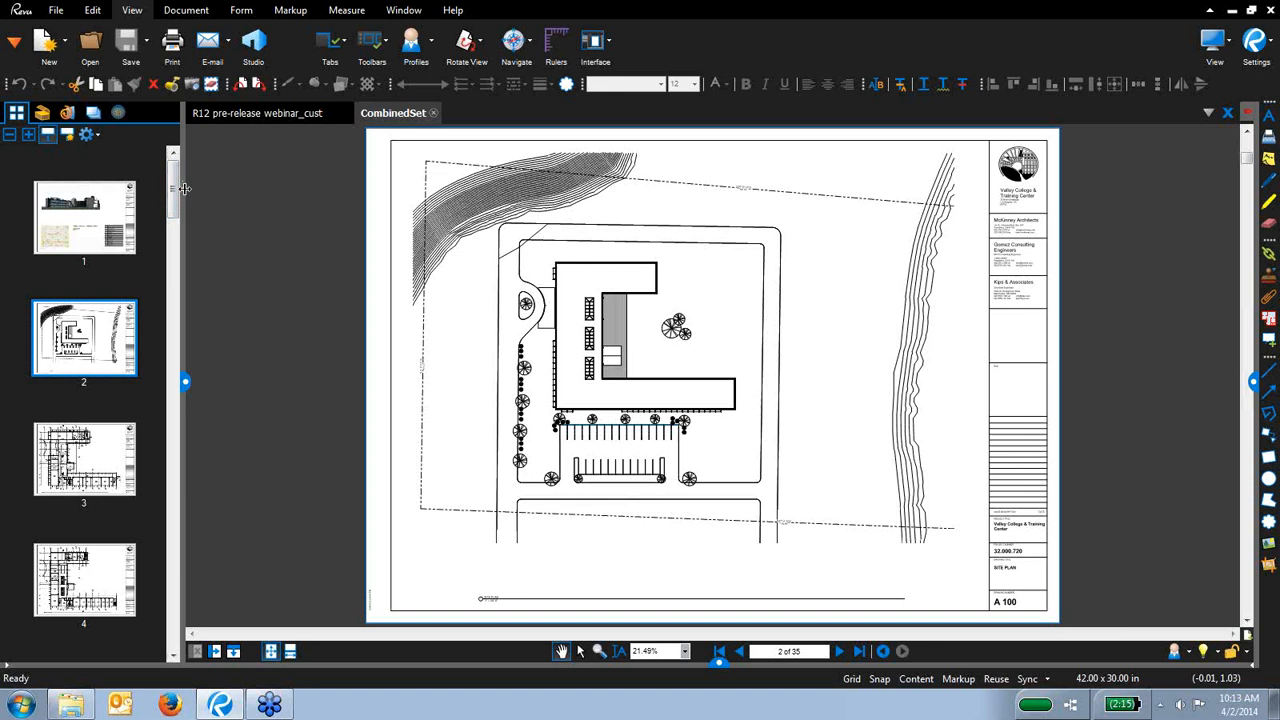
left_click(75, 207)
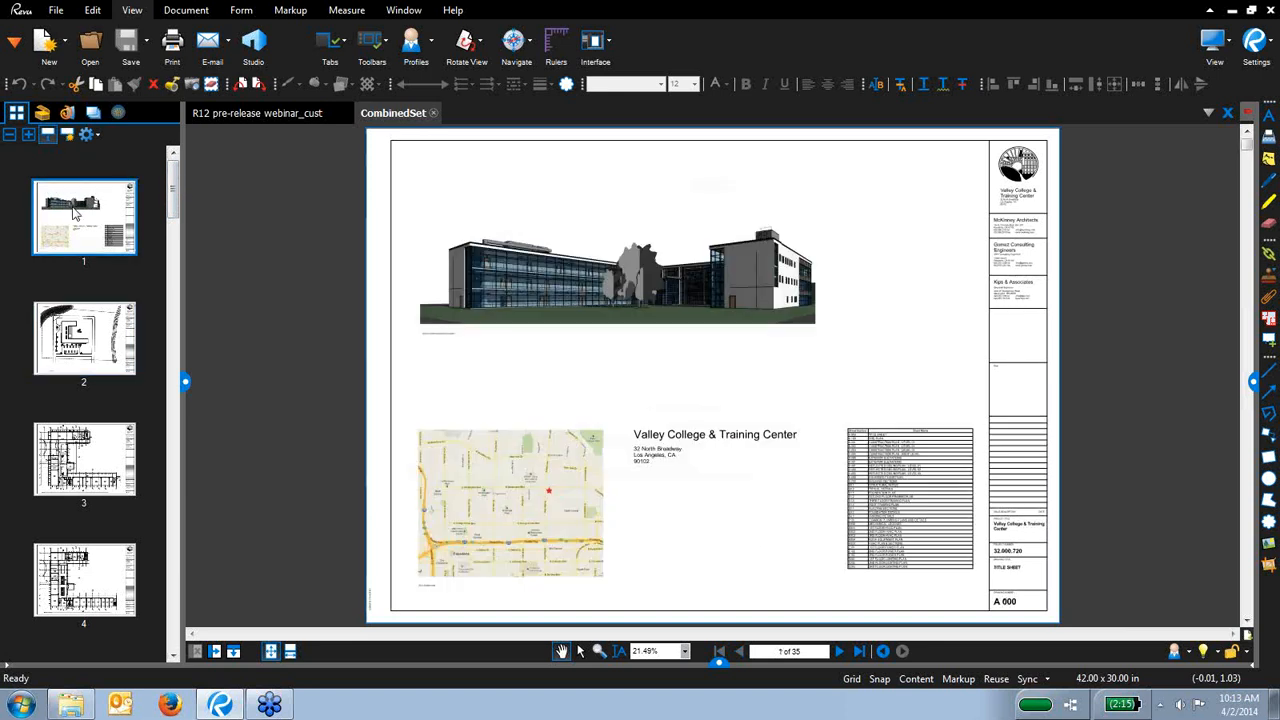
left_click(86, 263)
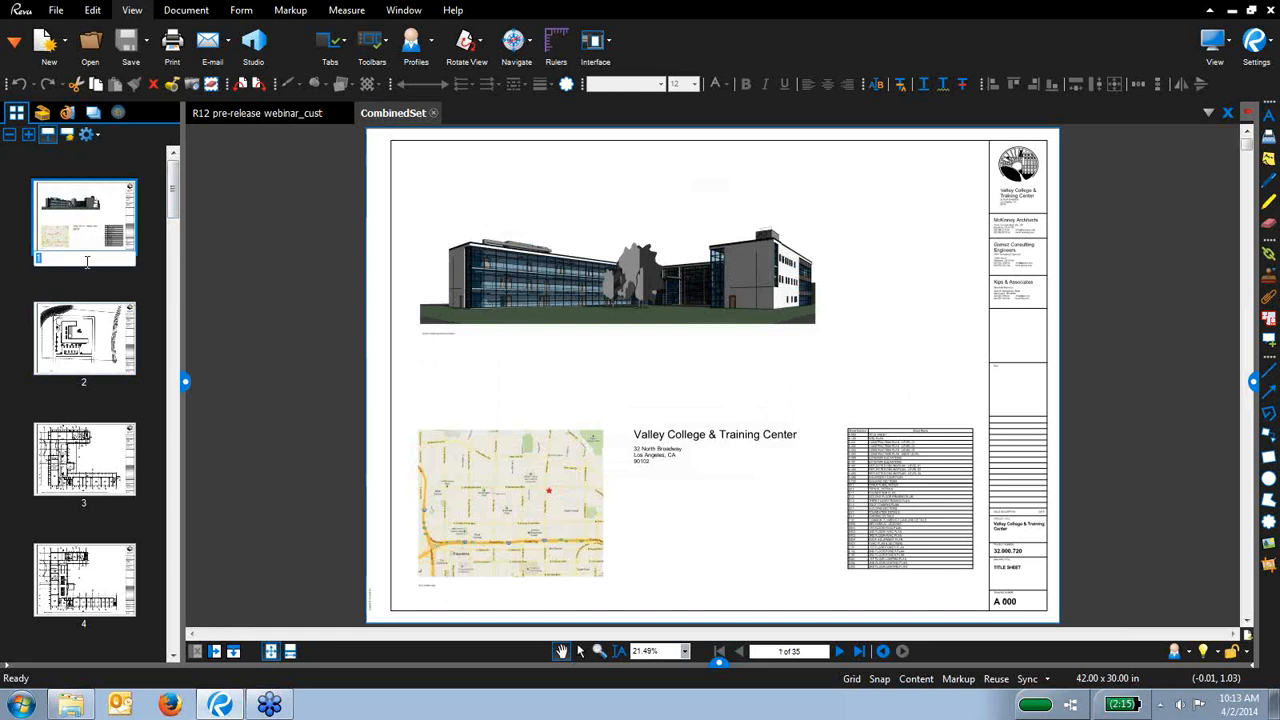
type("A 000")
key("Escape")
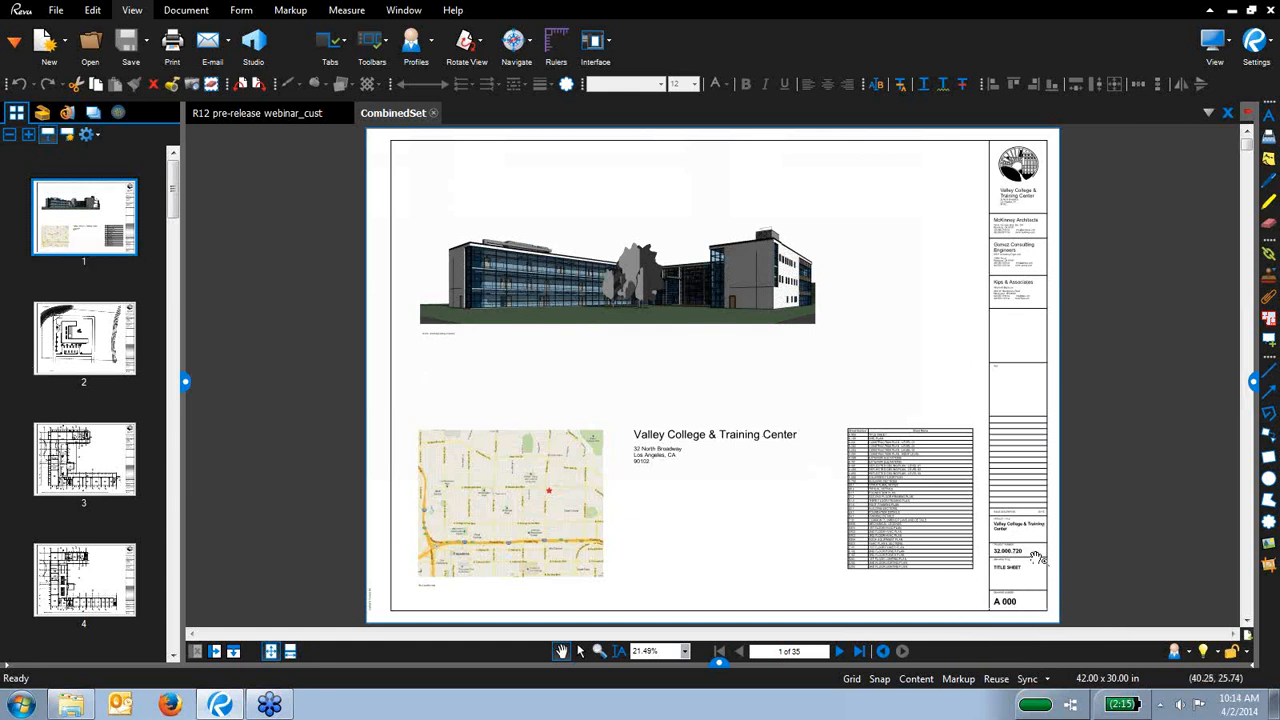
Compare the drawing title and drawing number in the title blocks of the first three sheets, ending on the title sheet
scroll(1018, 570, "up", 4)
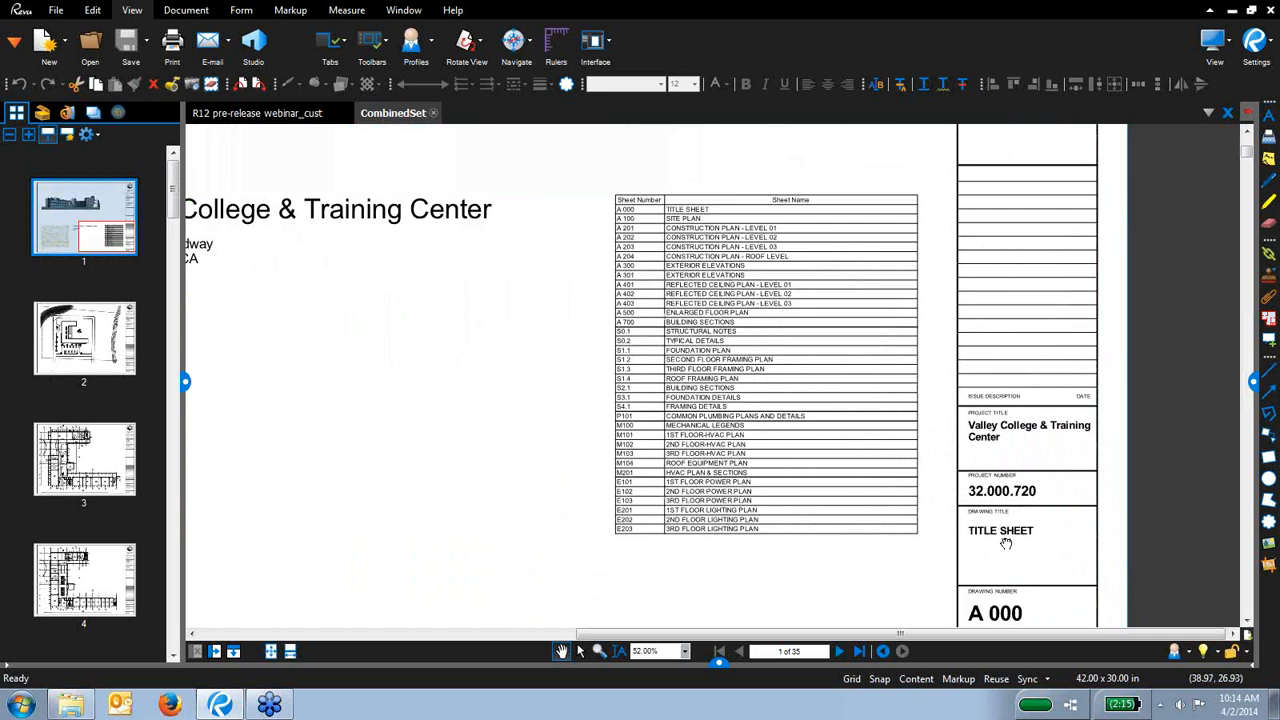
left_click_drag(1006, 543, 988, 482)
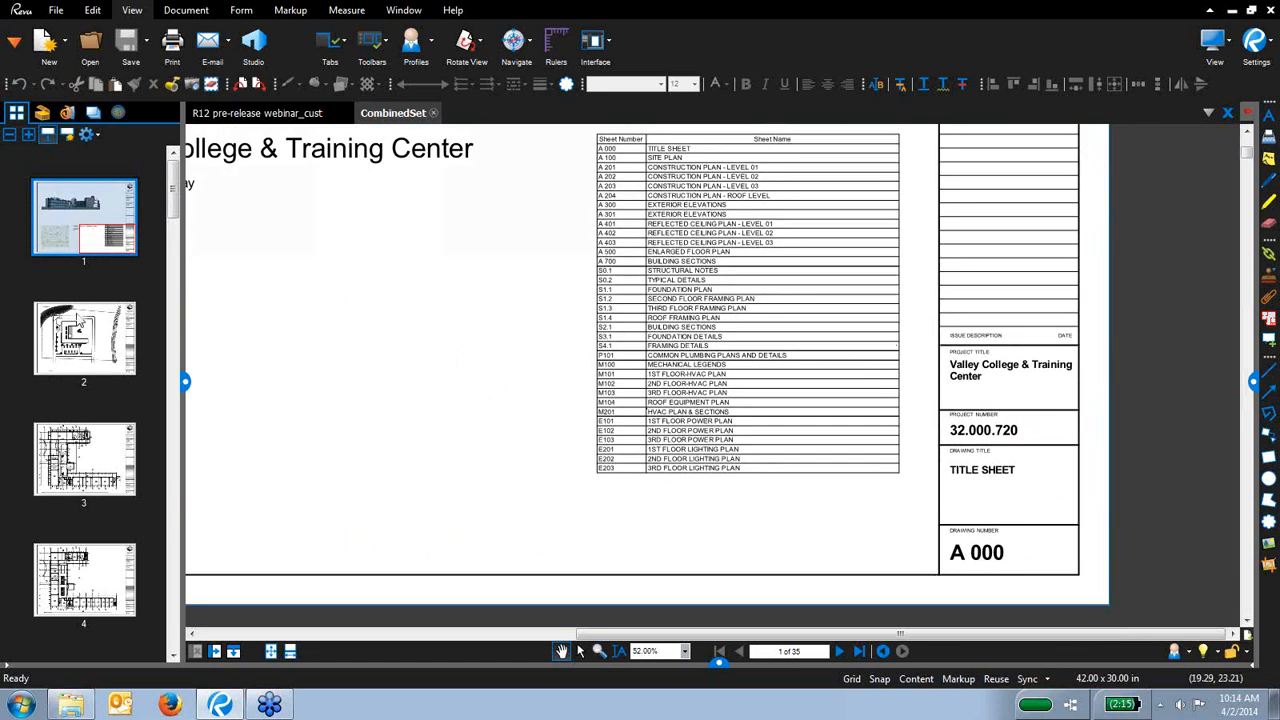
left_click(60, 338)
left_click(58, 456)
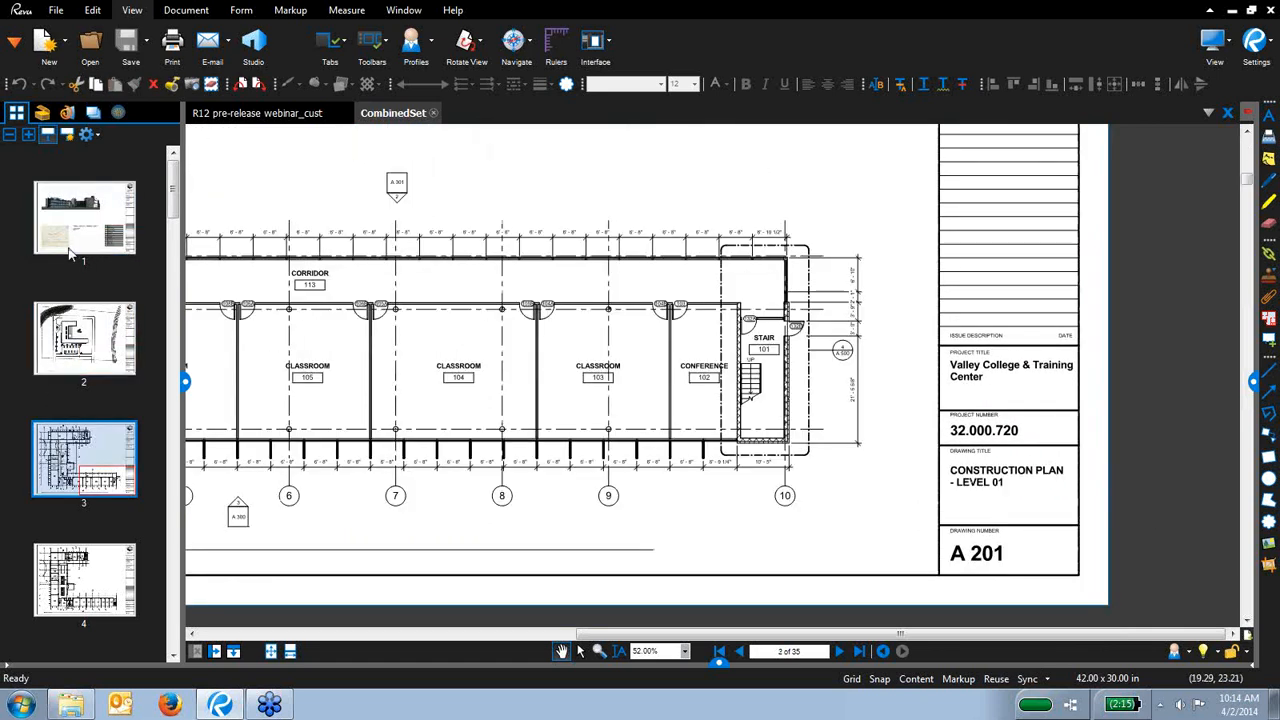
left_click(98, 238)
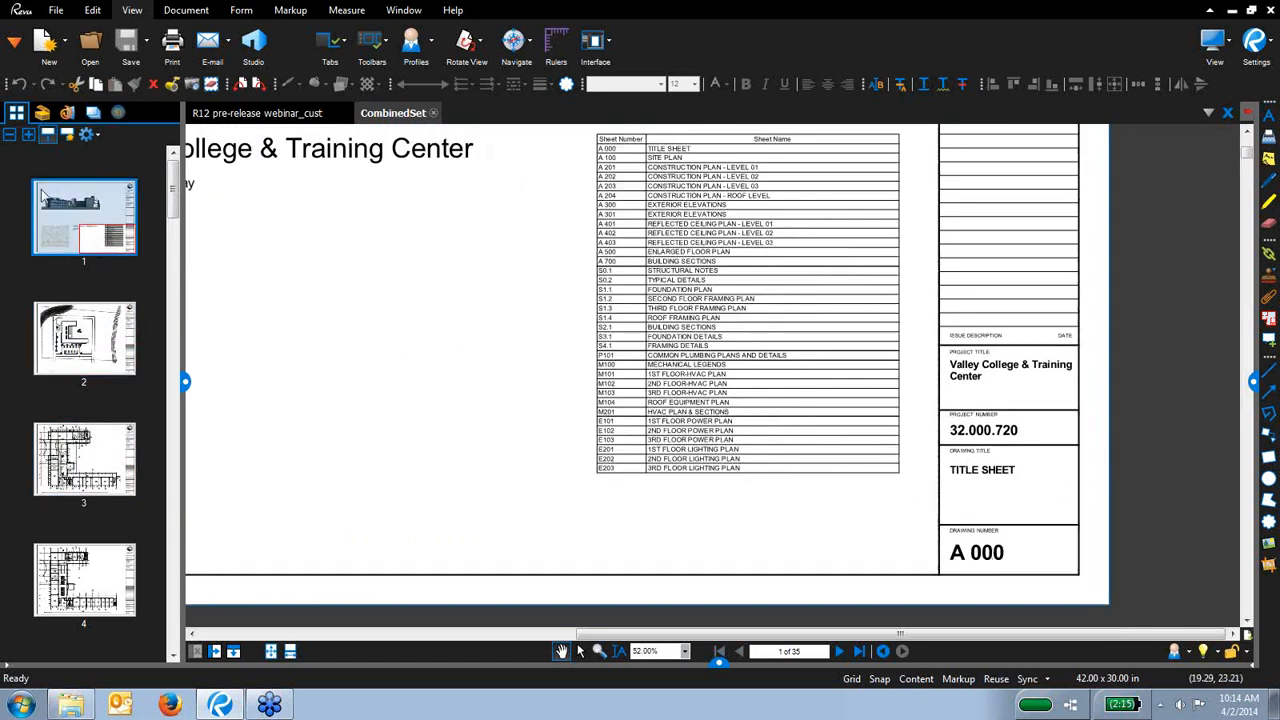
Base new page labels on a page region around the title block's drawing number, and add an underscore after Region1
left_click(66, 138)
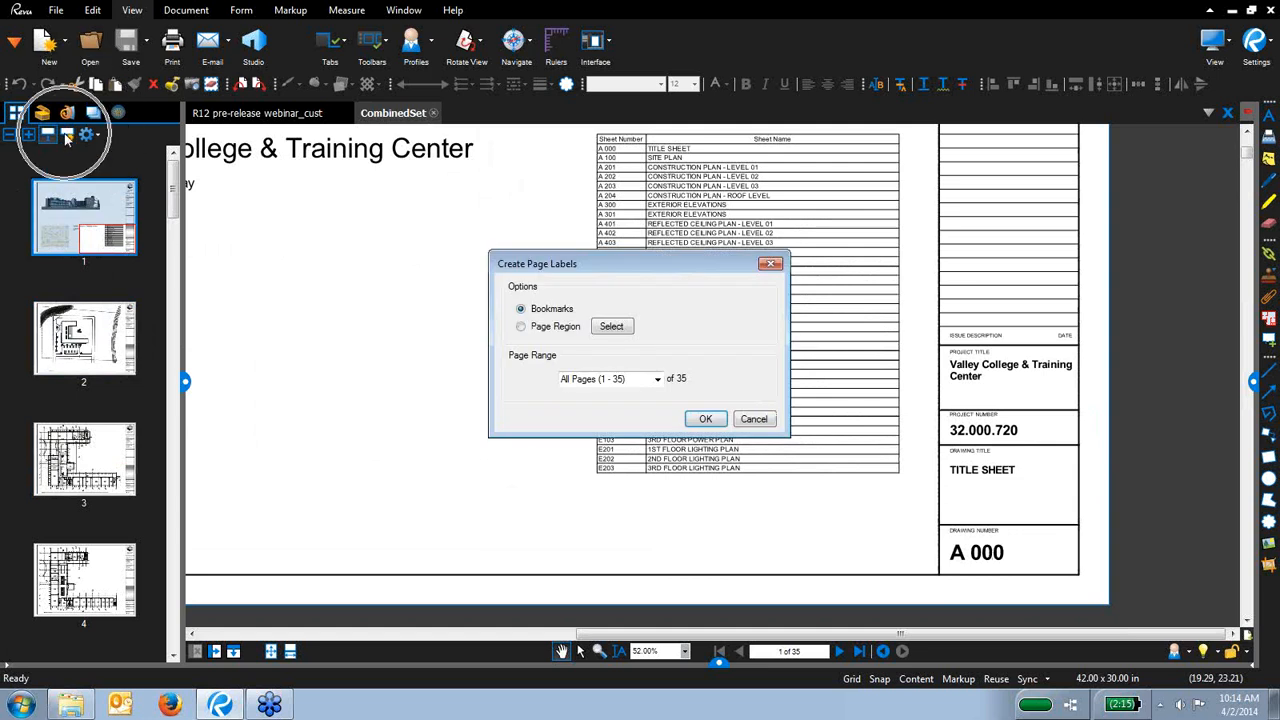
left_click(521, 330)
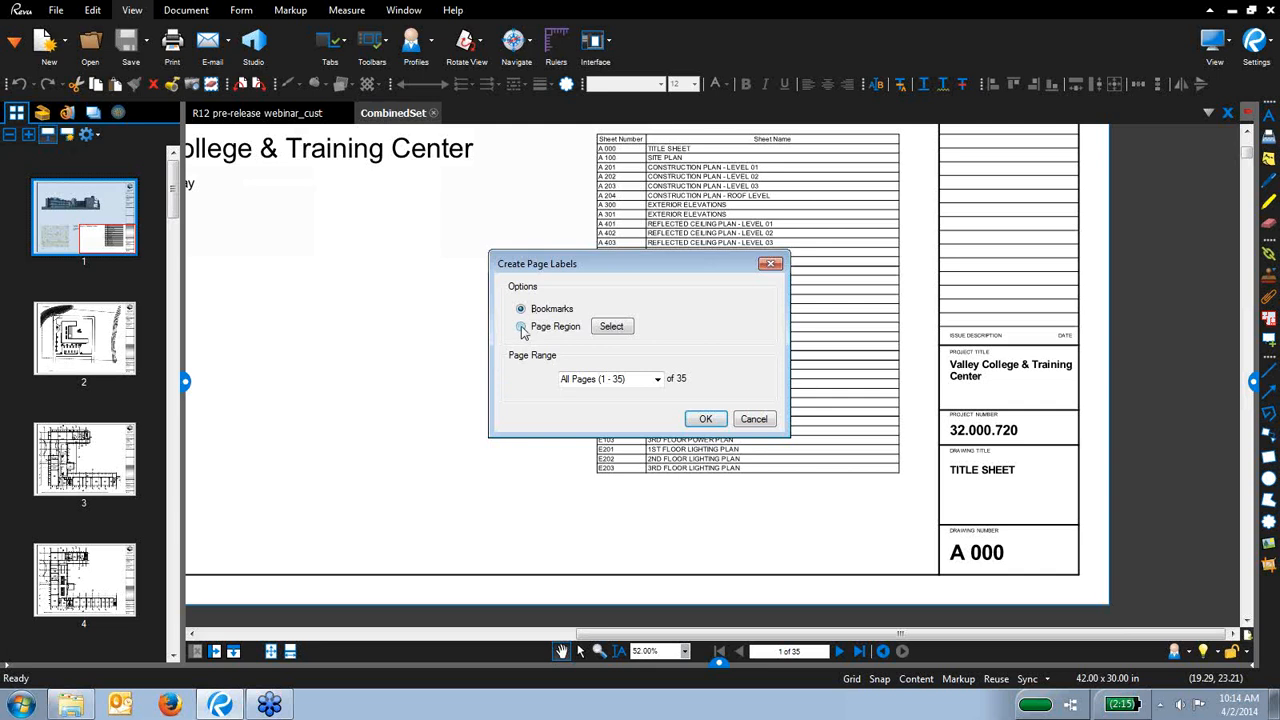
left_click(611, 326)
scroll(1060, 518, "up", 3)
scroll(963, 503, "up", 3)
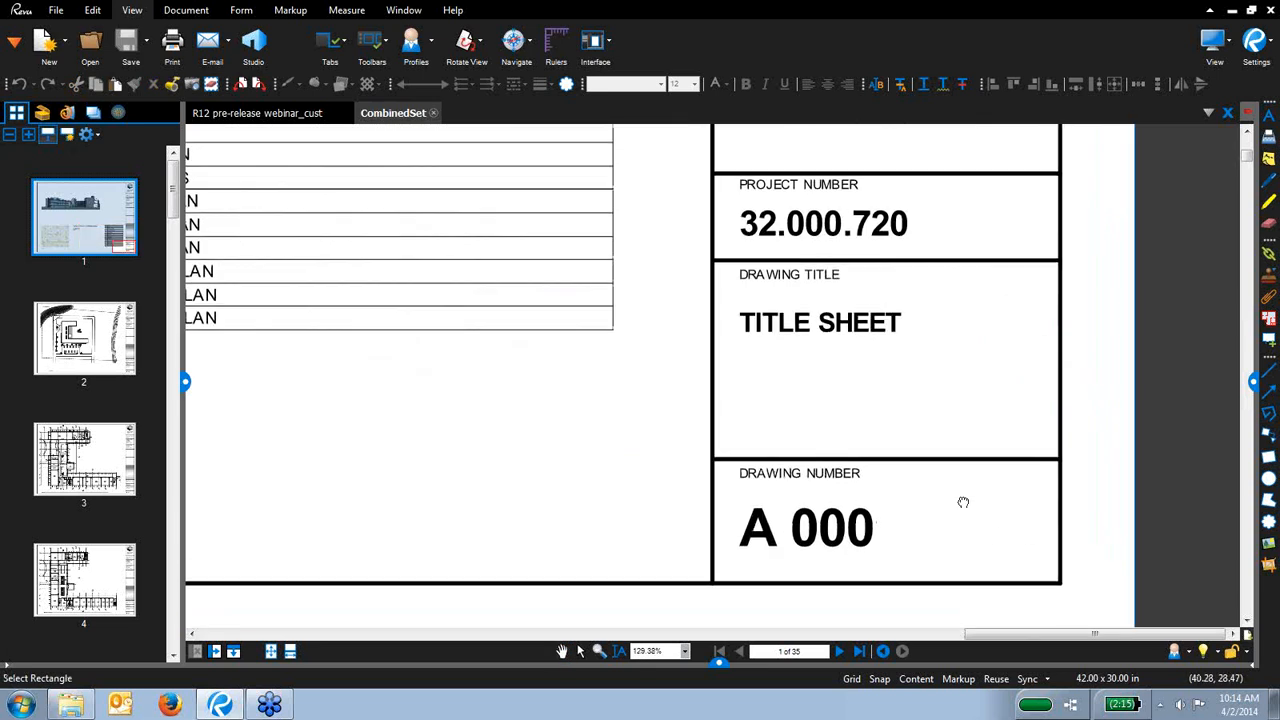
mouse_move(687, 402)
left_mouse_down()
mouse_move(812, 460)
mouse_move(1016, 500)
left_mouse_up()
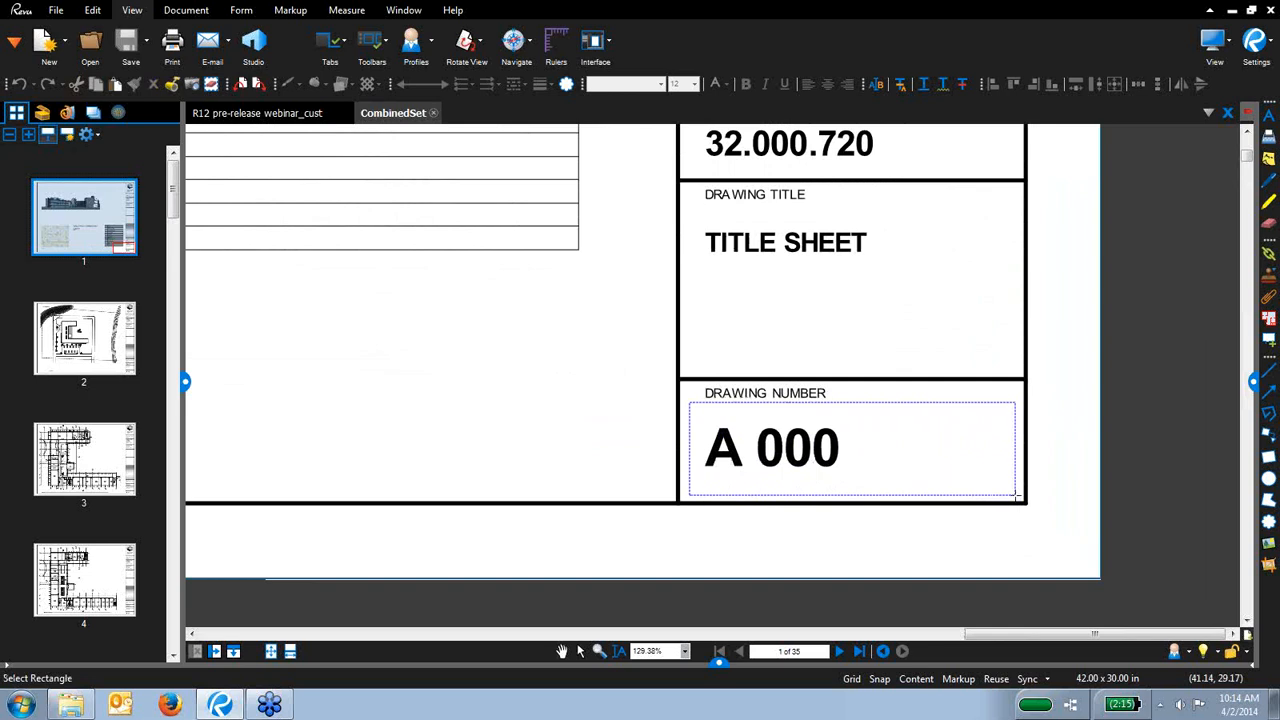
left_click(605, 318)
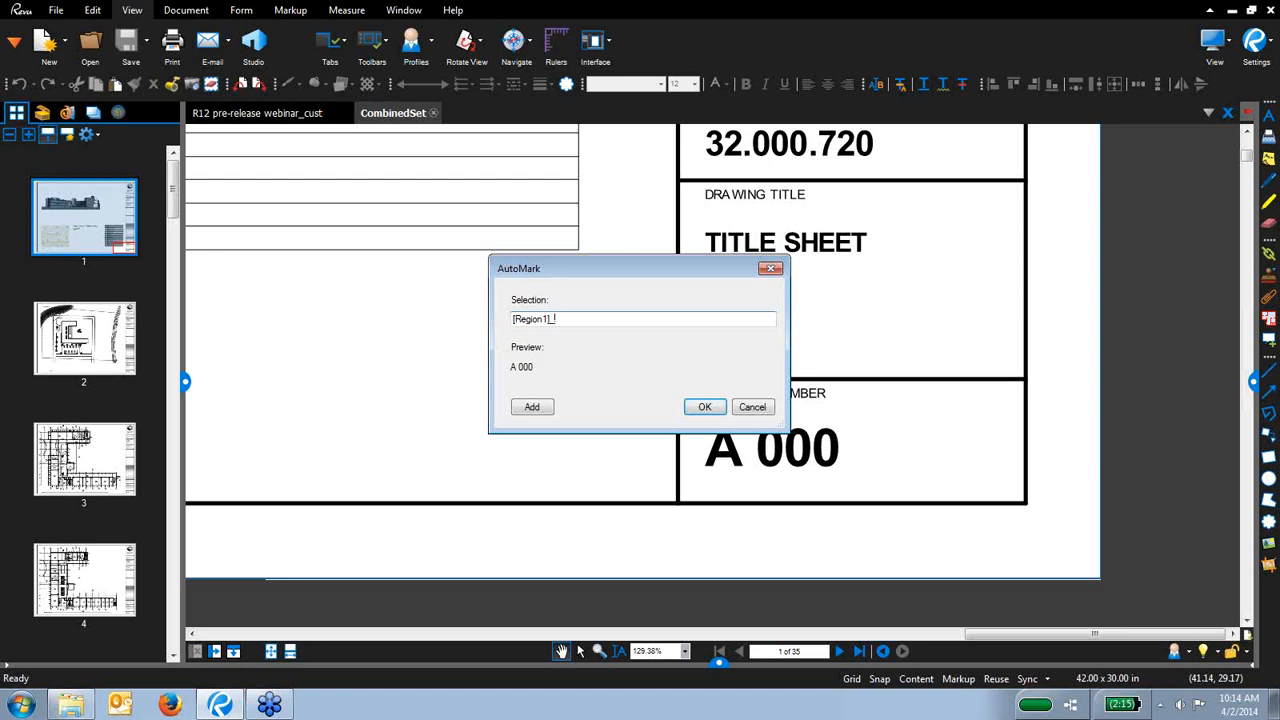
Add the drawing title area as Region2 and end the label format with _VCTC
left_click(531, 407)
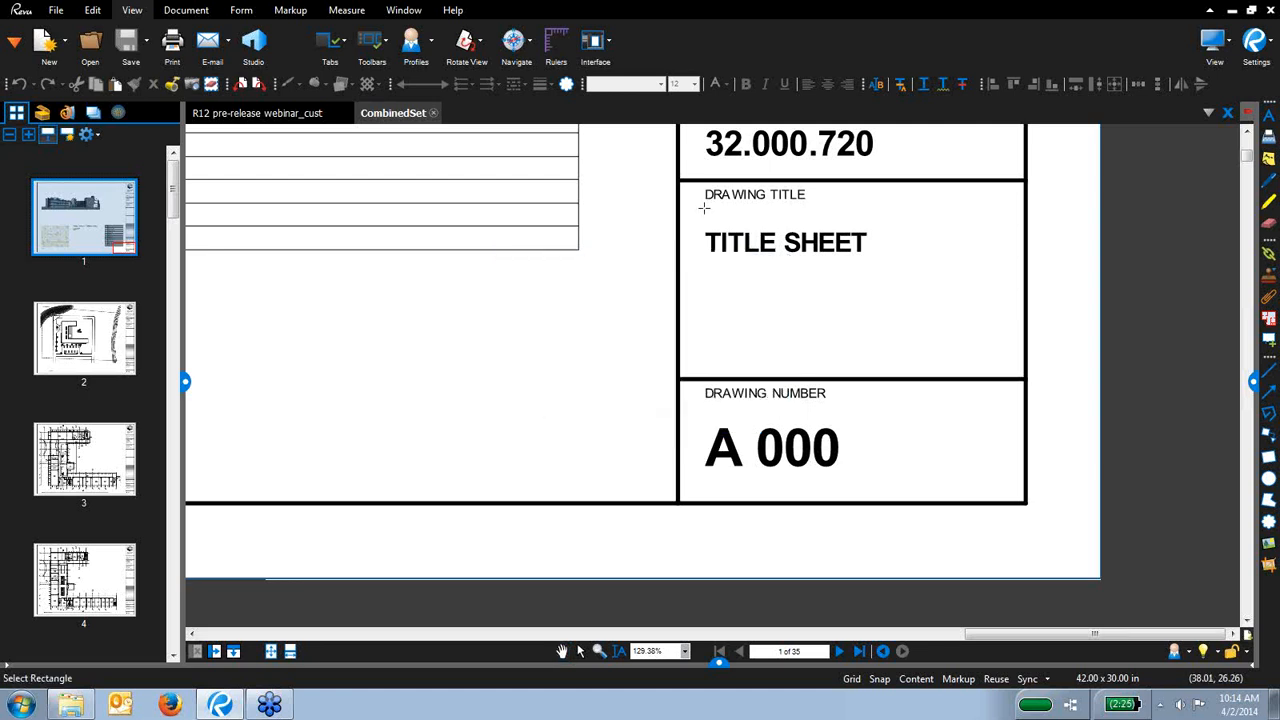
mouse_move(693, 214)
left_mouse_down()
mouse_move(880, 322)
mouse_move(1010, 372)
left_mouse_up()
left_click(627, 318)
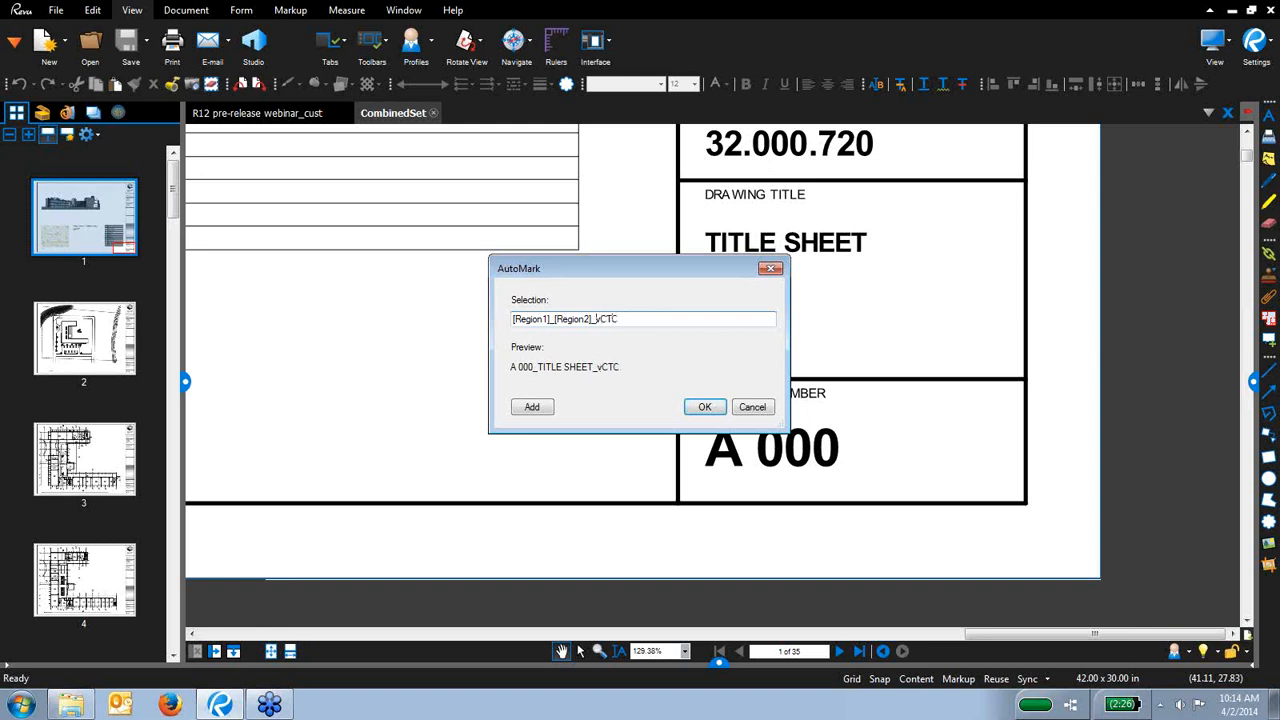
type("V")
left_click(705, 407)
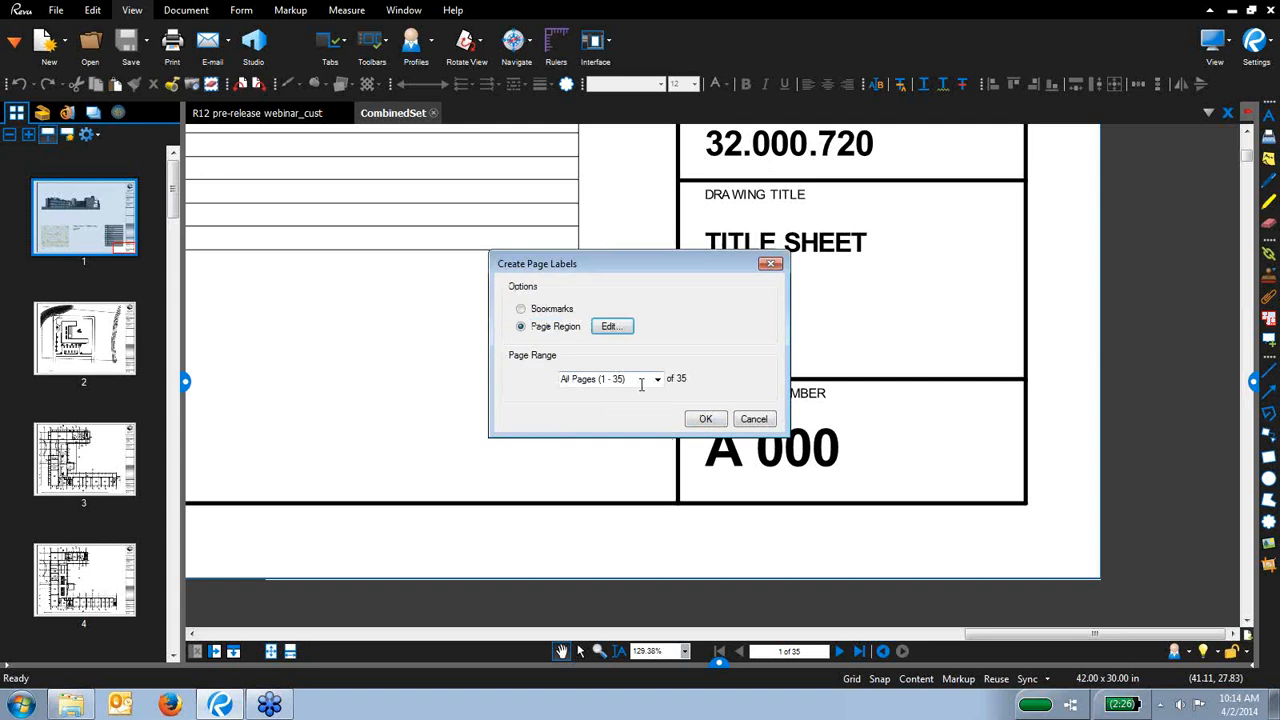
Create the page labels for All Pages (1 - 35)
key("ctrl")
key("ctrl")
left_click(705, 419)
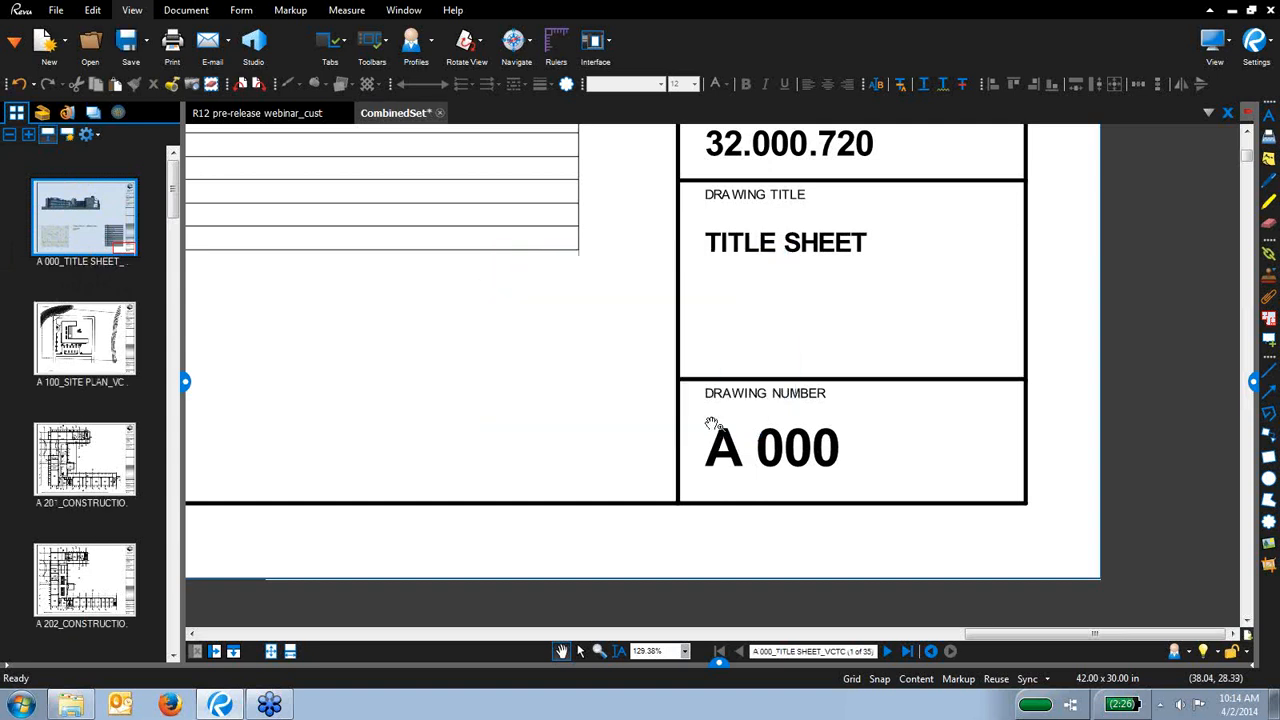
Check the new thumbnail labels against the title blocks of sheets 2 to 4, and skim the labels further down the set
left_click(97, 350)
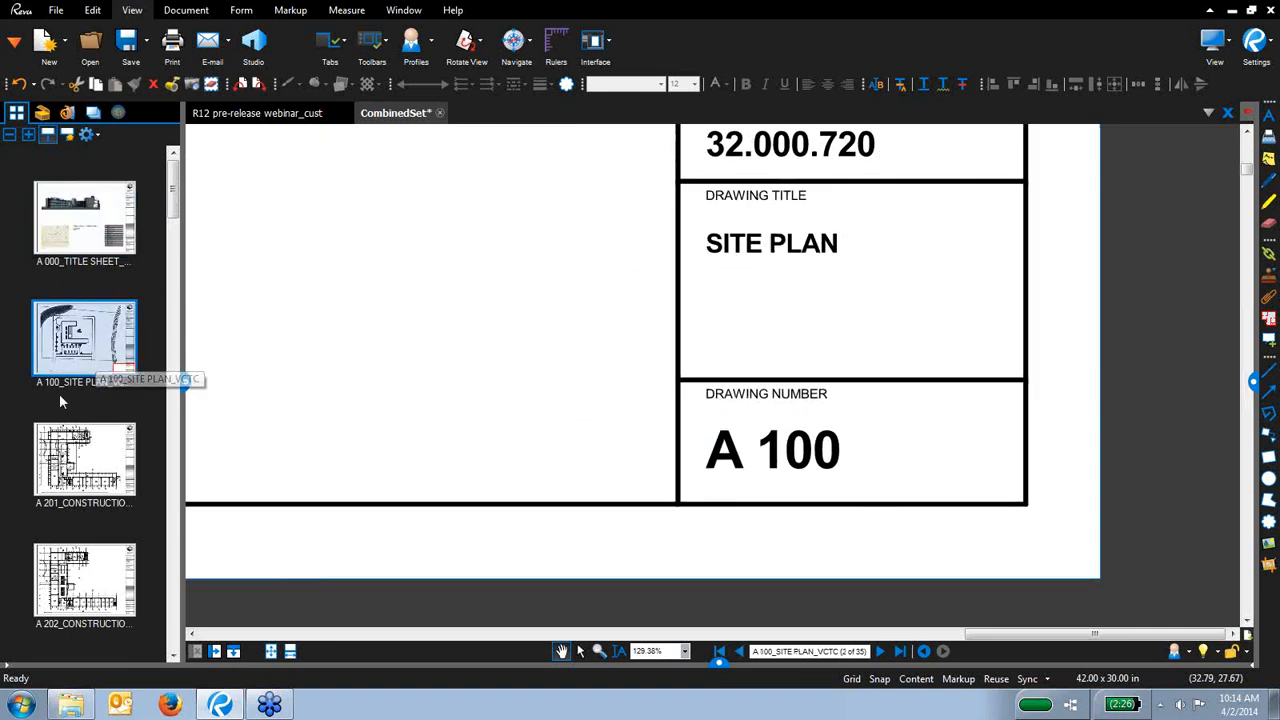
left_click(80, 505)
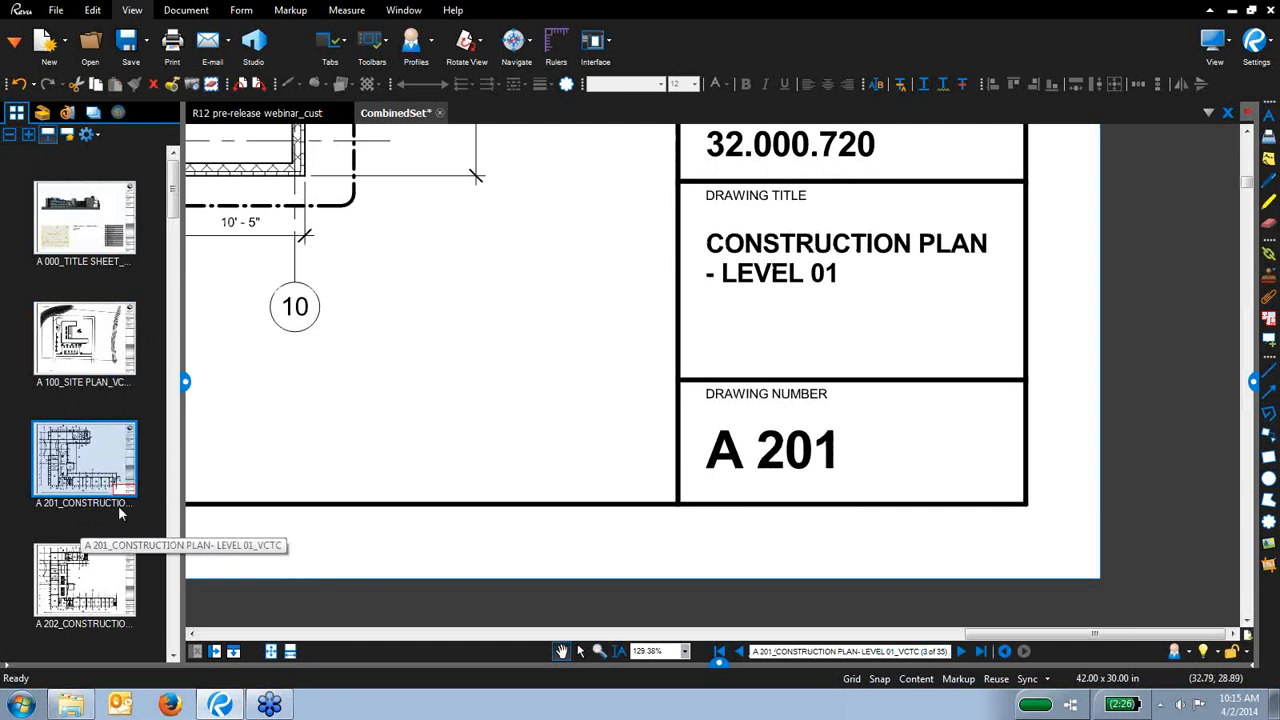
left_click(85, 575)
scroll(118, 376, "down", 3)
scroll(117, 374, "down", 15)
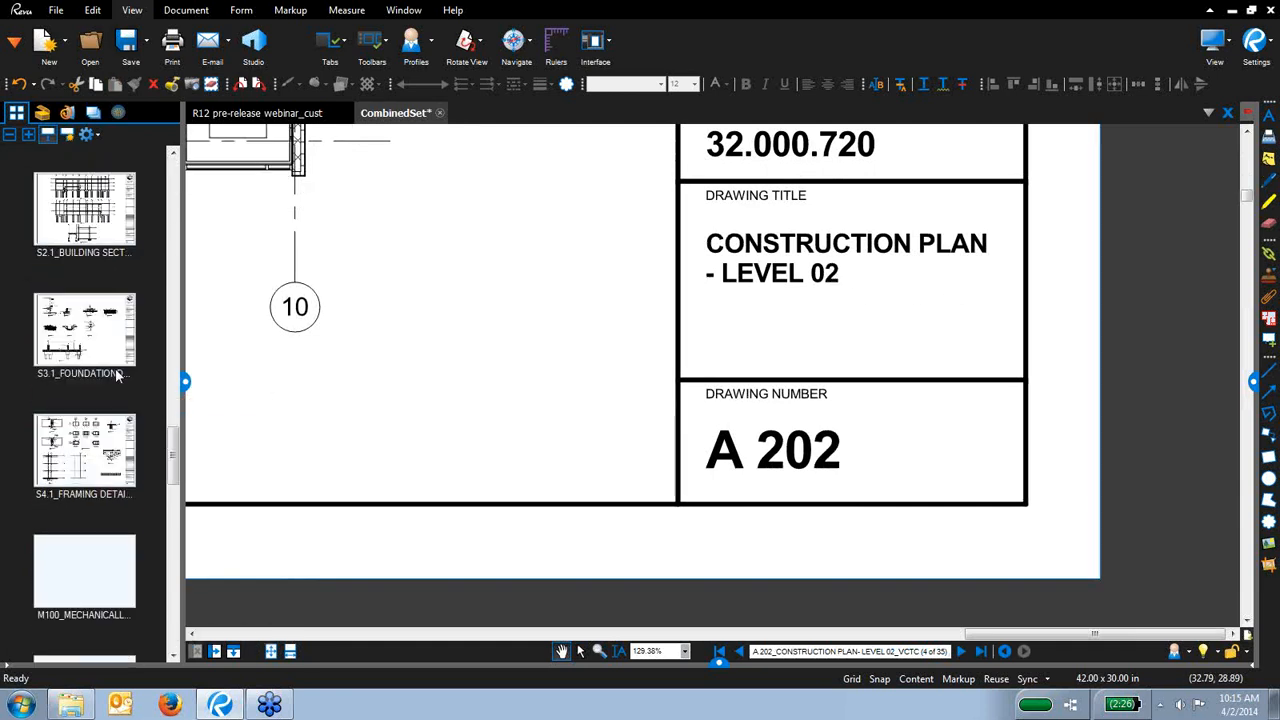
scroll(116, 375, "up", 6)
scroll(117, 376, "up", 8)
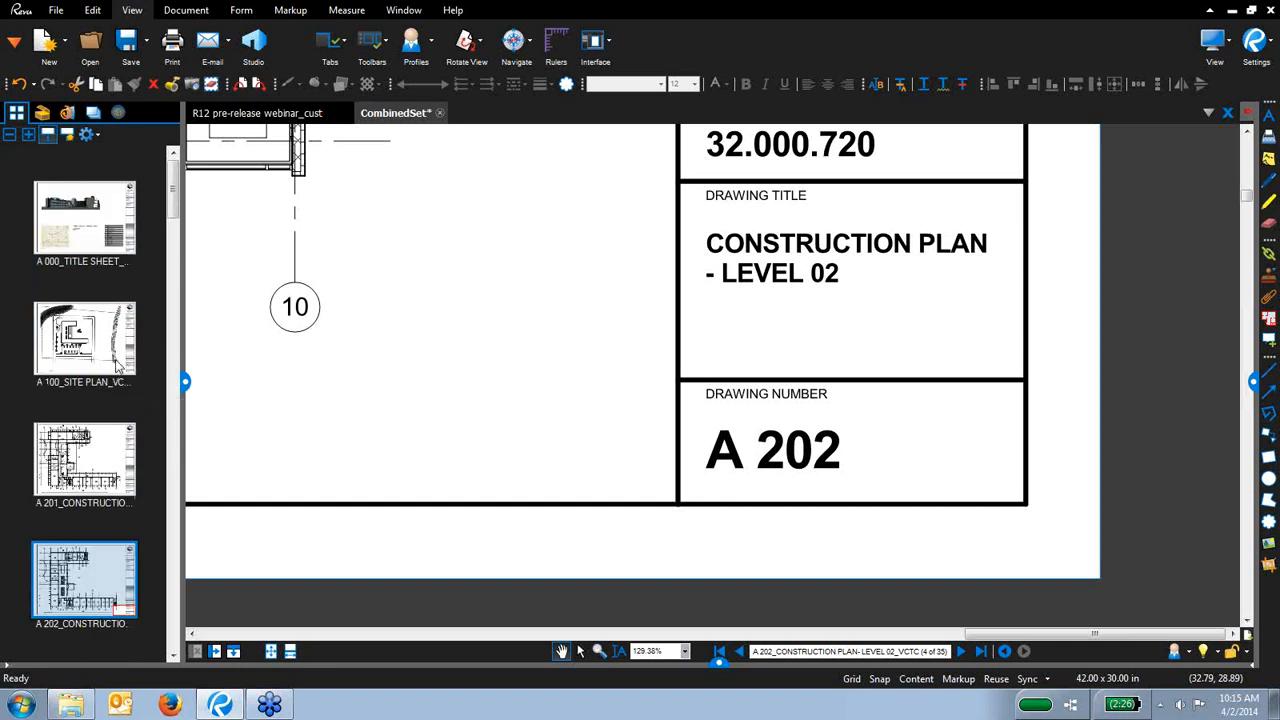
key("ctrl+9")
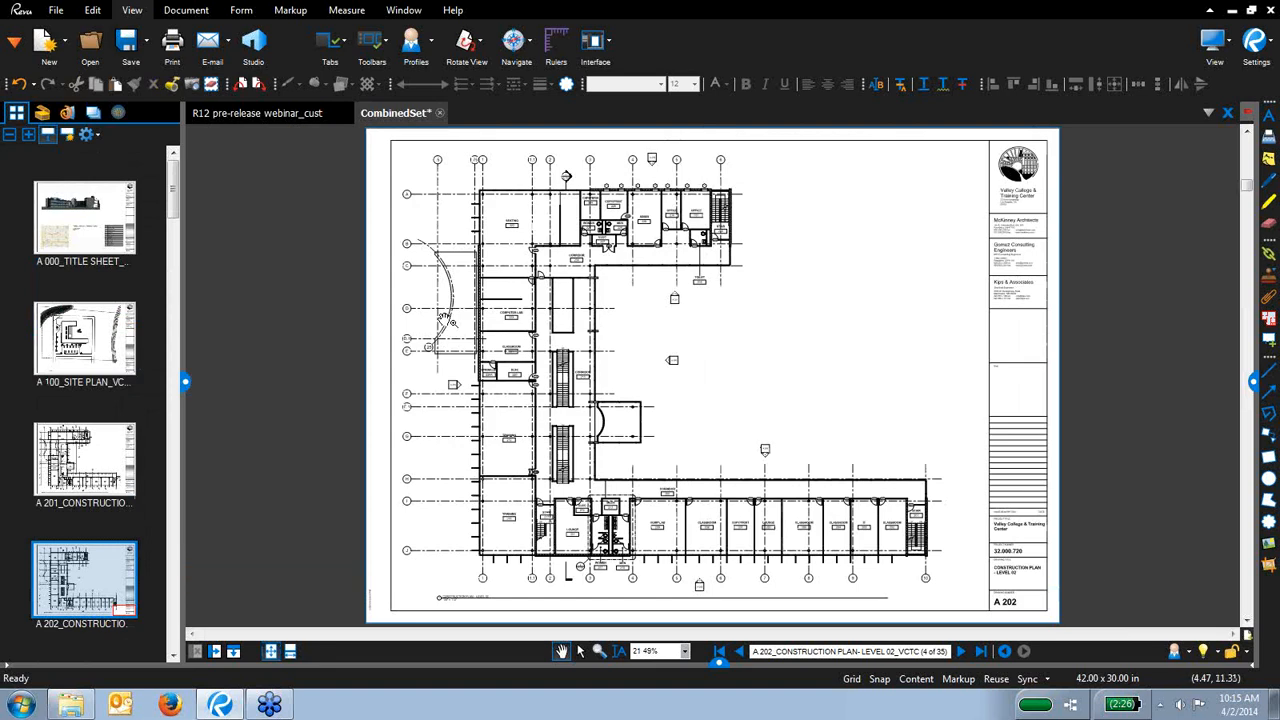
Extract All Pages (1 - 35) into the Extracted Project Sheets folder as separate files named by page label
left_click(116, 252)
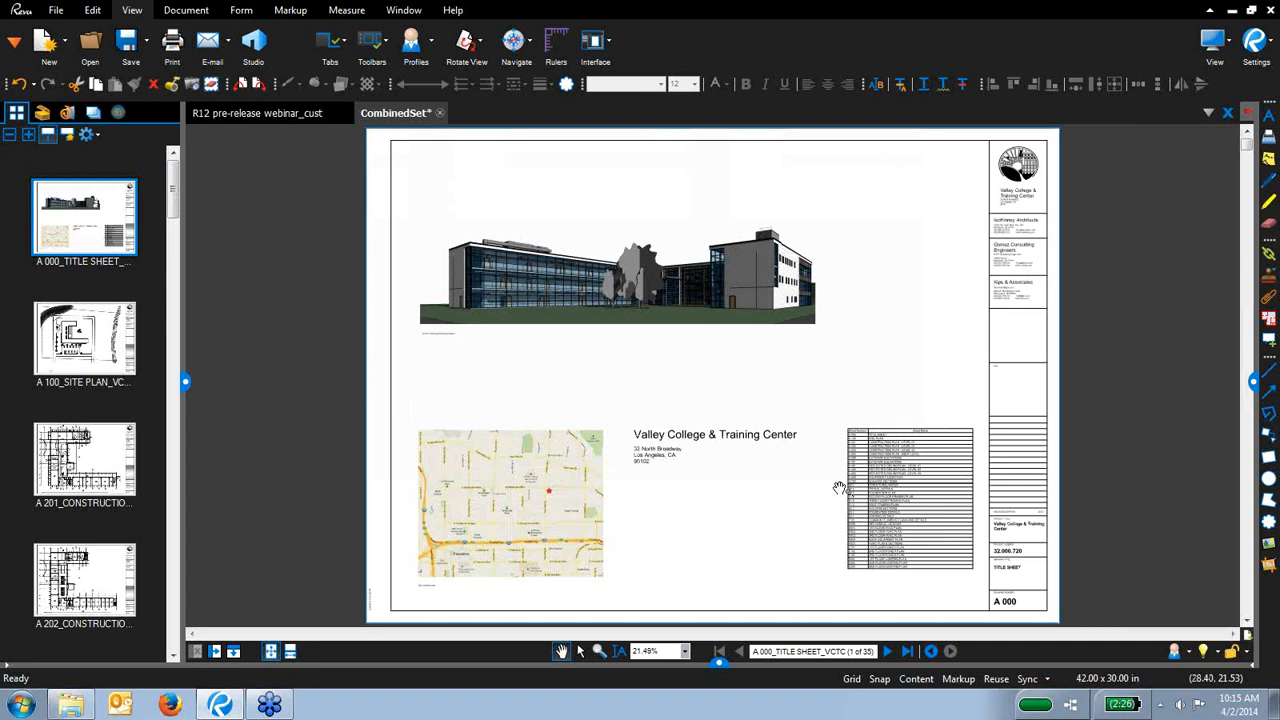
right_click(111, 224)
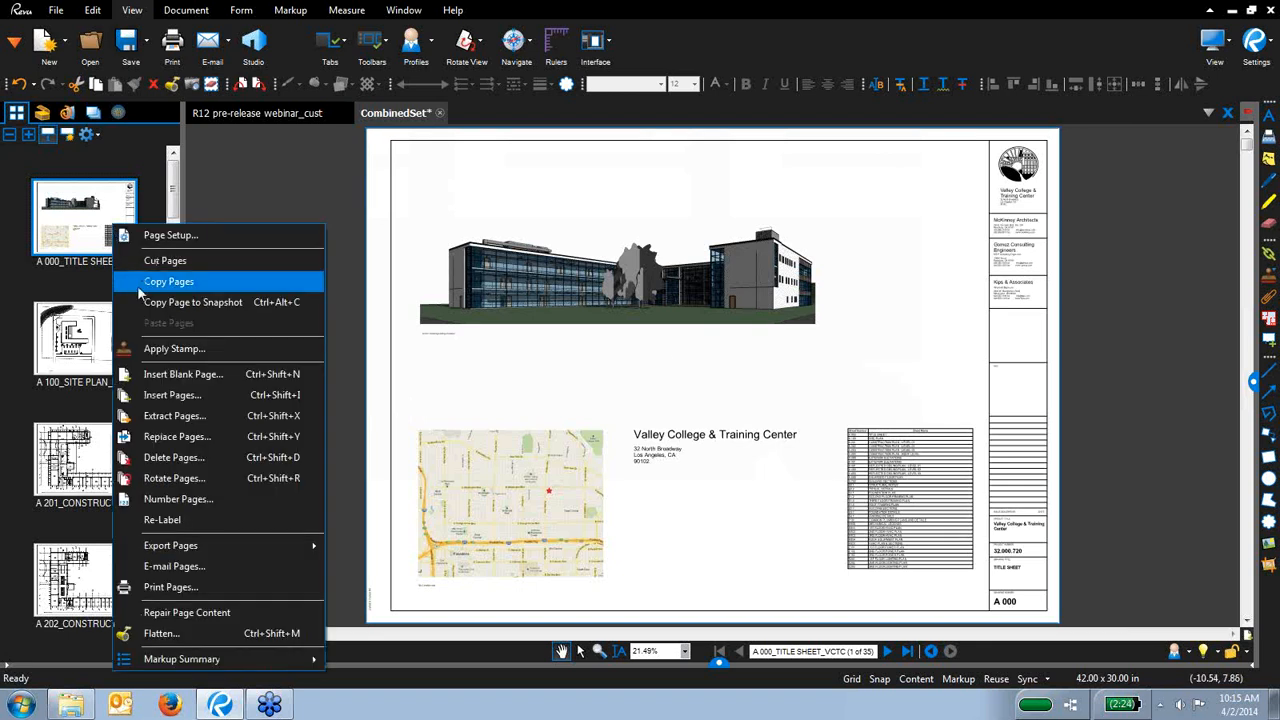
left_click(158, 418)
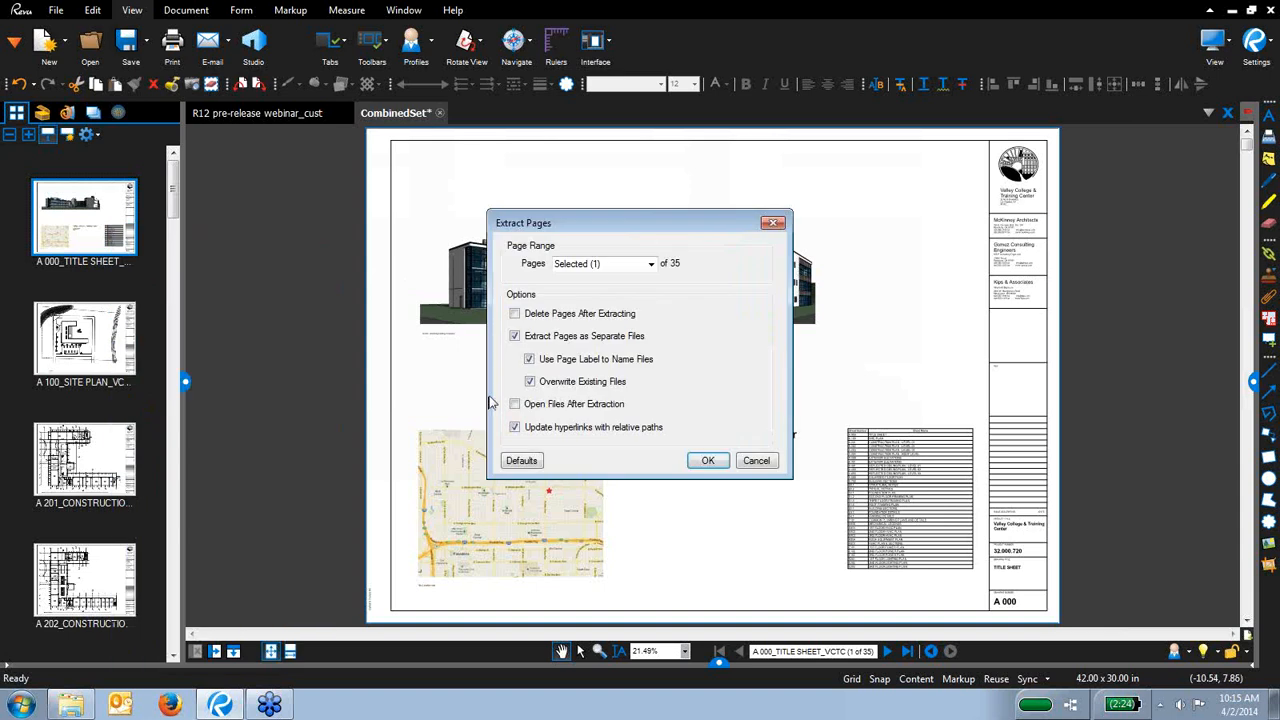
left_click(651, 264)
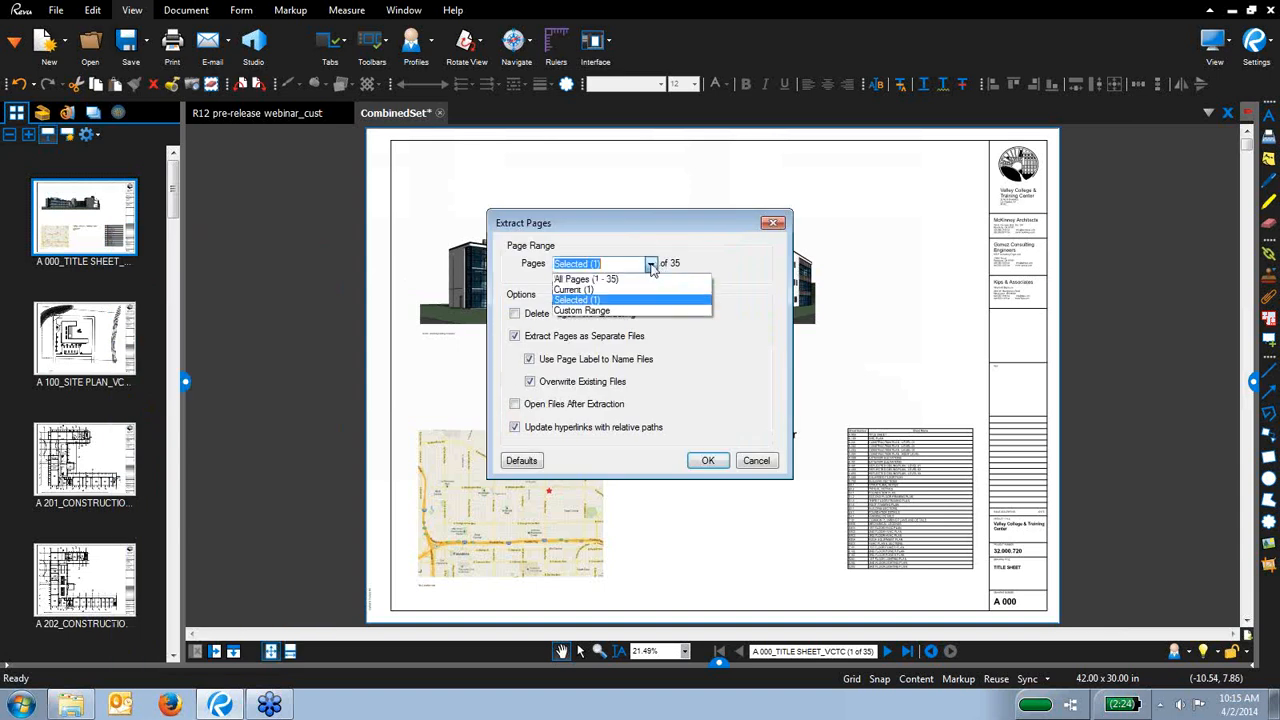
left_click(630, 281)
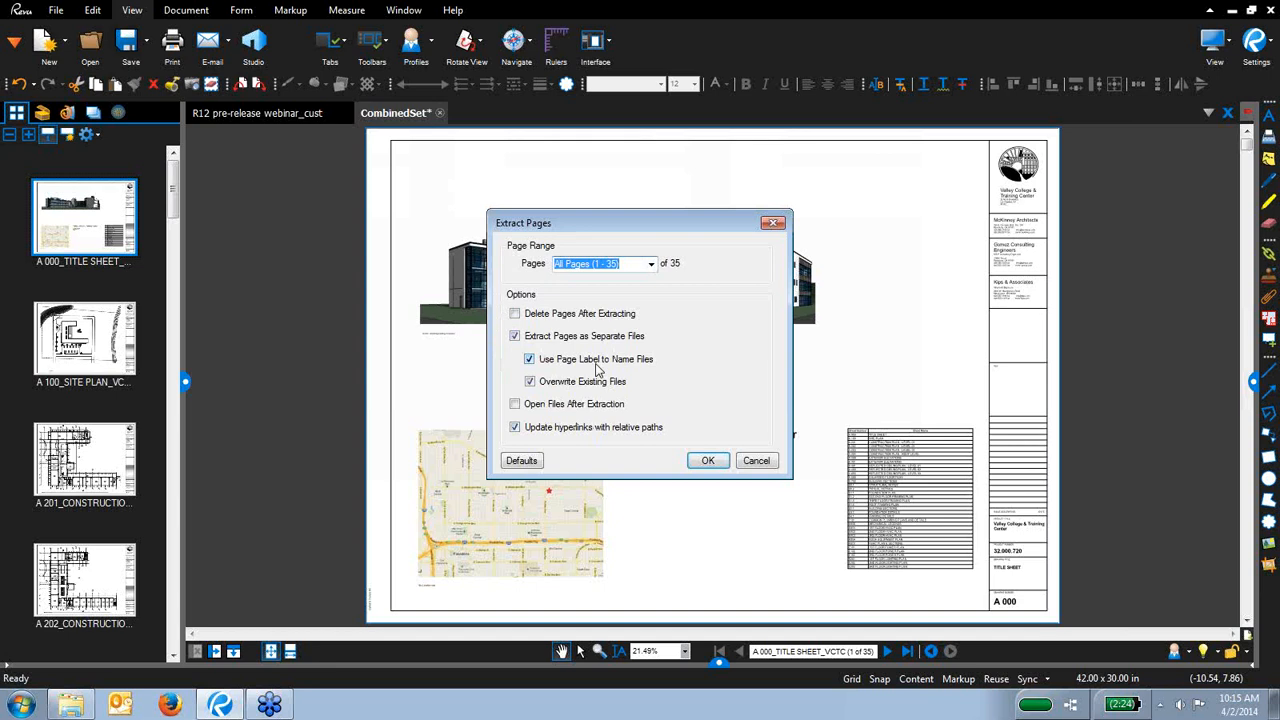
left_click(708, 460)
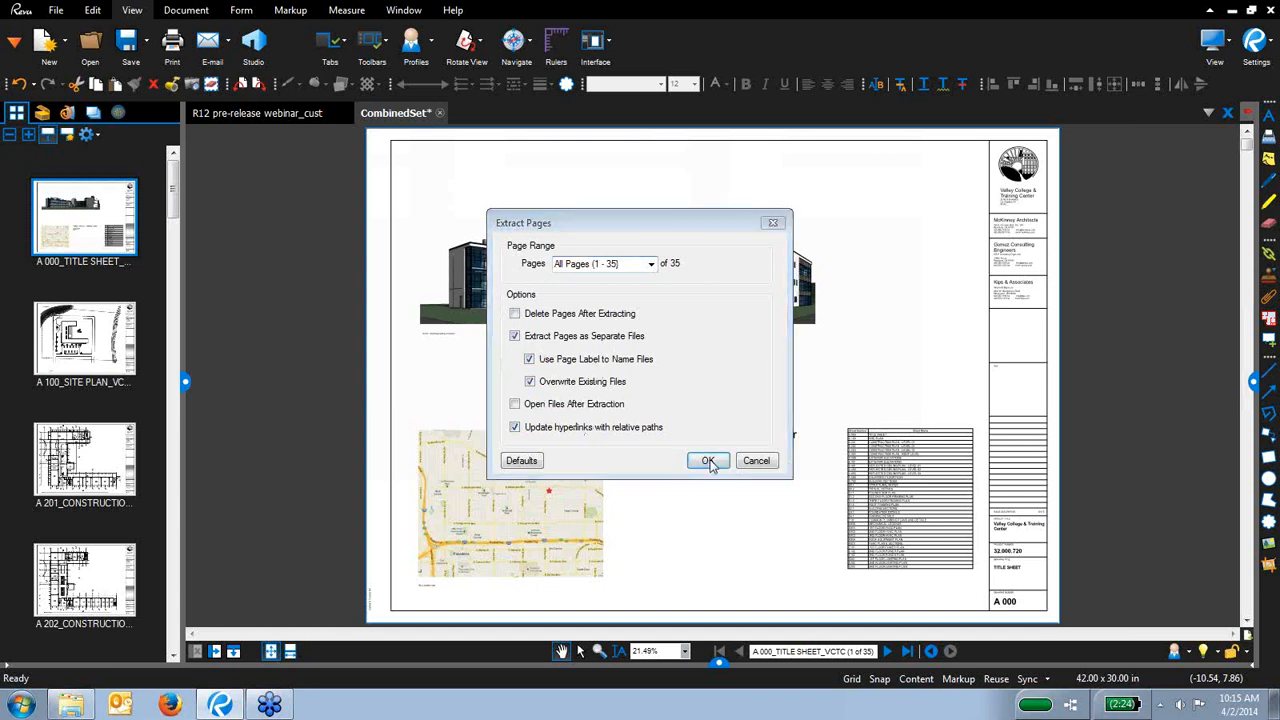
left_click(872, 193)
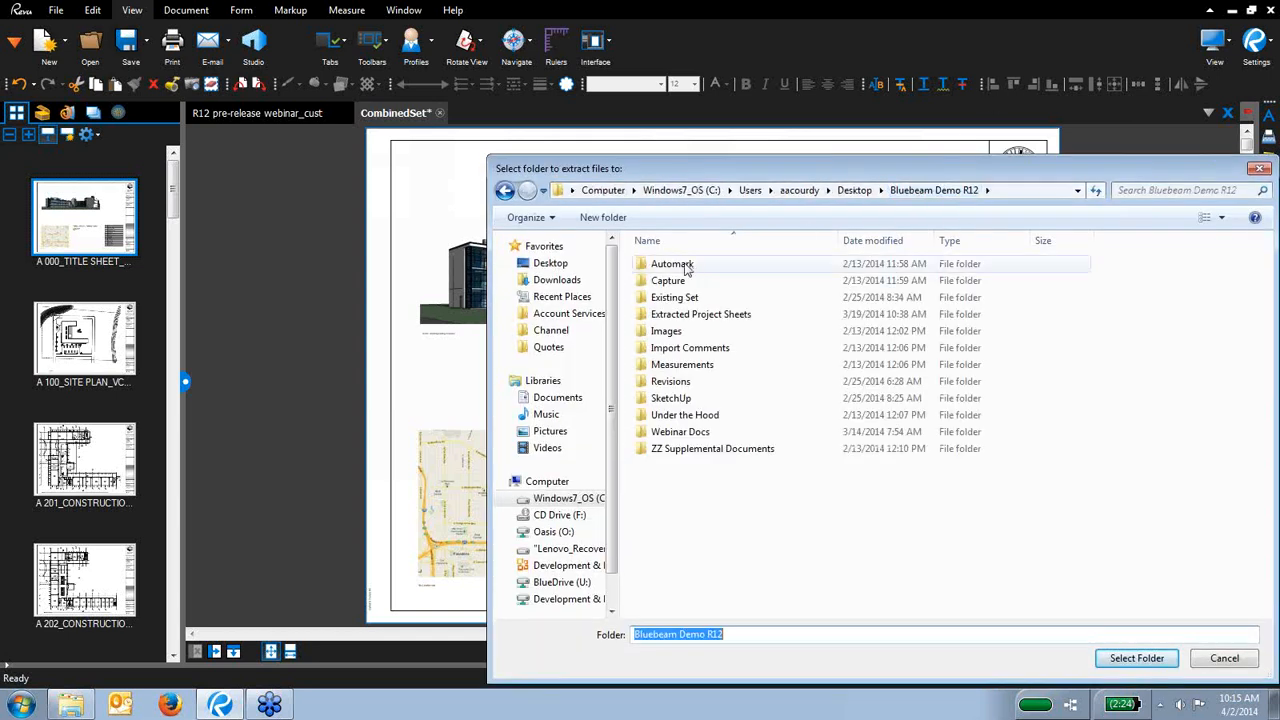
double_click(688, 314)
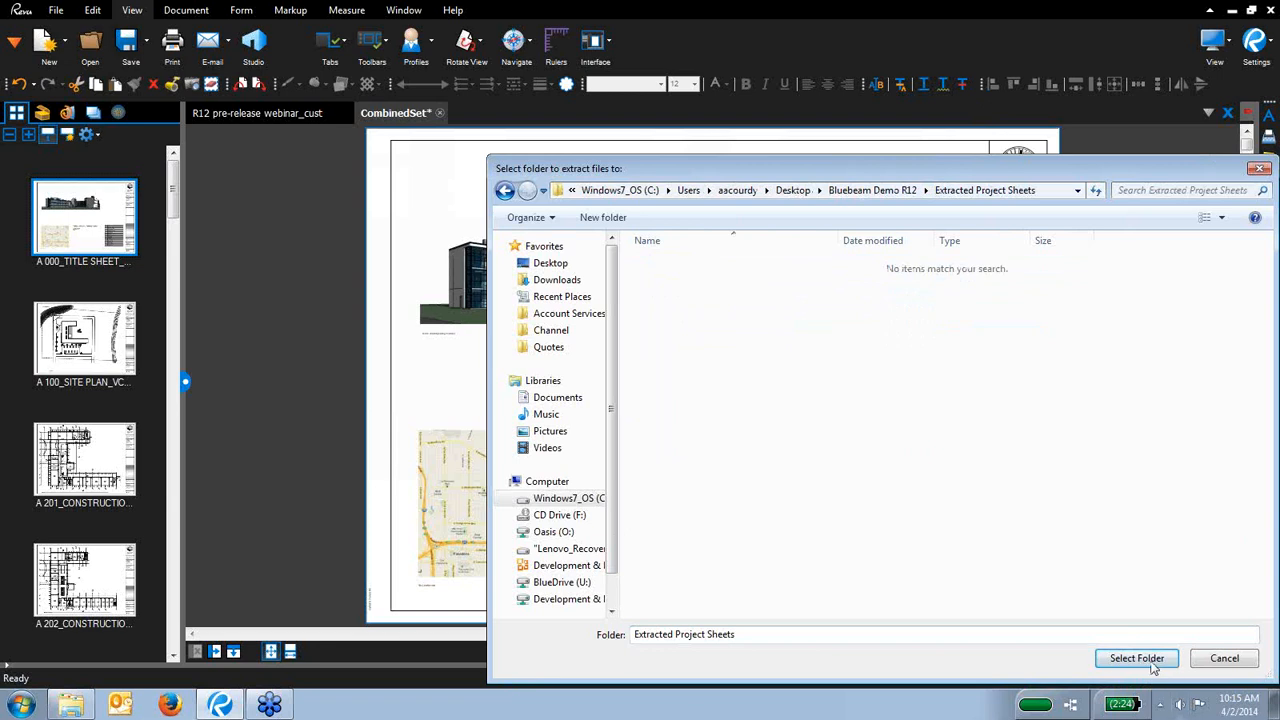
left_click(1150, 660)
left_click(648, 380)
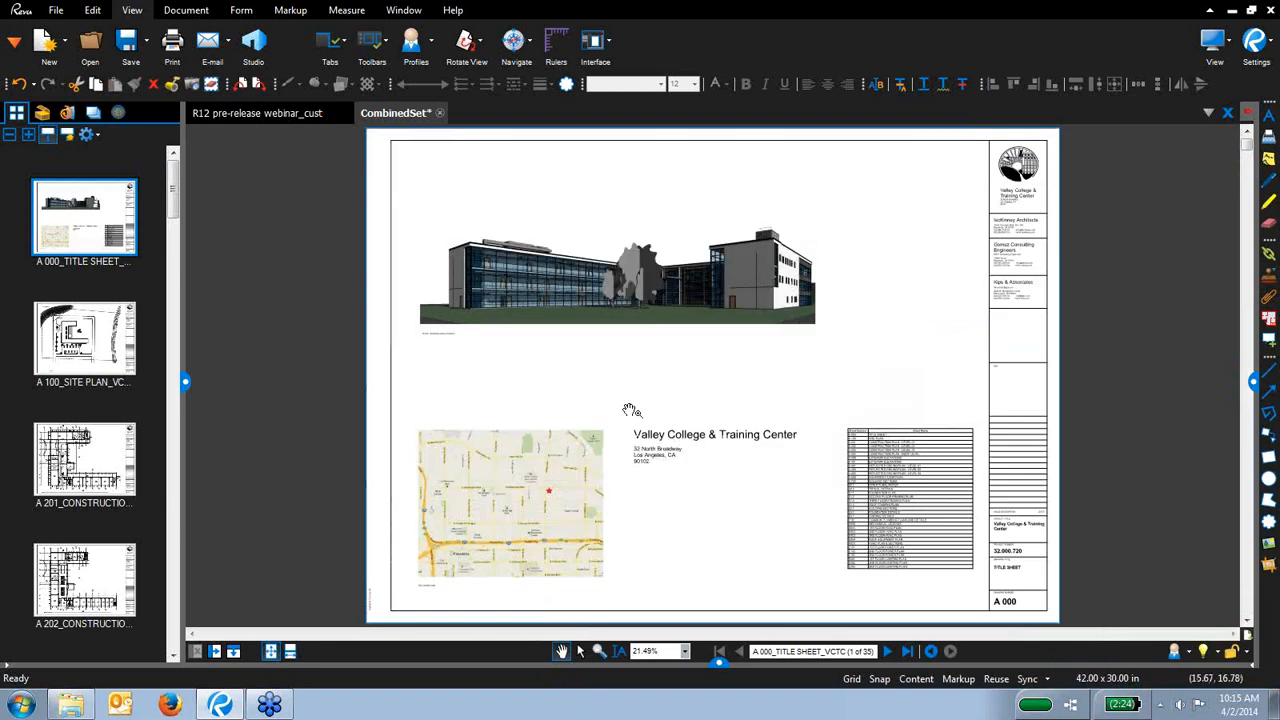
Switch to Windows Explorer and check the names of the extracted PDFs in Bluebeam Demo R12's Extracted Project Sheets folder
left_click(70, 705)
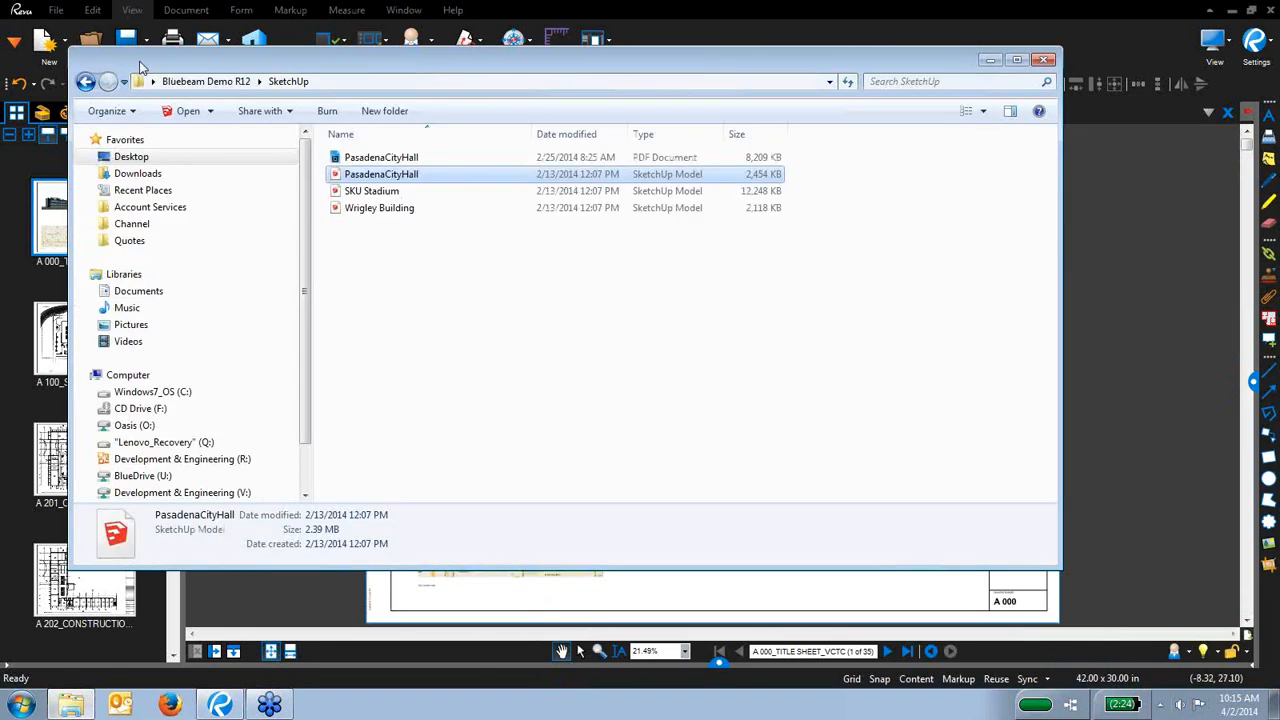
left_click(205, 81)
double_click(412, 208)
left_click(414, 160)
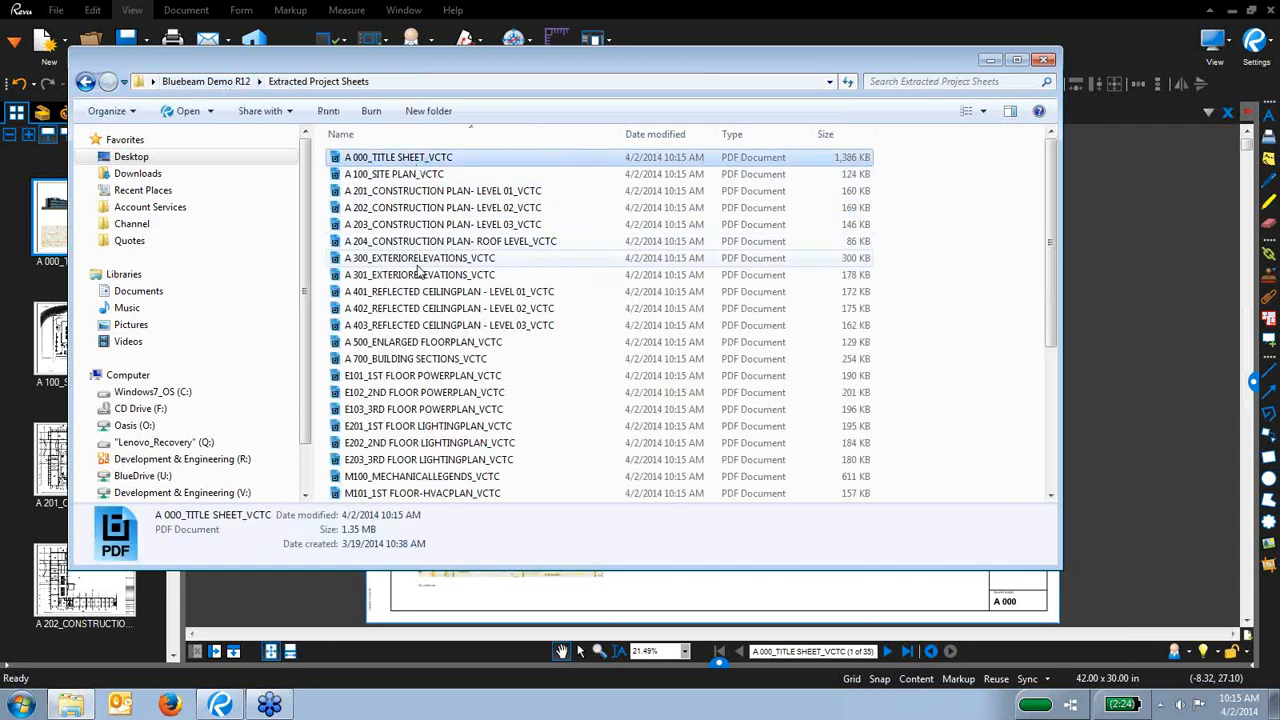
scroll(418, 272, "down", 5)
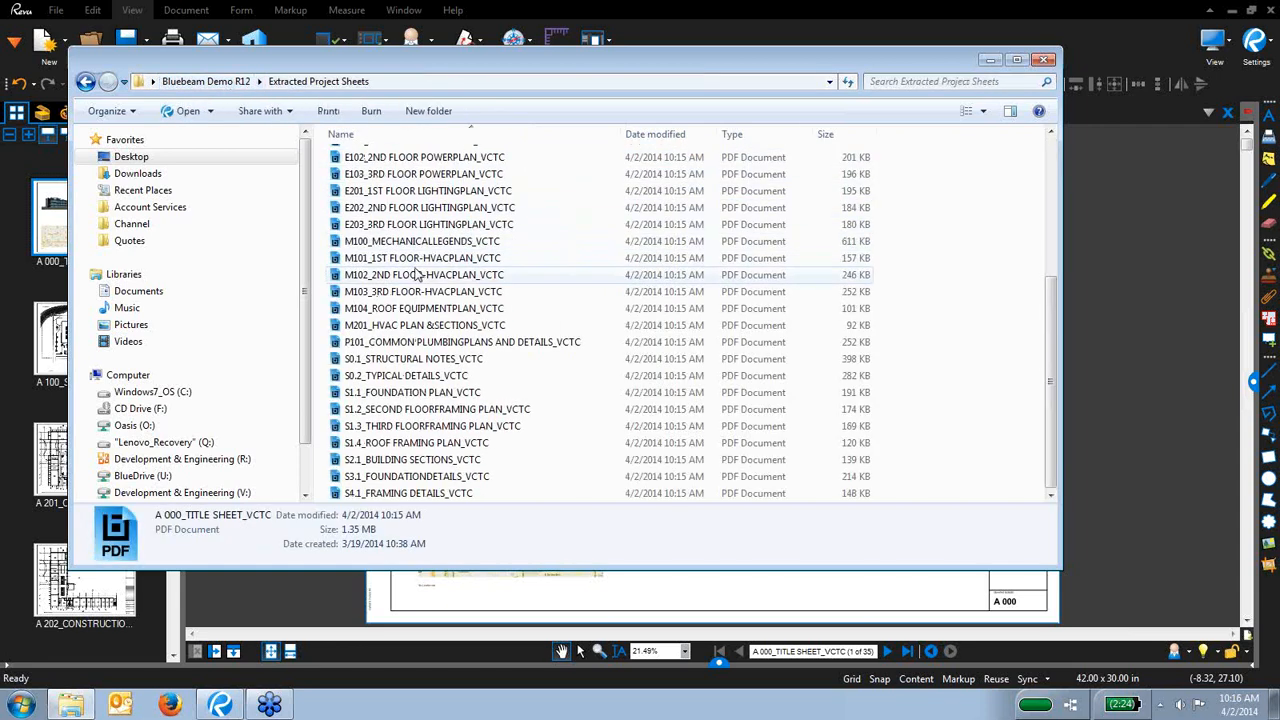
scroll(418, 273, "up", 5)
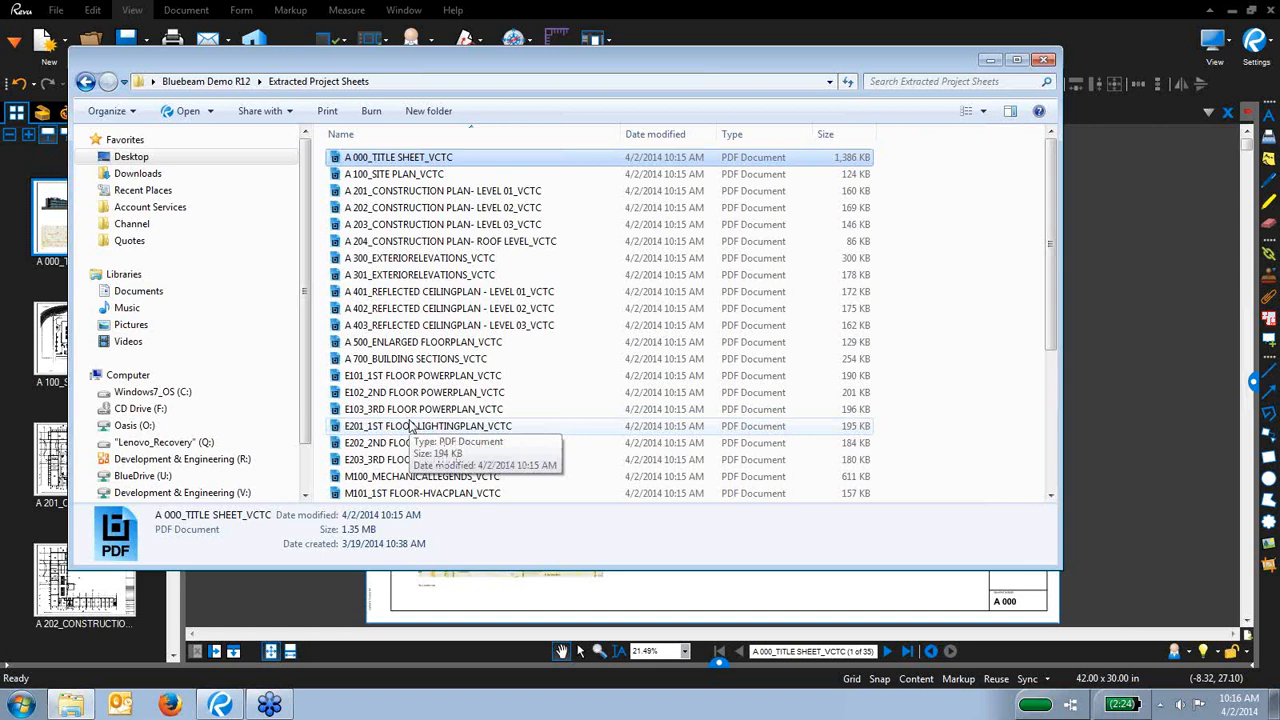
left_click(440, 207)
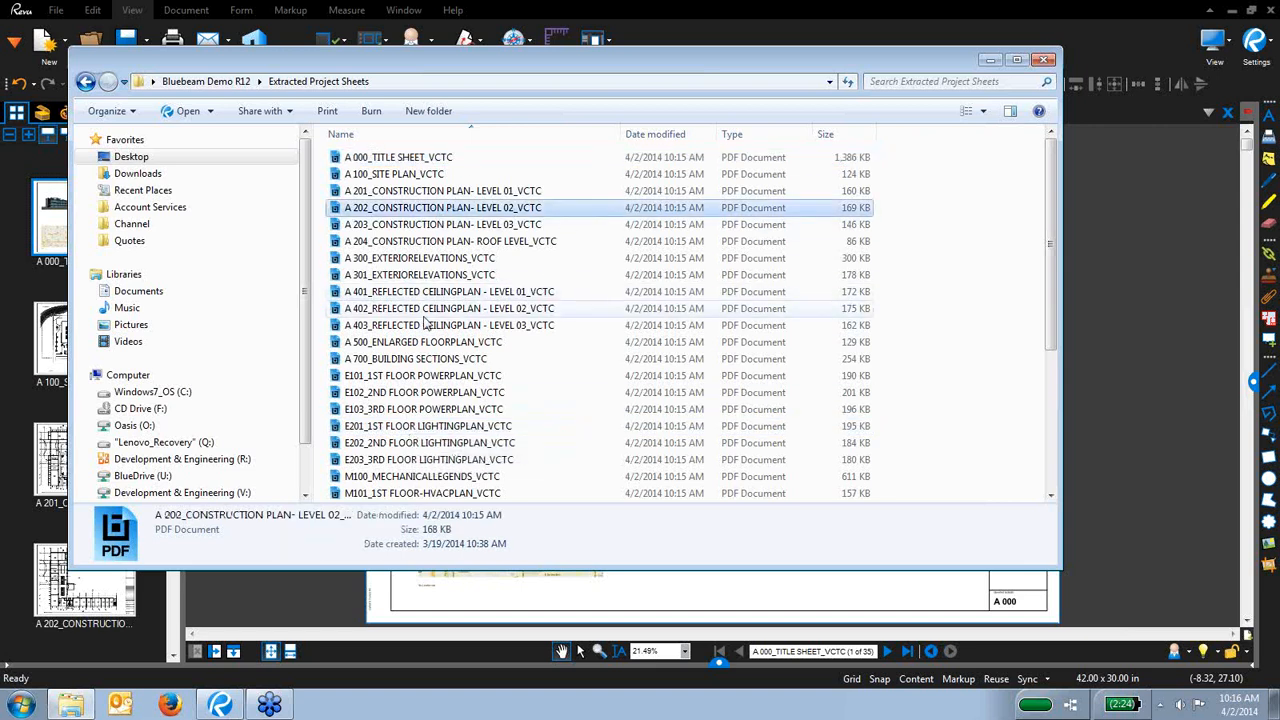
left_click(425, 308)
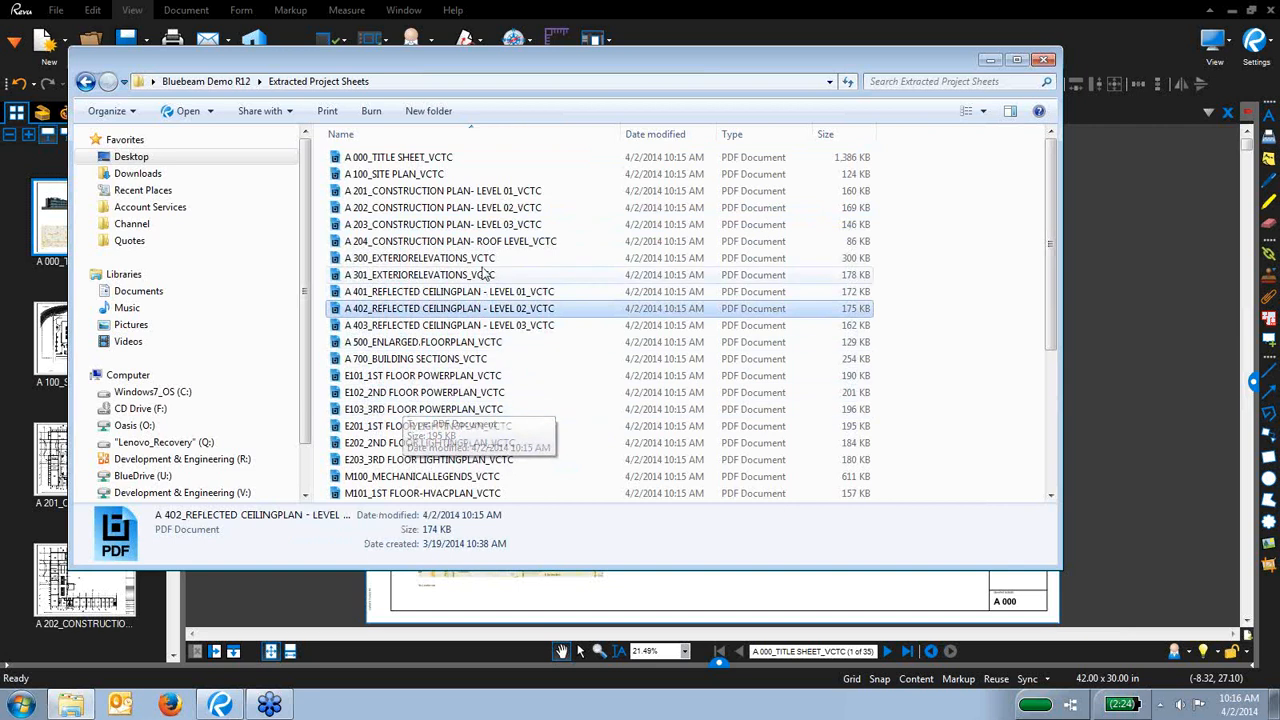
left_click(420, 258)
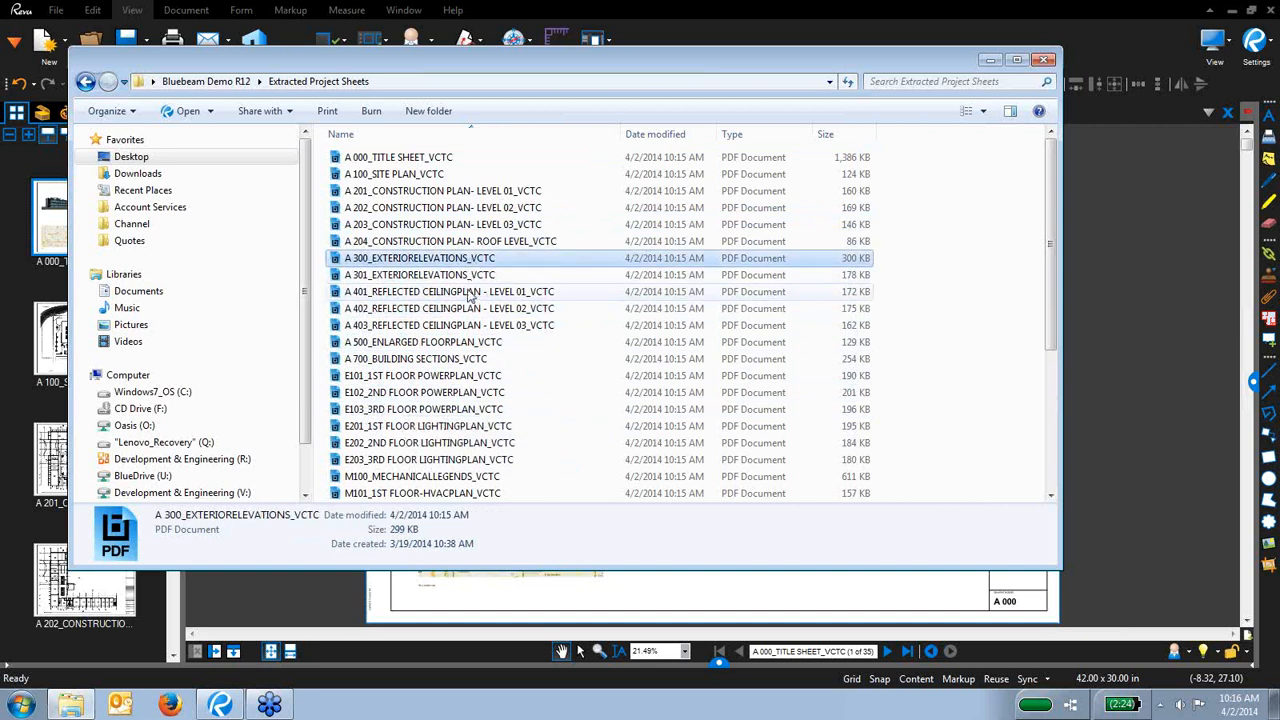
Return to Revu and close CombinedSet without saving its changes
left_click(984, 59)
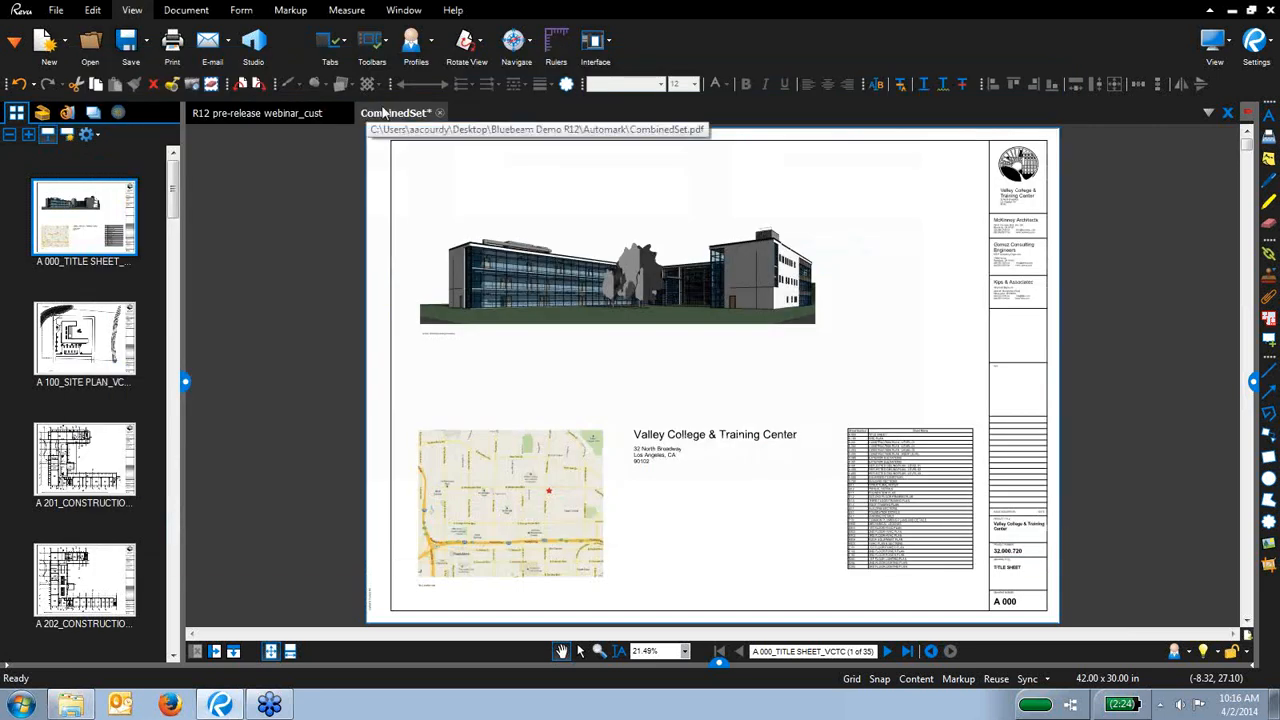
left_click(439, 113)
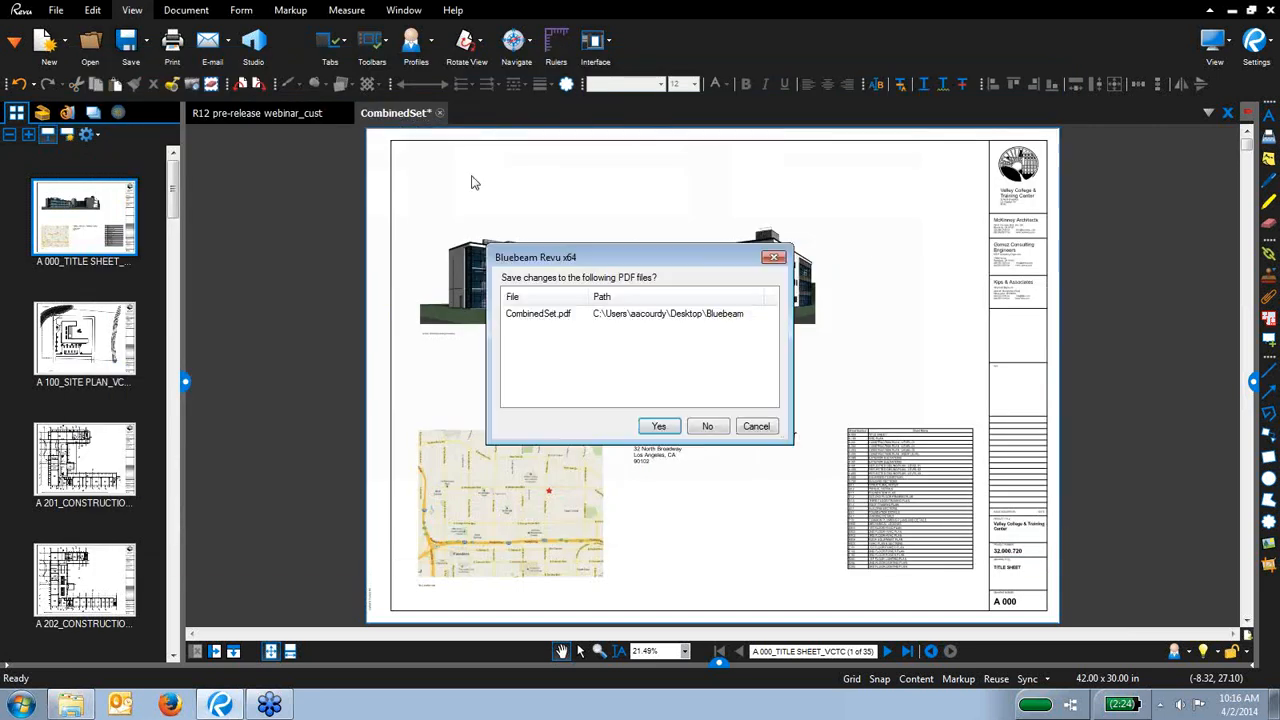
left_click(708, 427)
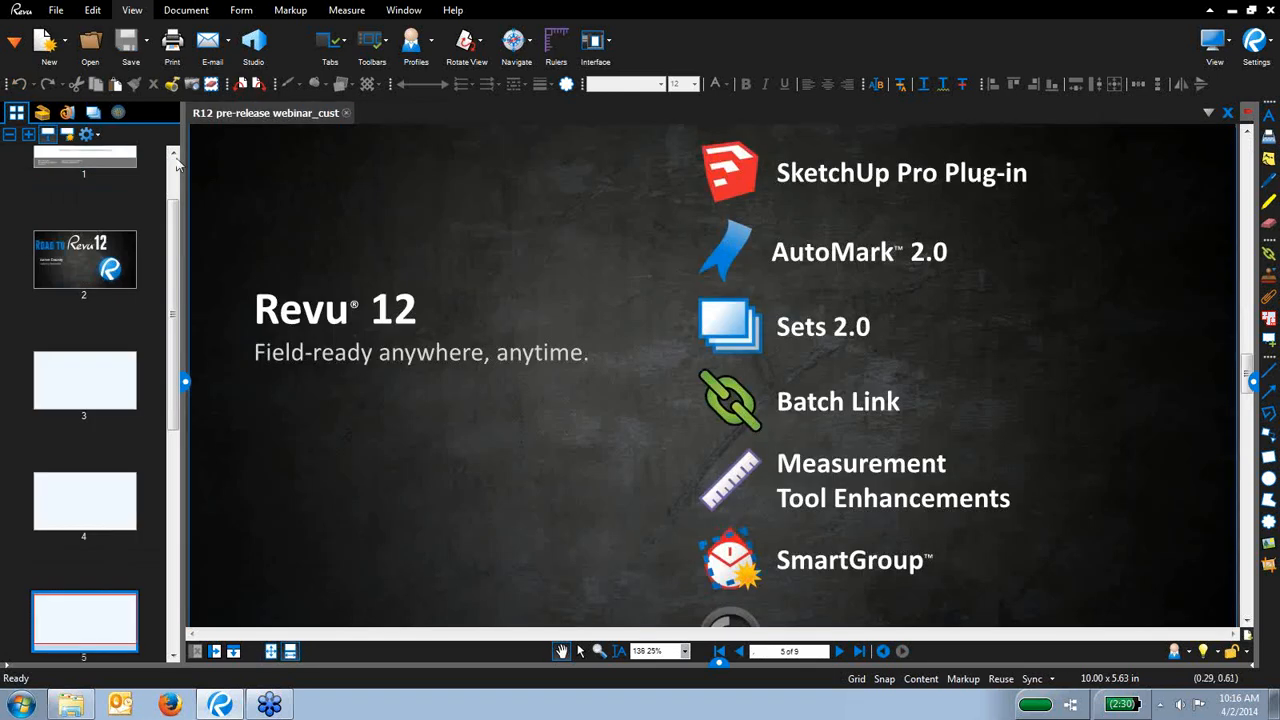
Show the Sets tools and start a new set
left_click(14, 42)
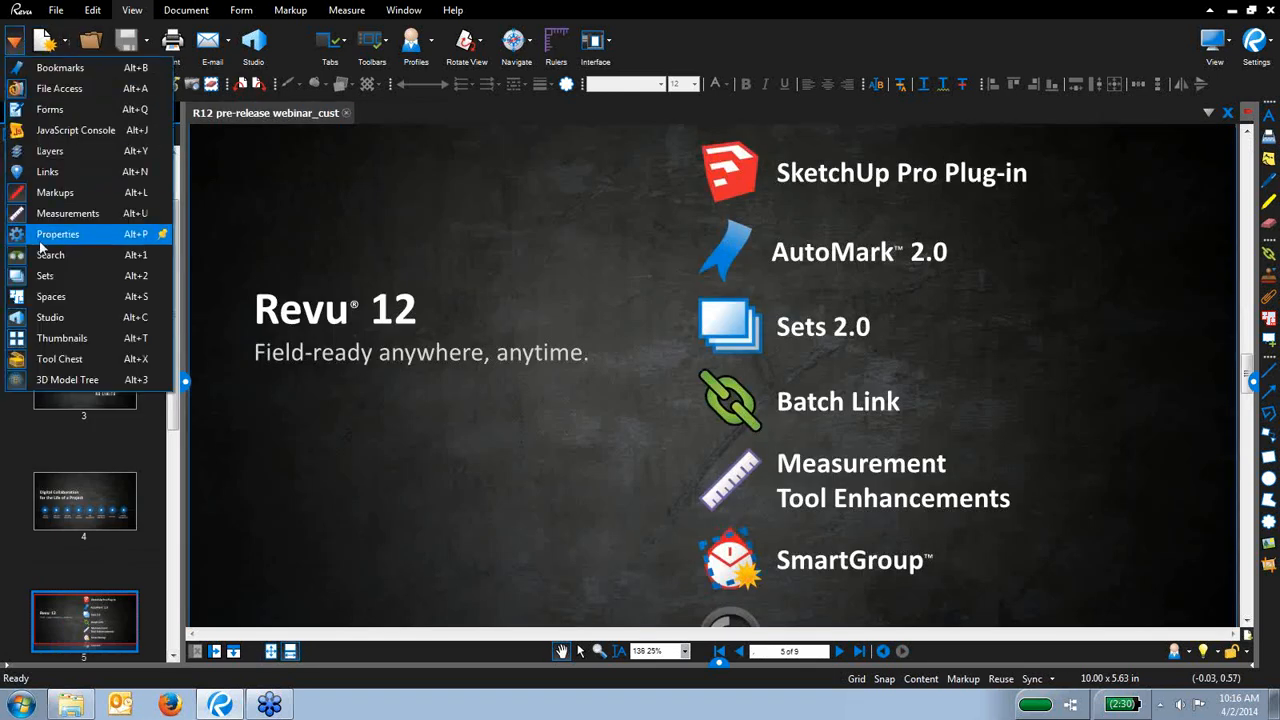
left_click(44, 276)
left_click(15, 134)
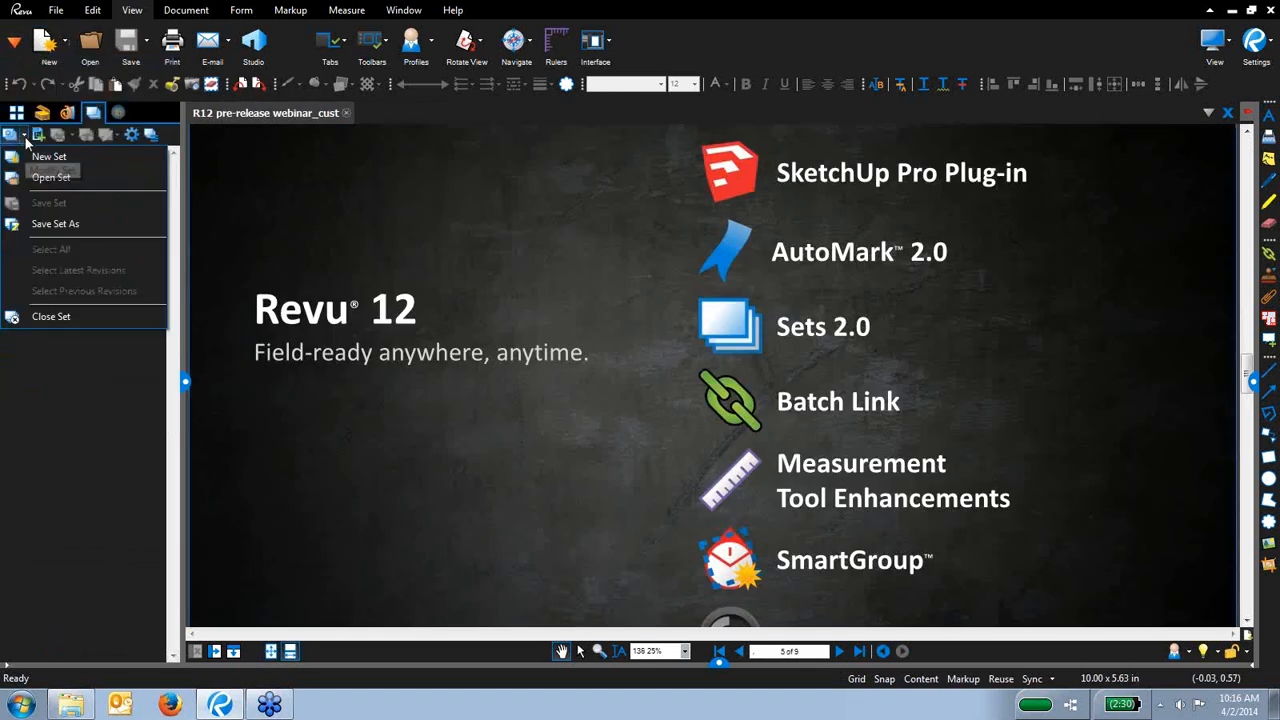
left_click(40, 156)
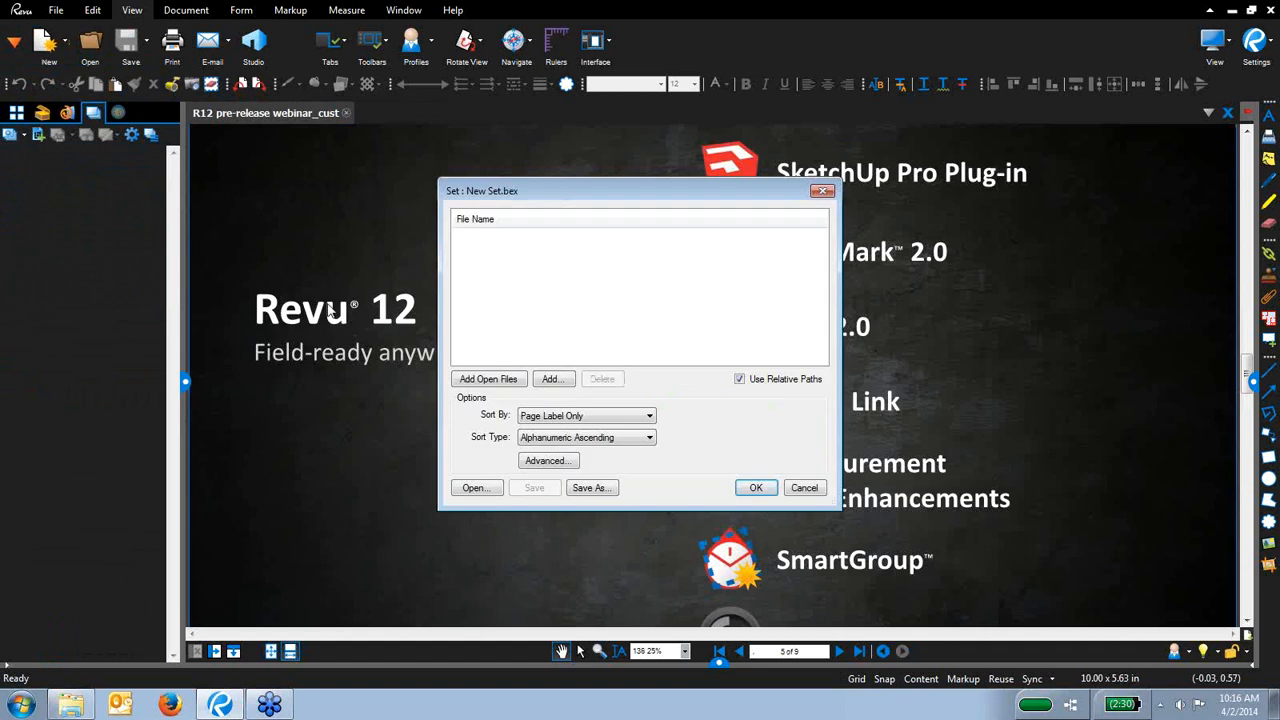
Add all PDFs in the Extracted Project Sheets folder, from A 000_TITLE SHEET_VCTC through S4.1_FRAMING DETAILS_VCTC, to the new set
left_click(549, 382)
left_click(381, 40)
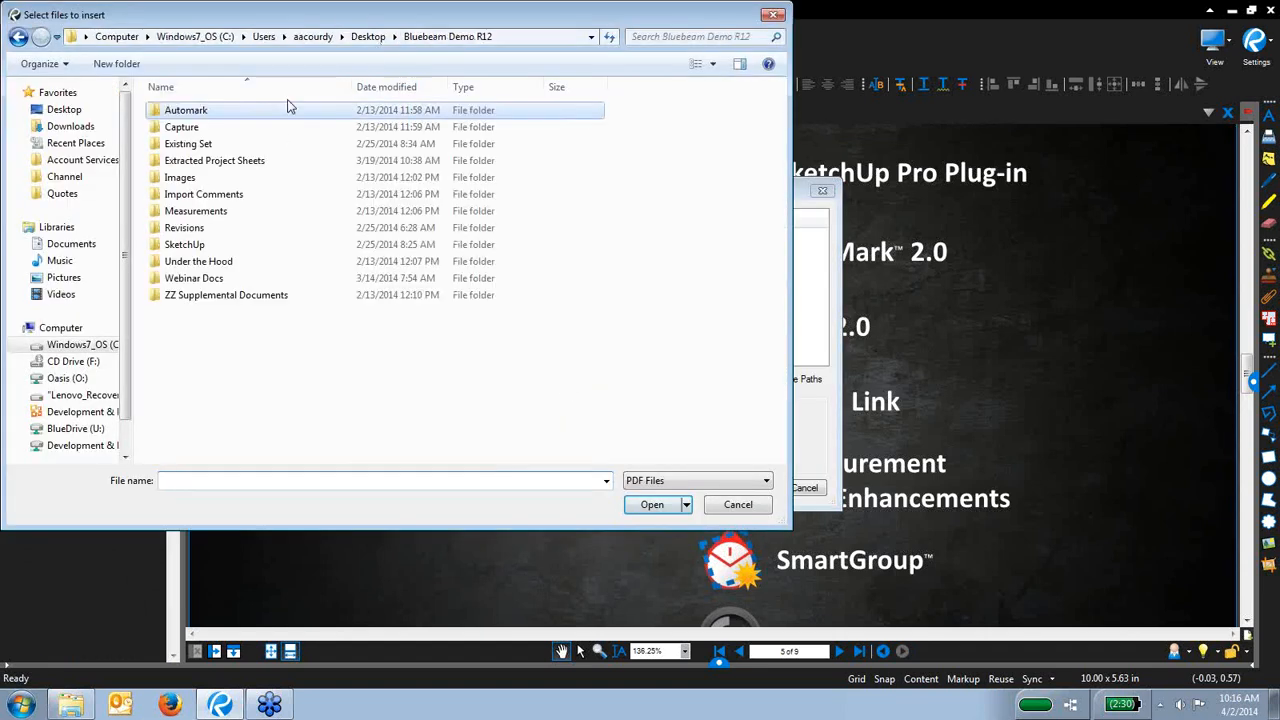
double_click(196, 162)
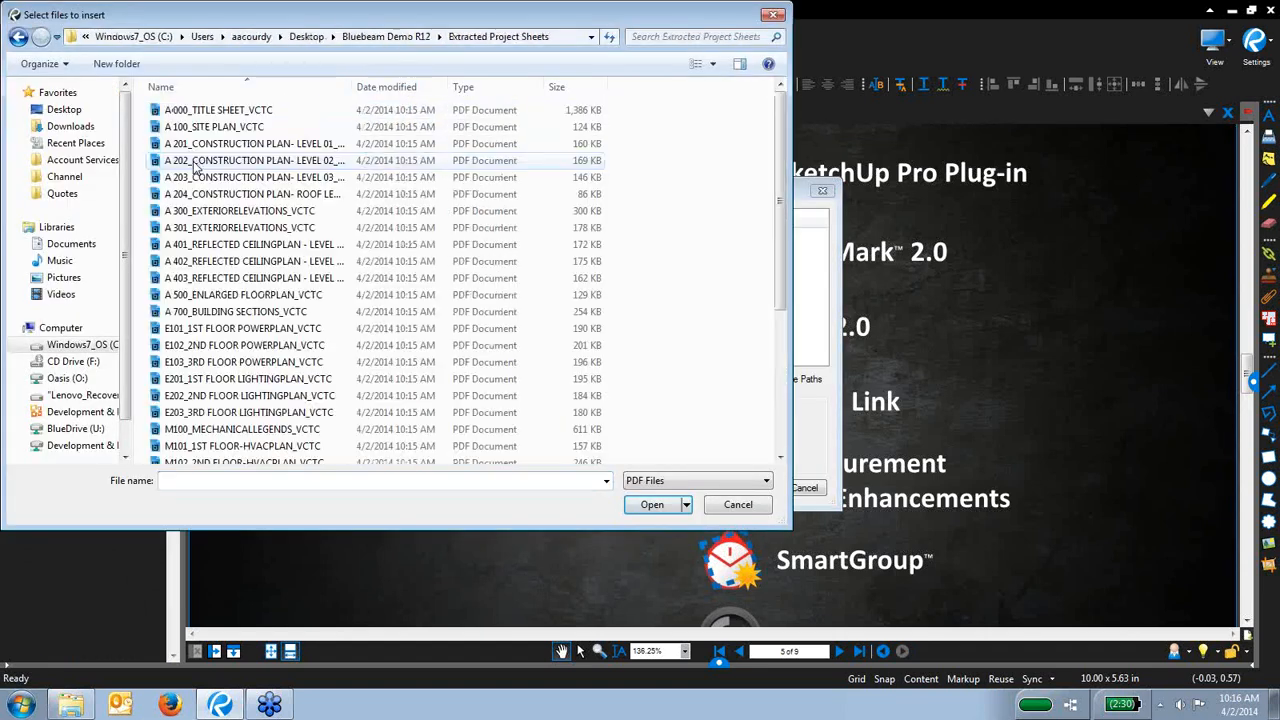
left_click(205, 110)
scroll(238, 300, "down", 5)
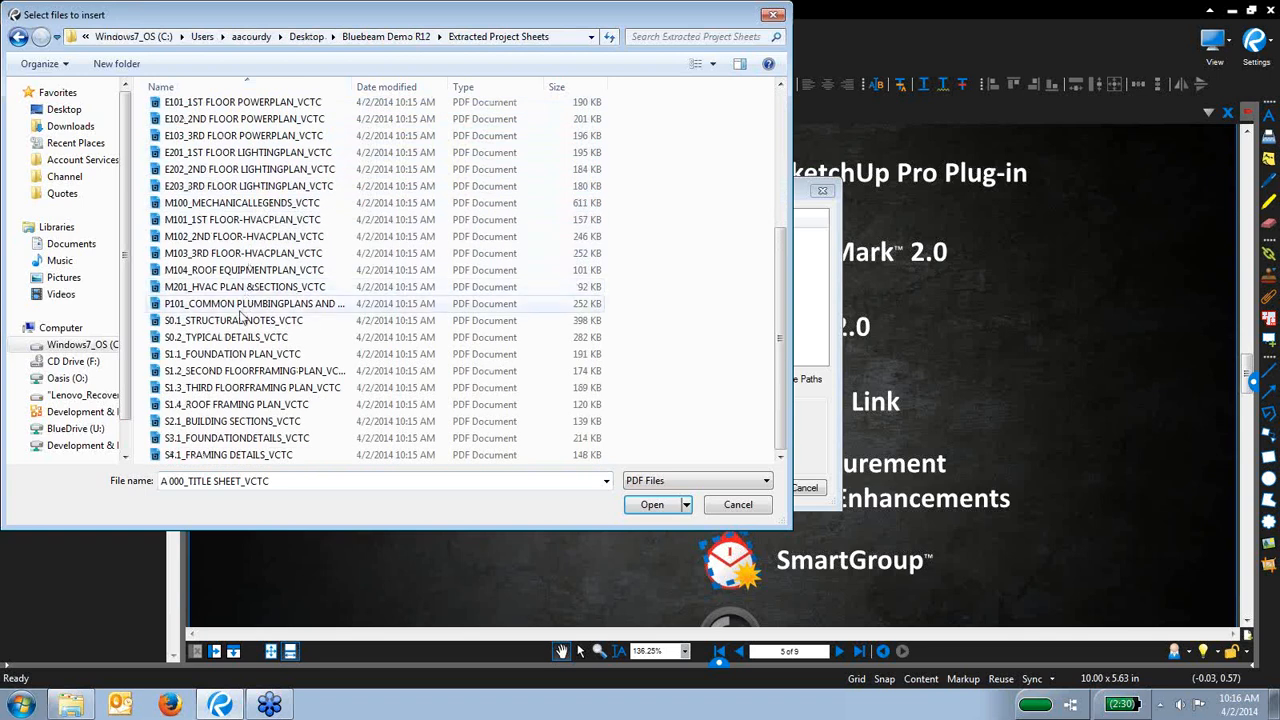
left_click(246, 455, "shift")
left_click(652, 505)
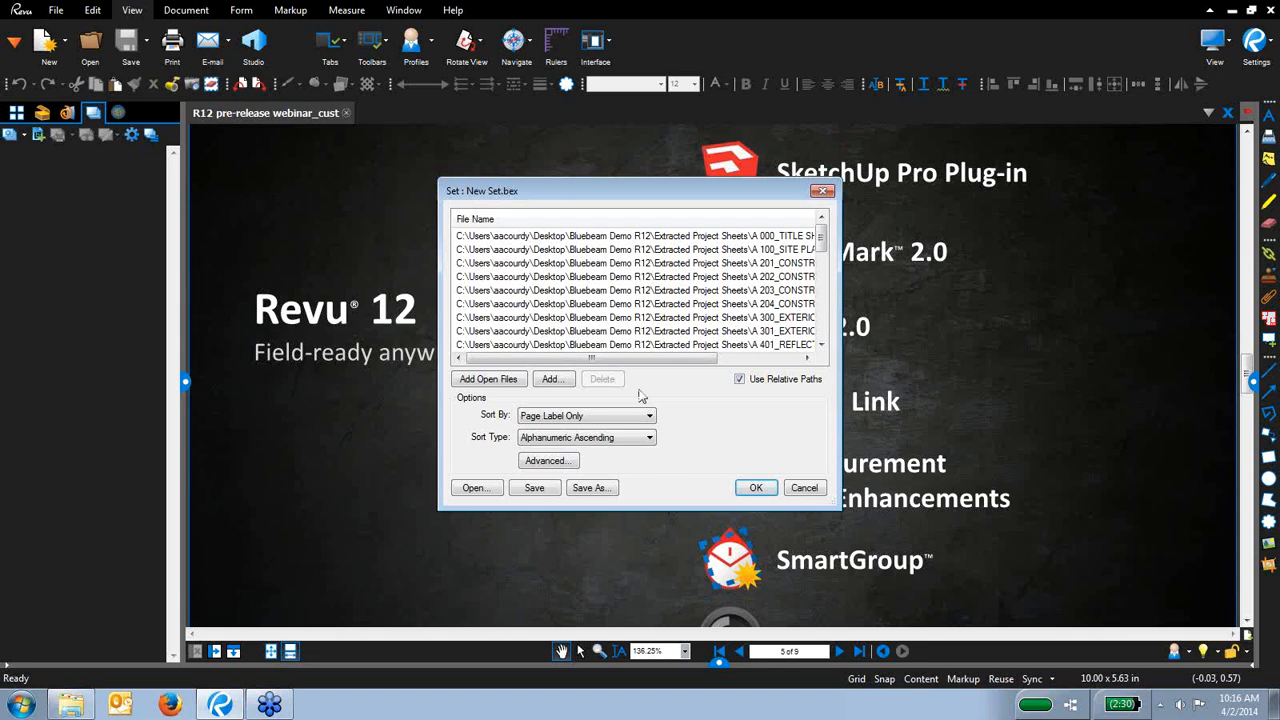
Sort the set by File Name, Page Label, and widen the set dialog to show the full file paths
left_click(594, 415)
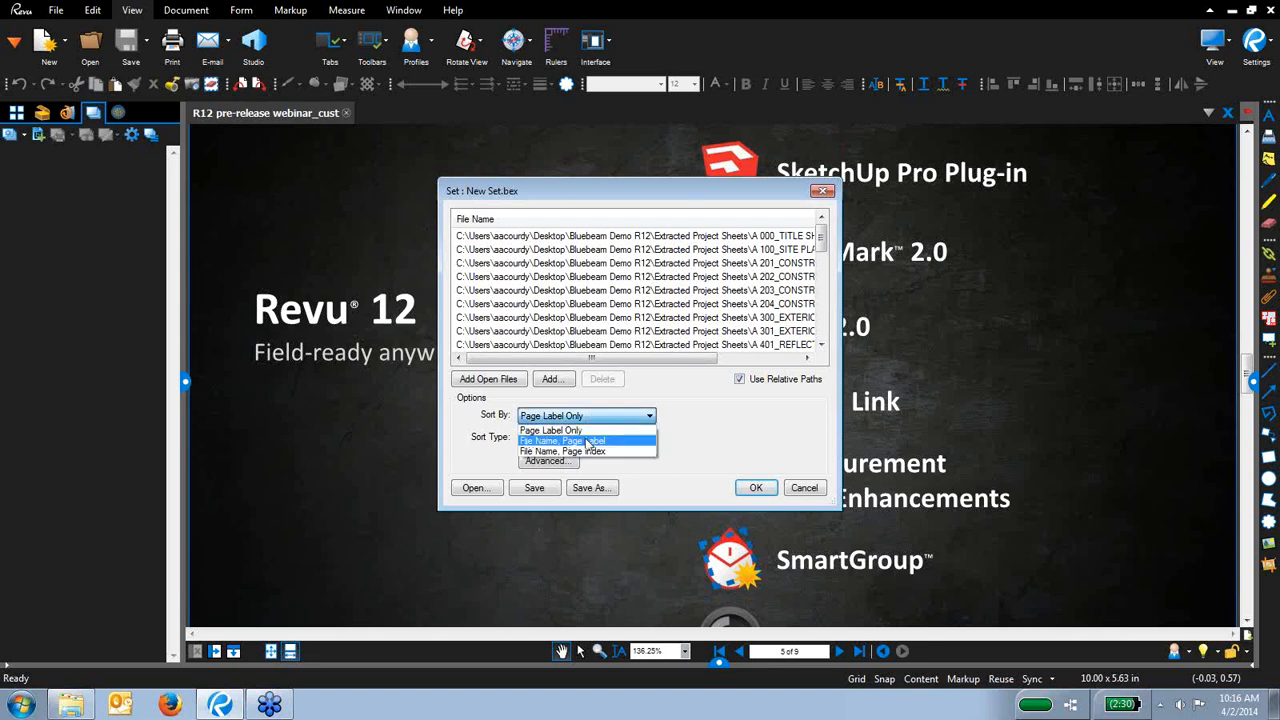
left_click(590, 441)
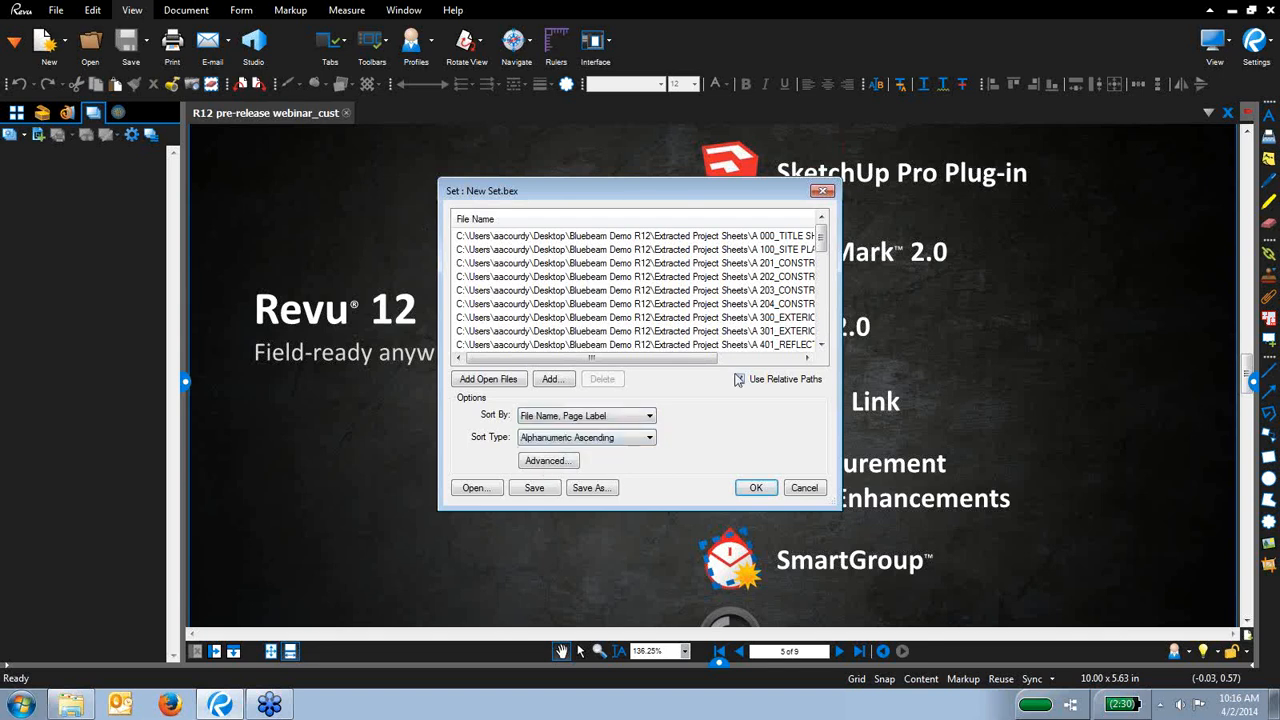
left_click_drag(840, 290, 1015, 289)
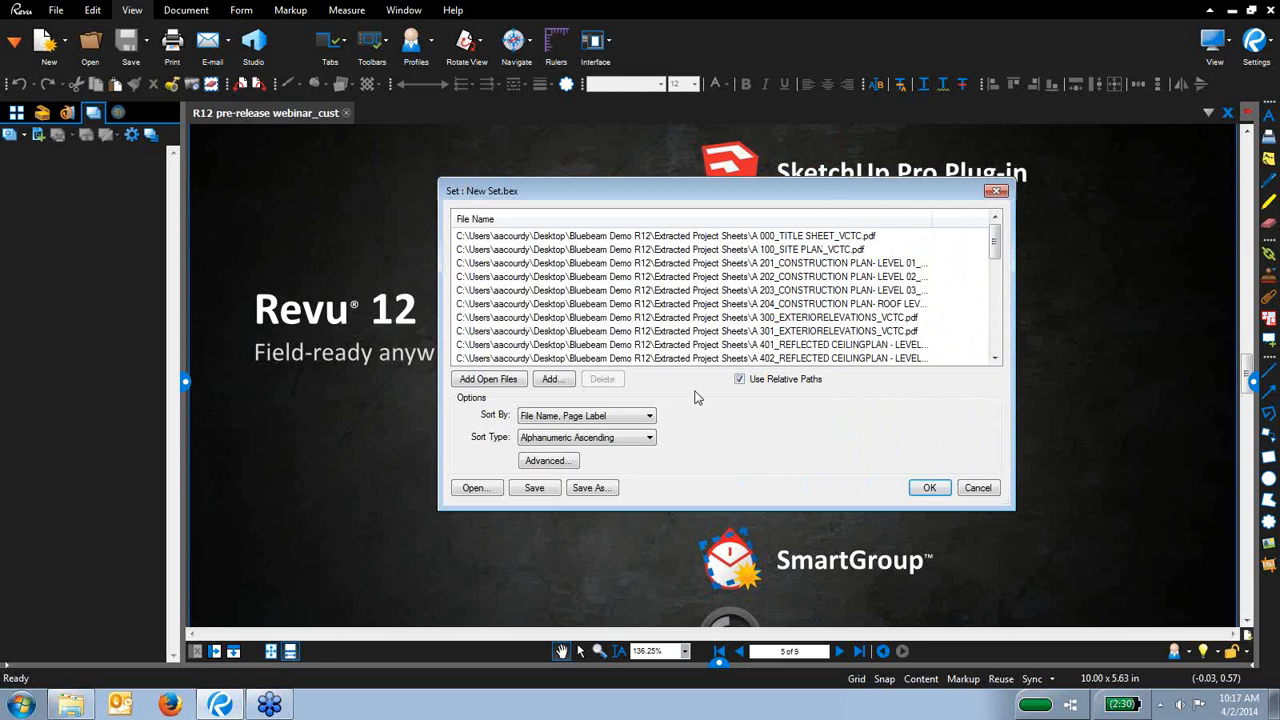
Configure the set's revision handling with File Name as the revision field, _REV # as the filter, and Cross Out for previous revisions
left_click(557, 463)
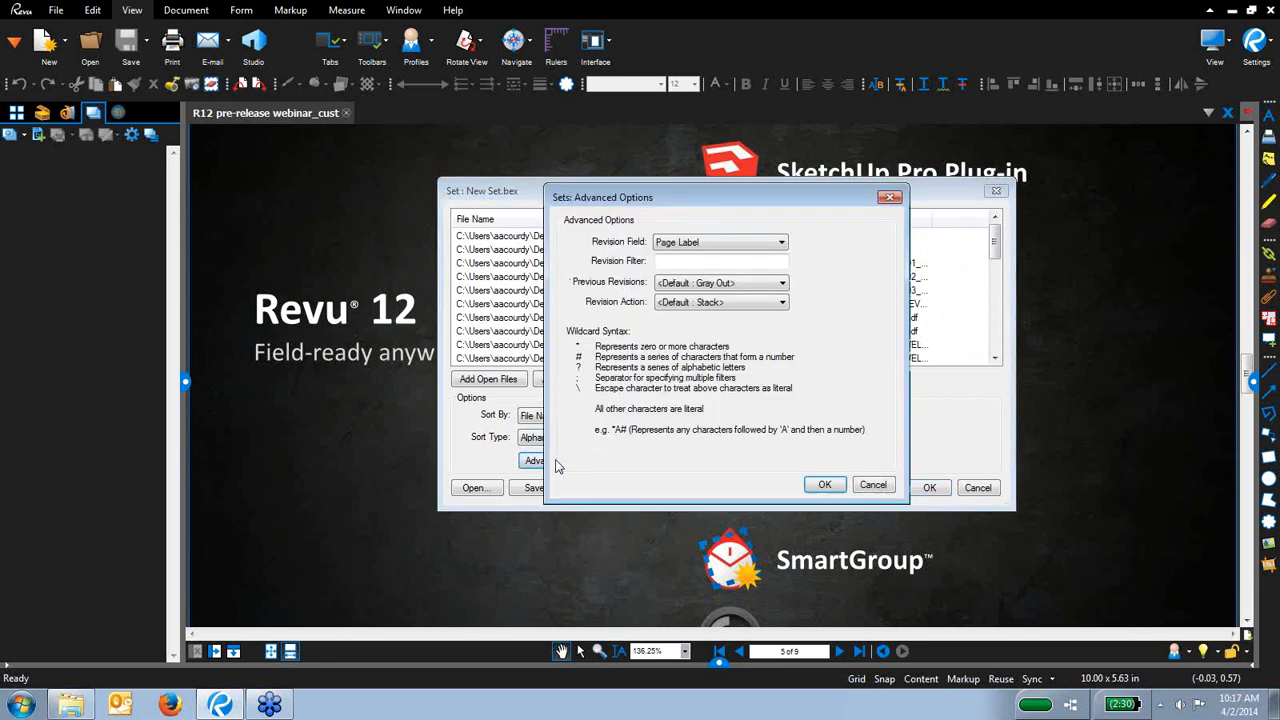
left_click(720, 243)
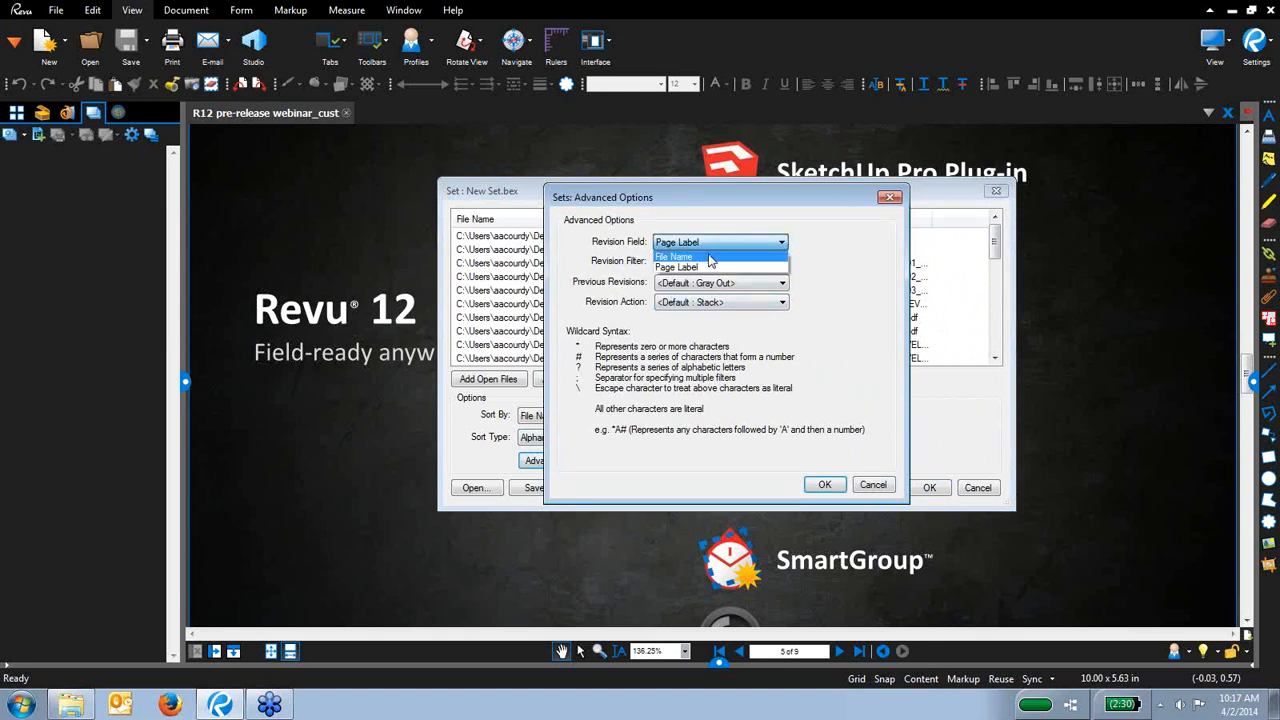
left_click(709, 258)
left_click(704, 260)
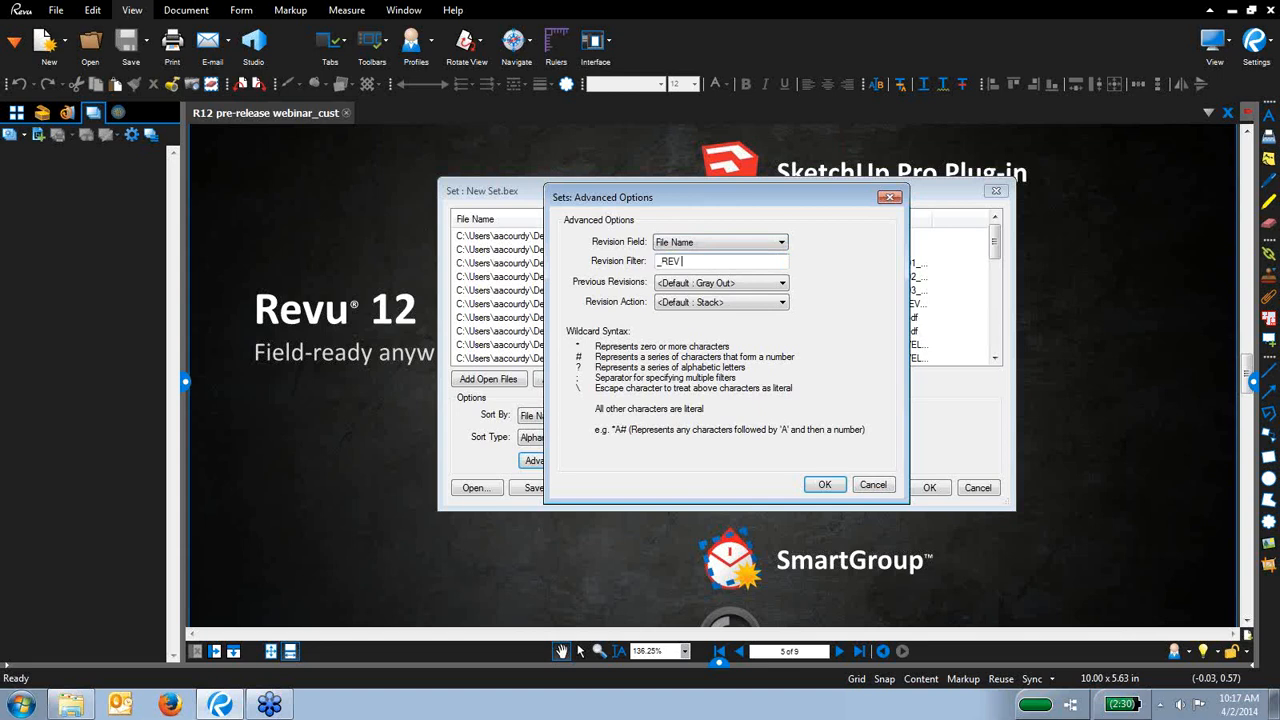
type("_REV #")
left_click(703, 285)
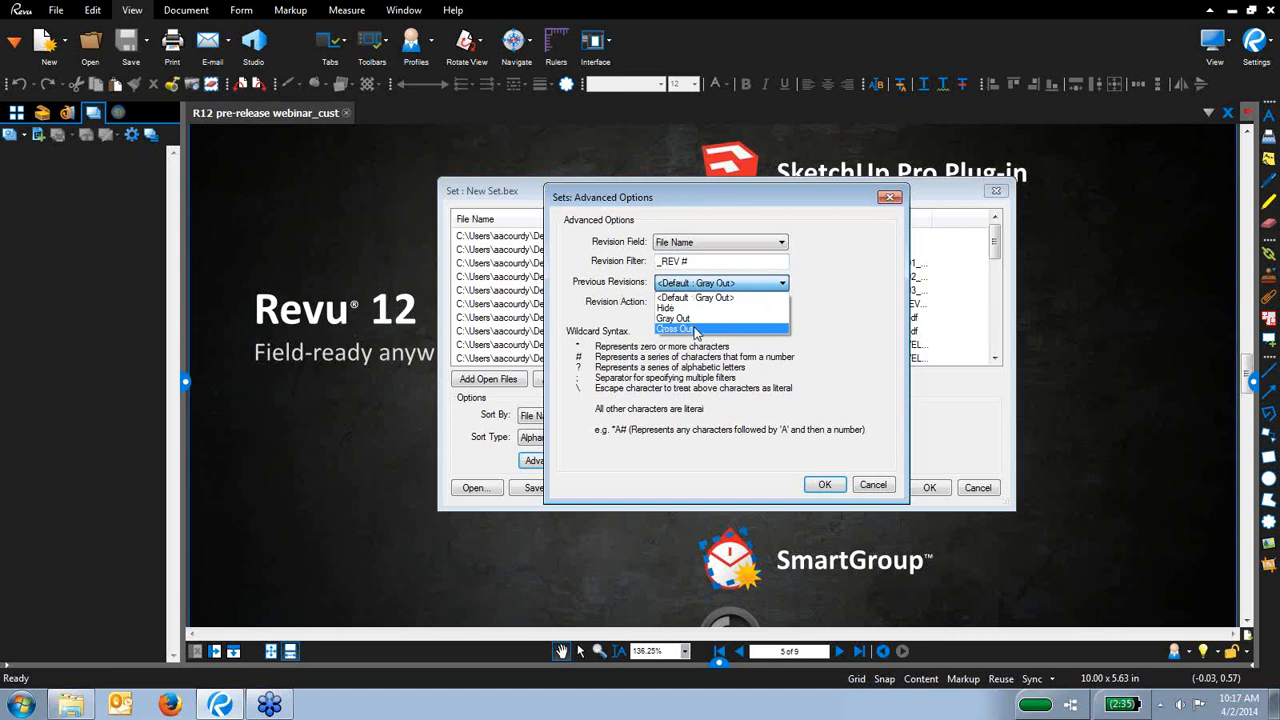
left_click(697, 330)
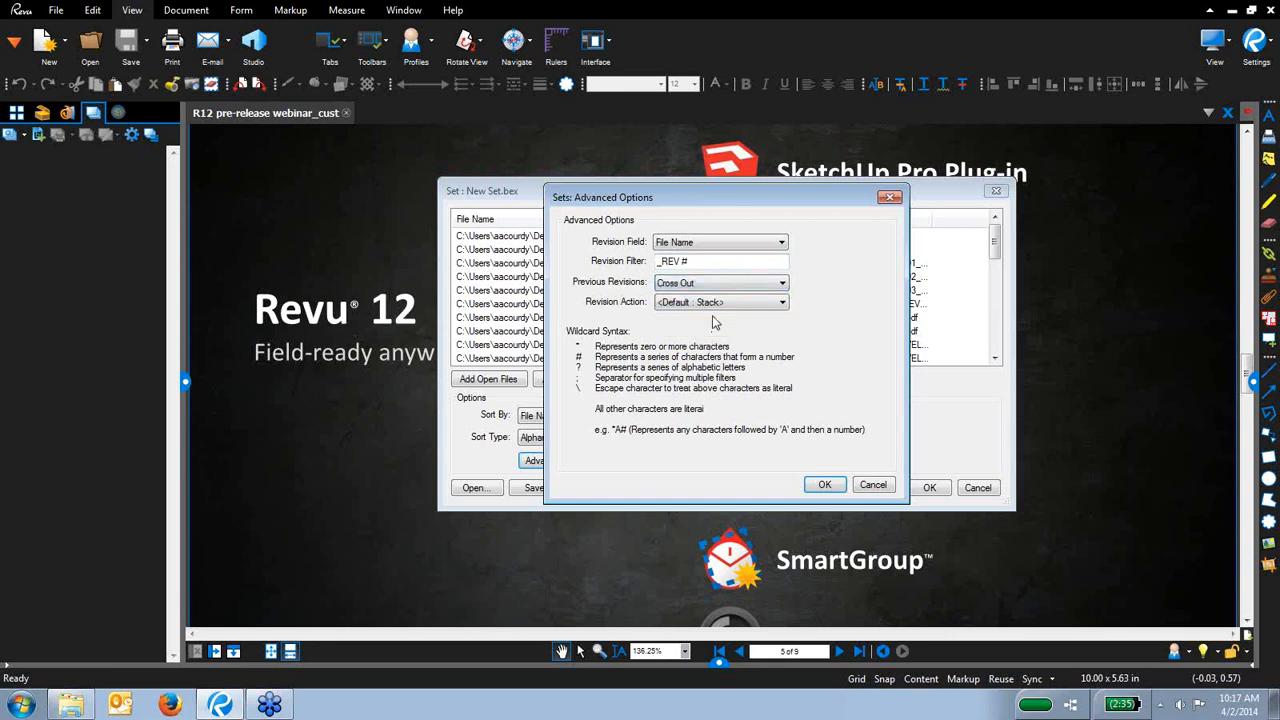
left_click(825, 487)
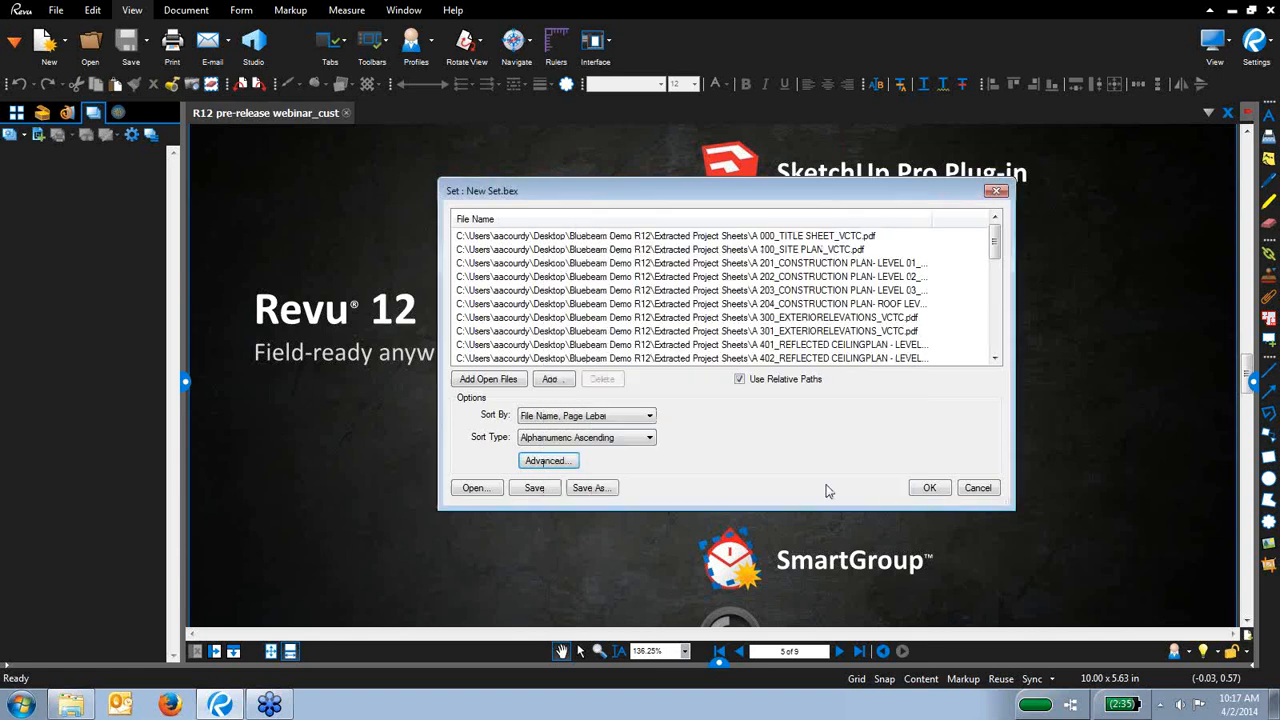
Add all five revision PDFs from the Revisions folder, covering sheets A 201, A 203 and A 300, and create the set
left_click(557, 387)
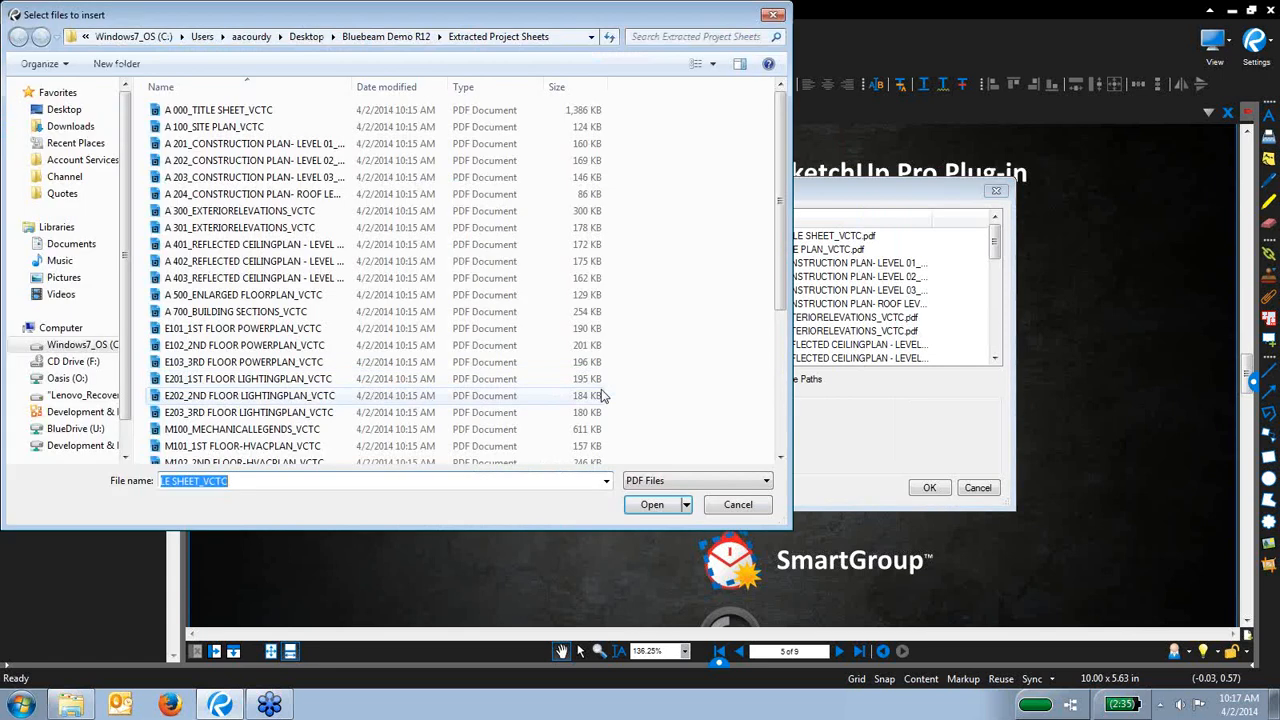
left_click(390, 36)
double_click(220, 228)
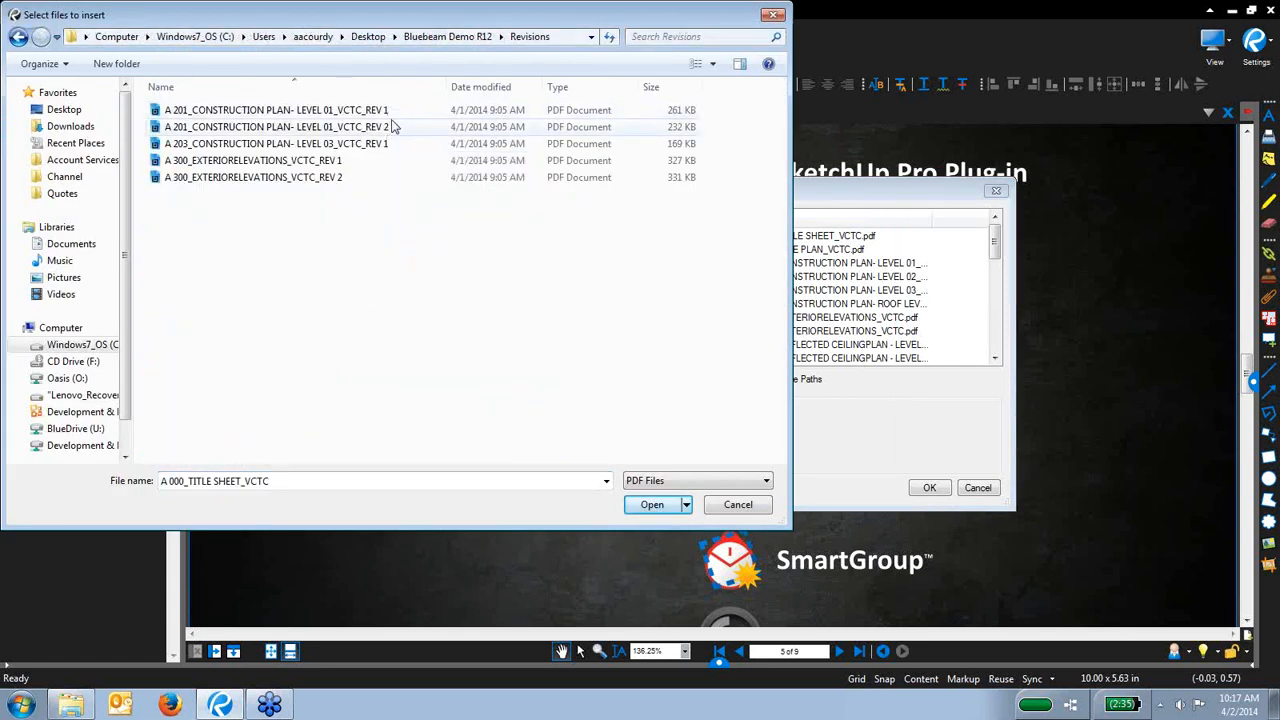
left_click_drag(264, 224, 177, 110)
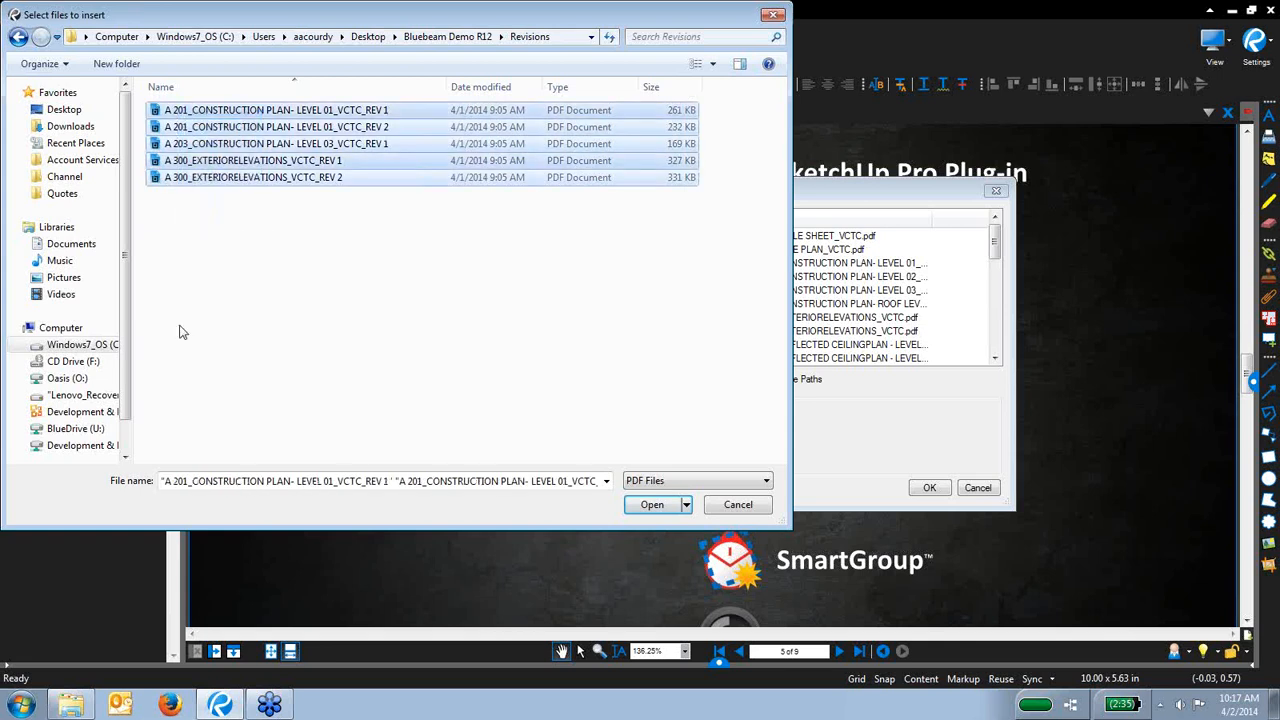
left_click(652, 504)
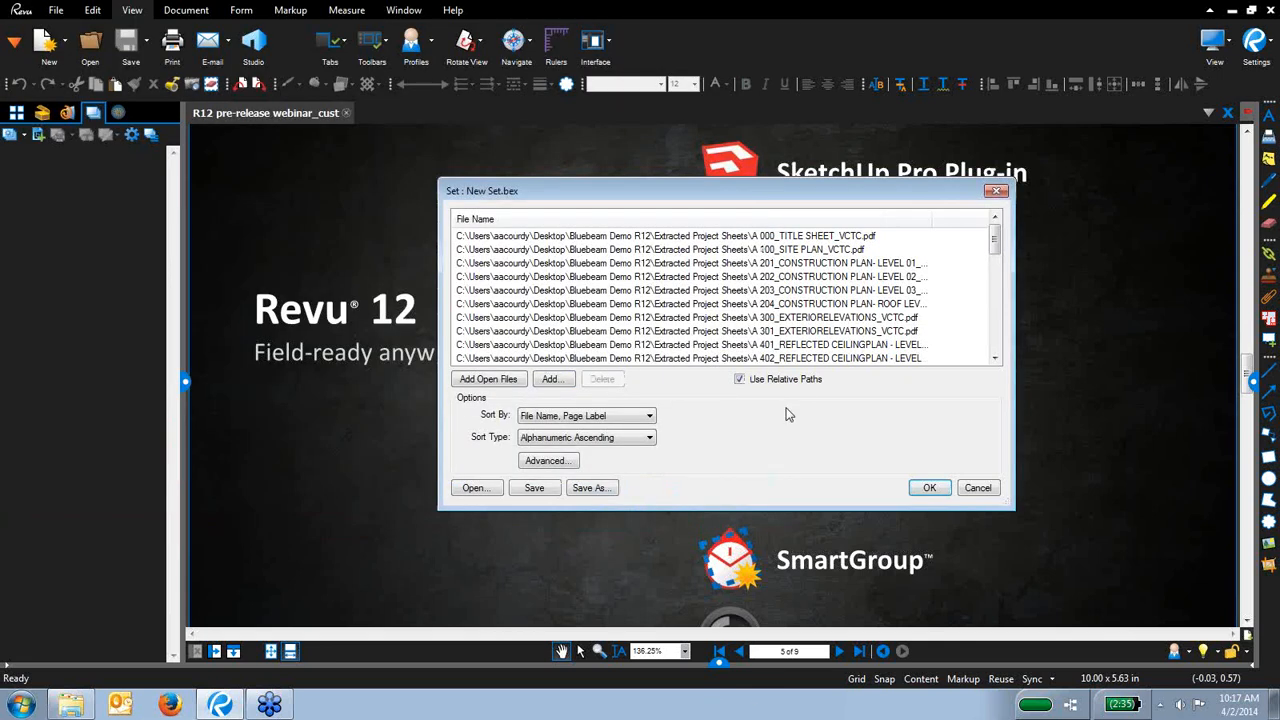
left_click(928, 488)
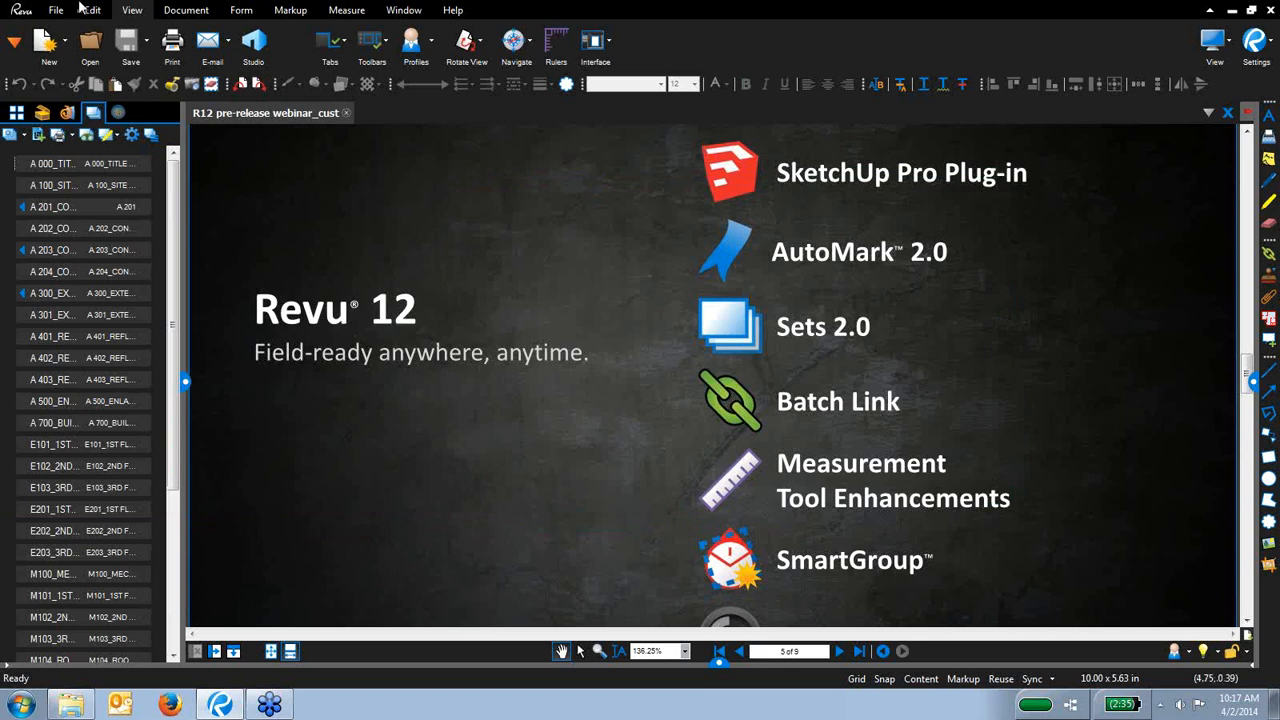
Show the set's sheet thumbnails and view the A 000 title sheet, A 100 site plan and A 301 exterior elevations
left_click(150, 134)
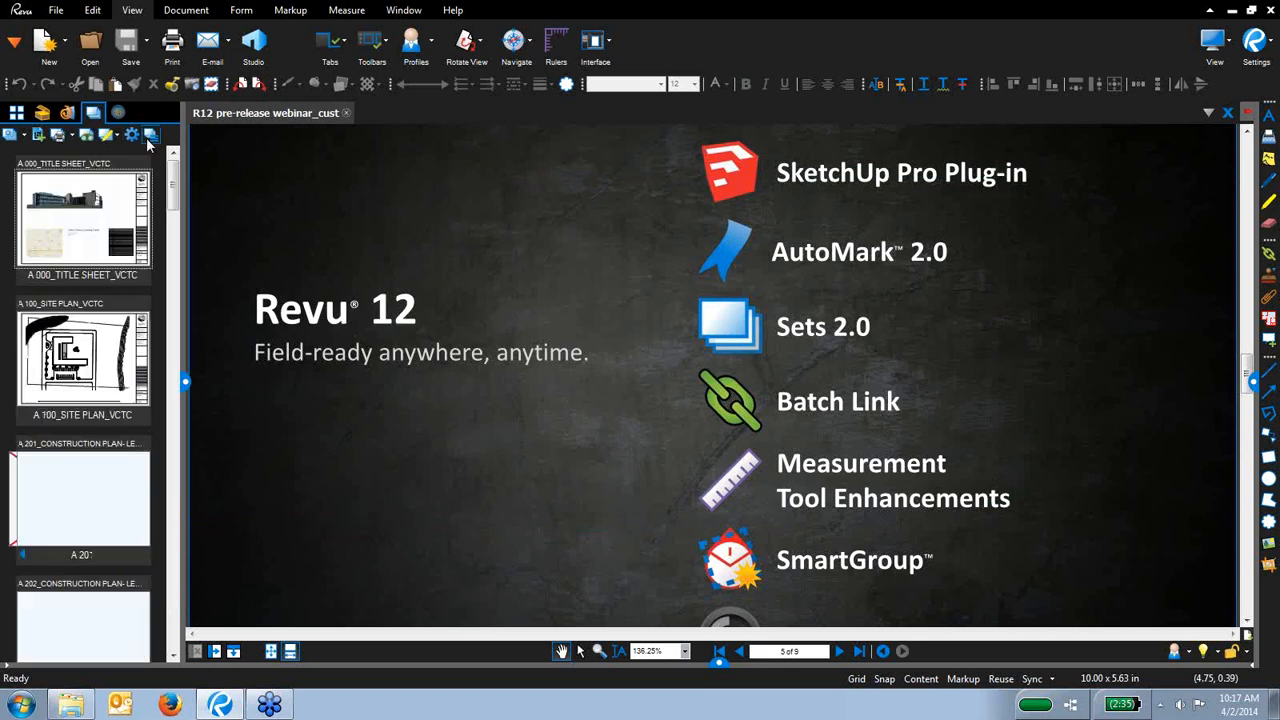
left_click(104, 236)
scroll(535, 304, "down", 12)
left_click_drag(416, 258, 498, 323)
key("ctrl+9")
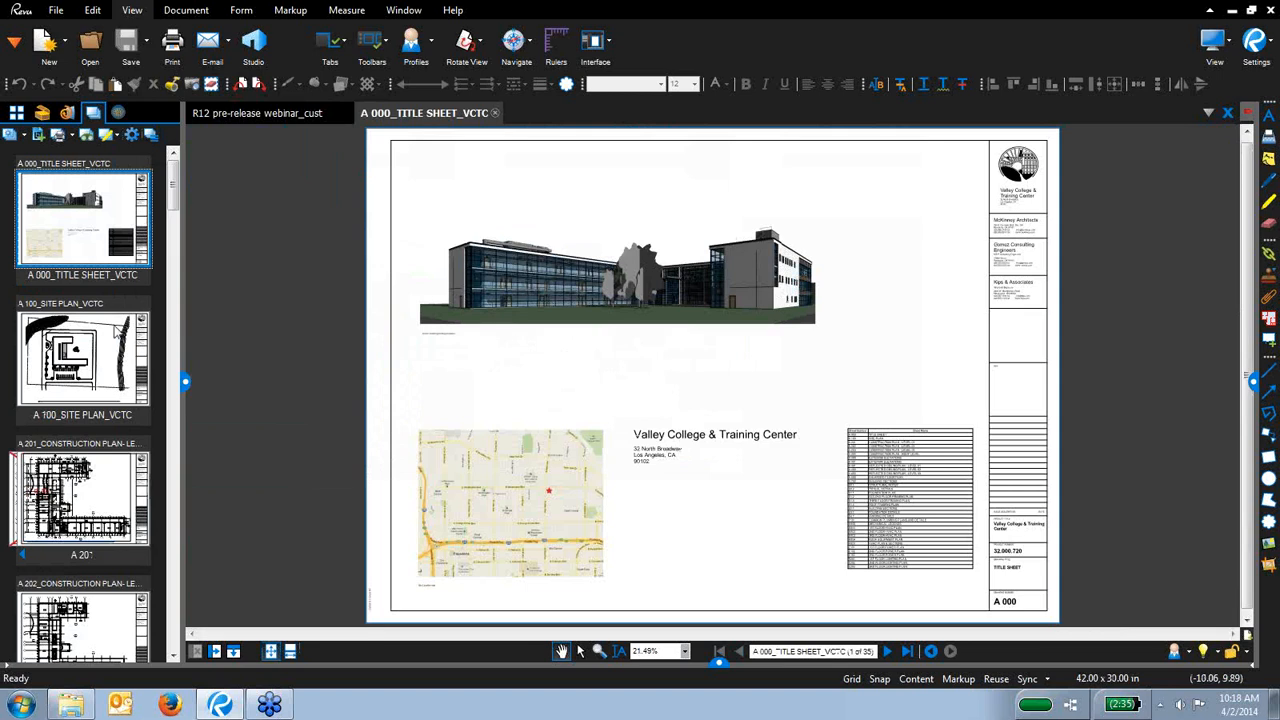
left_click(104, 352)
scroll(98, 352, "down", 10)
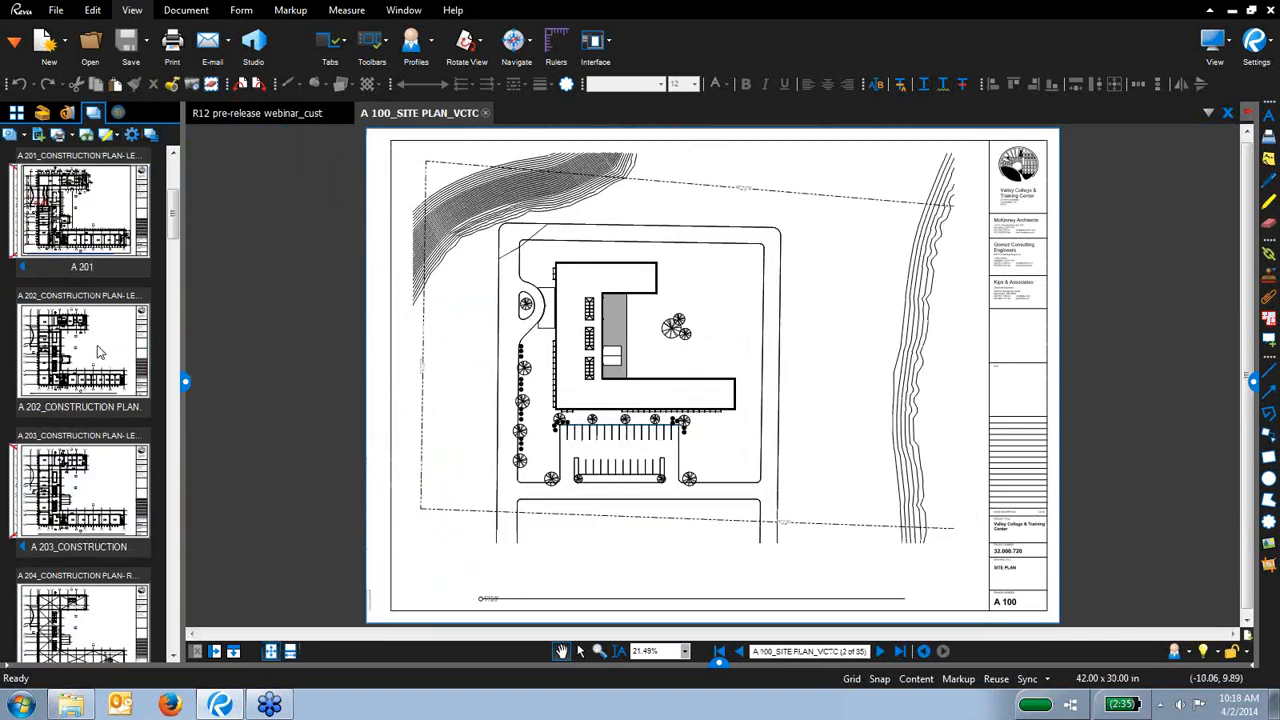
left_click(100, 352)
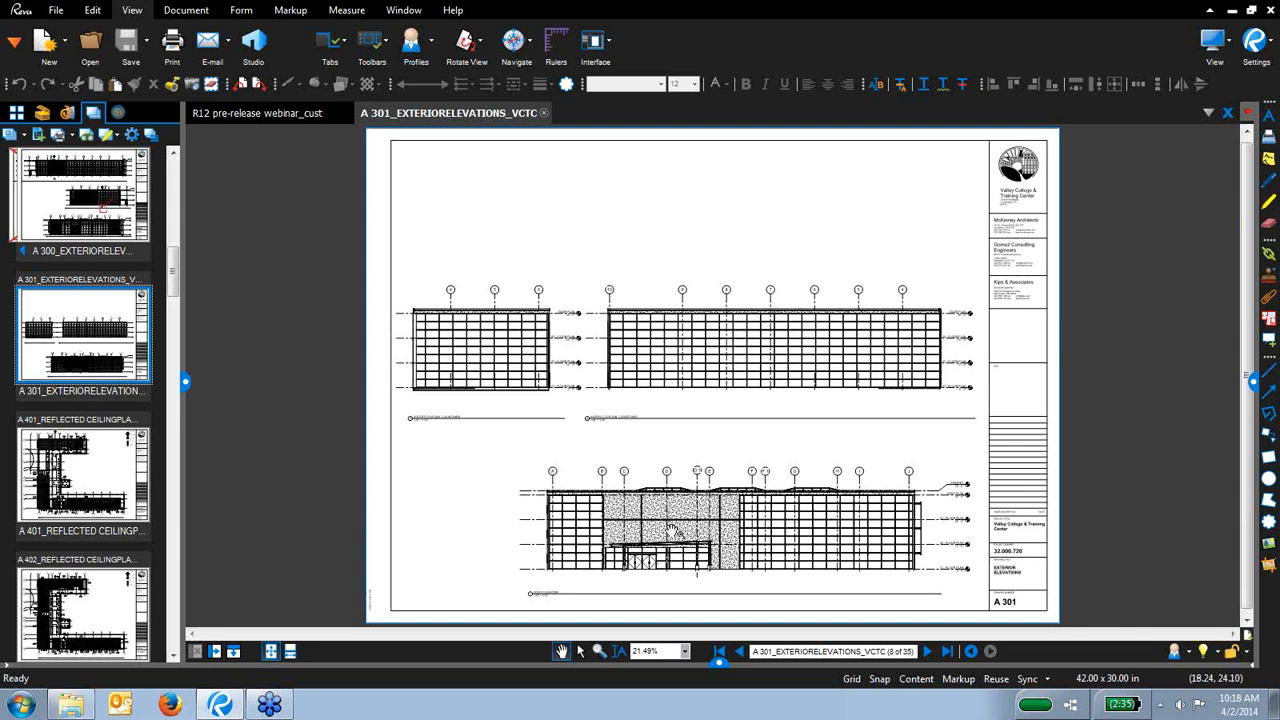
Page back through the set from A 301 to A 203, and jump to its last and first sheets
left_click(739, 651)
left_click(739, 651)
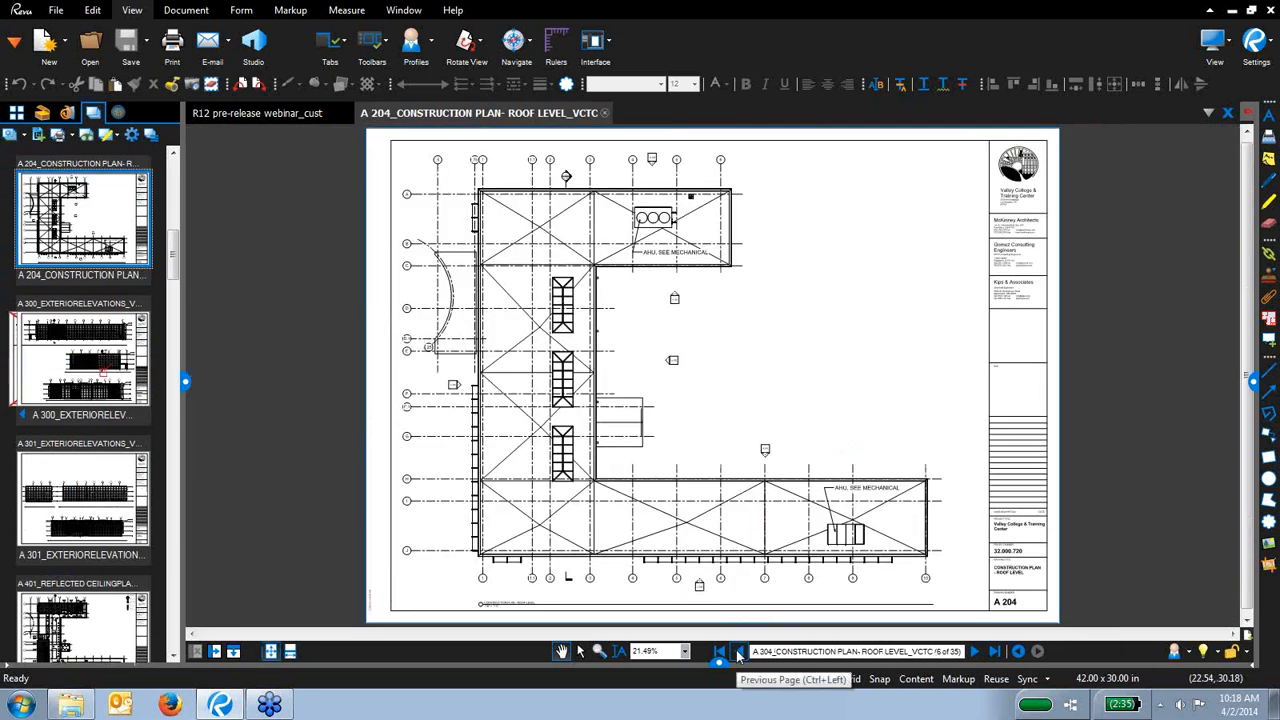
left_click(739, 651)
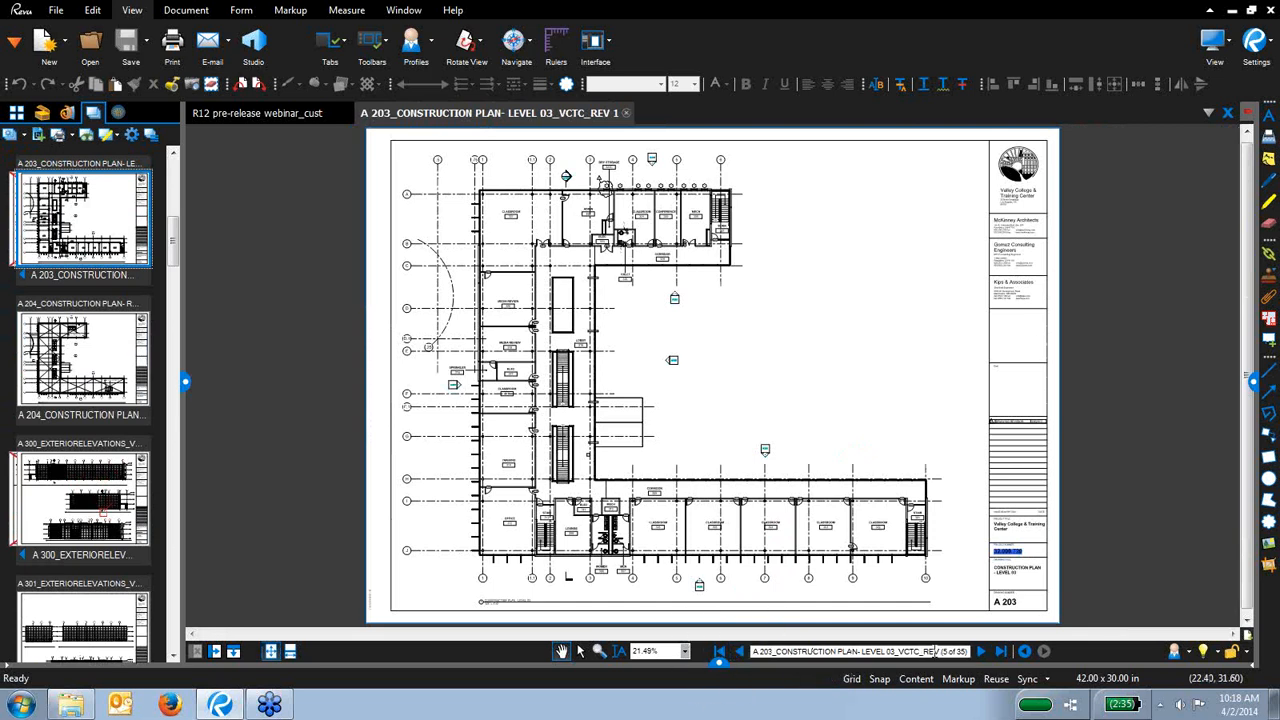
left_click(999, 651)
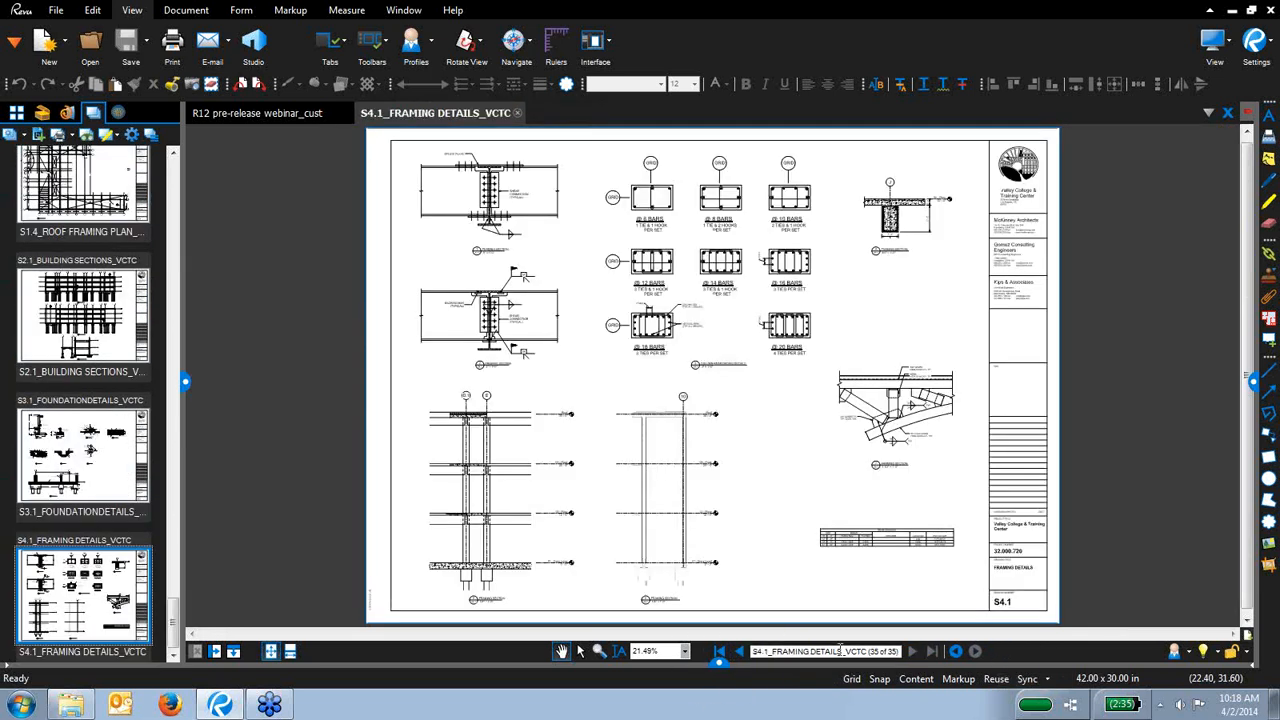
left_click(721, 651)
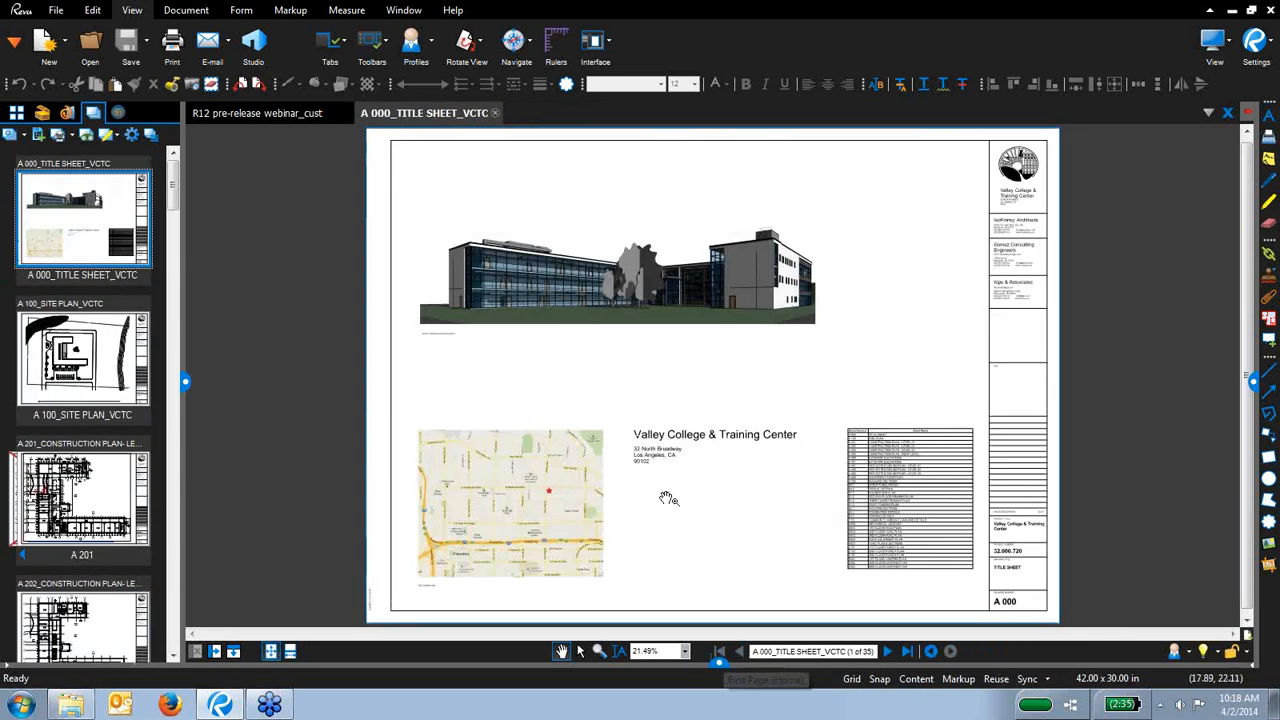
Page forward from the title sheet to A 201, and reopen the title sheet and A 100 site plan from the thumbnails
left_click(886, 652)
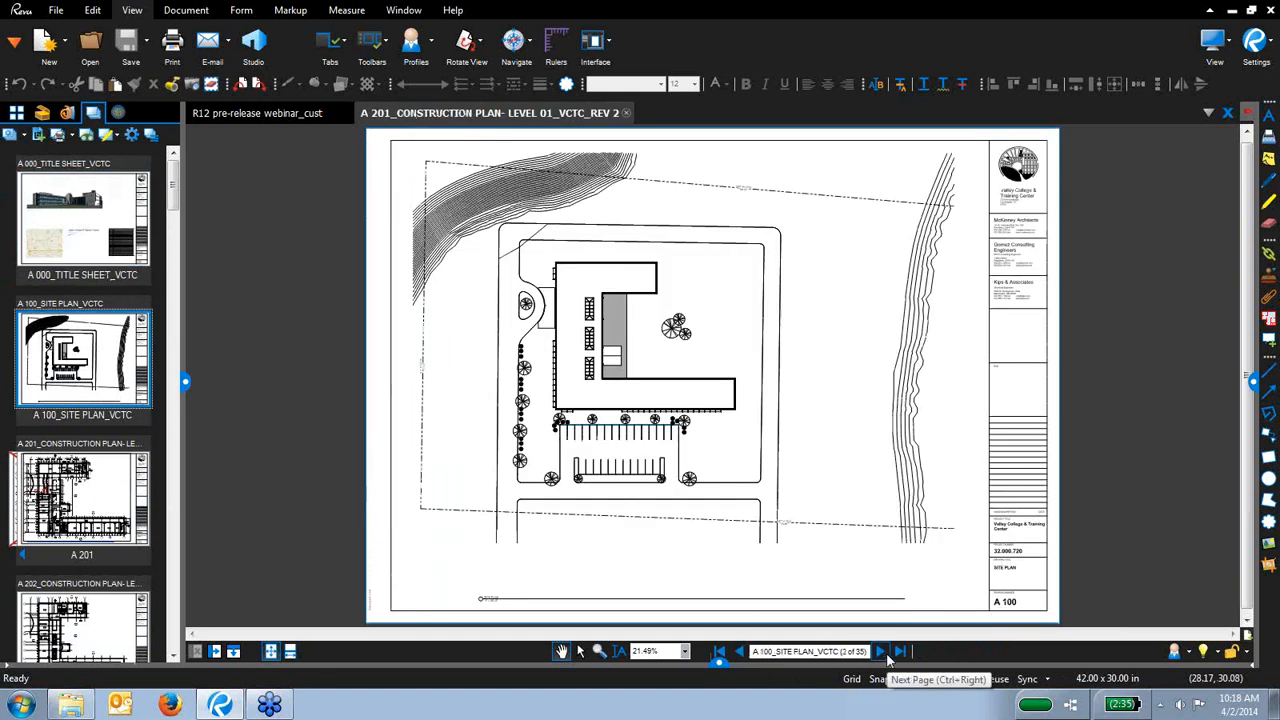
left_click(886, 652)
scroll(868, 460, "down", 4)
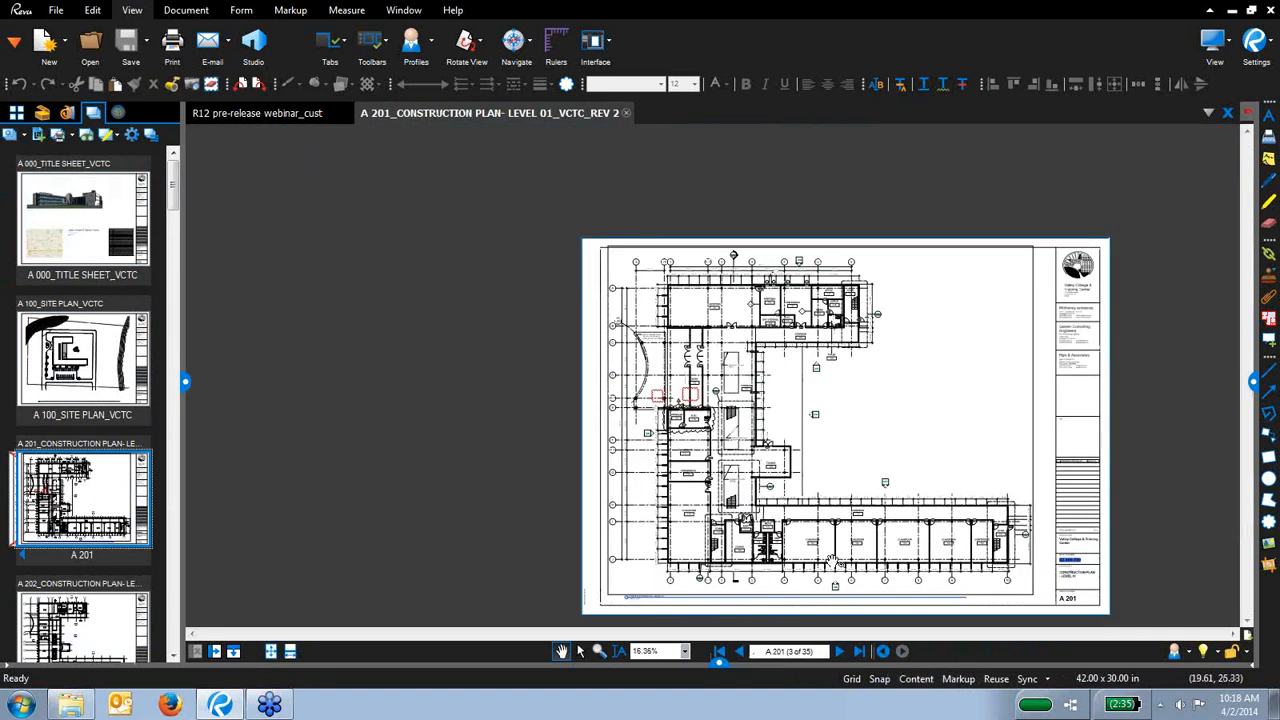
key("ctrl+9")
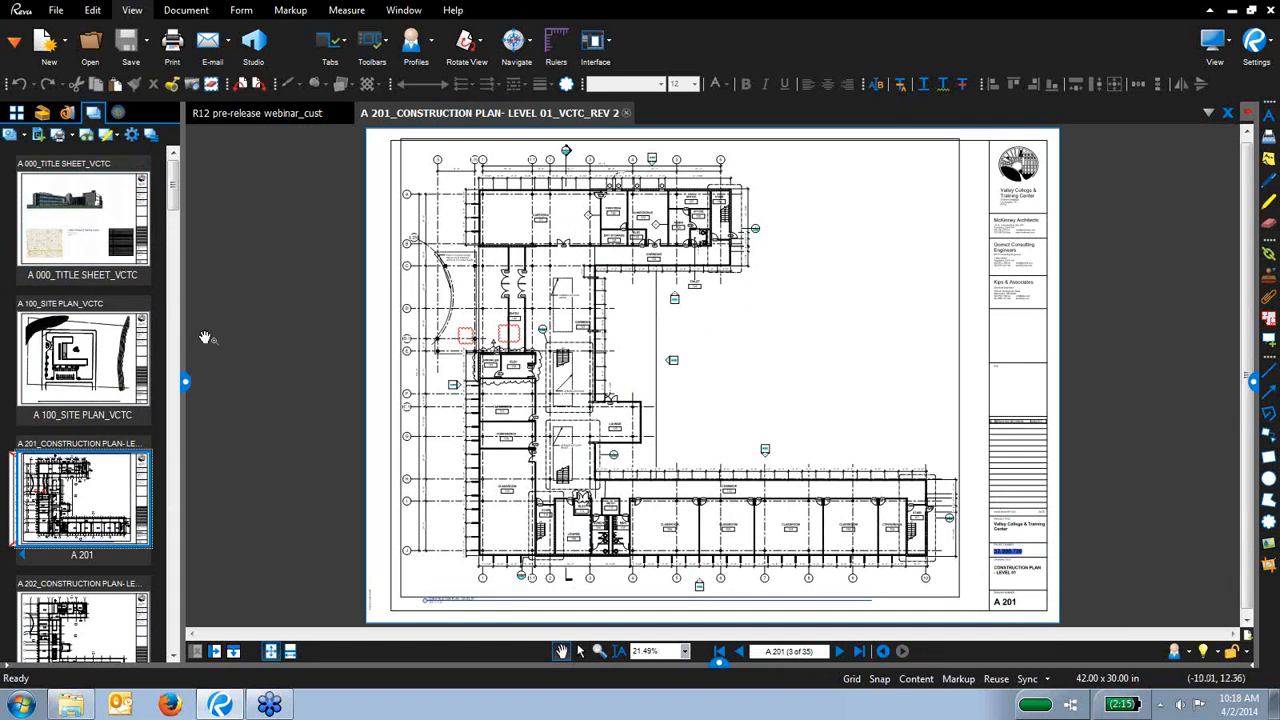
left_click(120, 226)
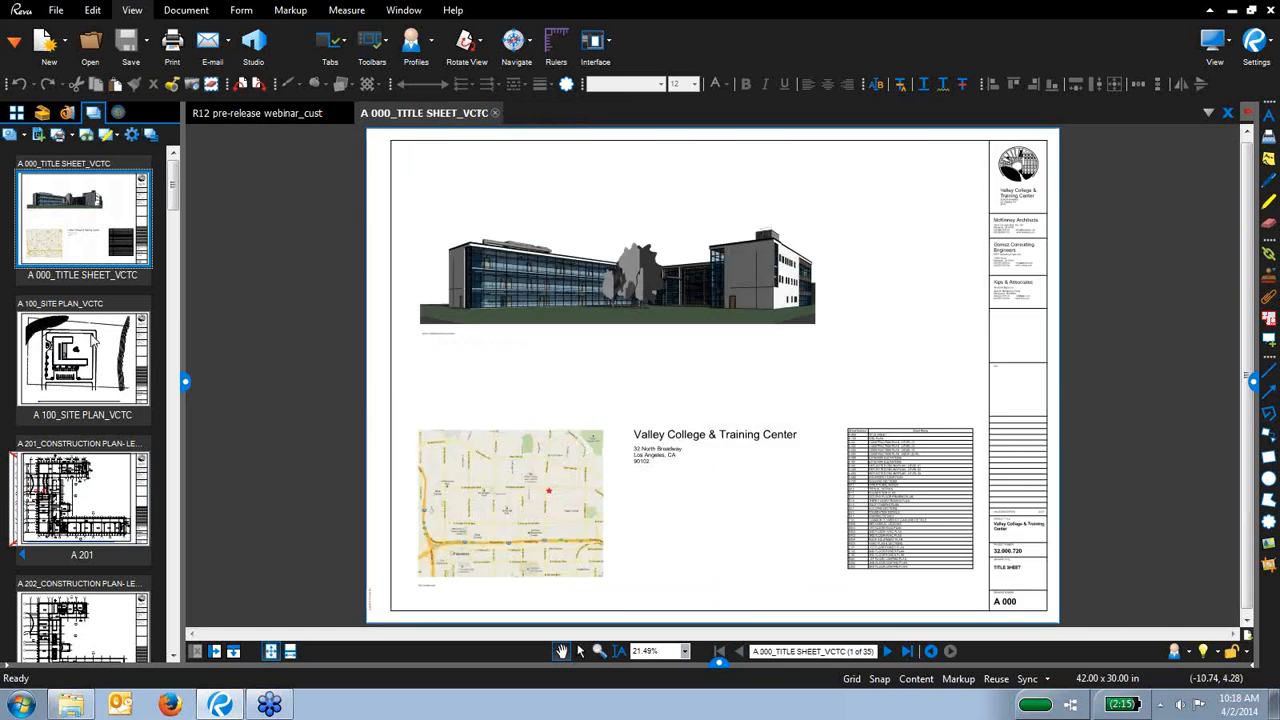
left_click(104, 345)
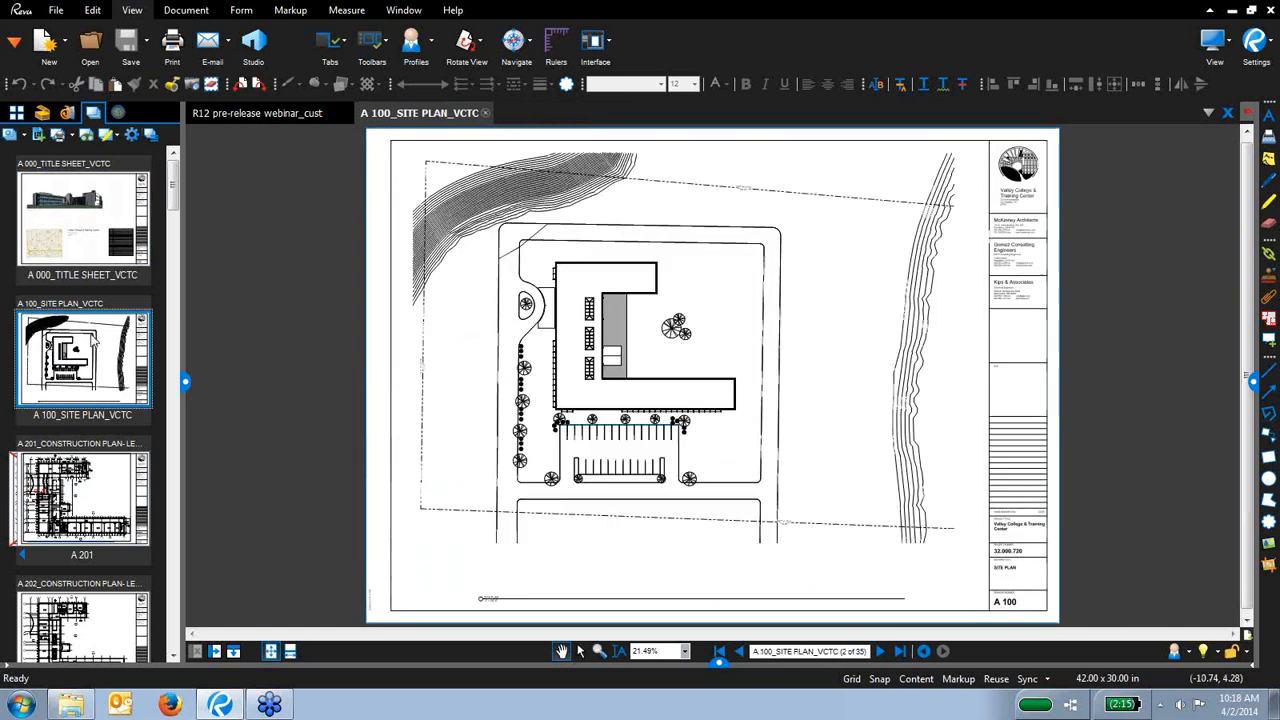
Hide the thumbnails and open sheets M201, S0.2 and M103 from the compact sheet list
left_click(151, 145)
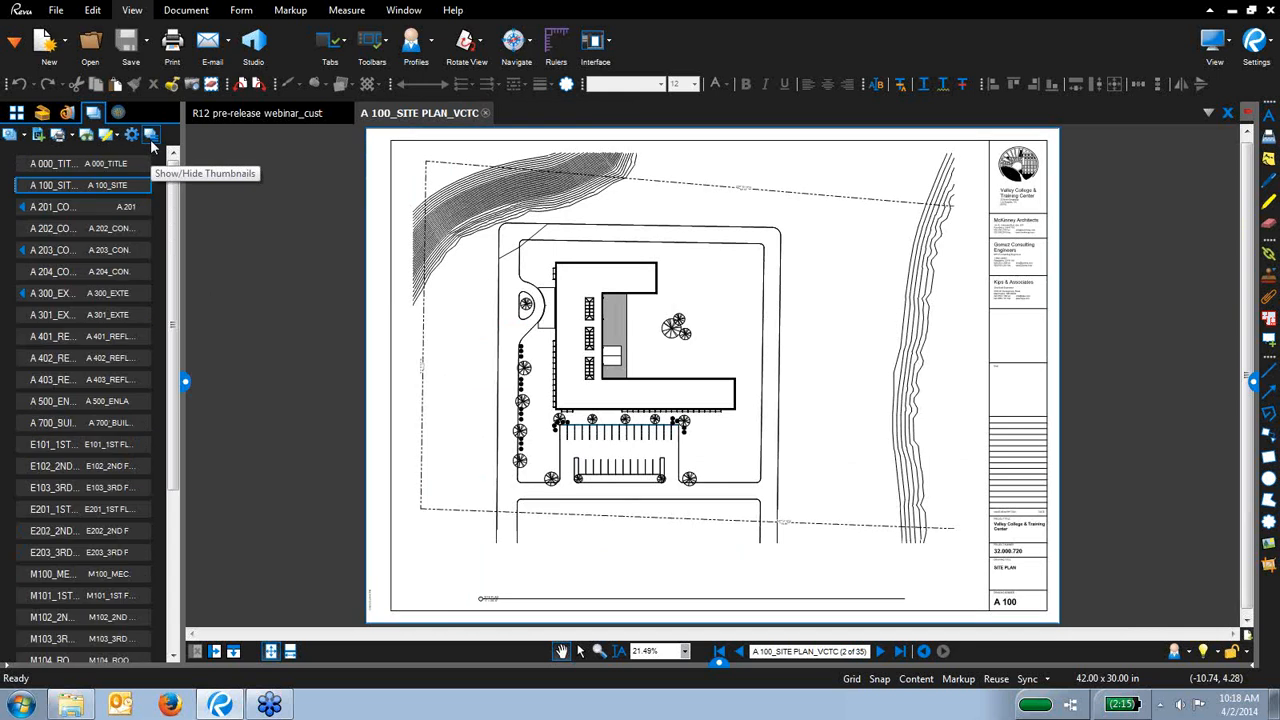
scroll(64, 332, "down", 3)
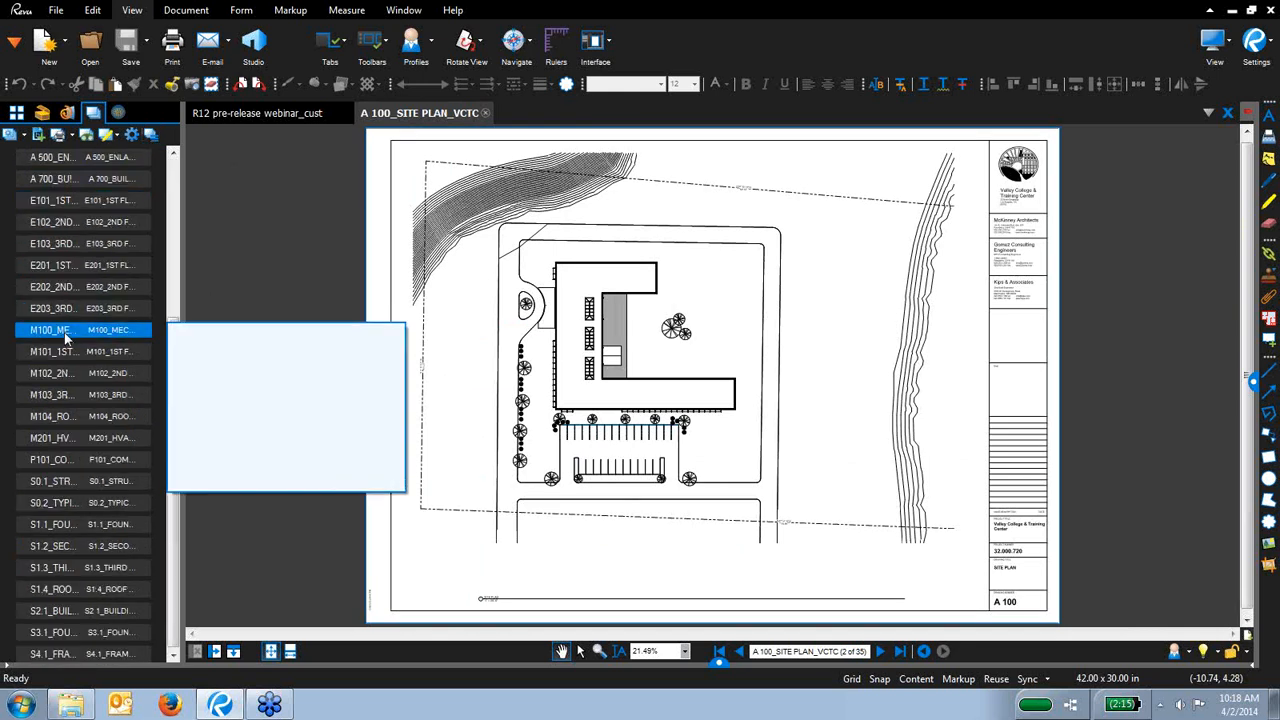
left_click(60, 437)
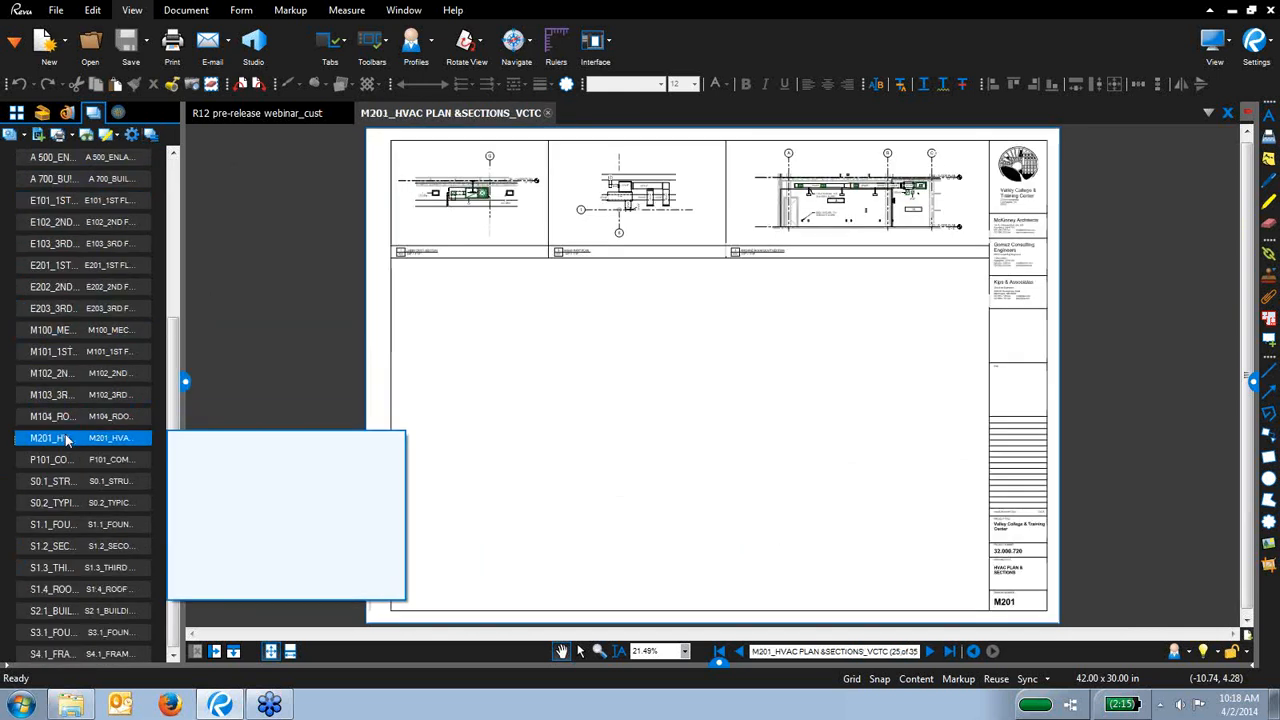
left_click(62, 502)
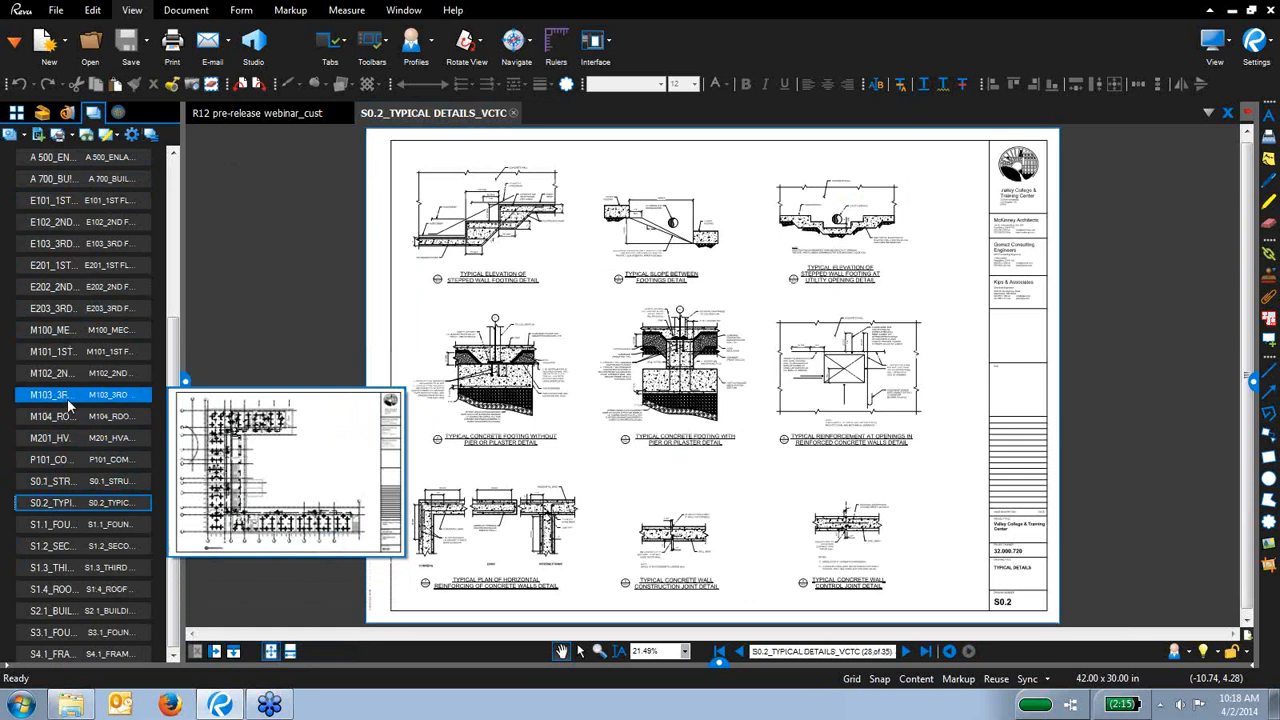
left_click(67, 396)
Show the thumbnails again and open the latest revision of the A 201 construction plan
left_click(151, 135)
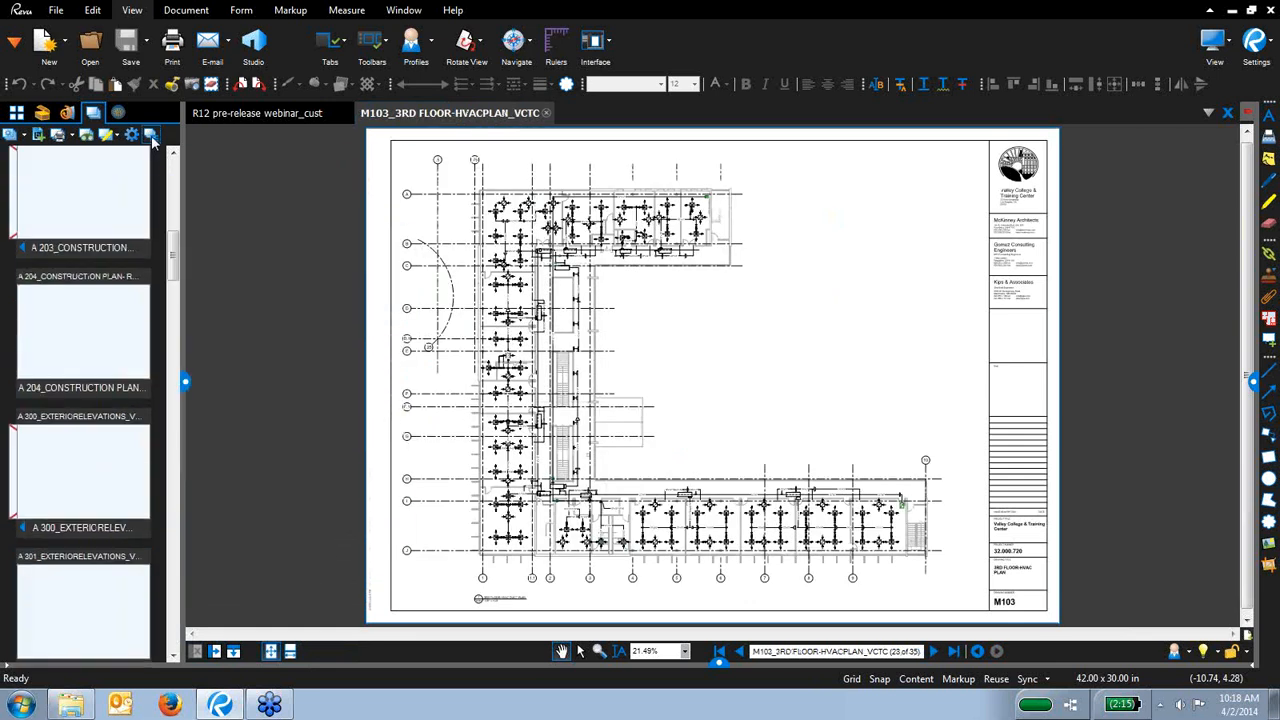
left_click_drag(176, 319, 176, 204)
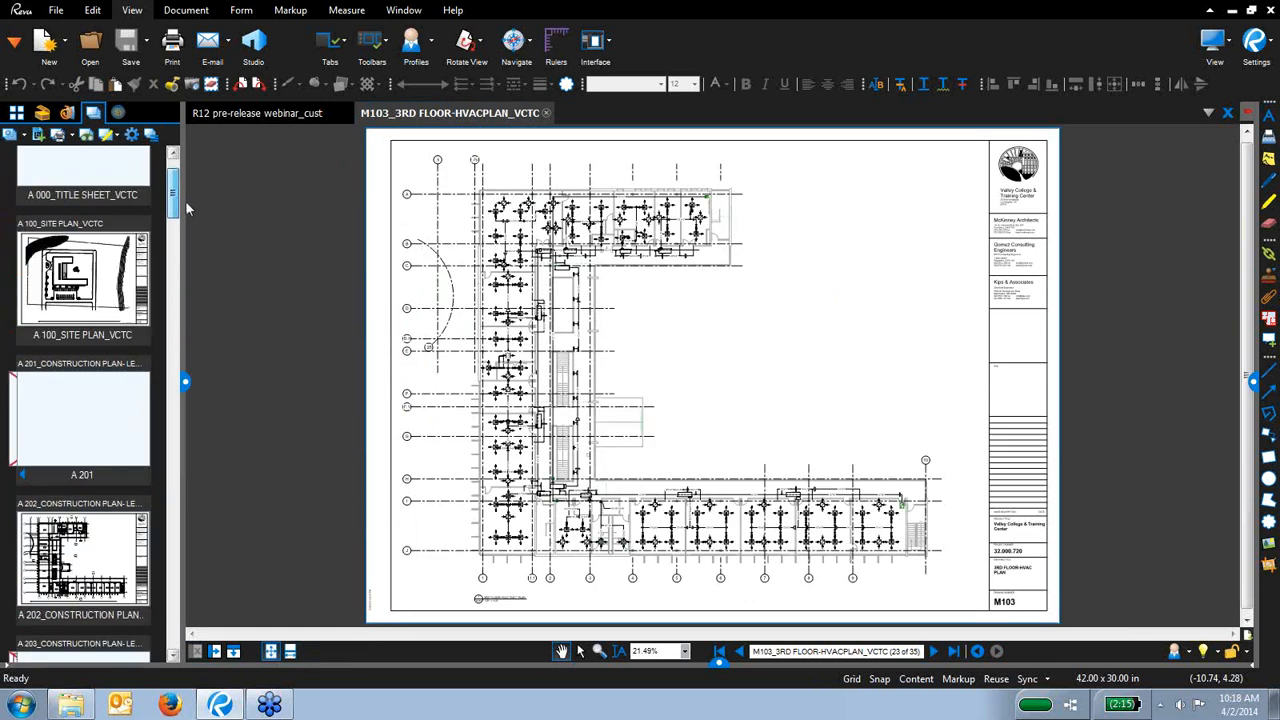
left_click(100, 422)
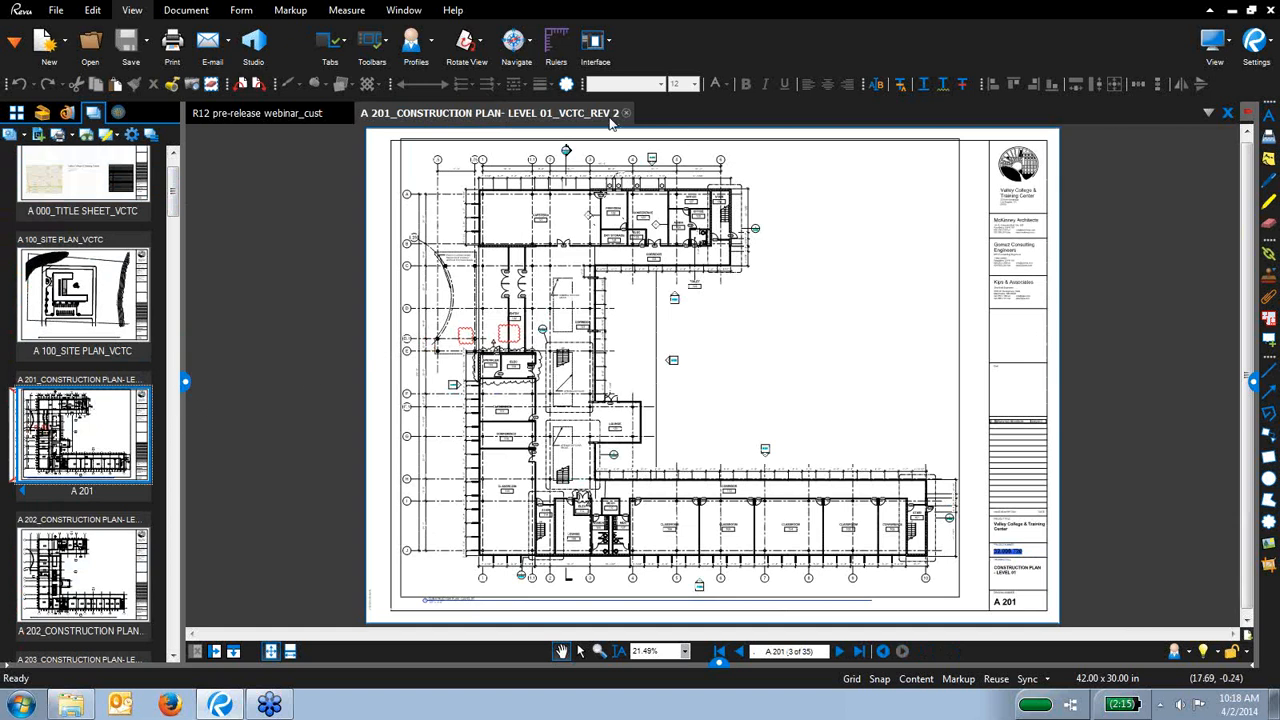
Step back through the superseded versions of sheet A 201, opening REV 1 and the original sheet
key("ctrl")
key("ctrl")
key("ctrl")
left_click(23, 491)
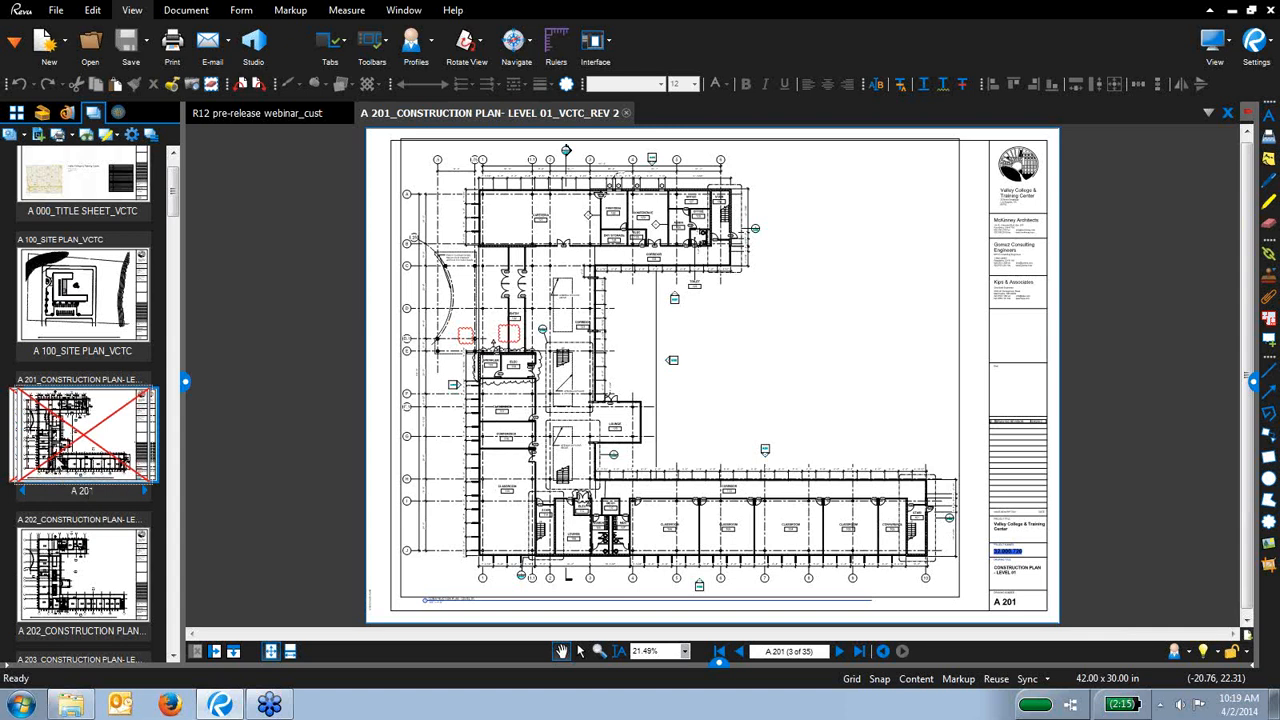
left_click(88, 440)
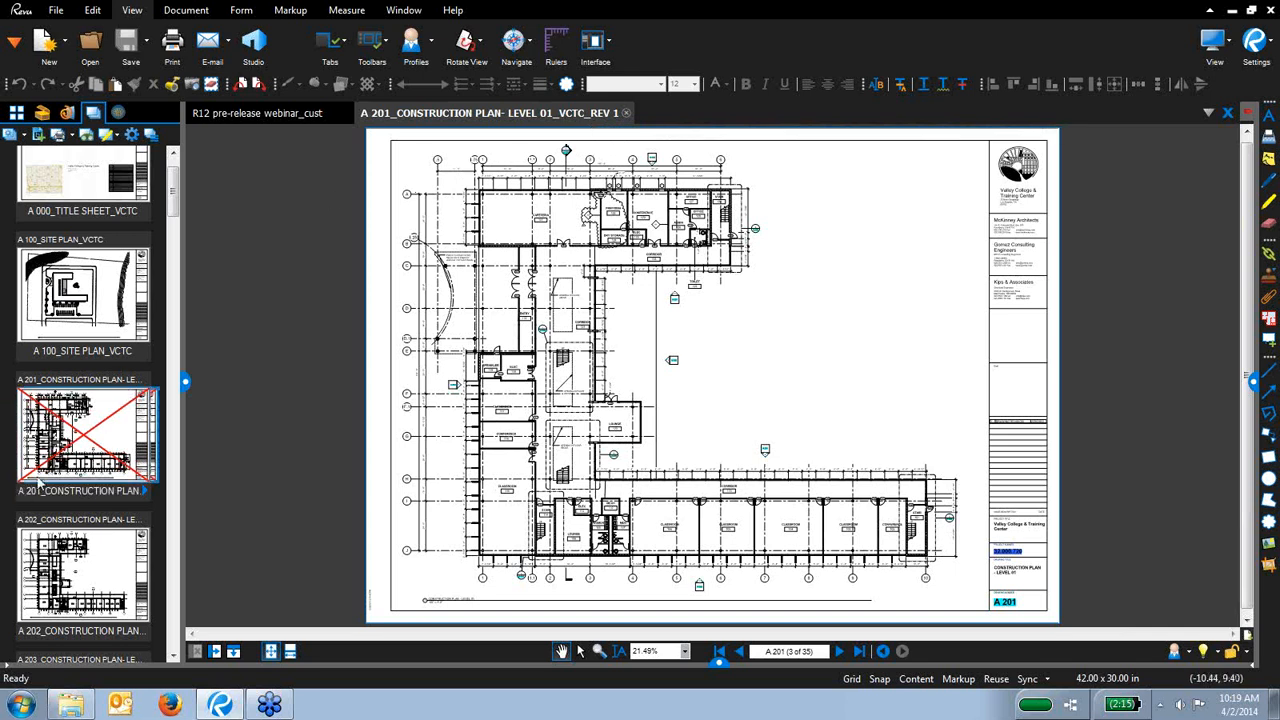
left_click(88, 442)
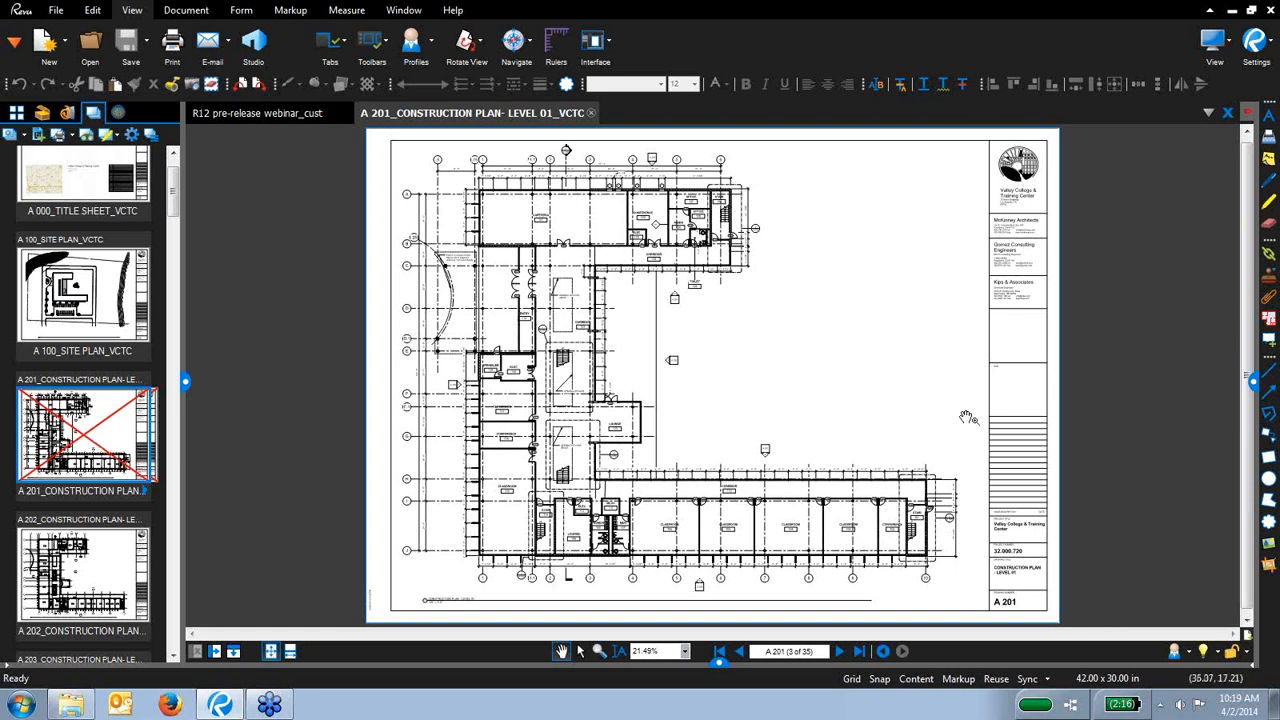
Open the Valley College project in Studio and select its Sheets folder
left_click(255, 40)
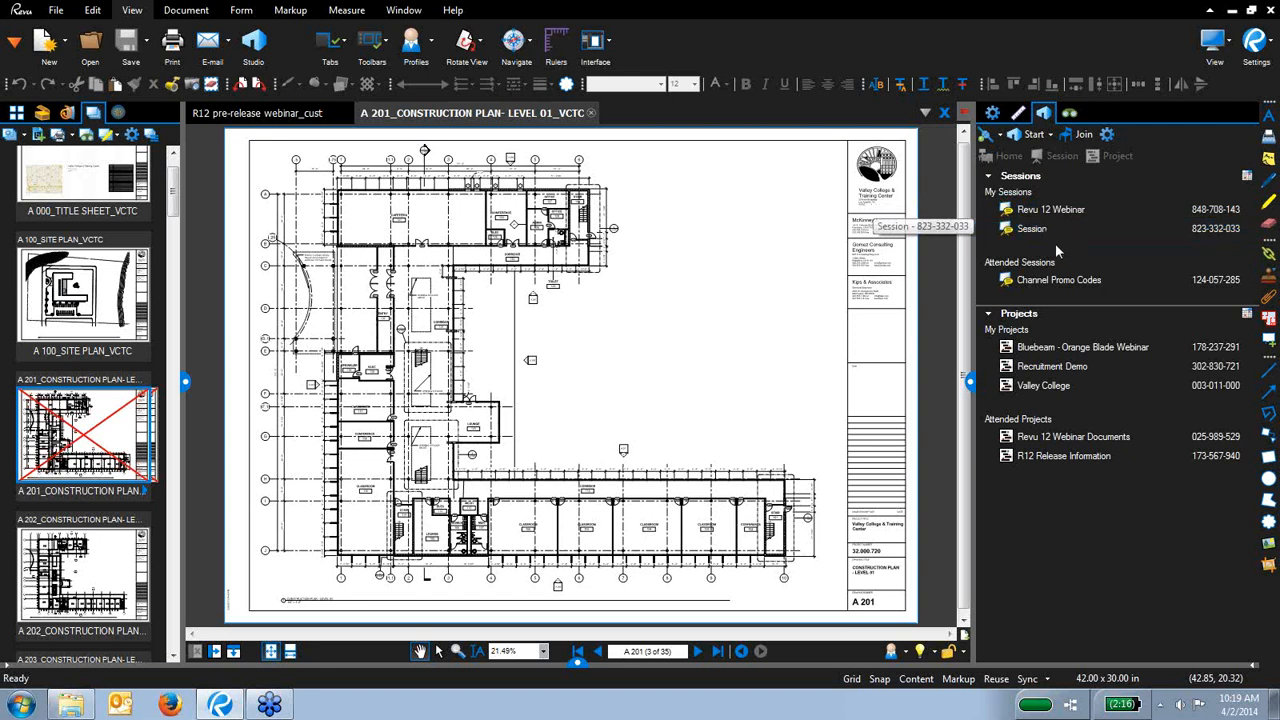
double_click(1031, 386)
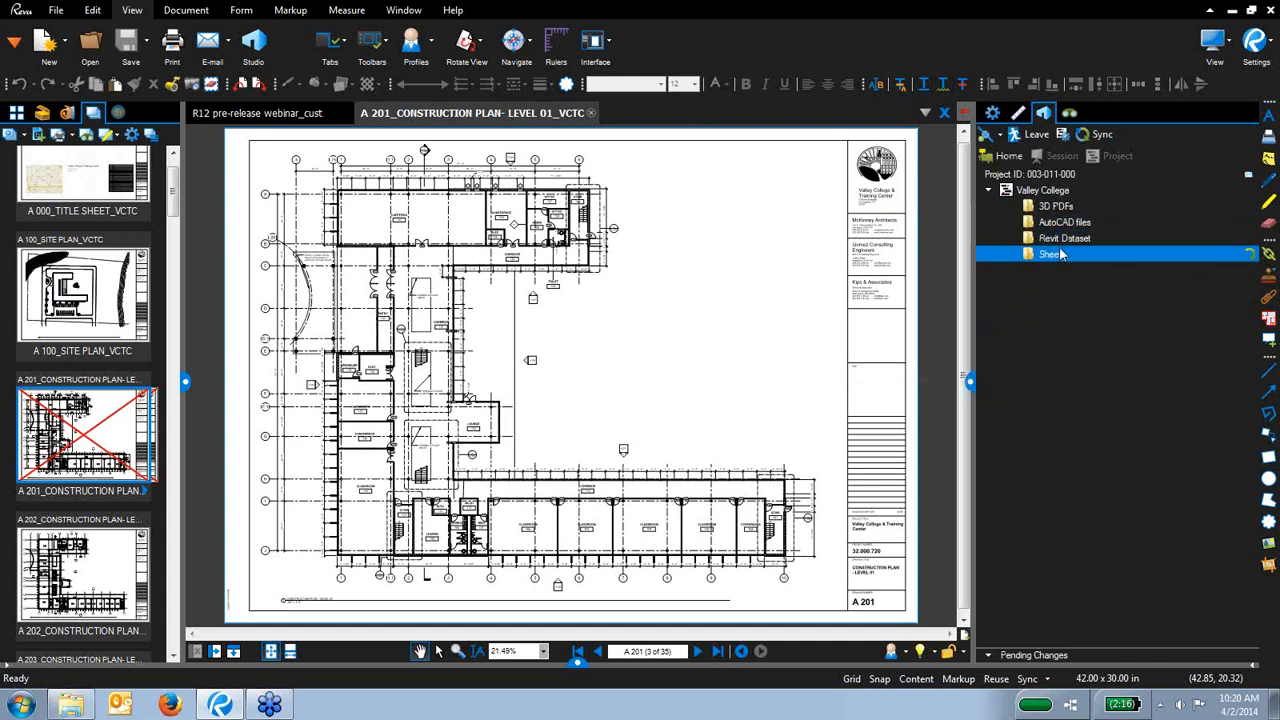
left_click(1060, 256)
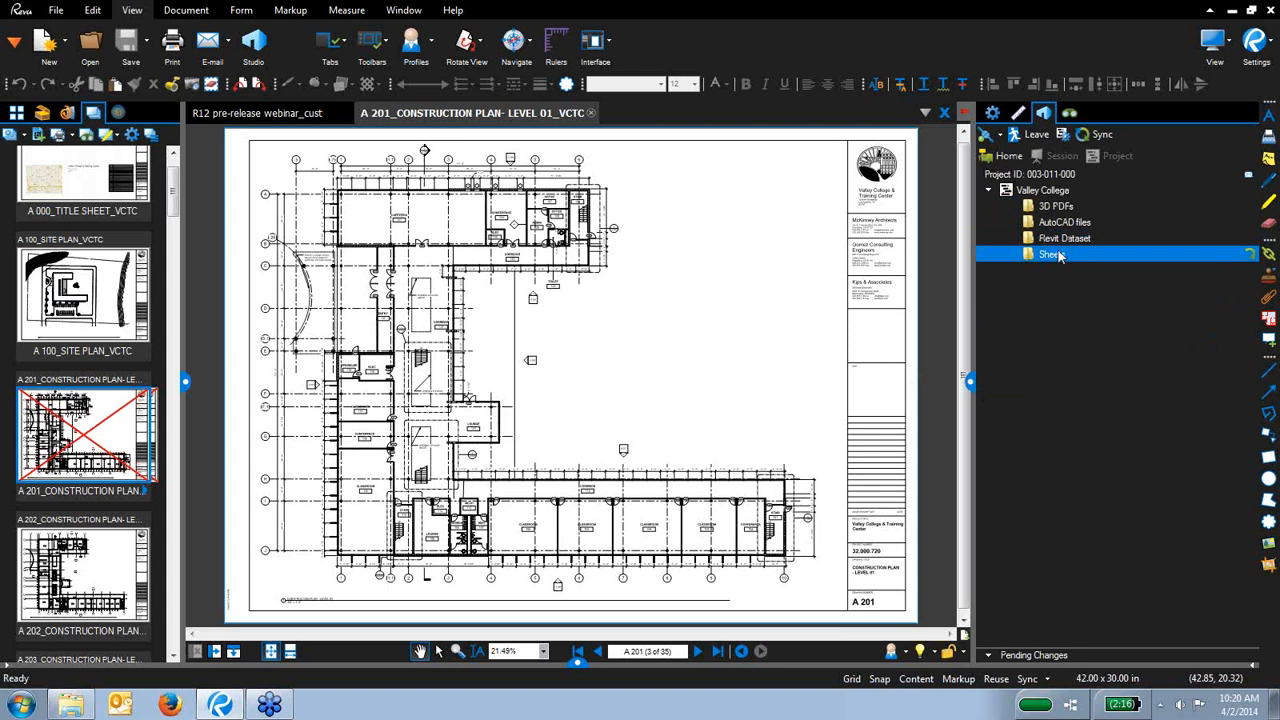
Expand the project's 3D PDFs and AutoCAD files folders and show the file options for connection detail_animated.pdf
double_click(1035, 208)
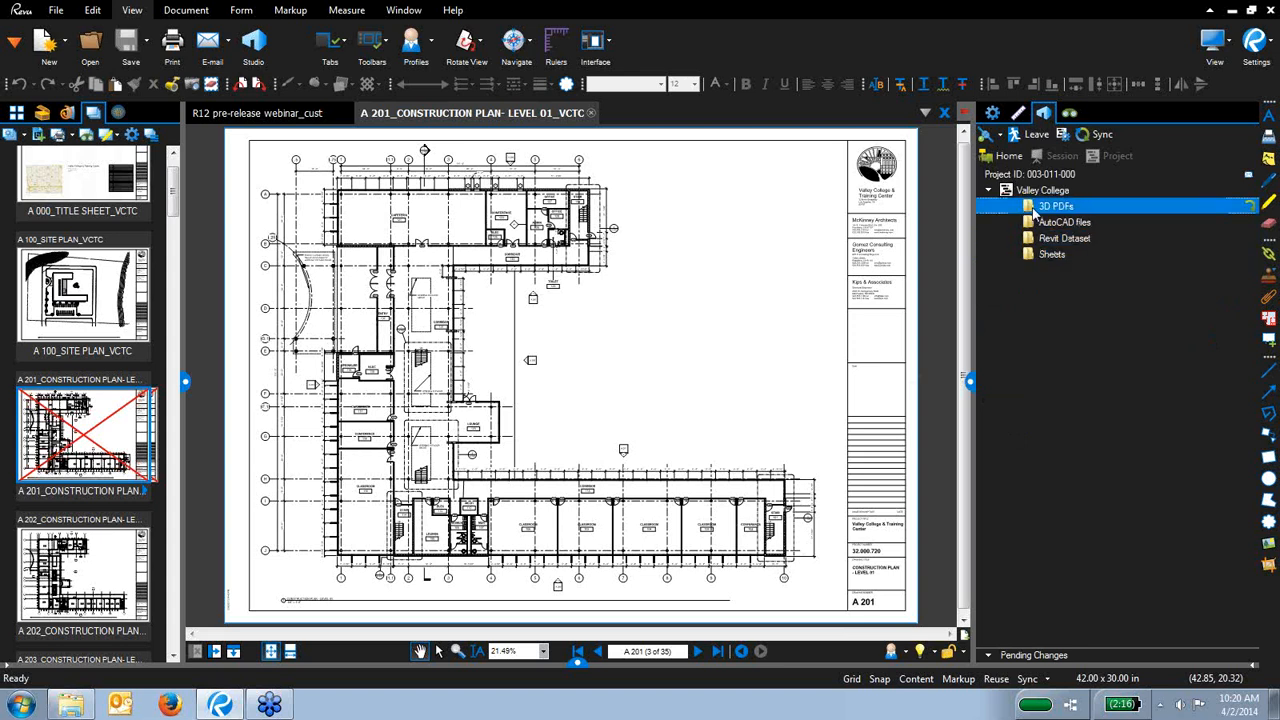
double_click(1042, 335)
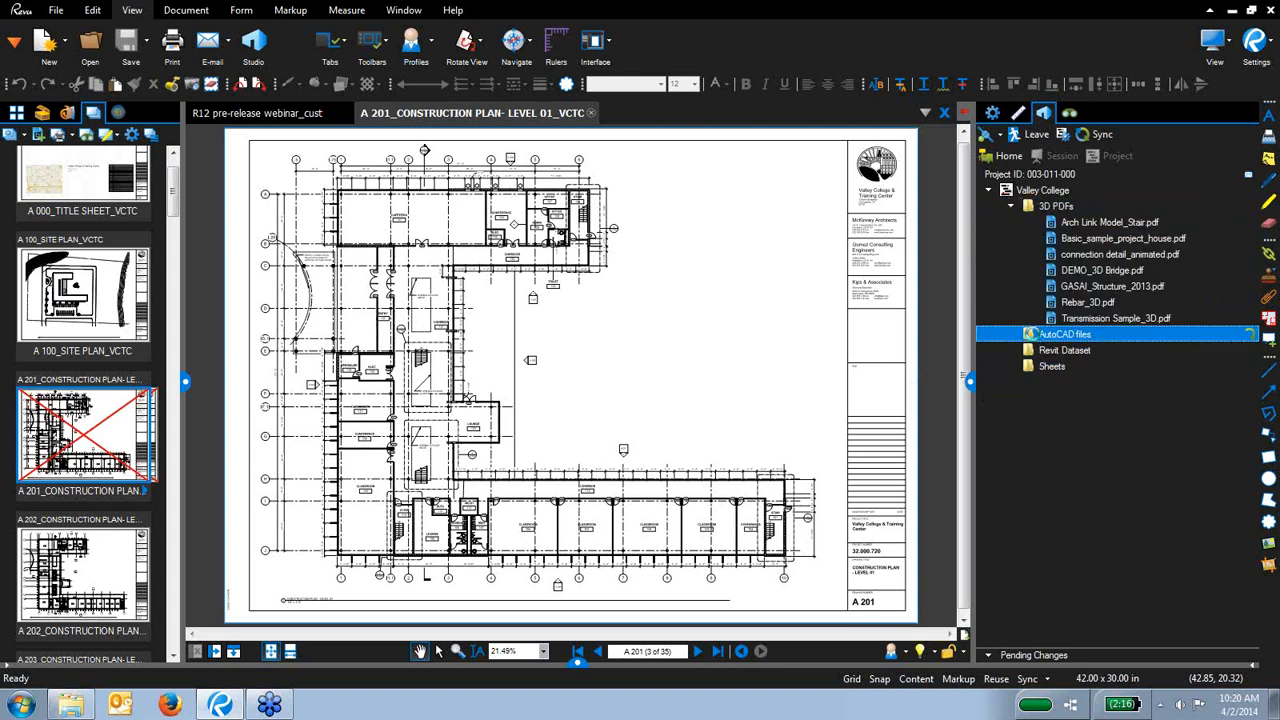
left_click(1077, 255)
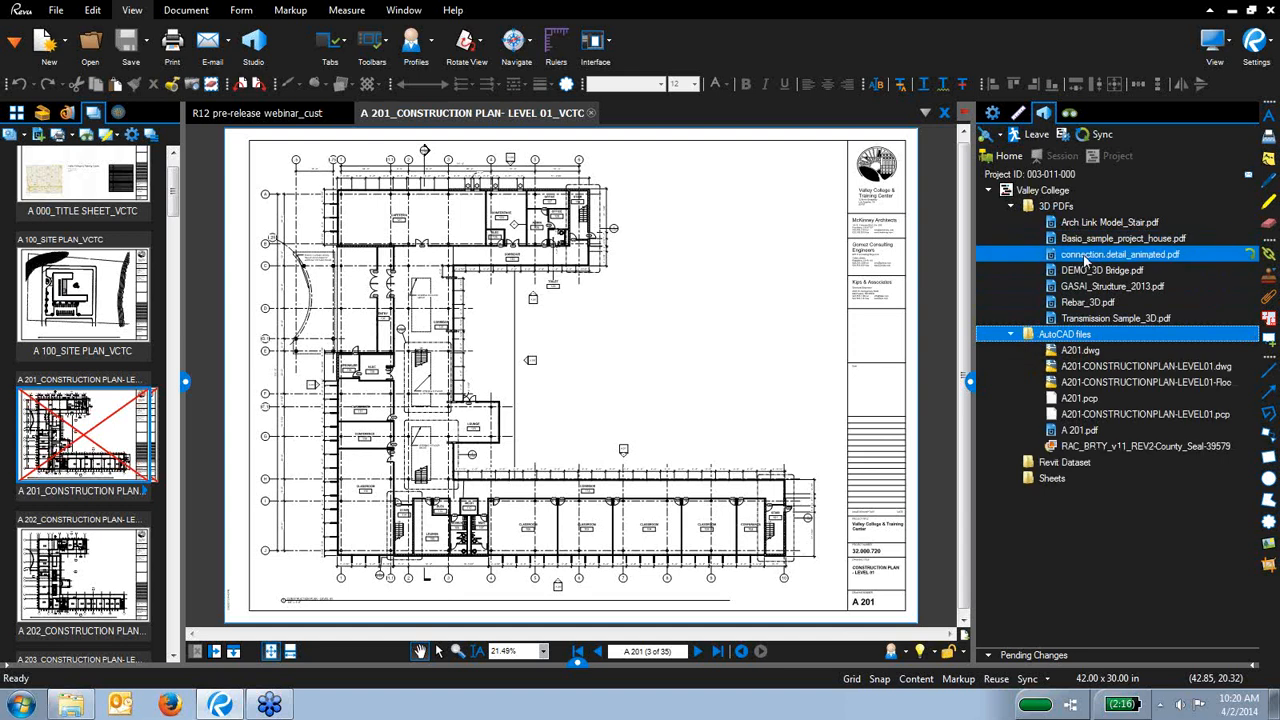
right_click(1083, 262)
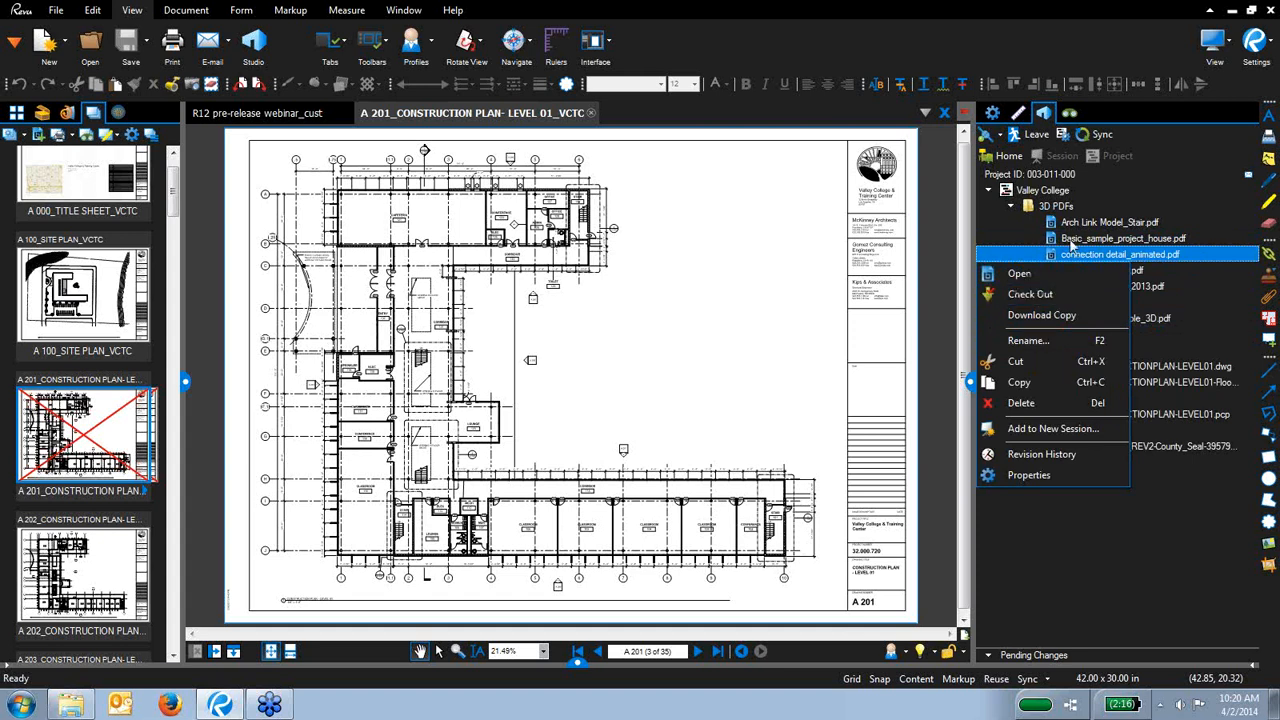
Dismiss the project file options, open the A 100 site plan from the set, and leave the Studio project
left_click(1070, 250)
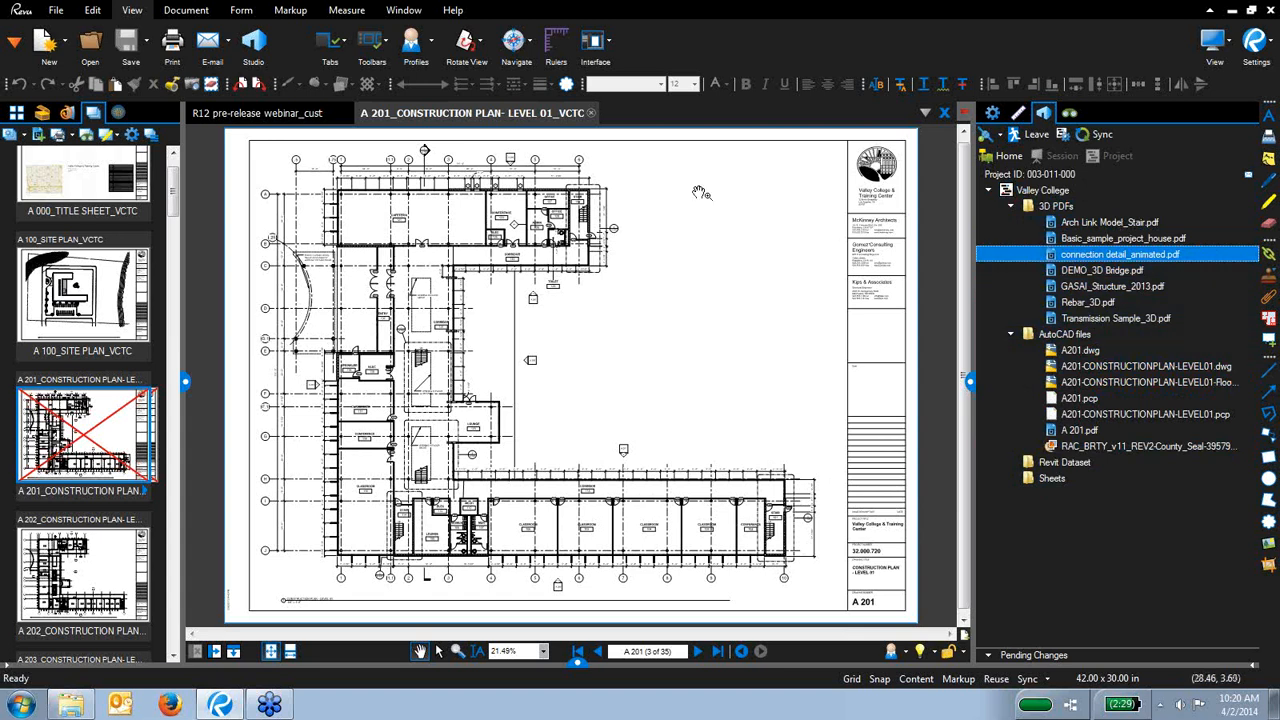
left_click(46, 300)
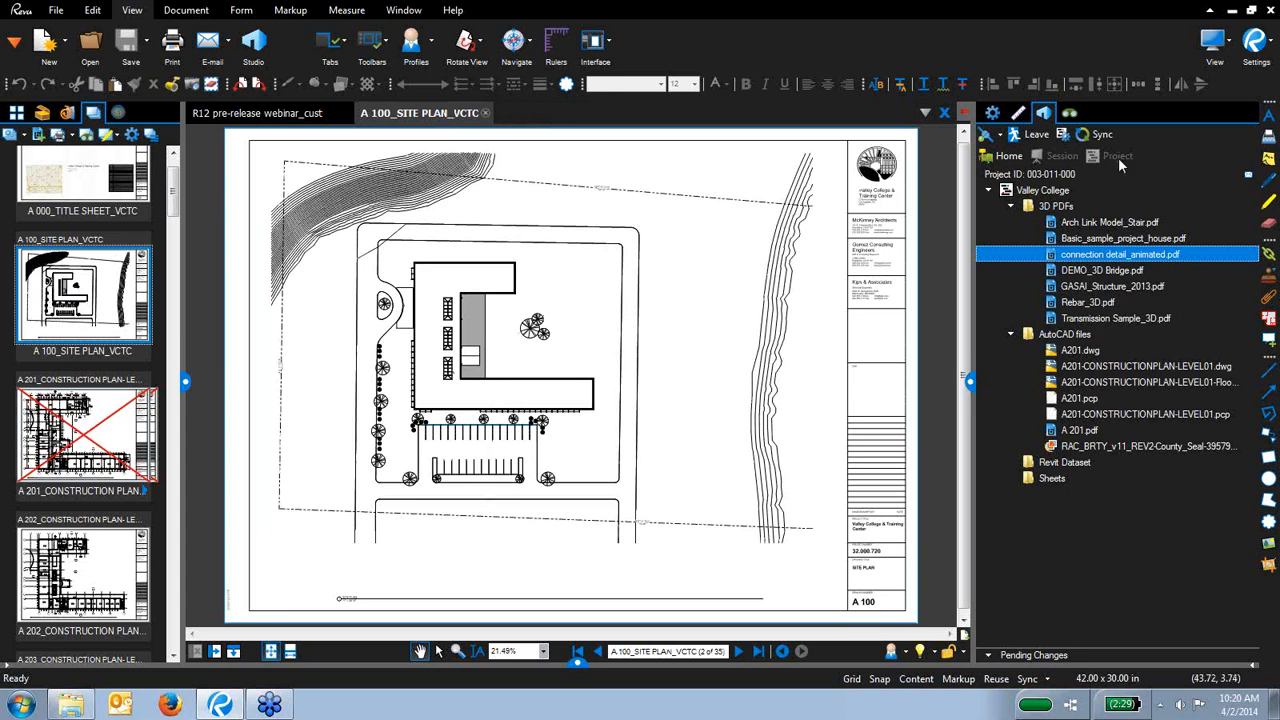
left_click(1030, 134)
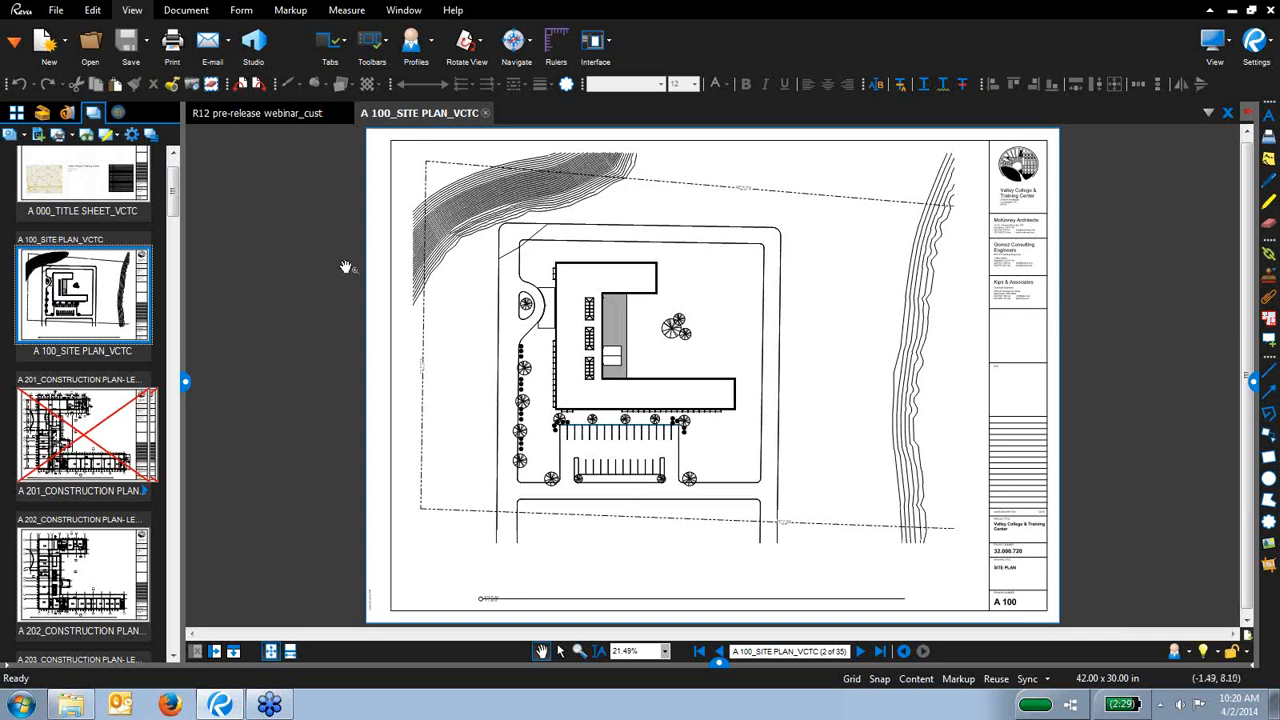
Switch between the A 000 title sheet and the A 100 site plan, ending on the title sheet's sheet index
left_click(86, 192)
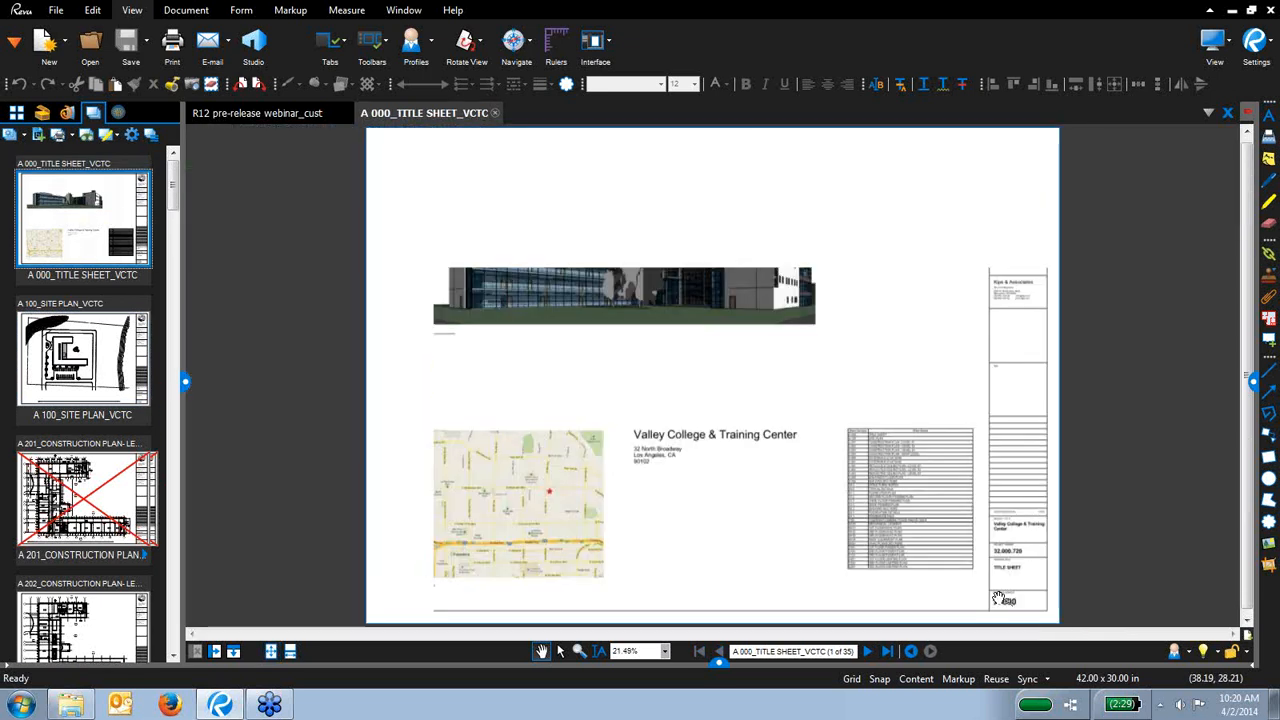
left_click(86, 350)
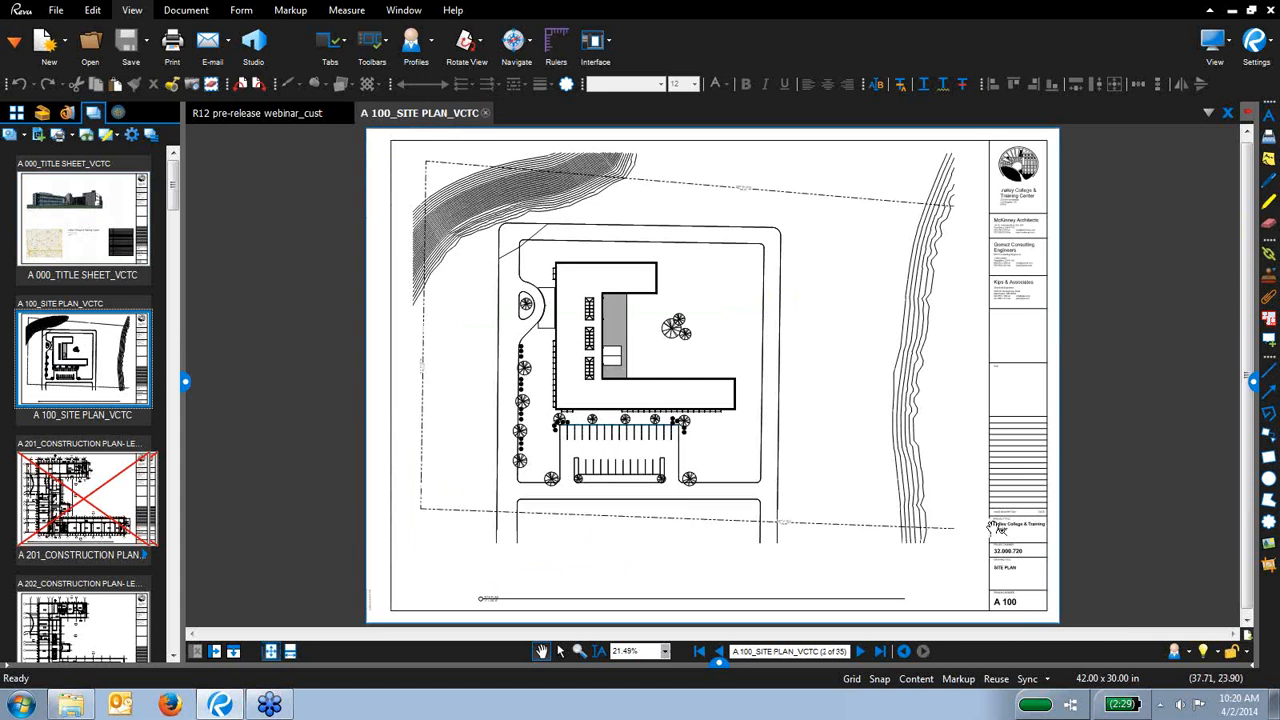
left_click(104, 252)
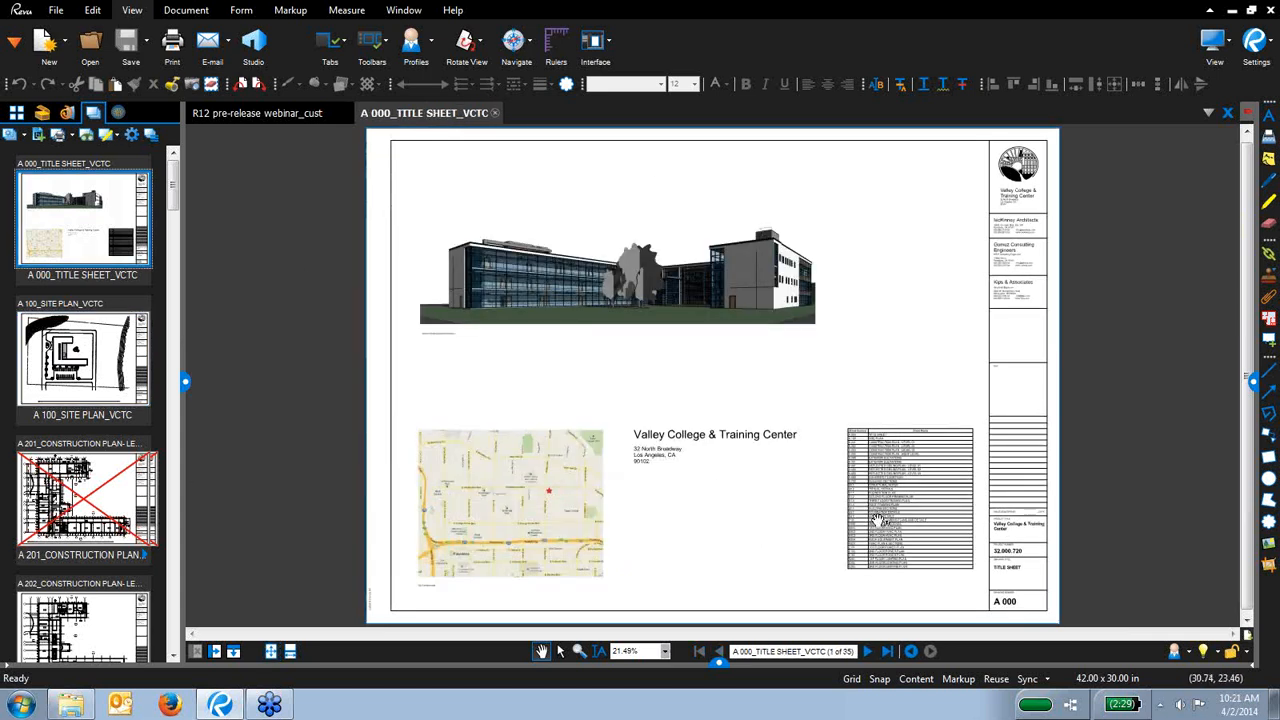
scroll(945, 535, "up", 4)
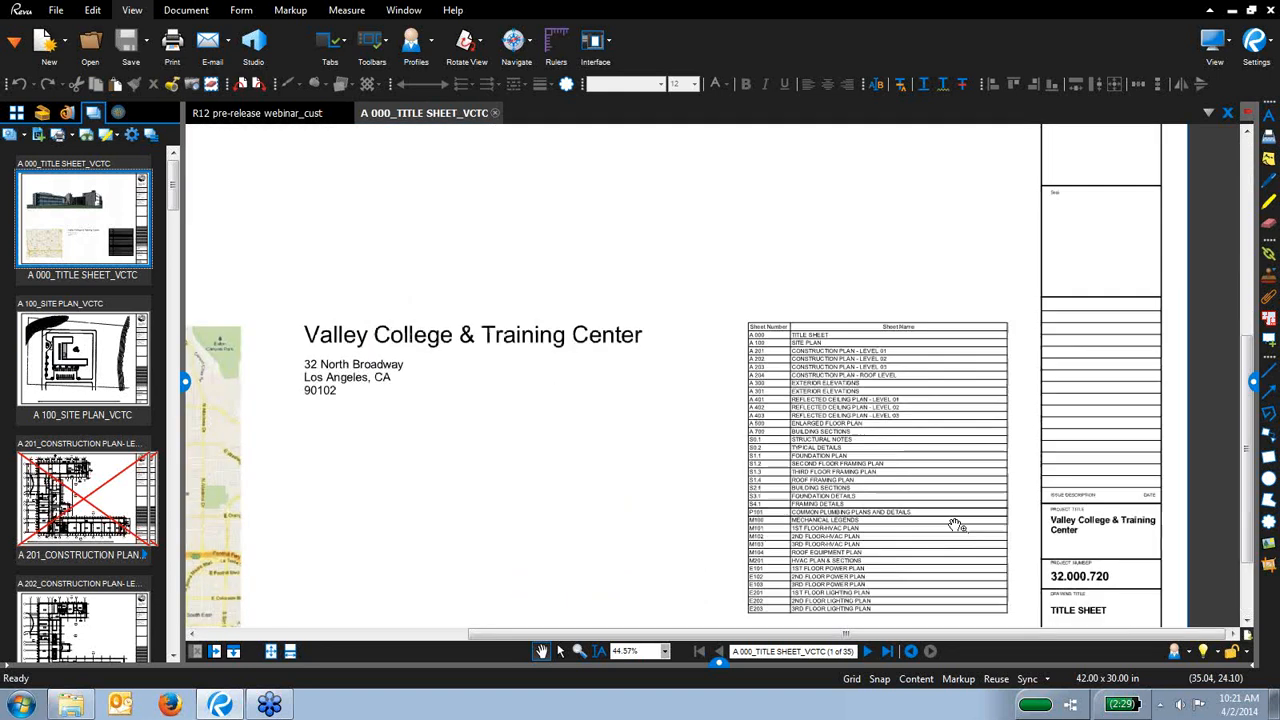
left_click_drag(955, 517, 911, 453)
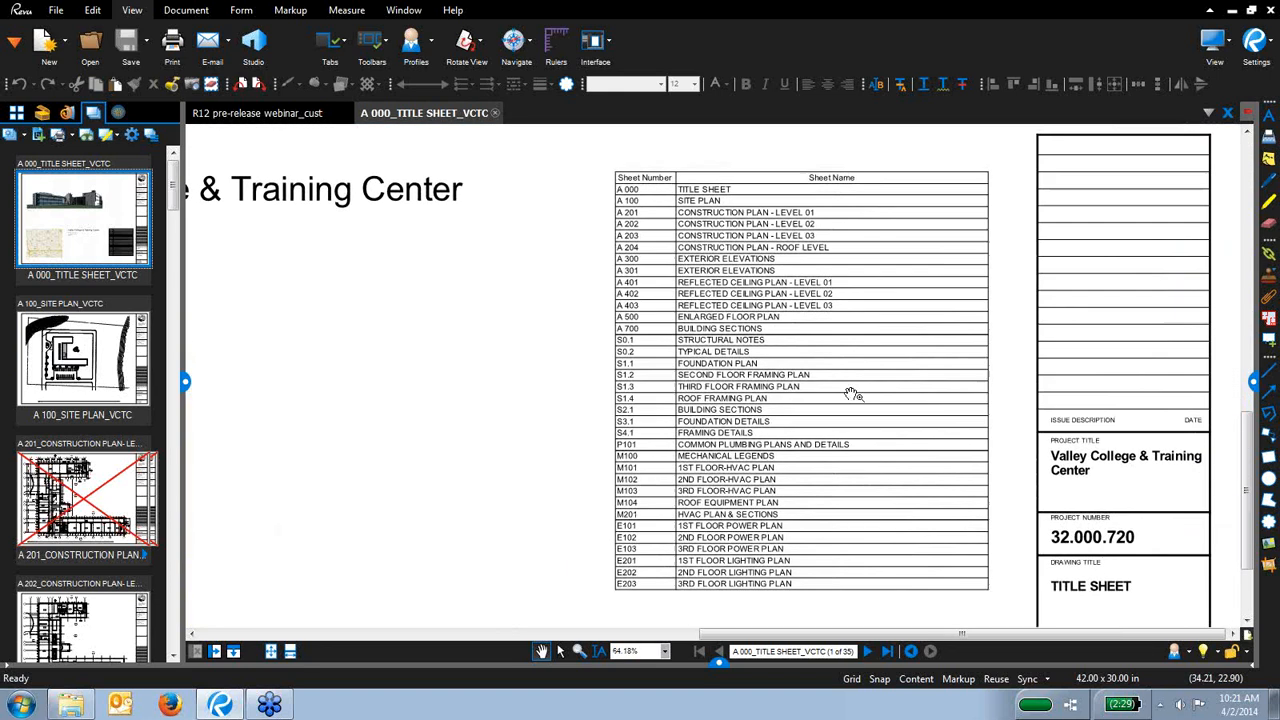
Place a hyperlink over the A 100 sheet number in the title sheet's index
left_click(347, 12)
left_click(291, 10)
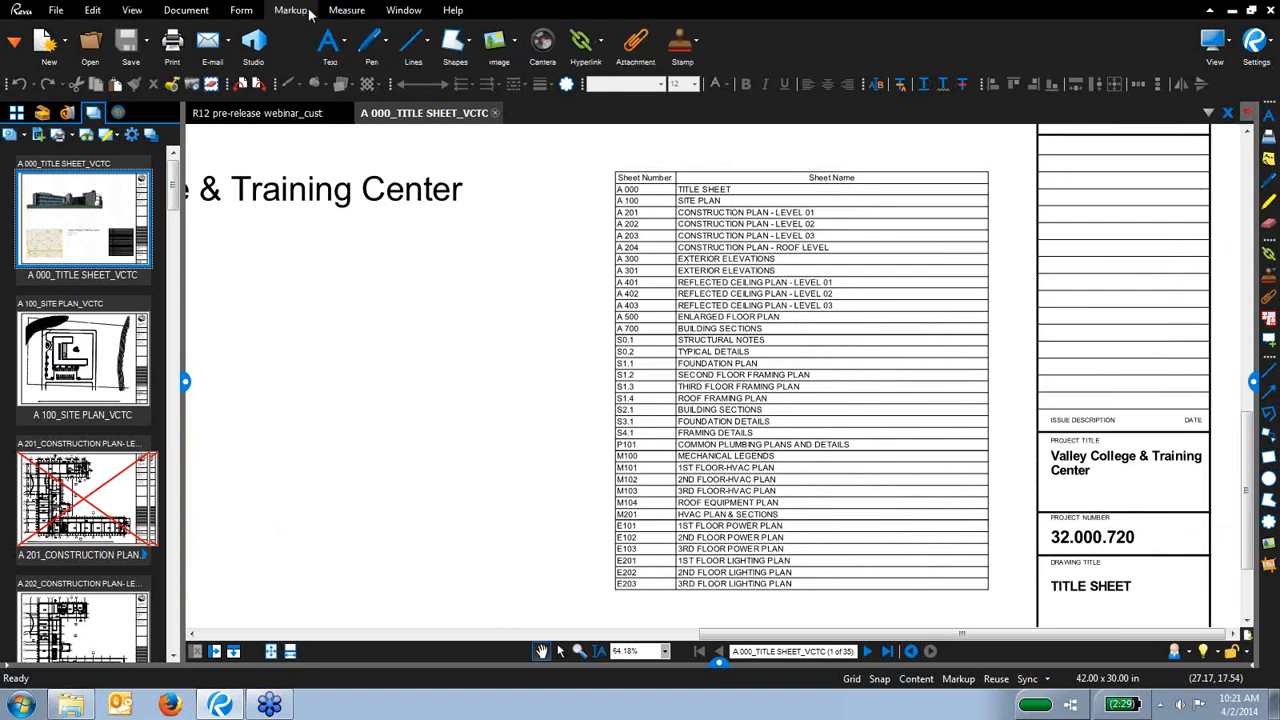
left_click(580, 40)
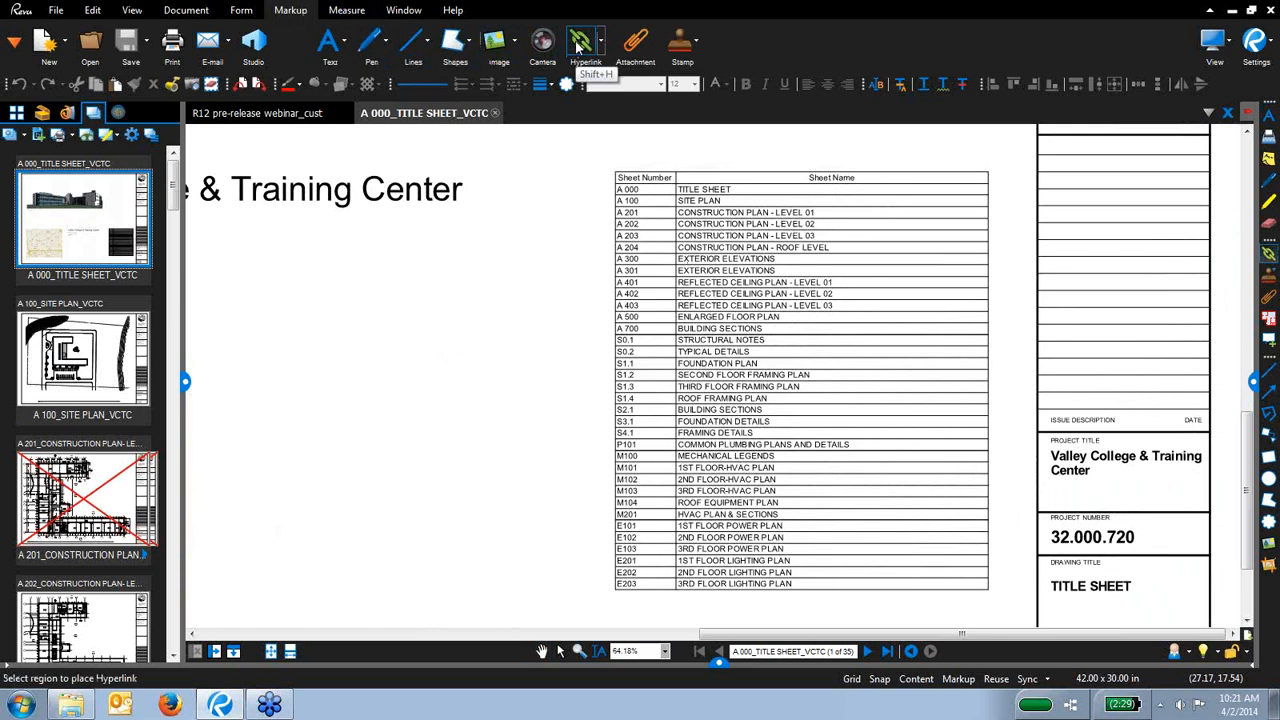
scroll(664, 192, "up", 3)
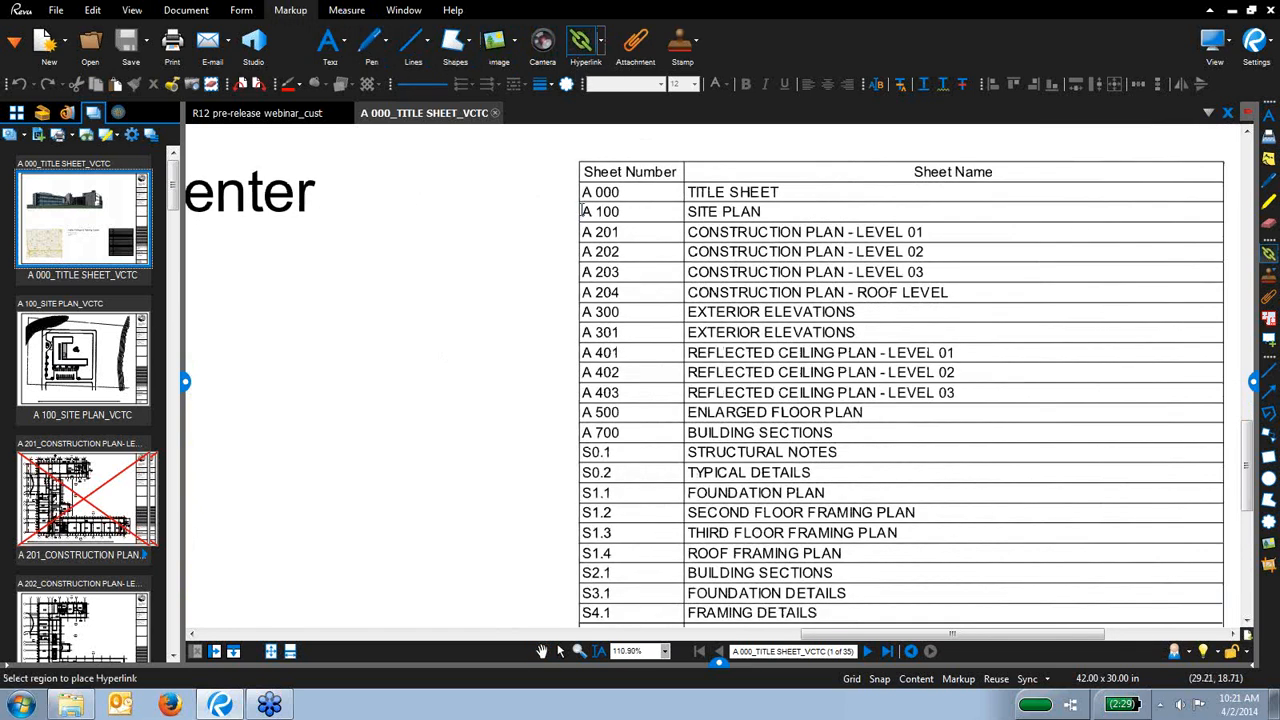
left_click_drag(598, 208, 617, 211)
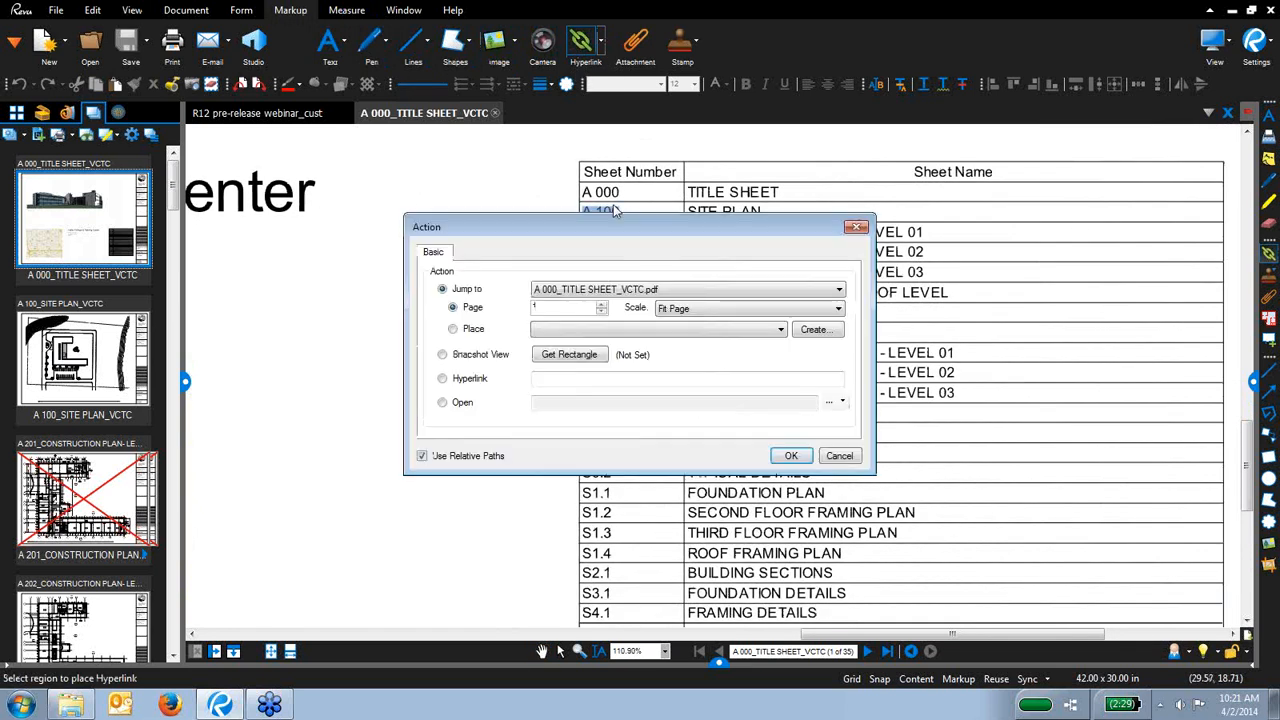
Set the hyperlink's action to open A 100_SITE PLAN_VCTC.pdf from the Extracted Project Sheets folder
left_click(443, 402)
left_click(829, 401)
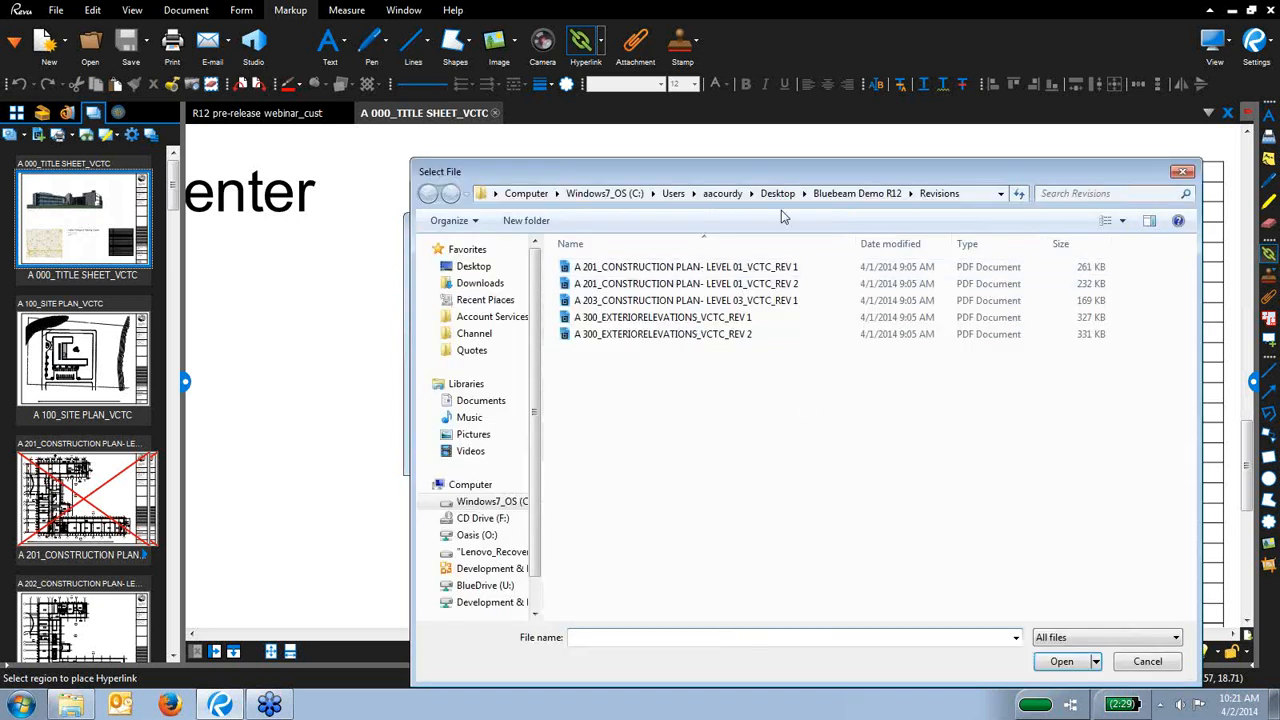
left_click(858, 193)
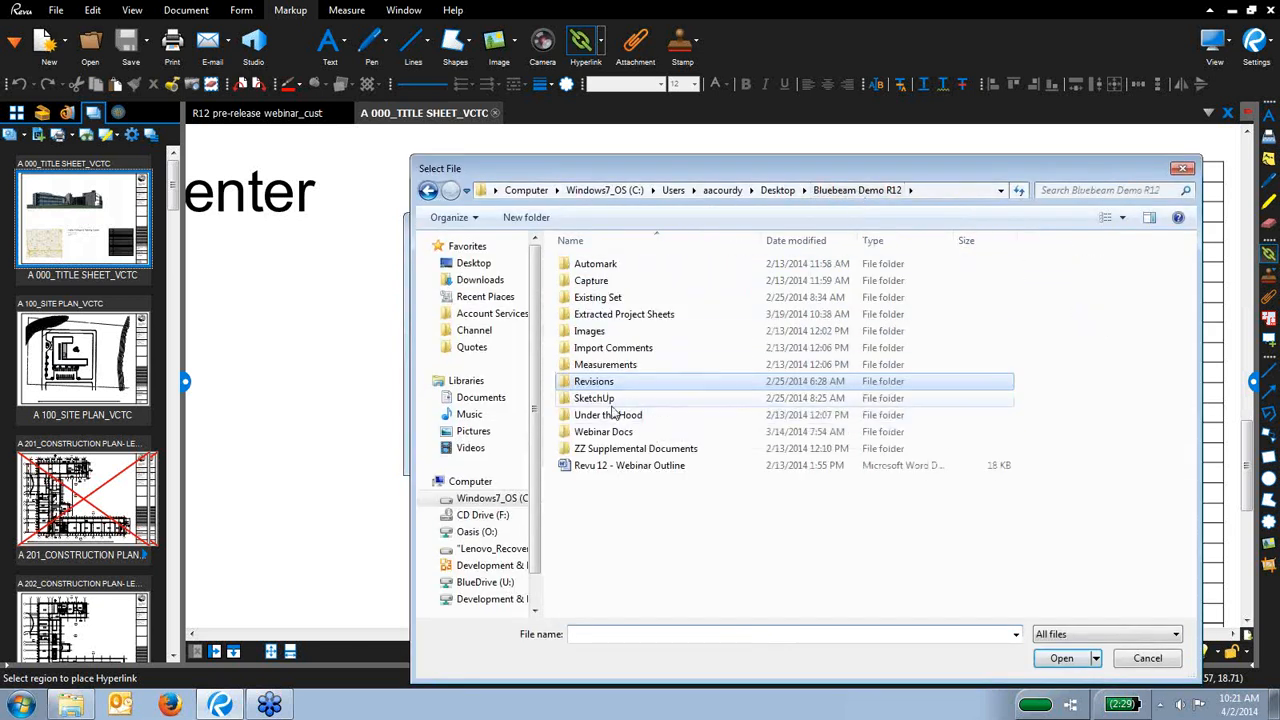
double_click(612, 314)
left_click(612, 283)
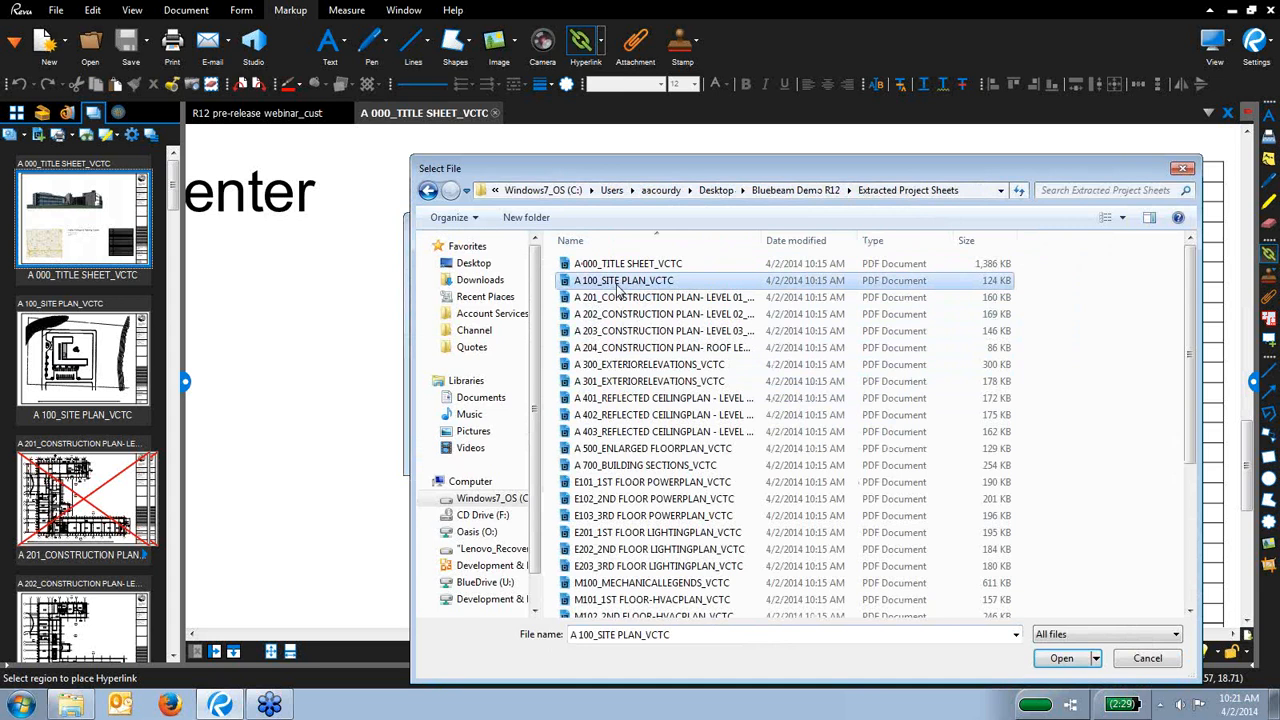
left_click(1061, 658)
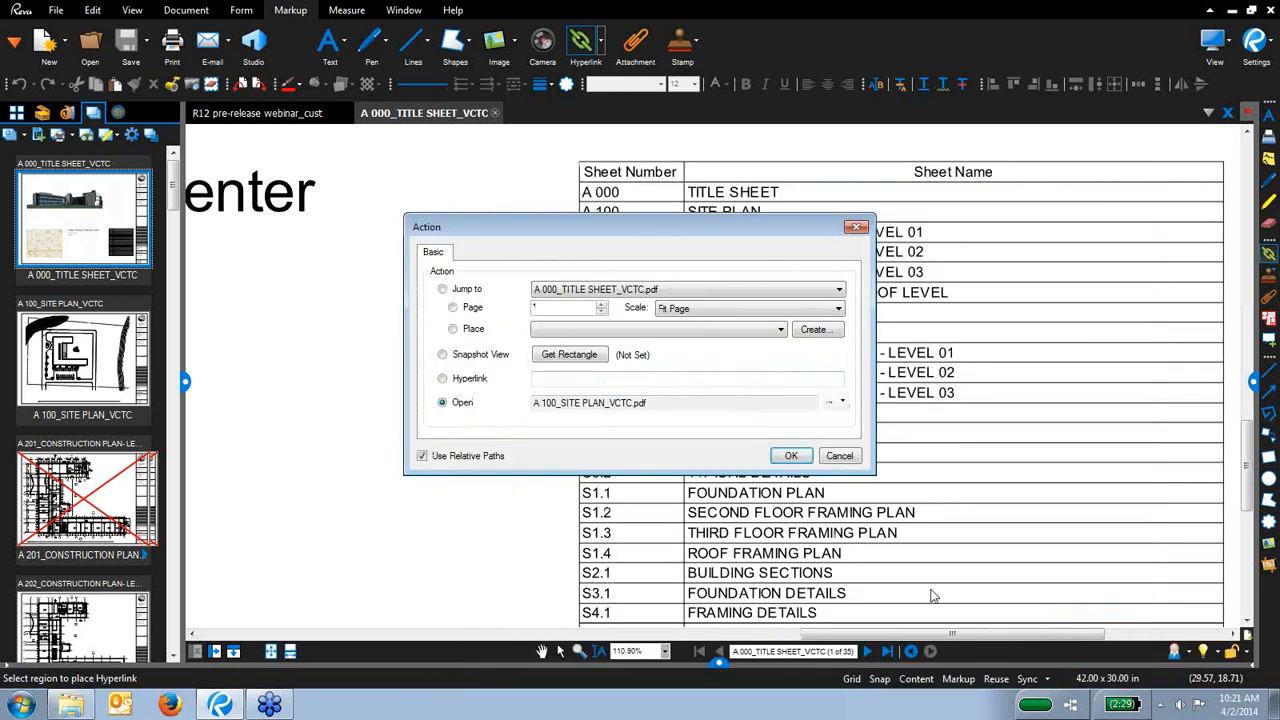
left_click(791, 455)
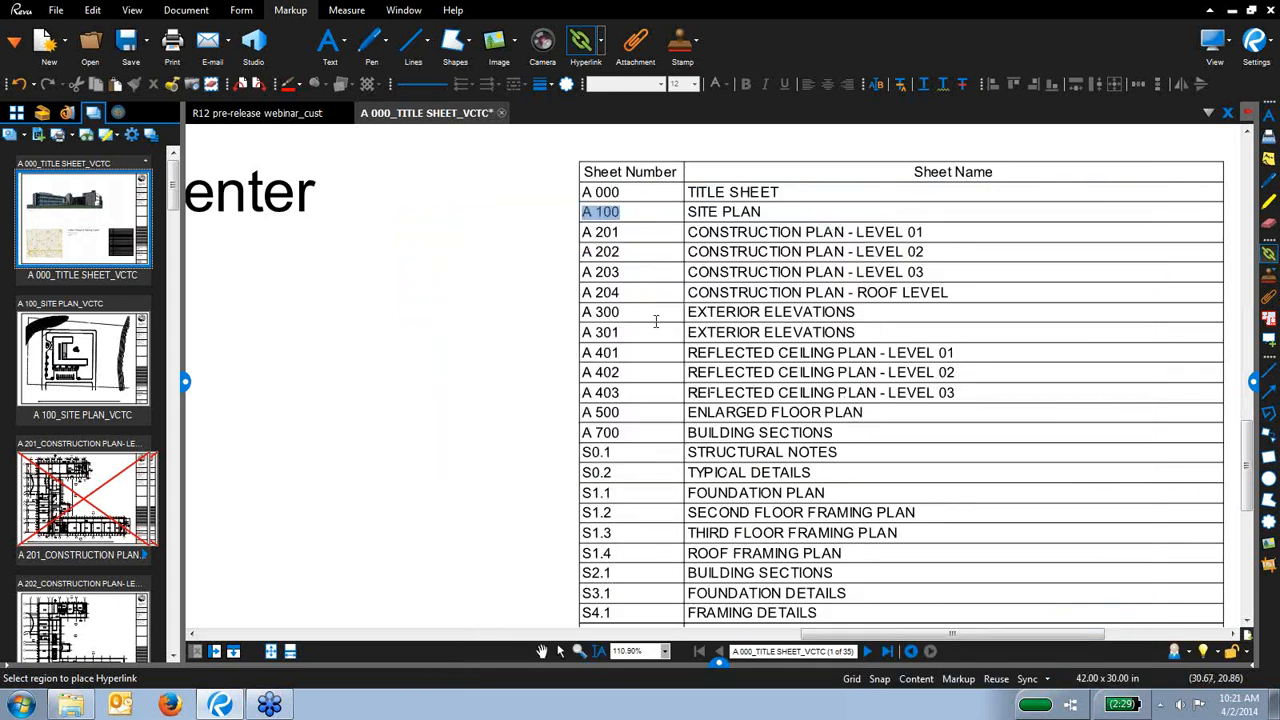
Exit the Hyperlink tool, test the A 100 link in the index, and close the site plan it opens
scroll(540, 356, "down", 5)
left_click_drag(528, 347, 526, 361)
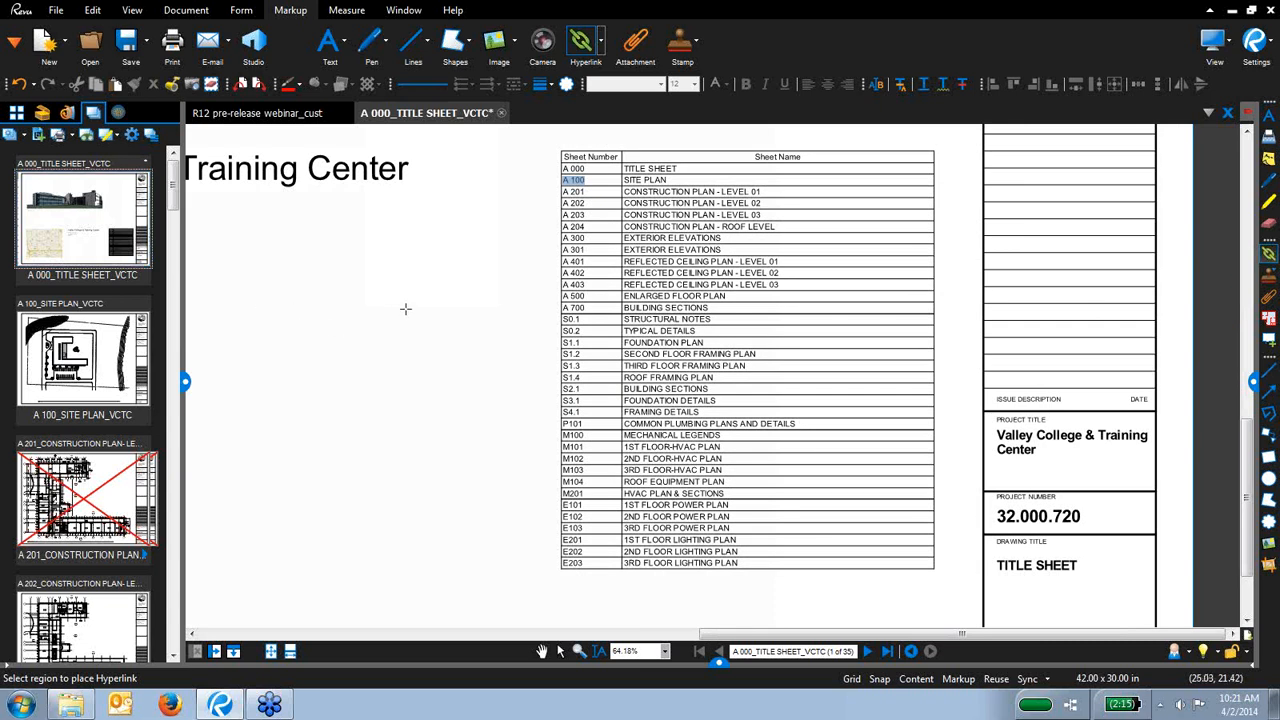
key("Escape")
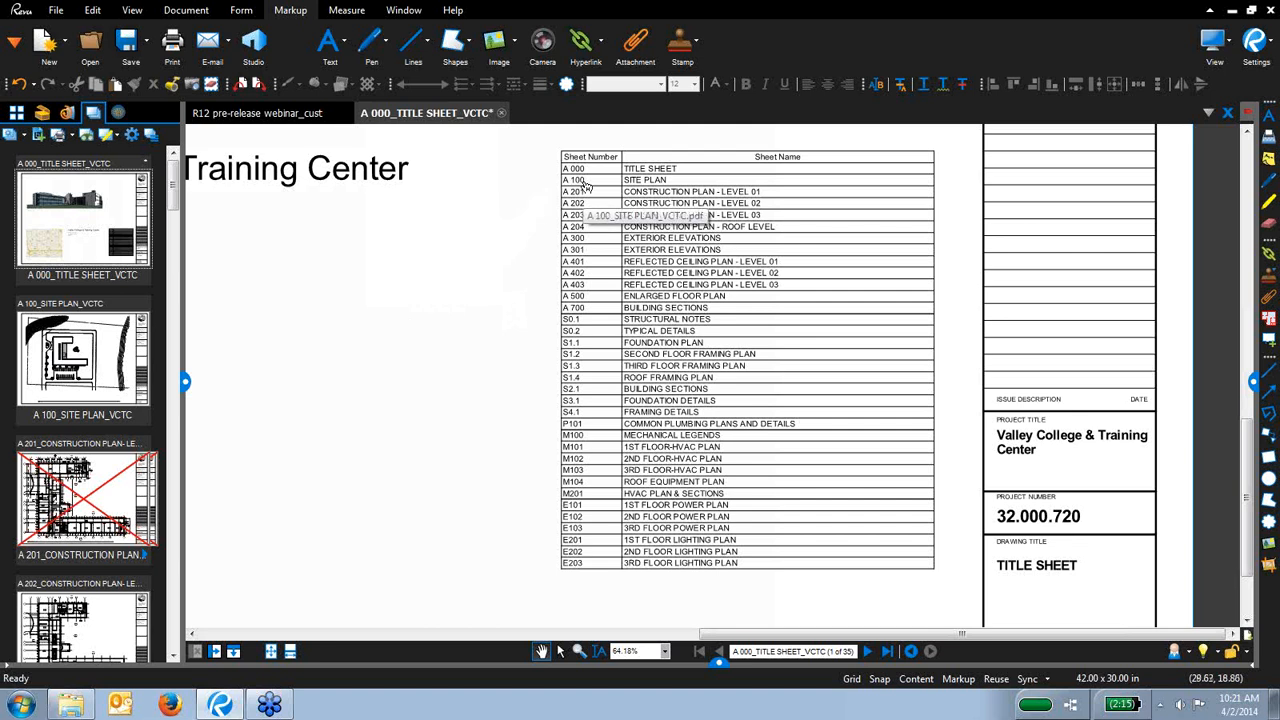
scroll(586, 187, "up", 5)
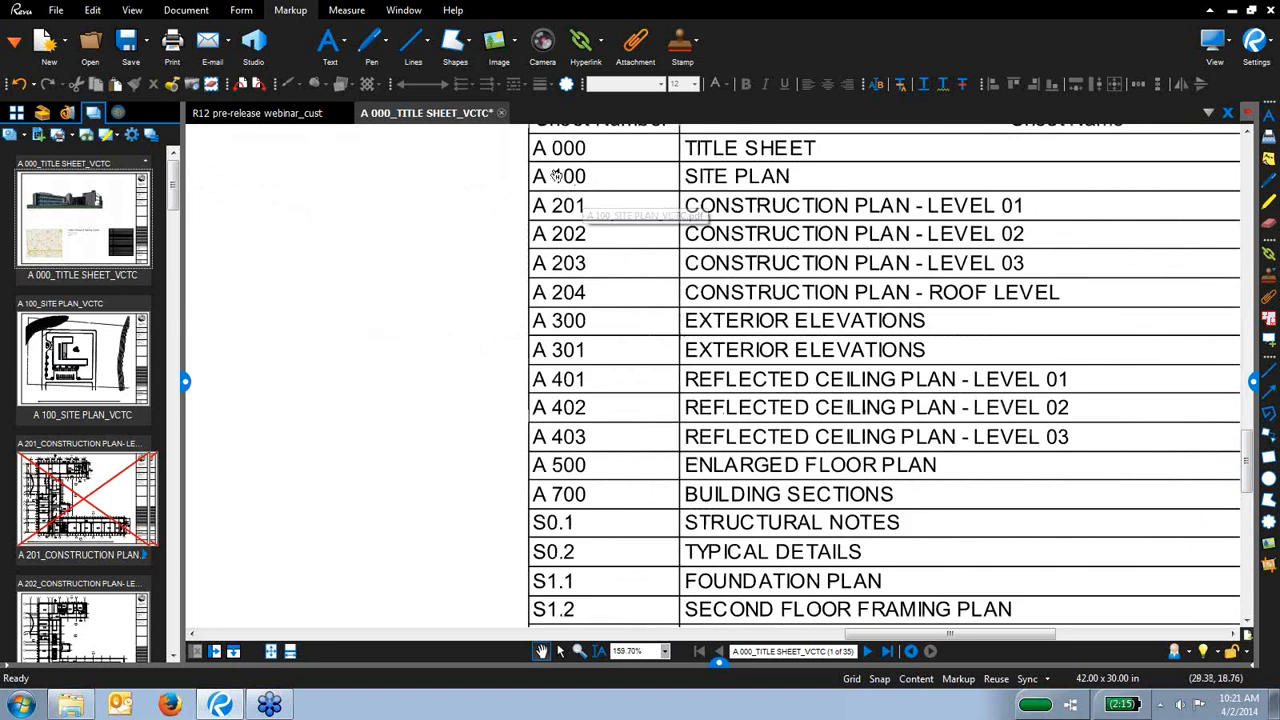
left_click(567, 190)
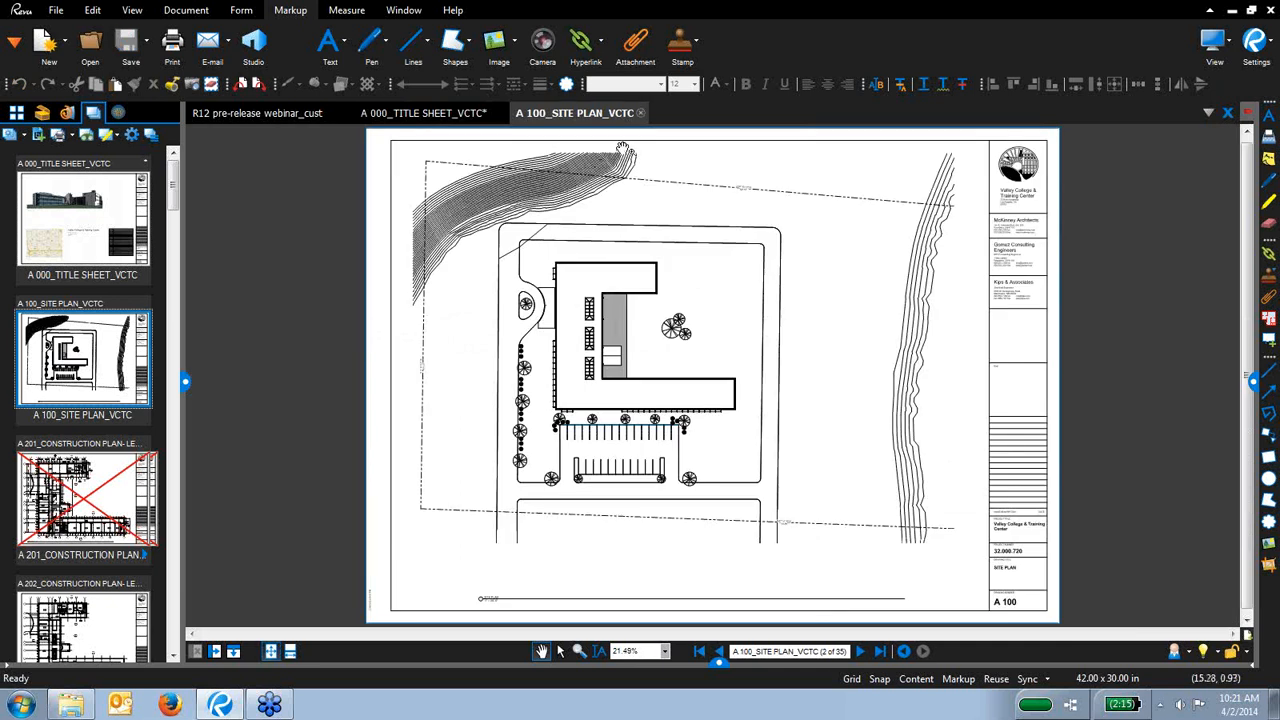
left_click(640, 113)
scroll(444, 405, "down", 5)
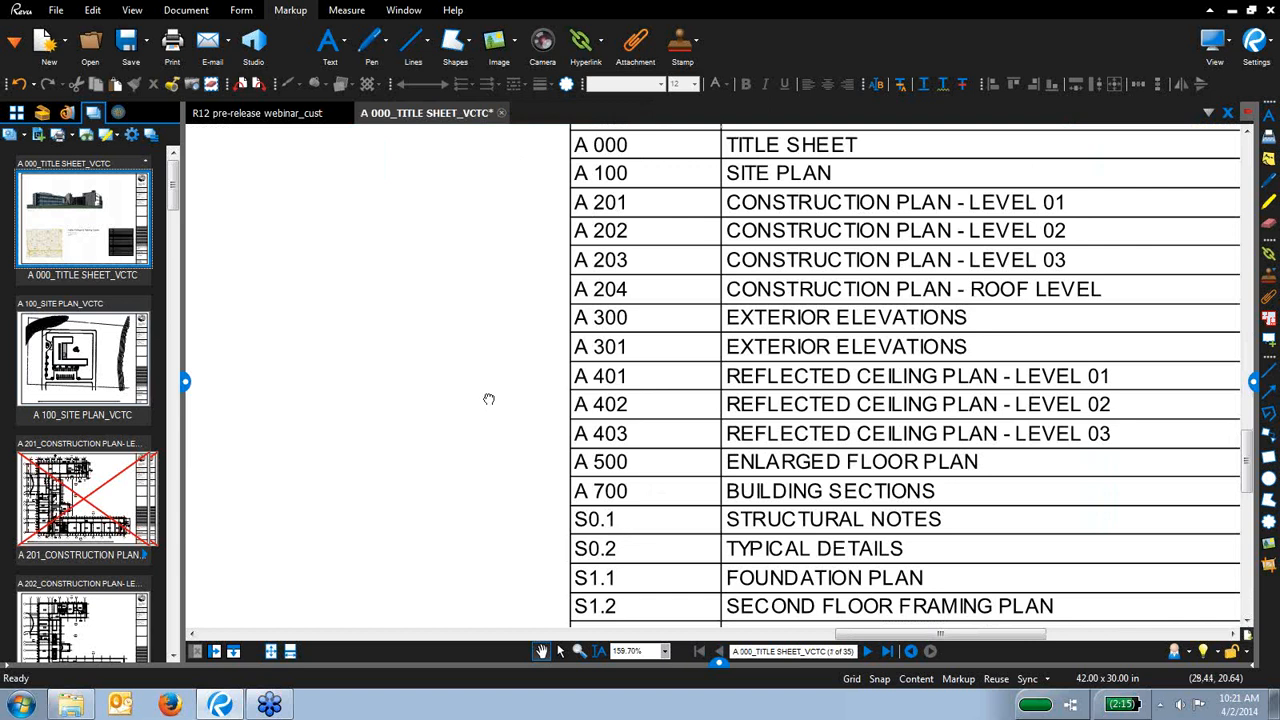
left_click_drag(485, 404, 546, 329)
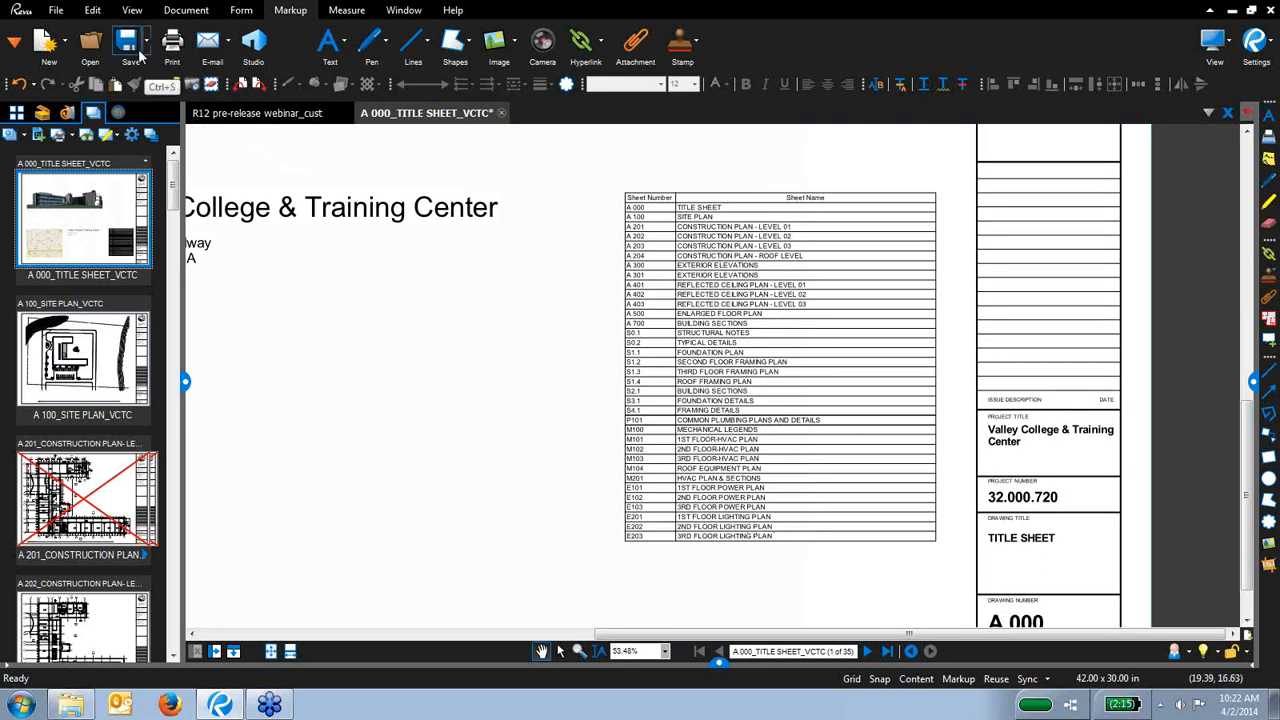
Start Batch Link on the current set and define a page region around the title block's drawing number for the search terms
left_click(56, 11)
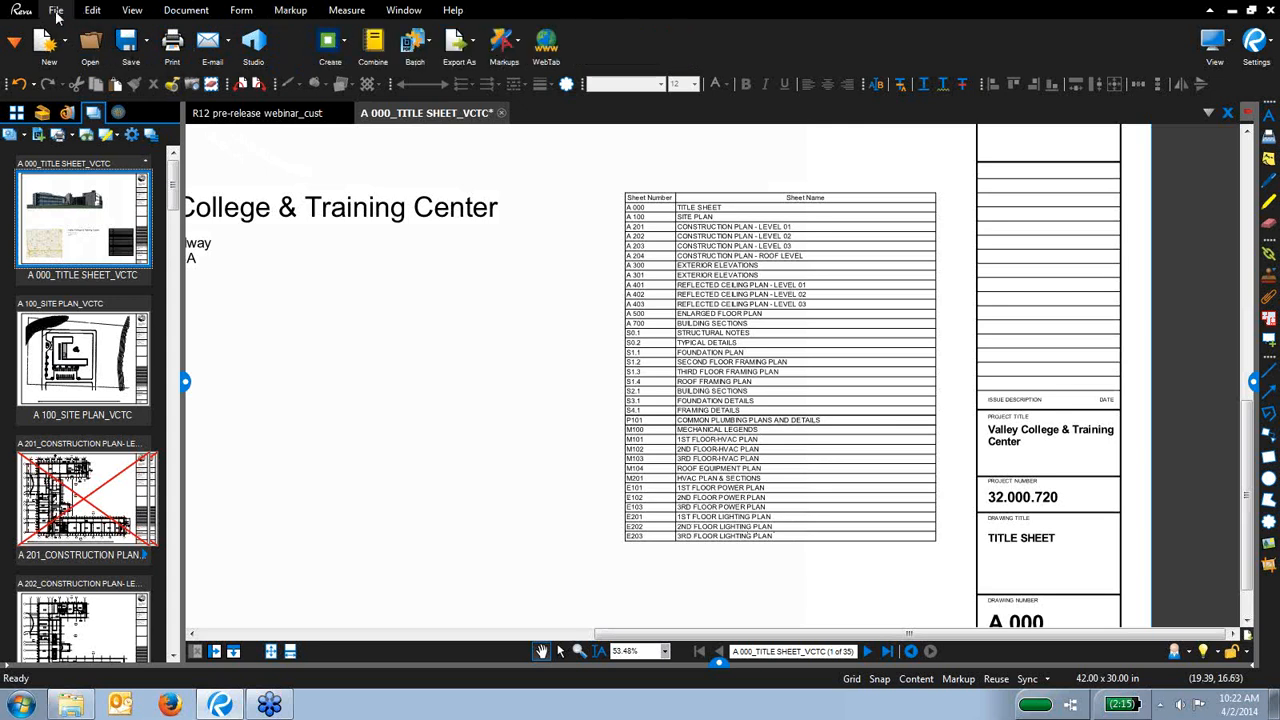
left_click(424, 44)
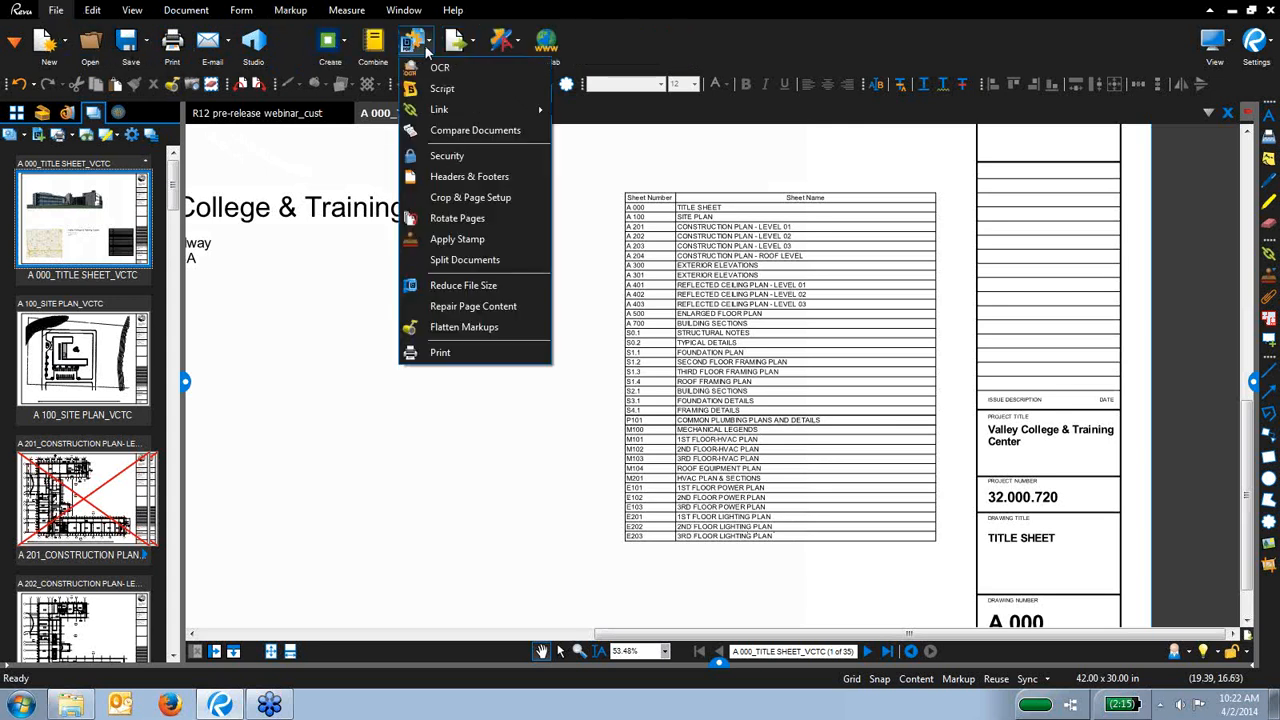
mouse_move(448, 112)
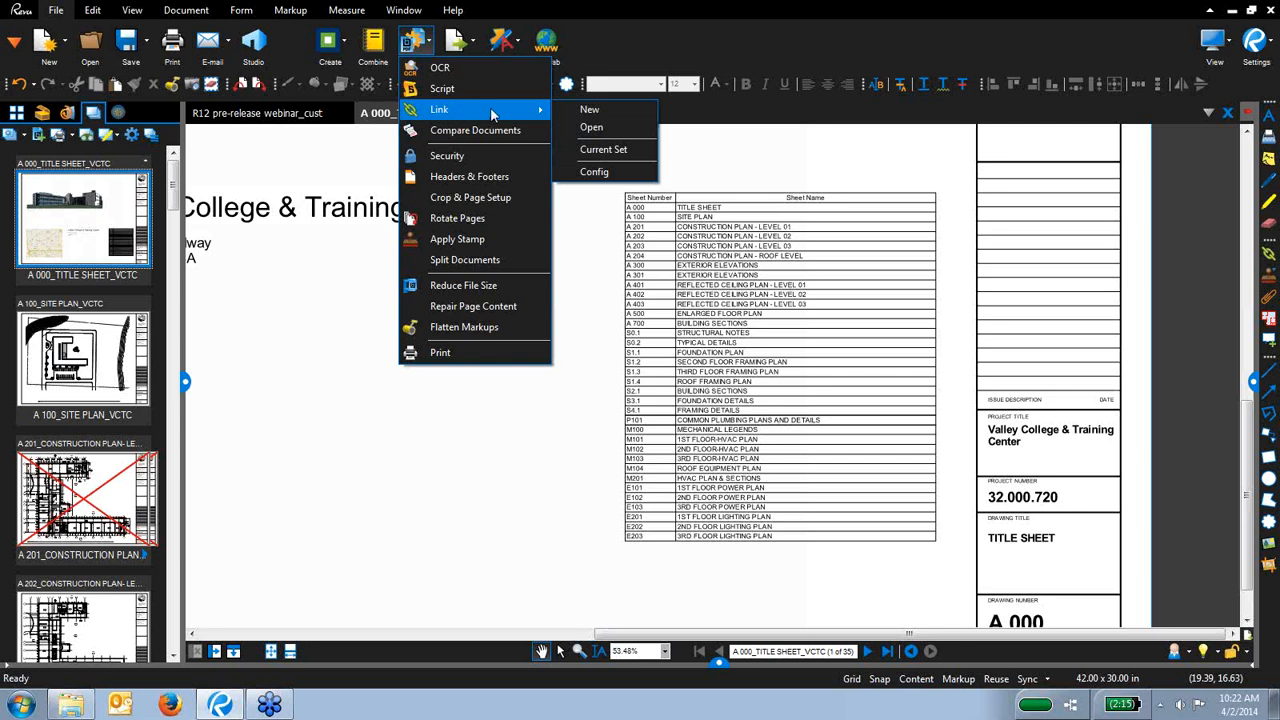
left_click(615, 150)
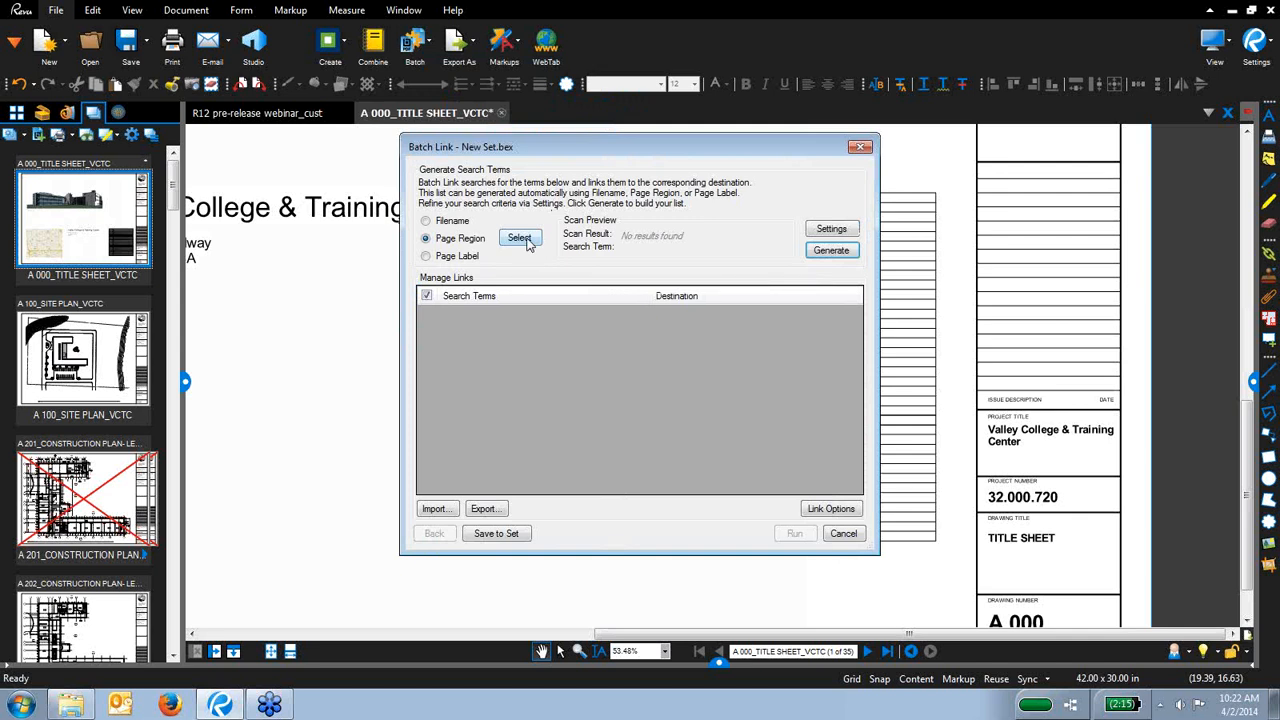
left_click(519, 238)
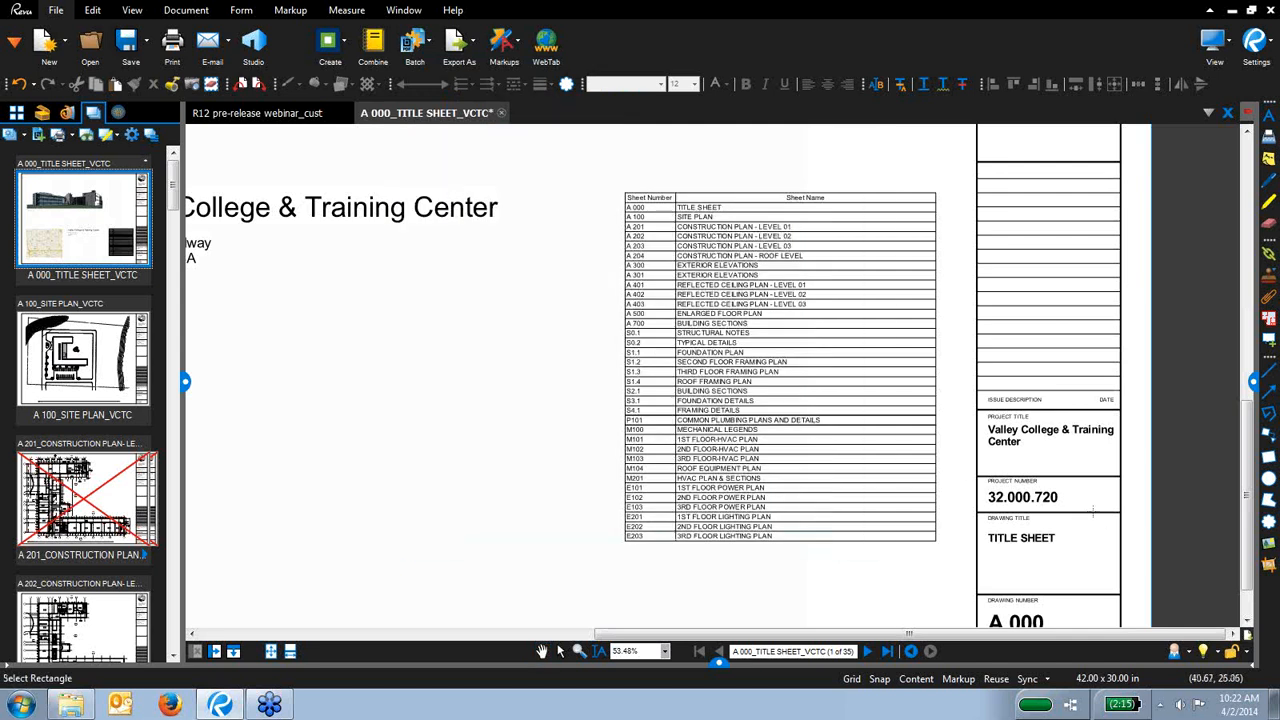
scroll(986, 337, "down", 3)
scroll(1024, 492, "up", 6)
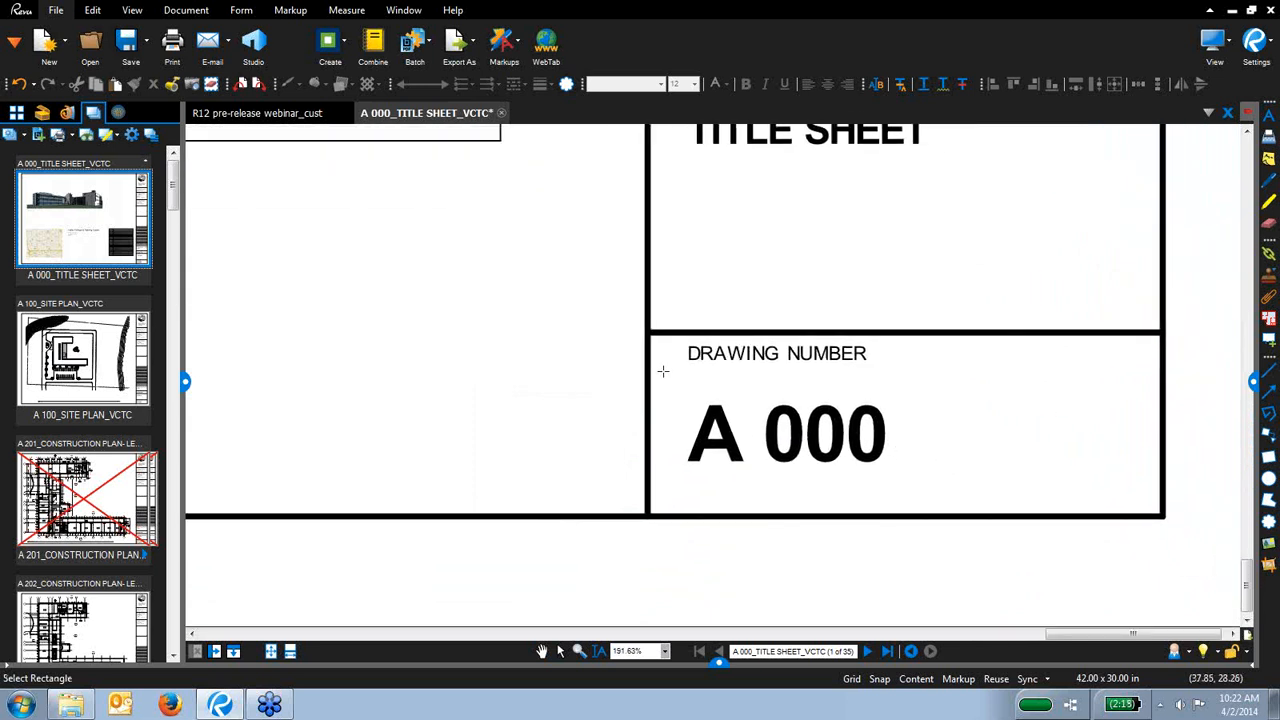
left_click_drag(661, 373, 1140, 502)
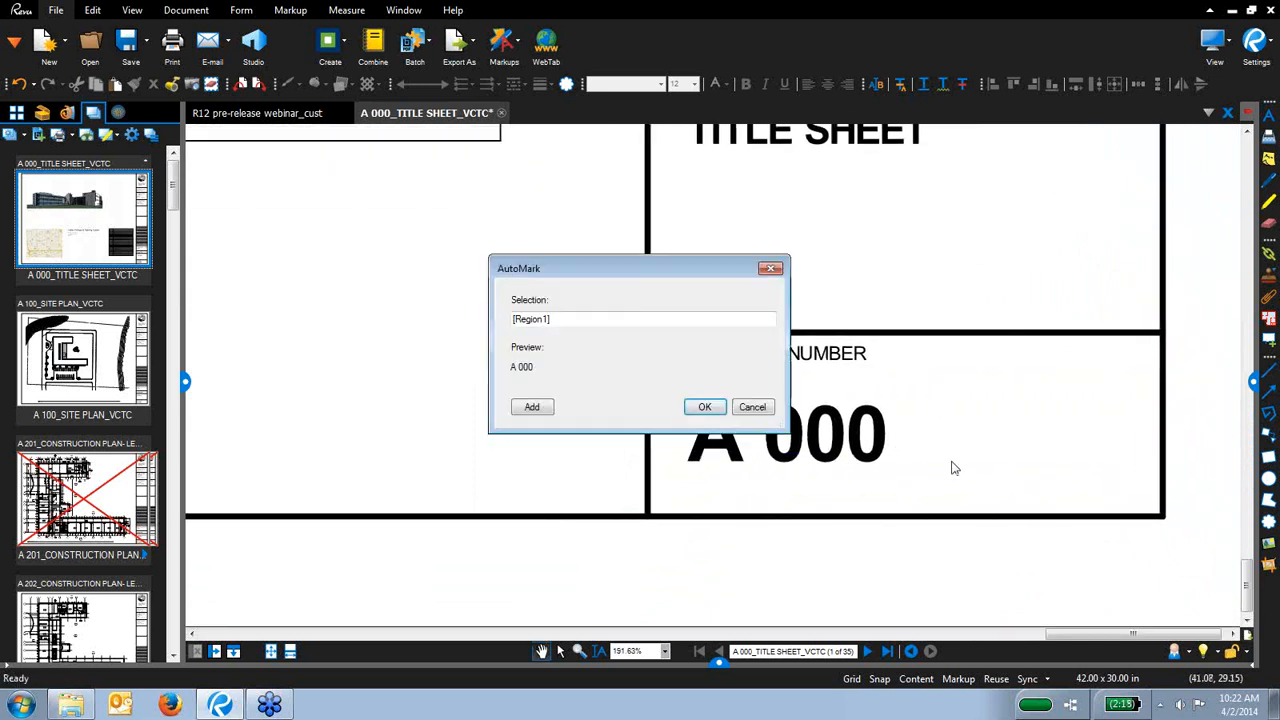
left_click_drag(763, 202, 787, 194)
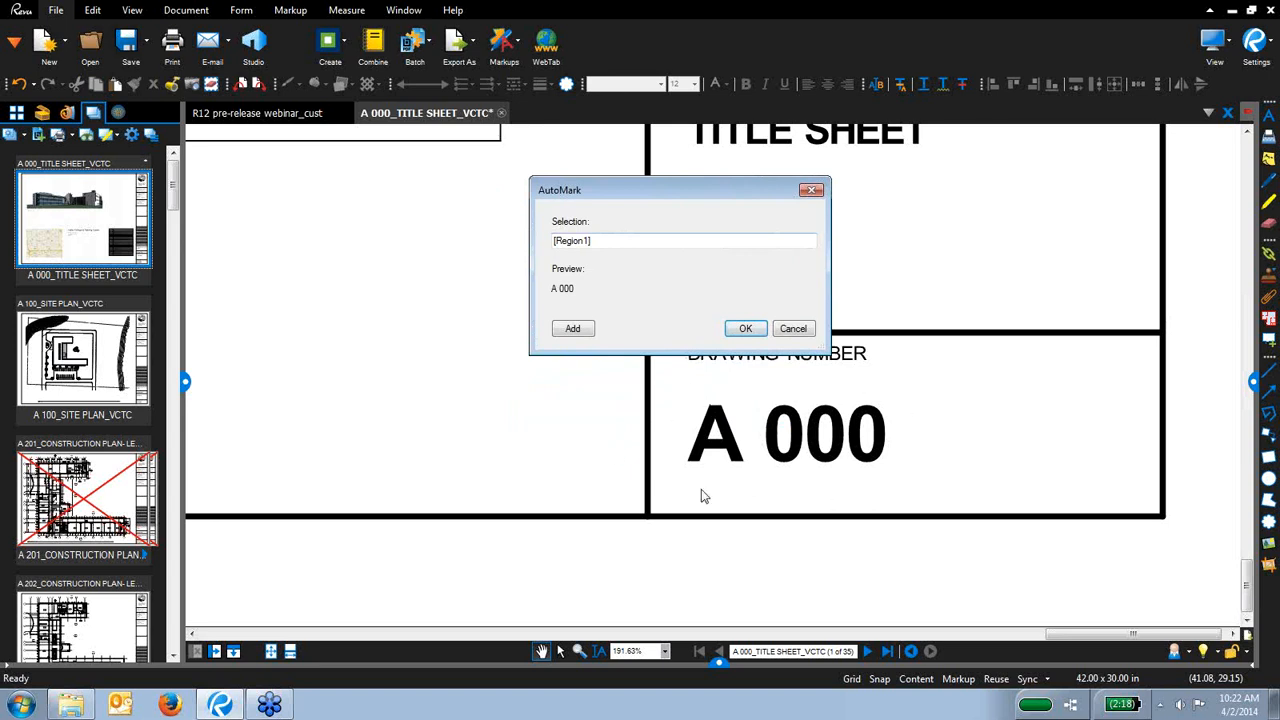
left_click(745, 328)
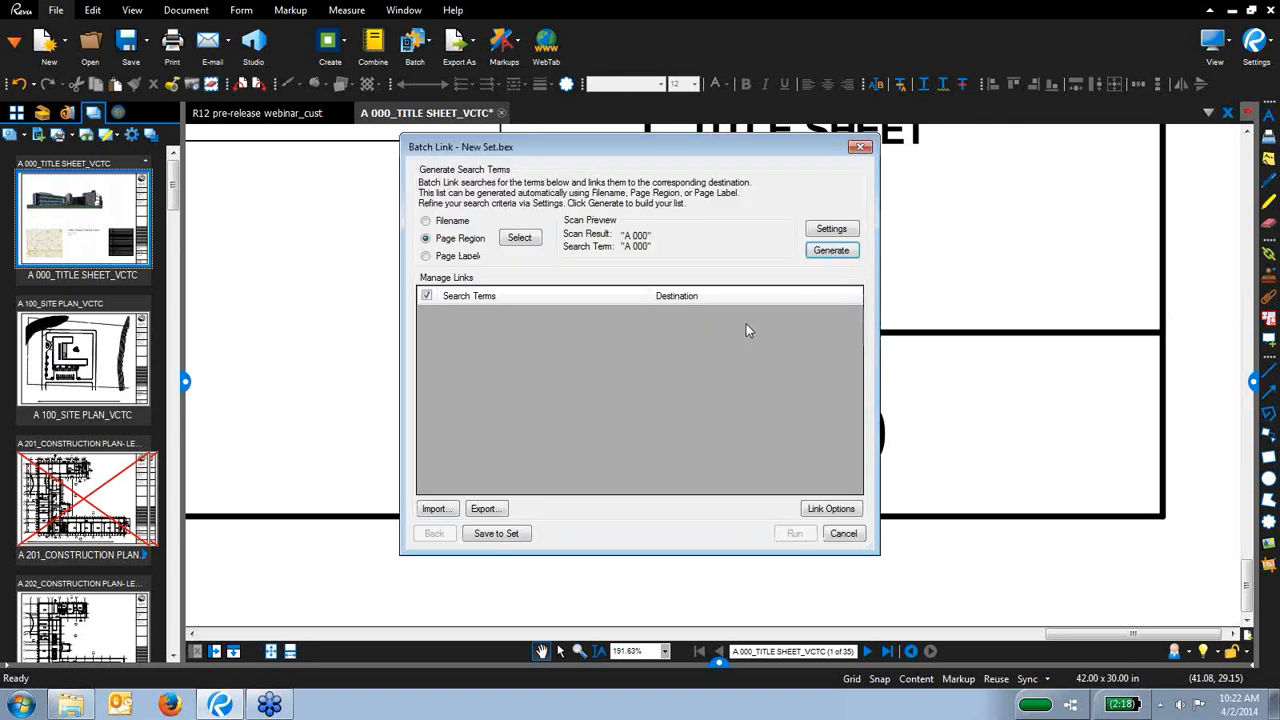
Generate the Batch Link search terms and check the link destinations for A 201 and A 300
left_click(831, 251)
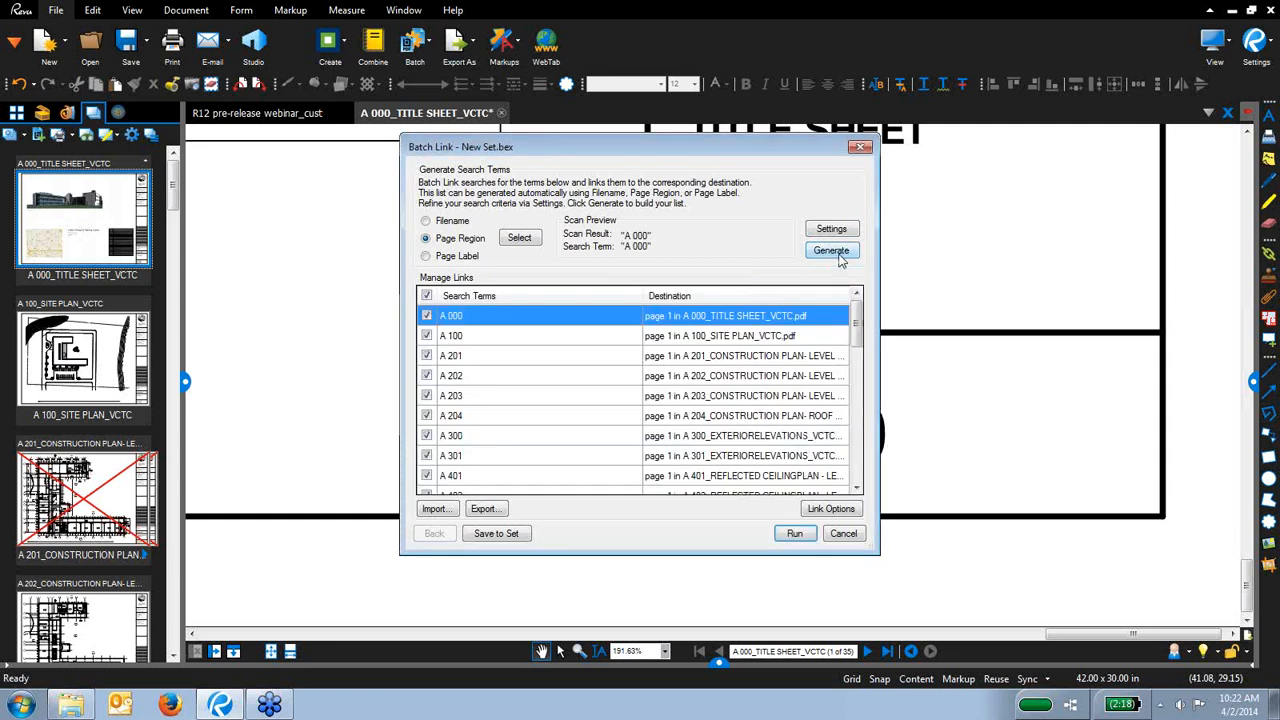
left_click(468, 360)
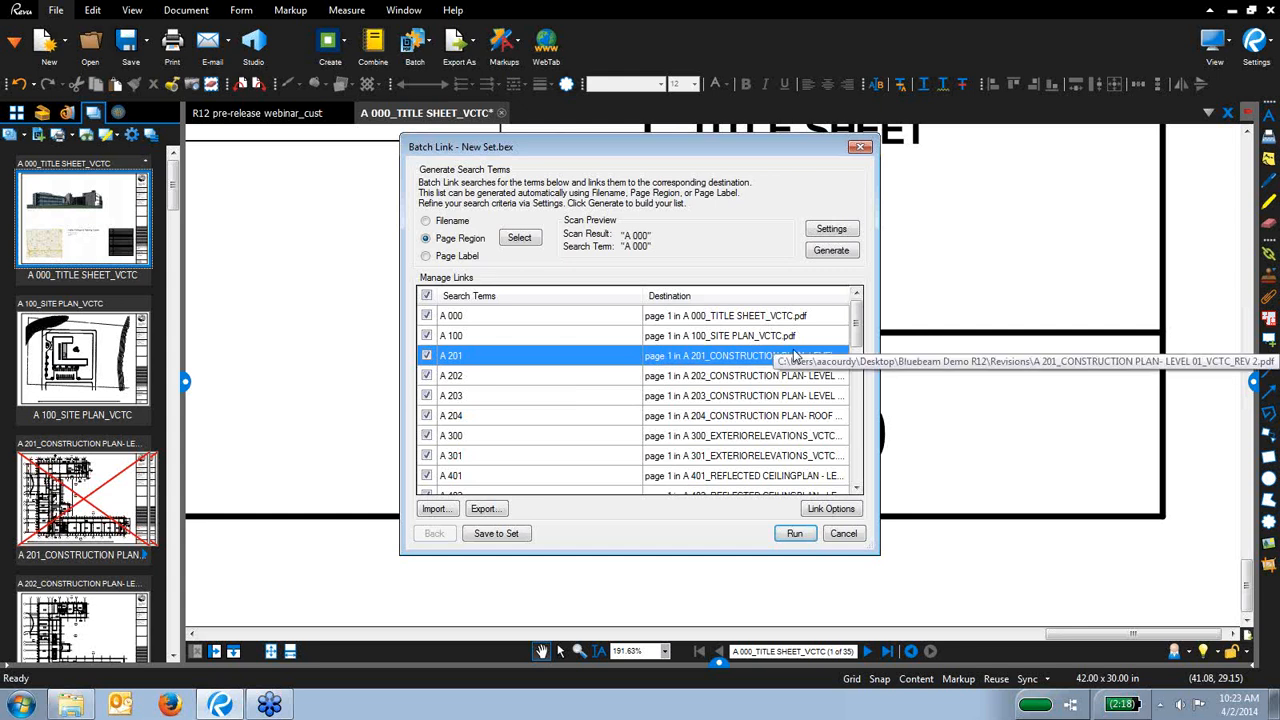
left_click(535, 440)
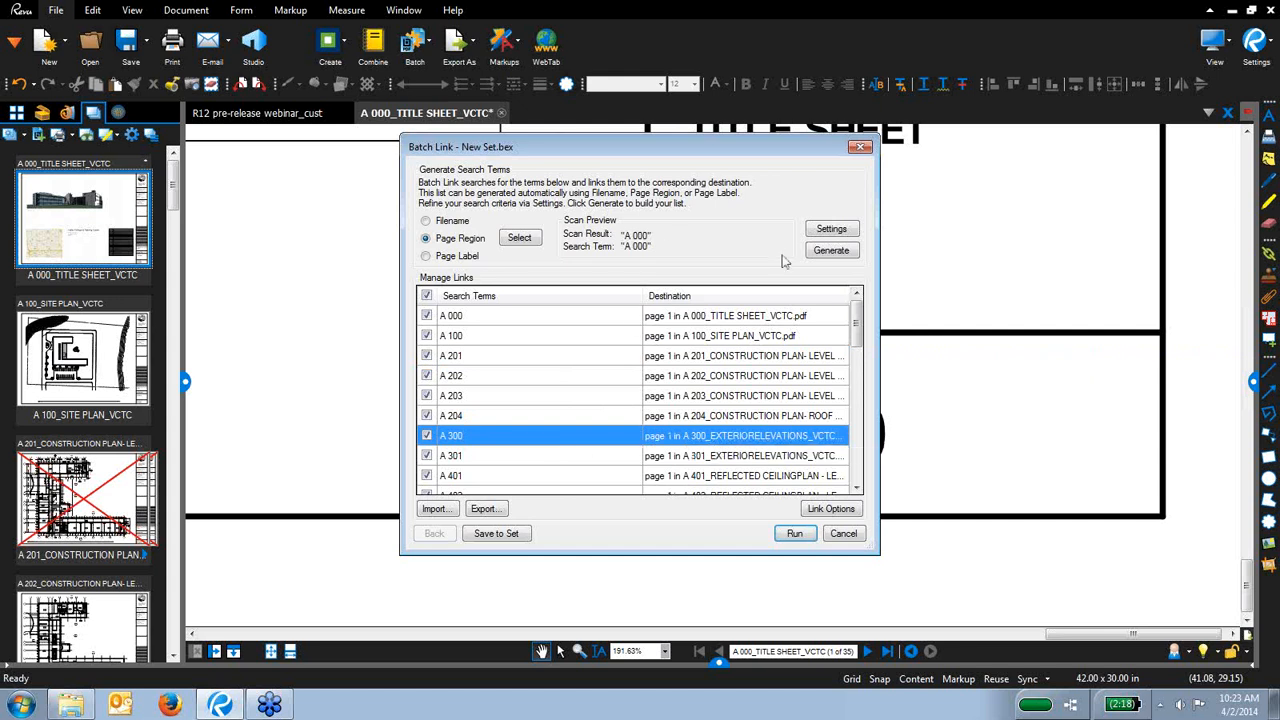
Set the Batch Link options to highlight links in cyan
left_click(824, 509)
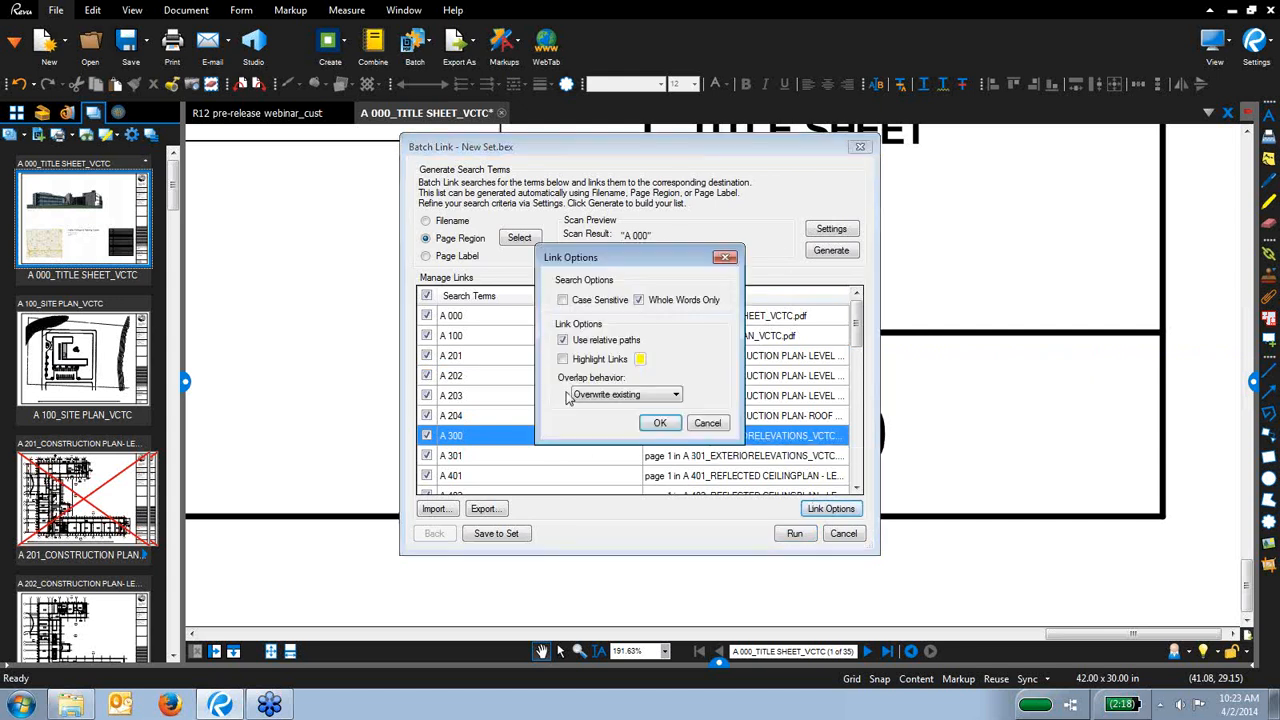
left_click(563, 359)
left_click(640, 359)
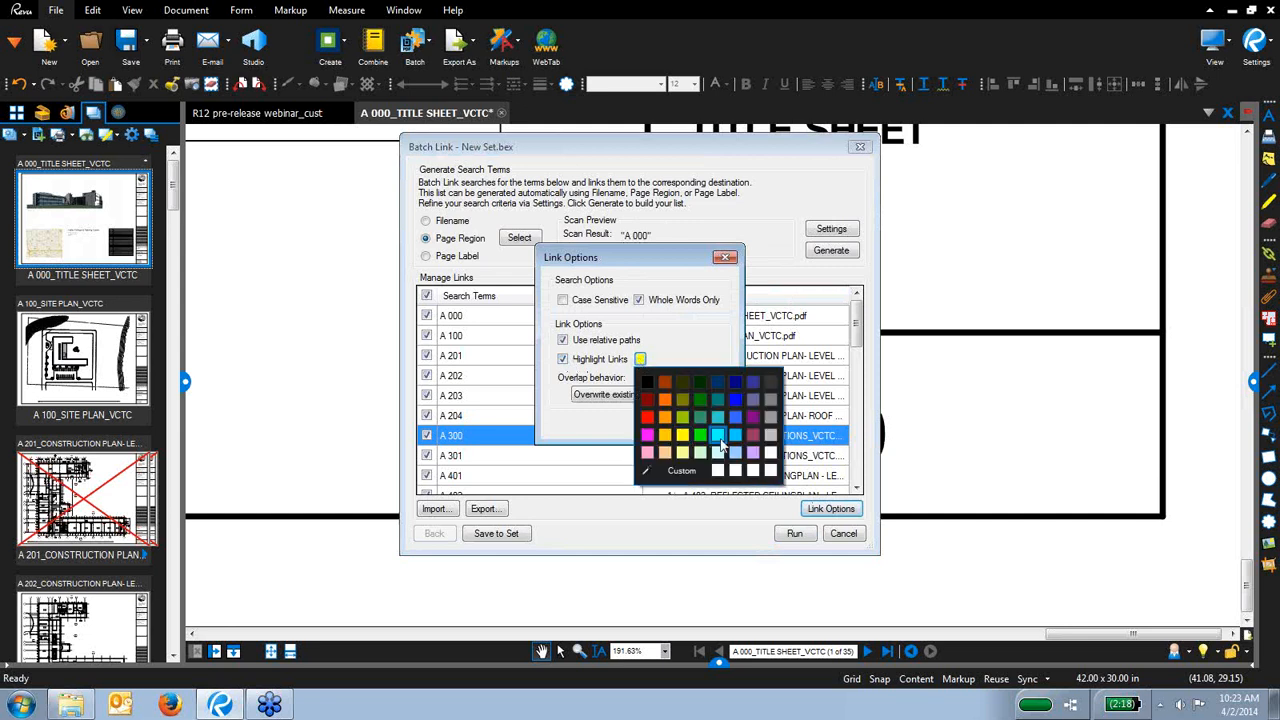
left_click(716, 436)
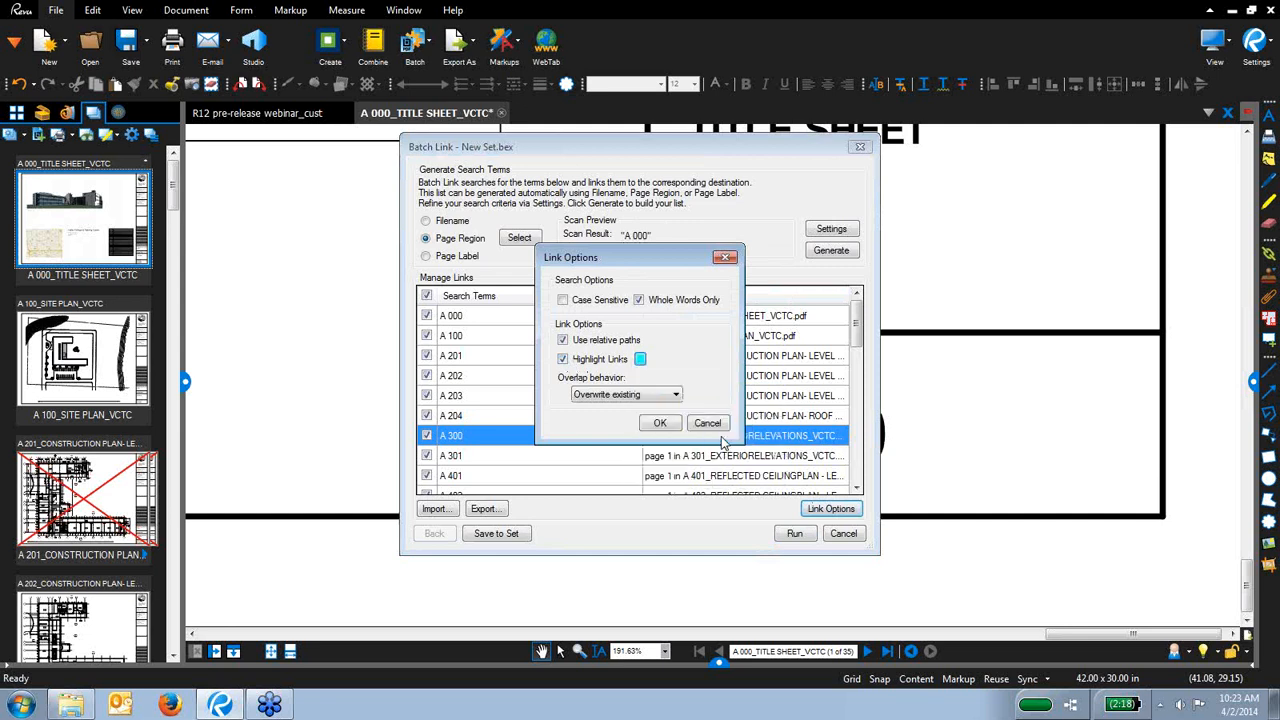
left_click(660, 423)
Run Batch Link on the set, close its summary, and check the sheet index on the title sheet
left_click(794, 533)
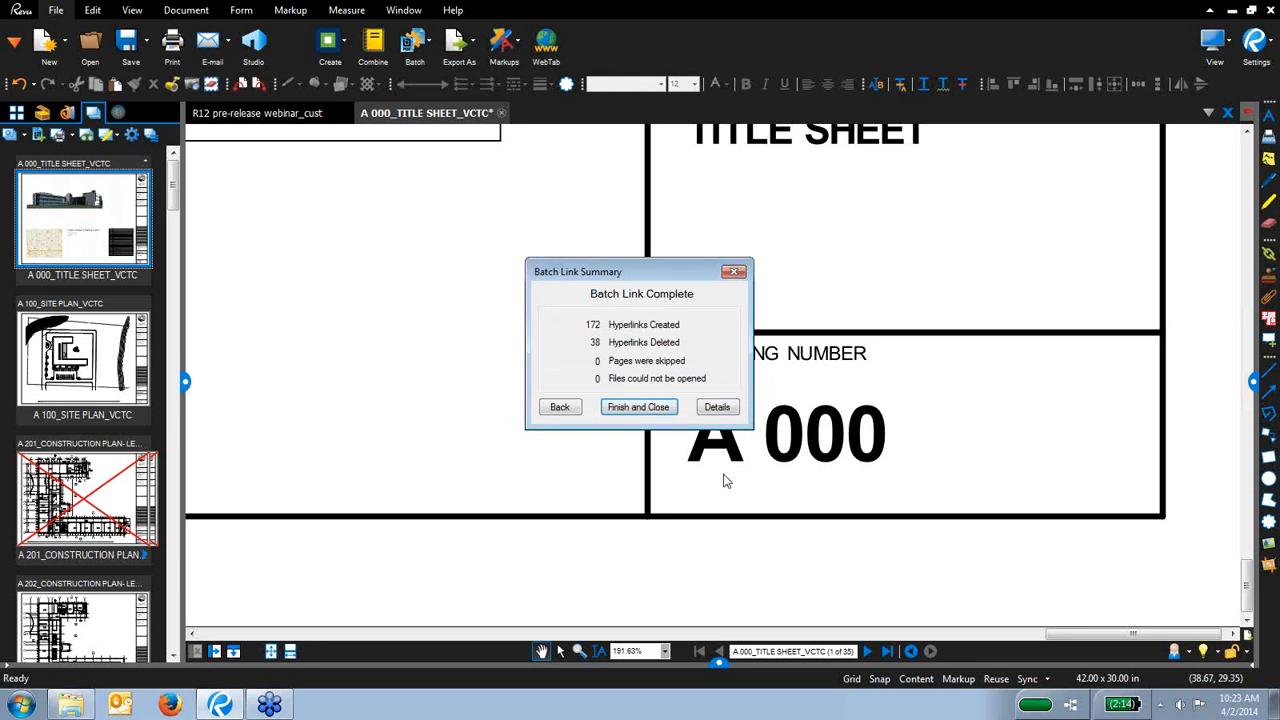
left_click(638, 407)
scroll(715, 480, "down", 4)
scroll(725, 500, "down", 3)
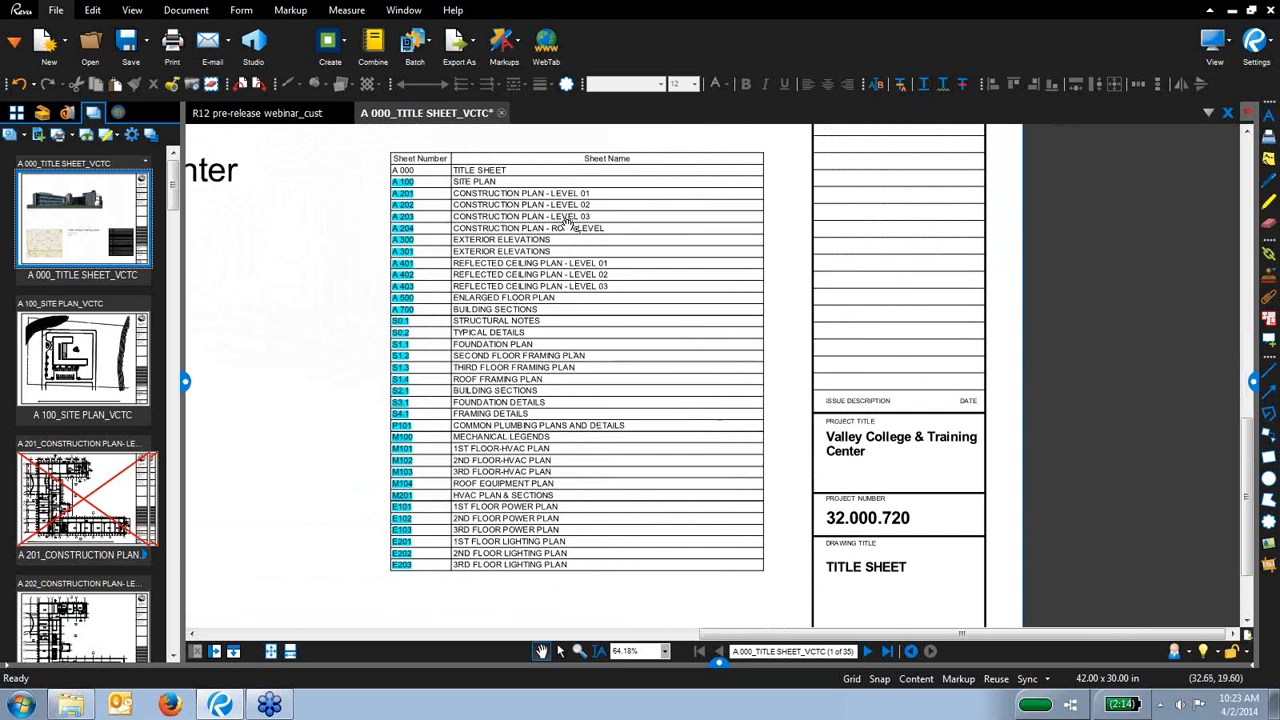
scroll(392, 222, "up", 3)
left_click_drag(569, 224, 582, 307)
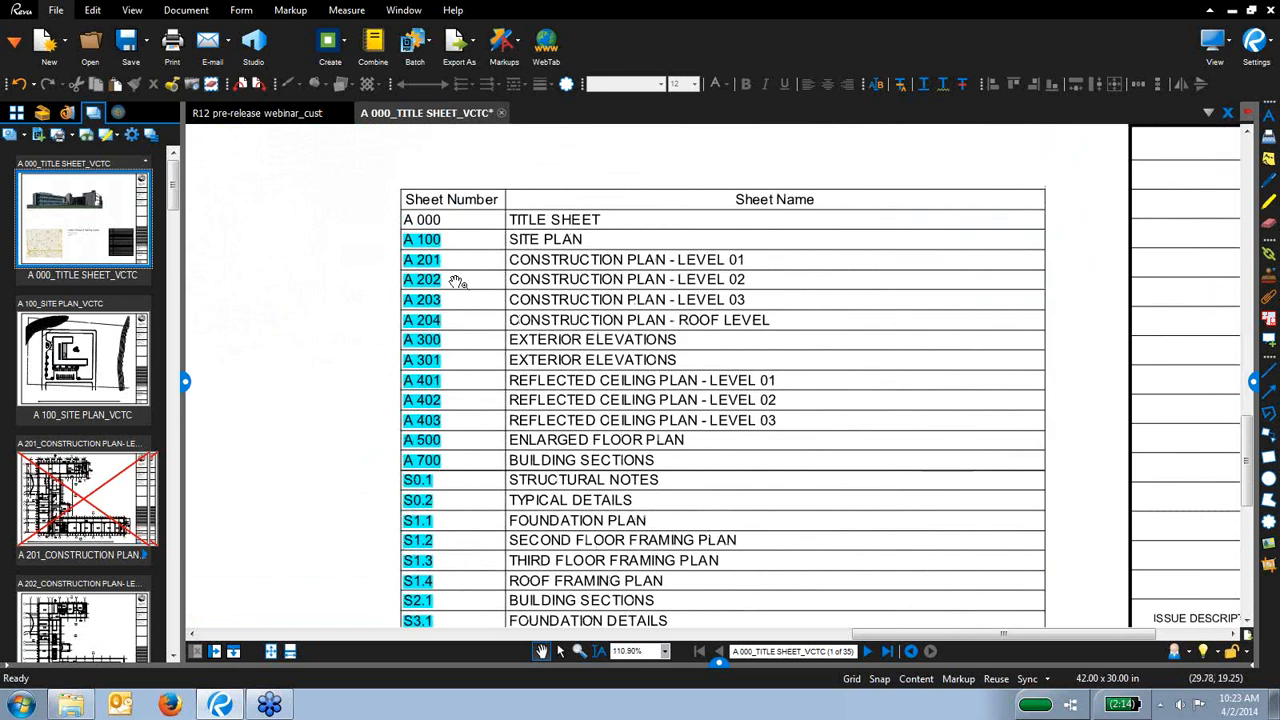
Test the A 201 link in the sheet index and follow the A 300 elevation reference on the Level 01 plan
left_click(421, 264)
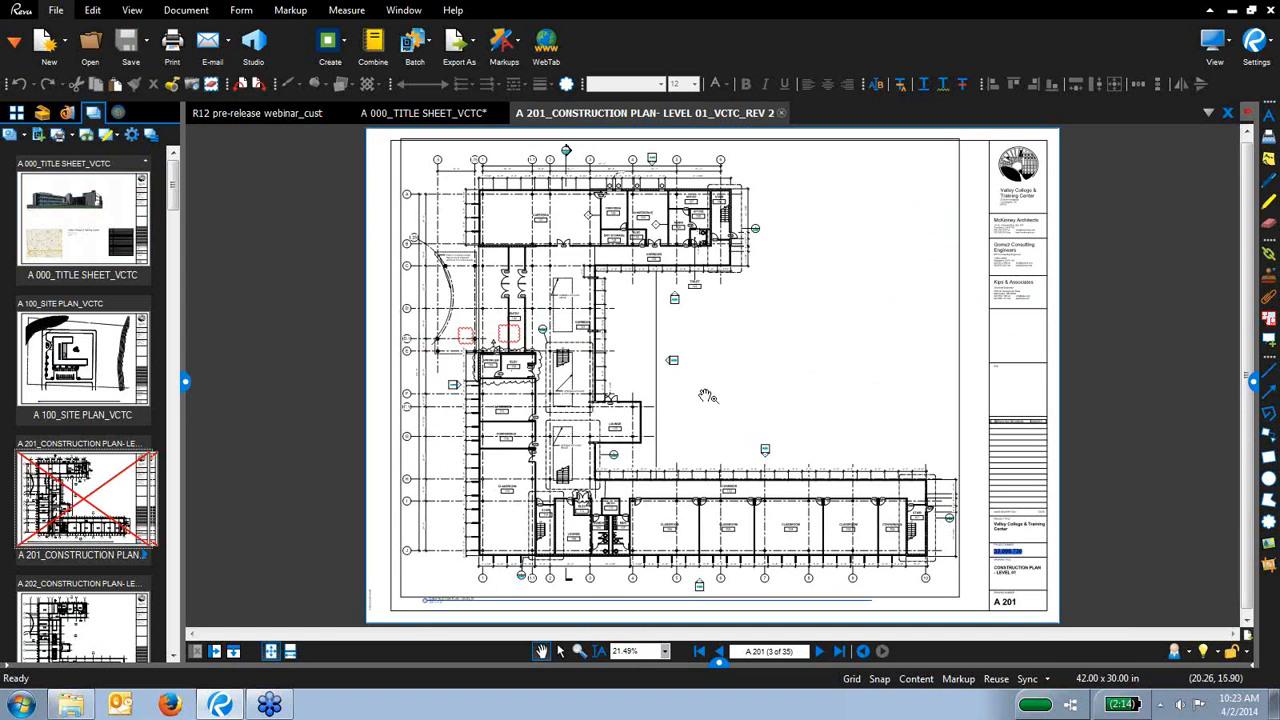
scroll(702, 391, "up", 2)
scroll(702, 391, "up", 5)
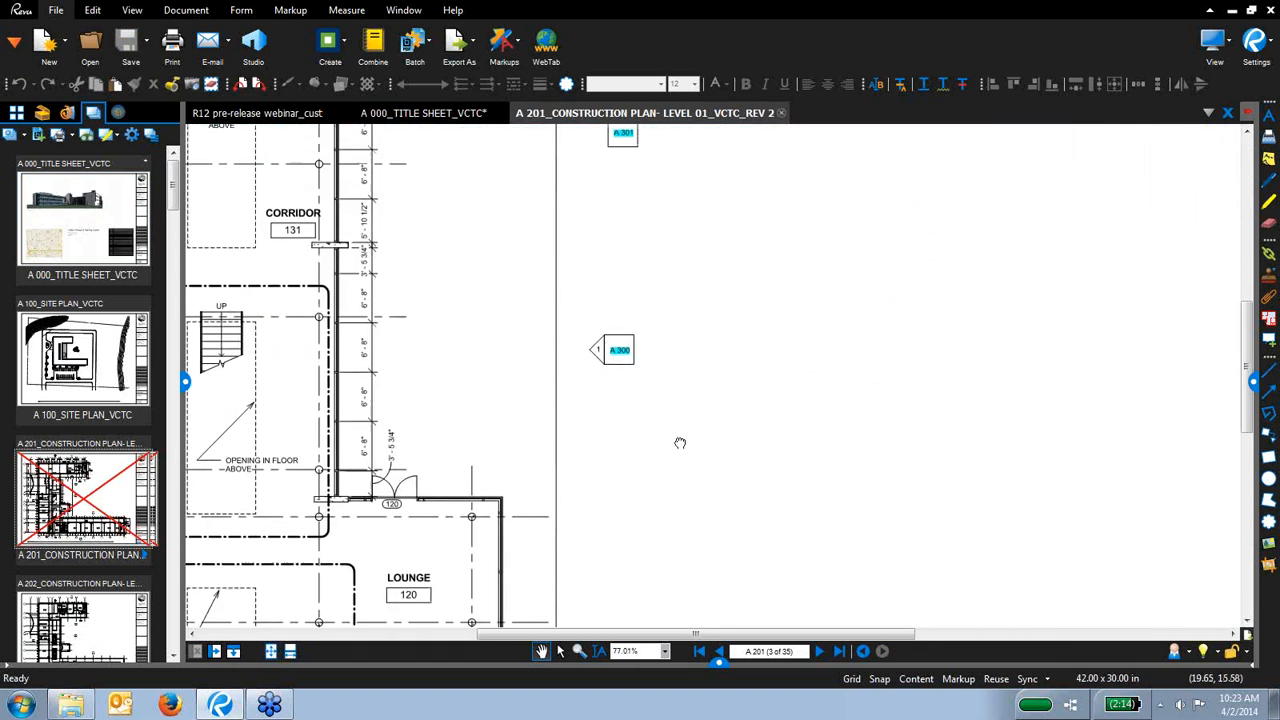
left_click_drag(685, 452, 660, 394)
left_click(625, 334)
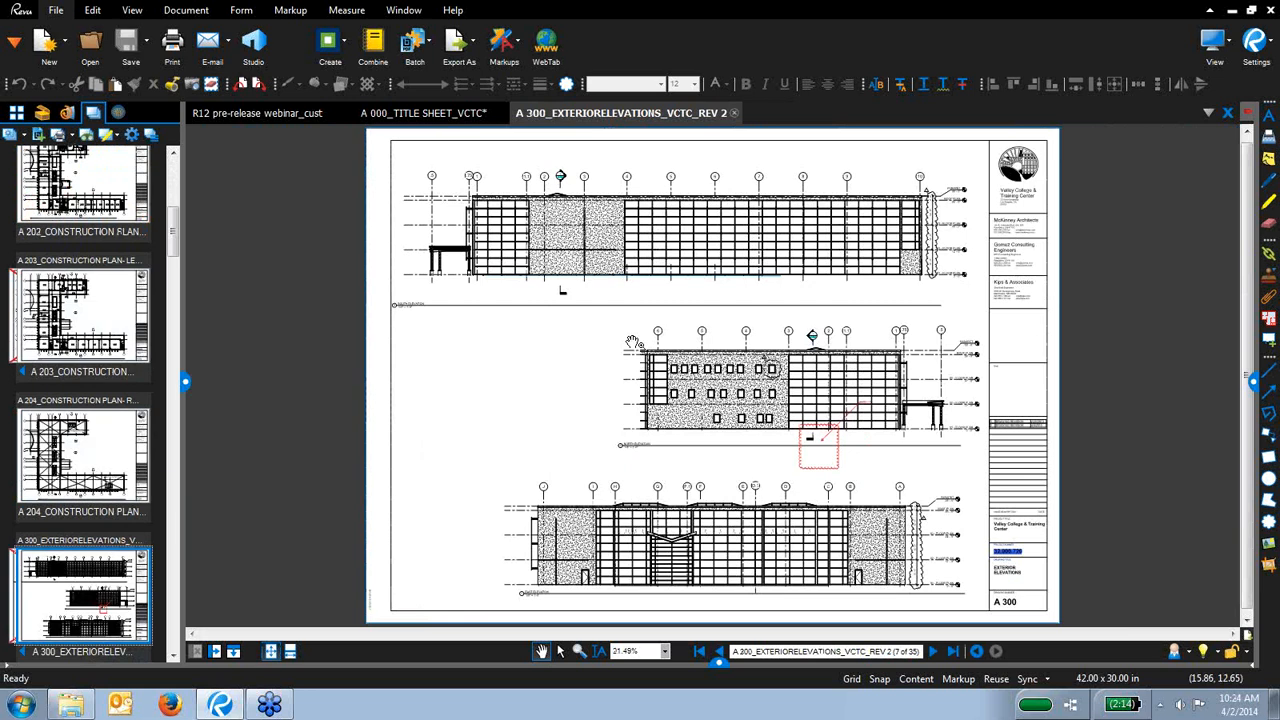
Follow the A 700 section reference above the north elevation to the building sections sheet
scroll(860, 362, "up", 5)
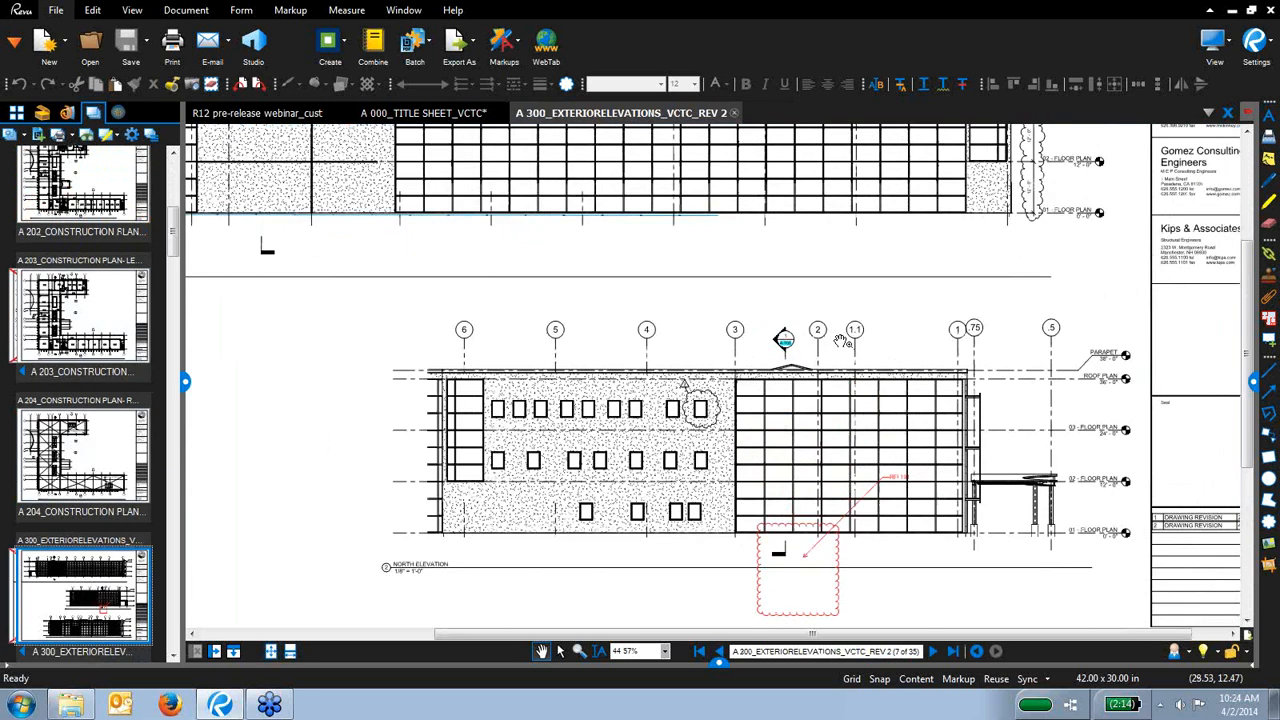
left_click_drag(829, 397, 847, 282)
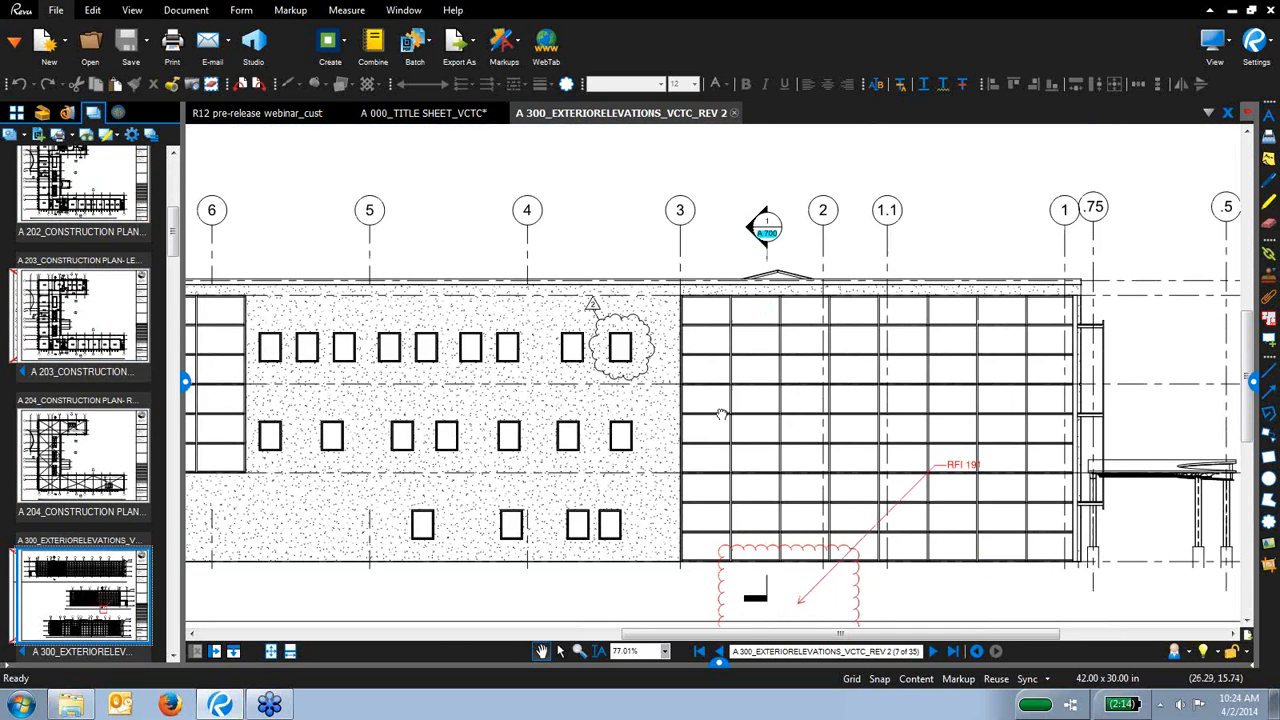
left_click_drag(727, 404, 750, 360)
left_click(789, 182)
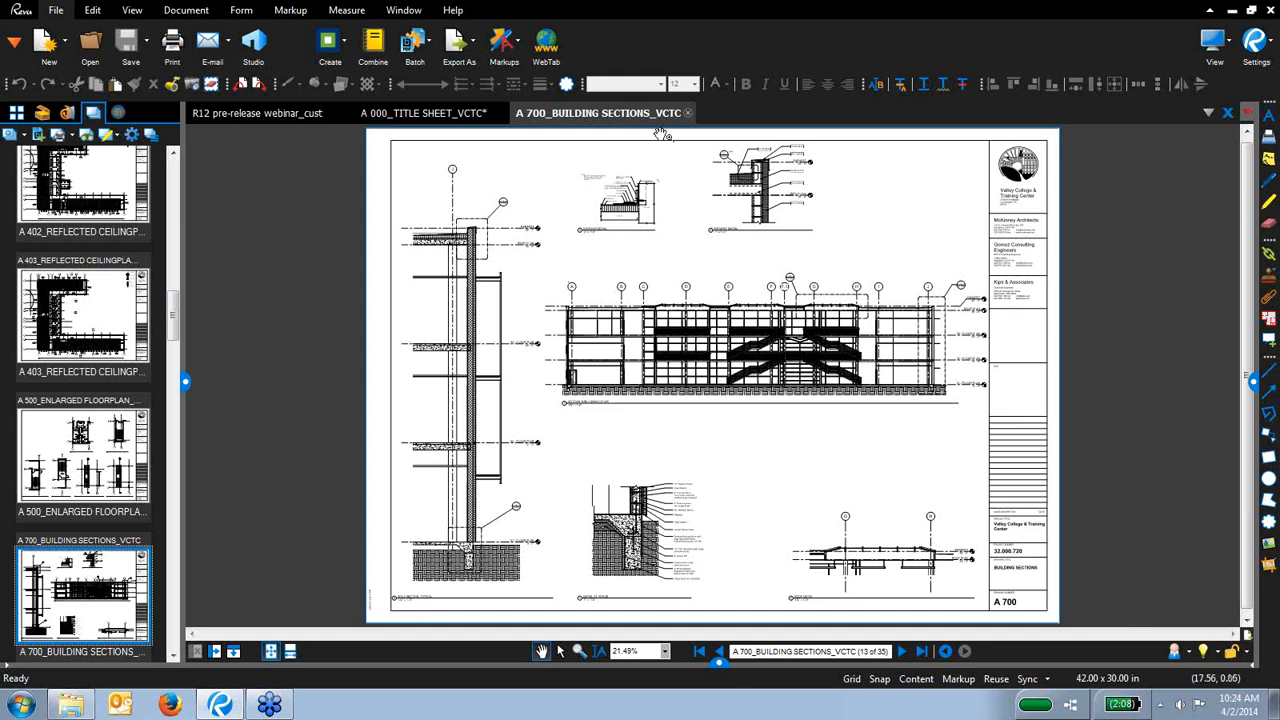
Show the feature list in the R12 pre-release webinar slides, and open A201_Estimation.pdf from the pinned Measurements files
left_click(277, 118)
left_click_drag(643, 523, 646, 391)
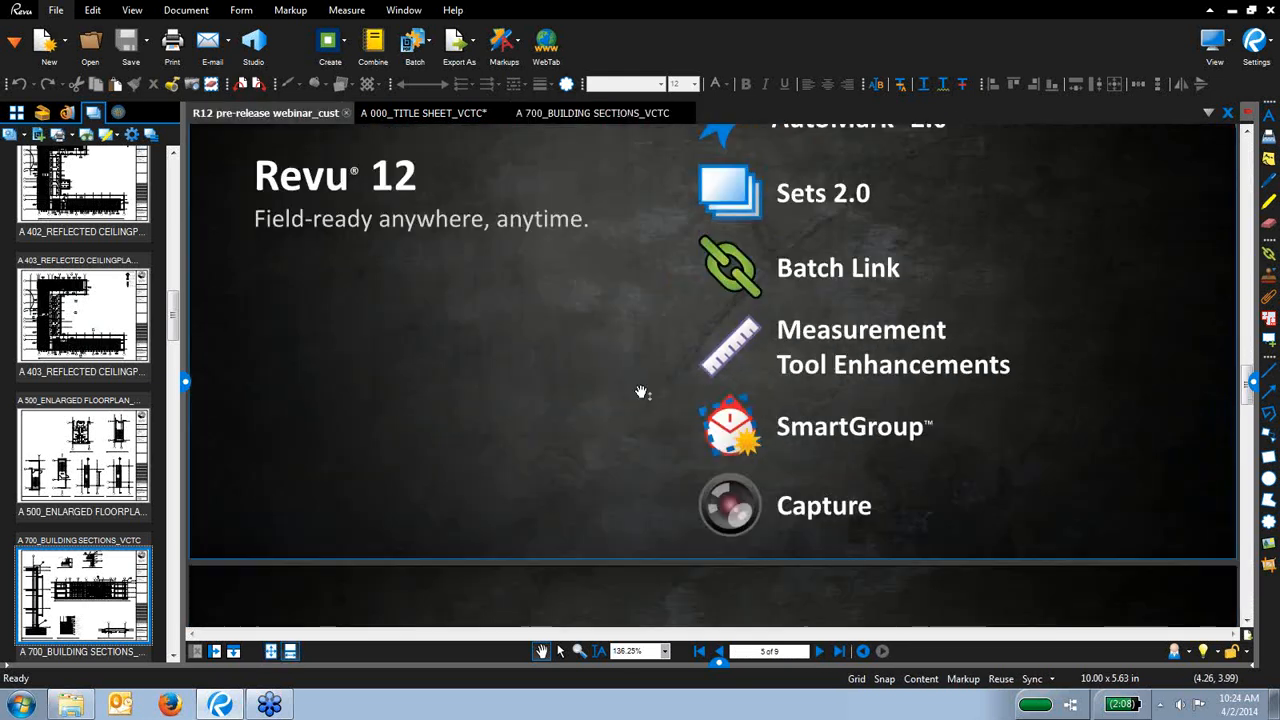
left_click(16, 46)
left_click(33, 90)
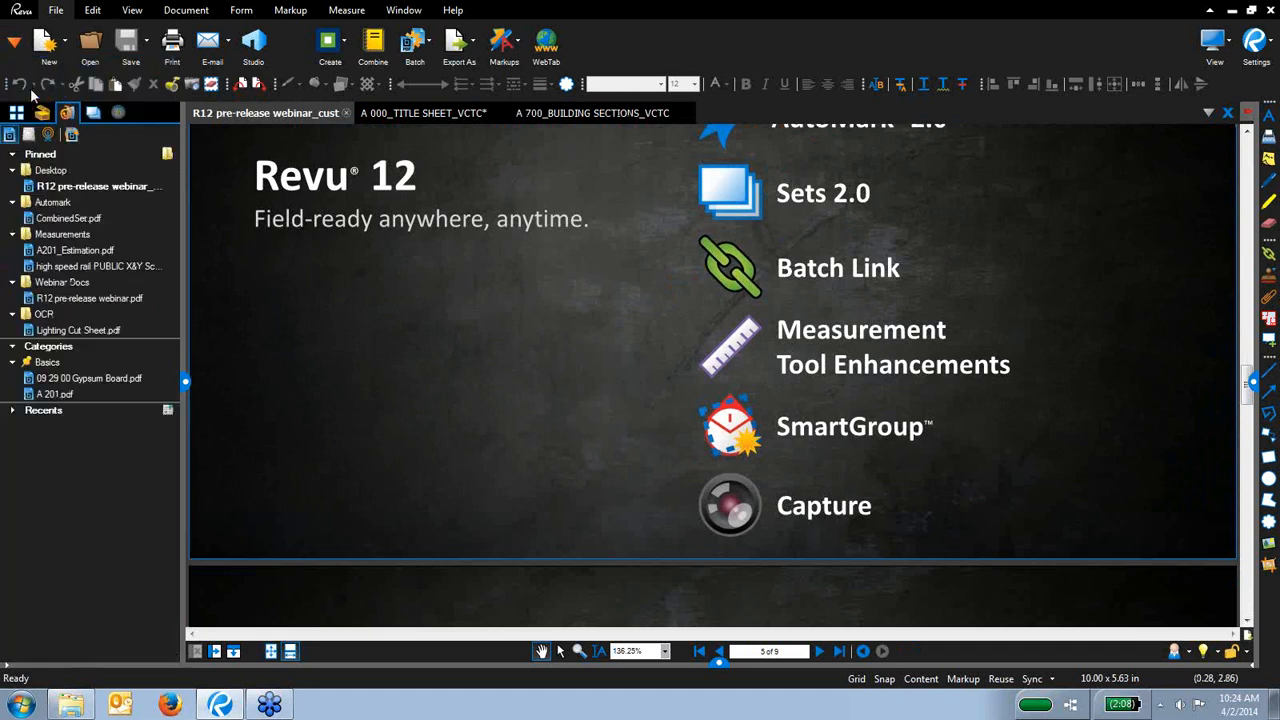
left_click(76, 250)
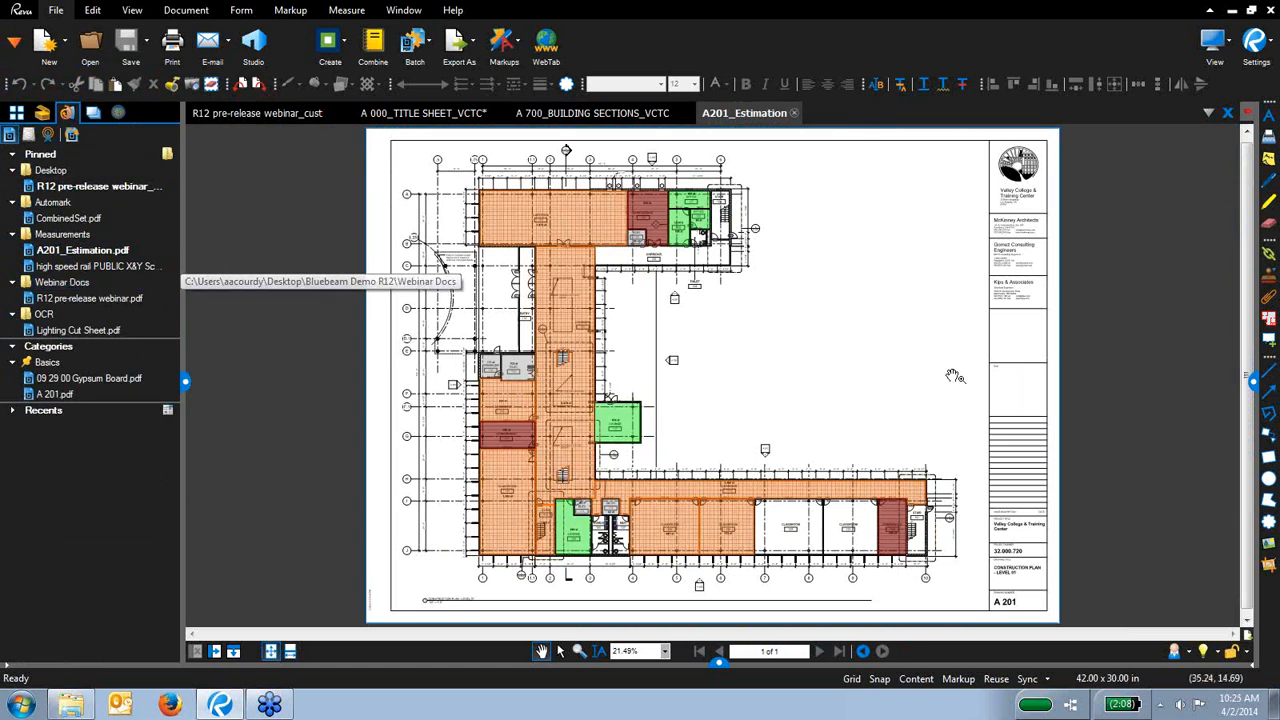
Switch the interface to the Takeoff profile
scroll(762, 370, "up", 1)
scroll(762, 370, "up", 5)
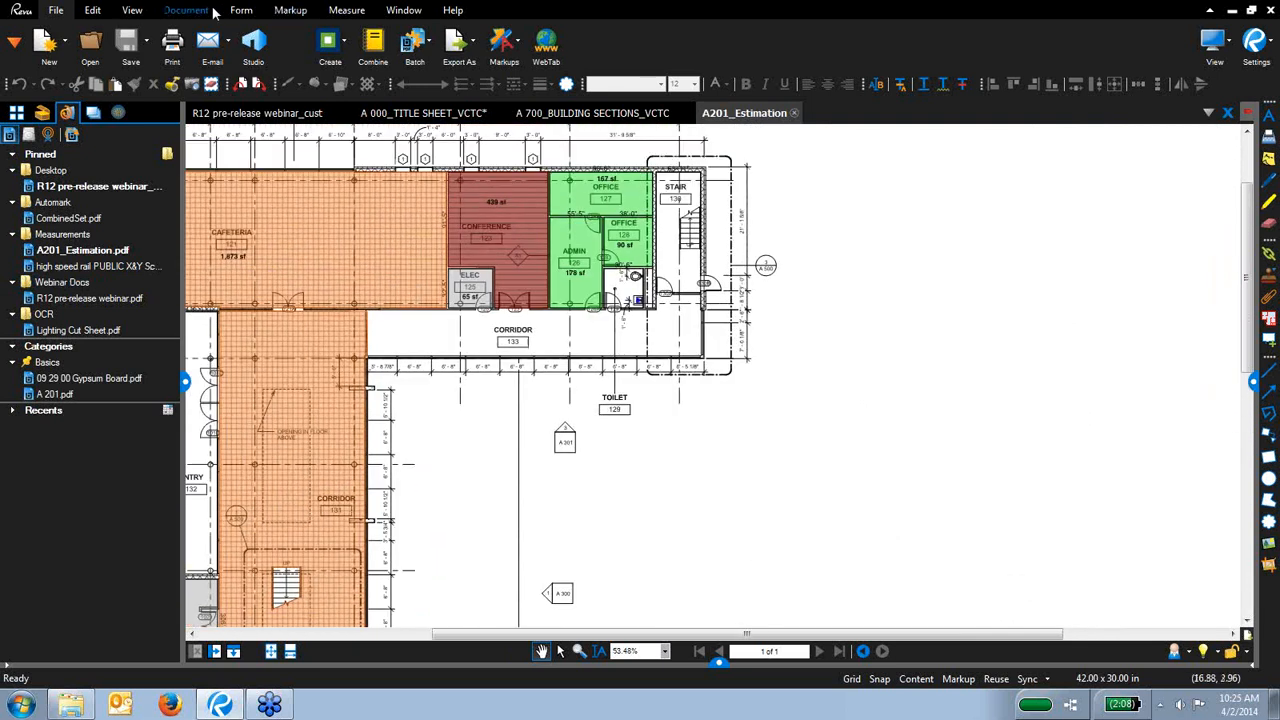
left_click(130, 12)
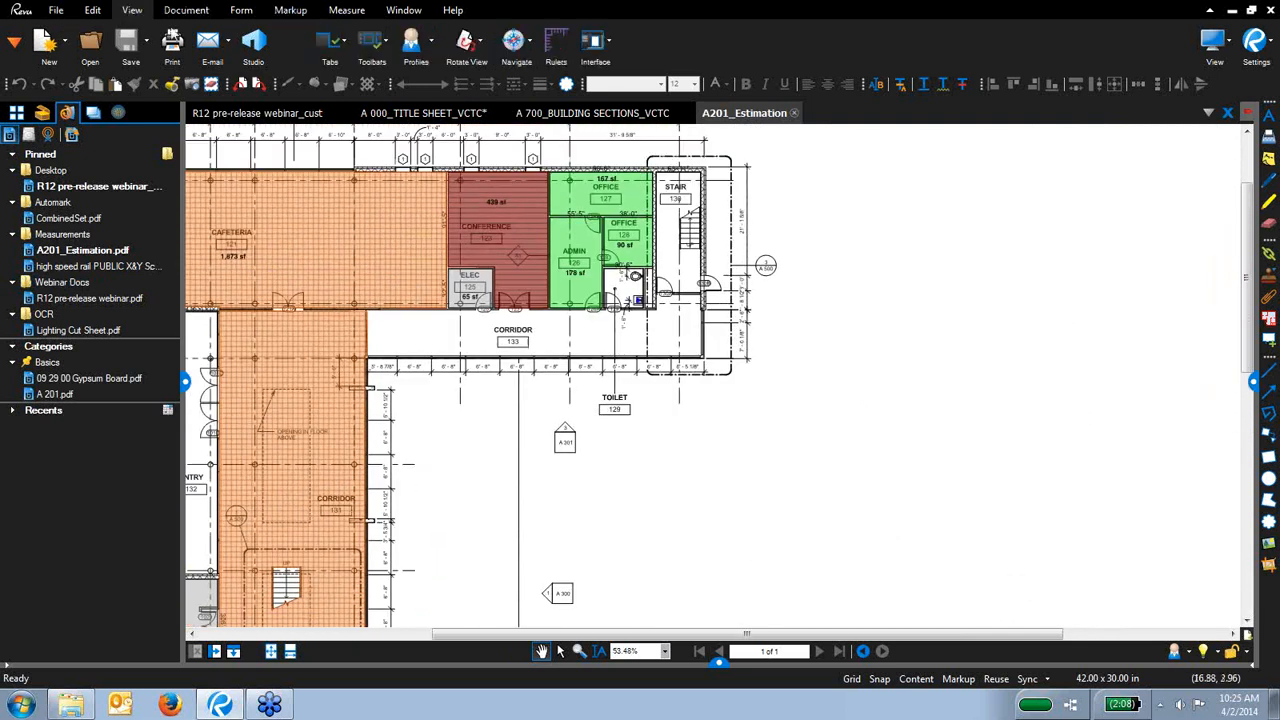
left_click(414, 42)
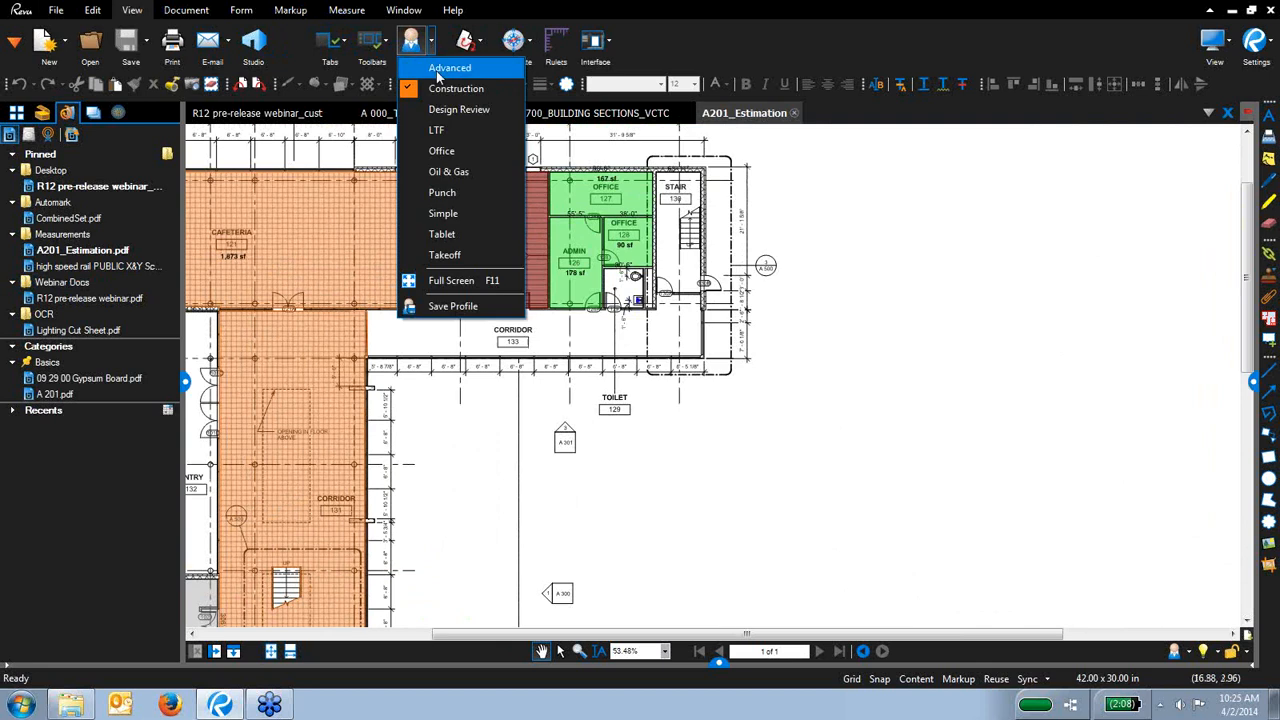
left_click(444, 255)
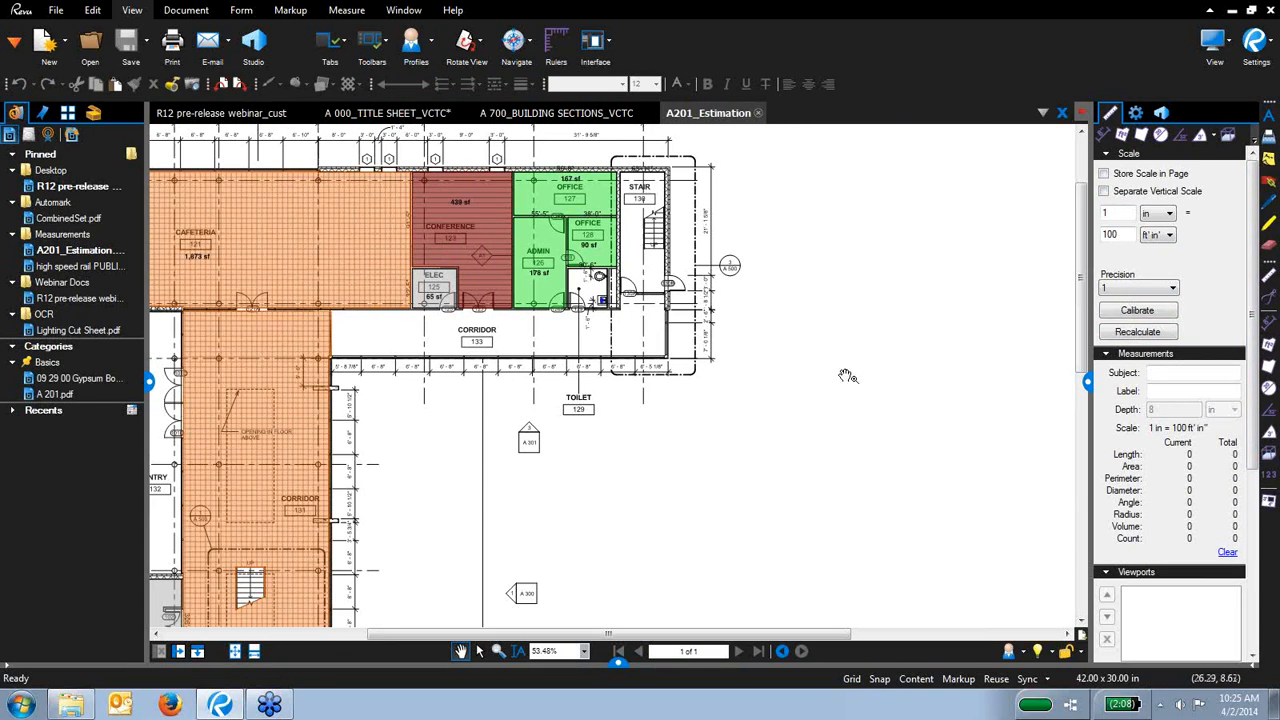
Calibrate the measurement scale from one dimensioned bay between grid lines 4 and 5, entering 6'8" as its length
left_click_drag(656, 497, 681, 276)
scroll(682, 272, "down", 3)
scroll(622, 508, "up", 2)
scroll(621, 508, "up", 3)
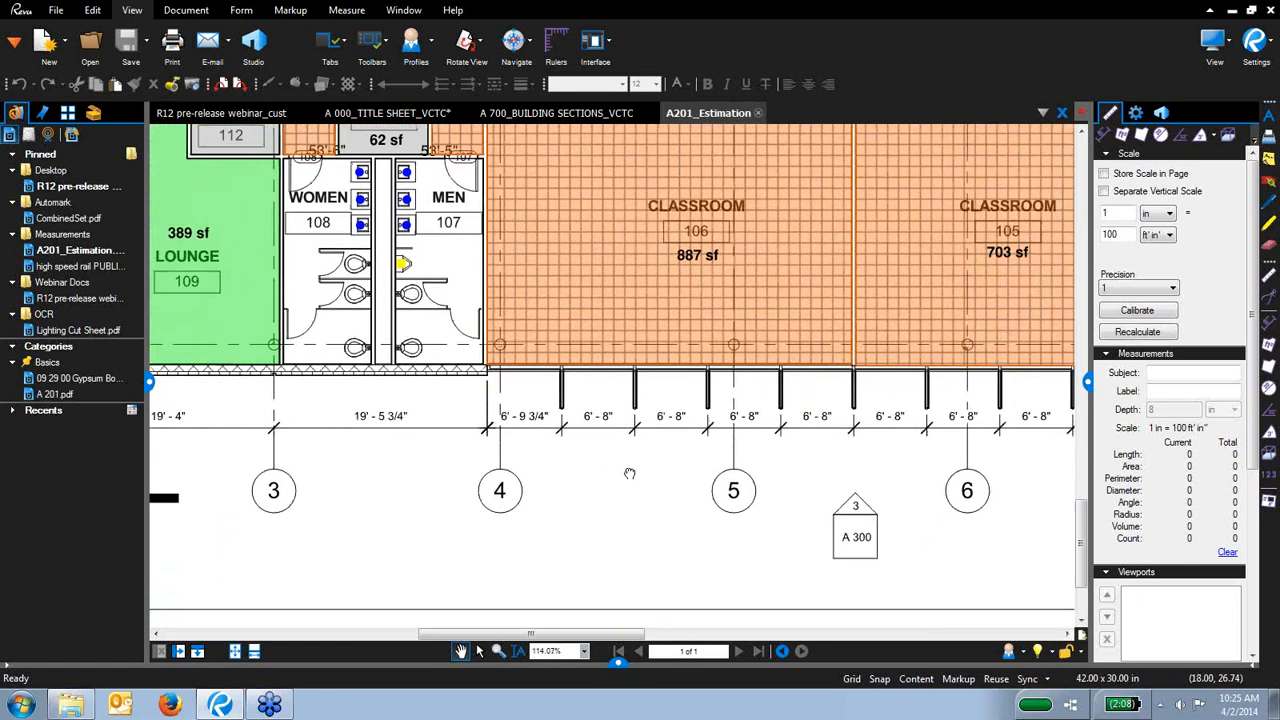
scroll(634, 468, "up", 3)
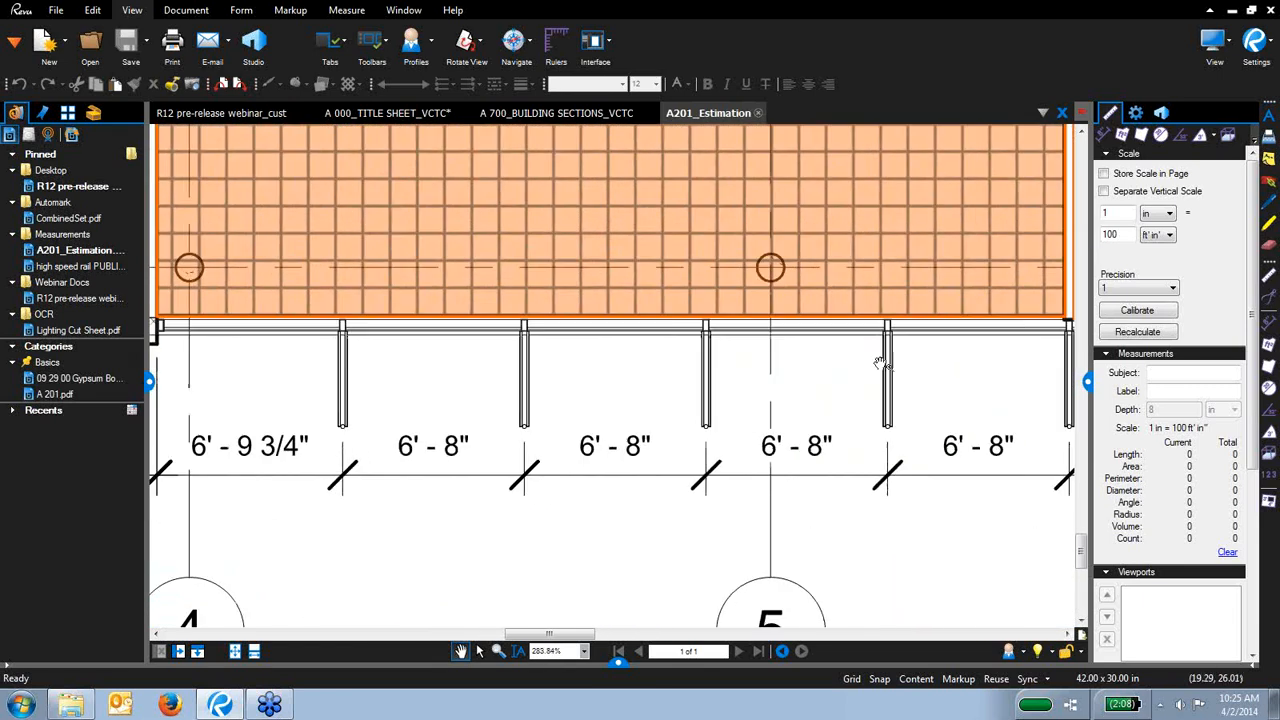
left_click(1140, 311)
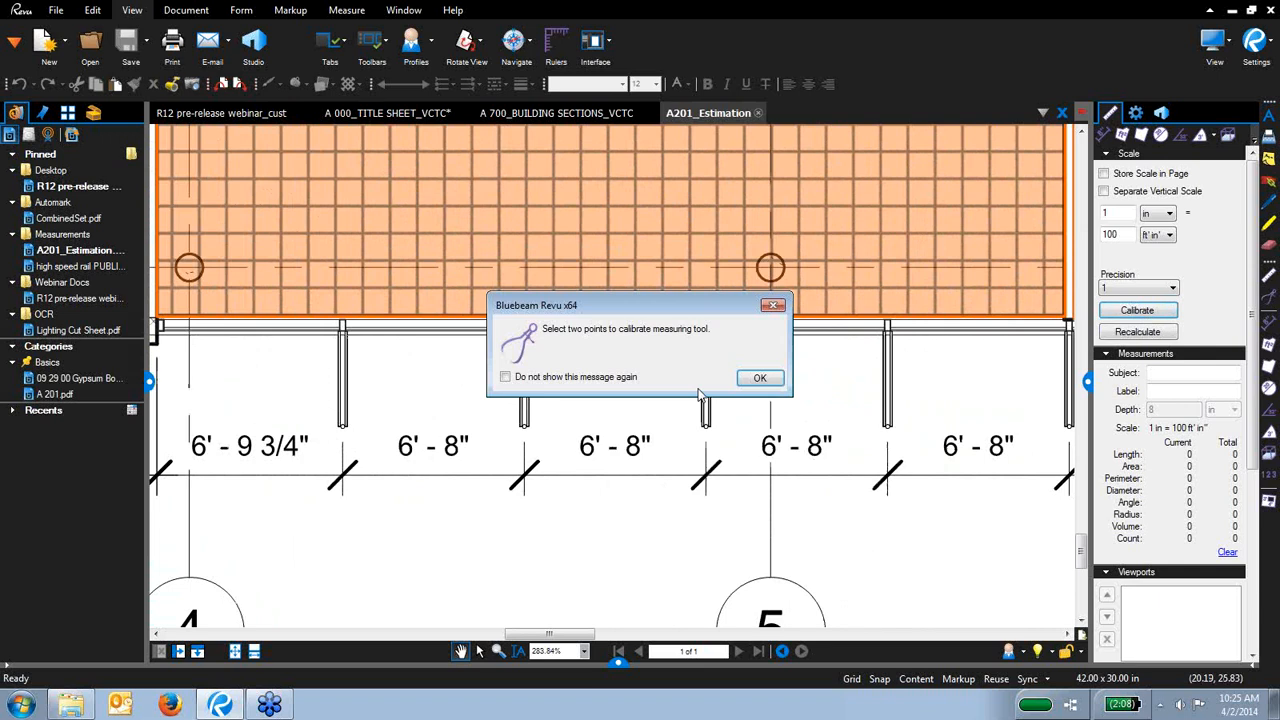
left_click(757, 378)
left_click_drag(524, 442, 706, 442)
type("6'8\"")
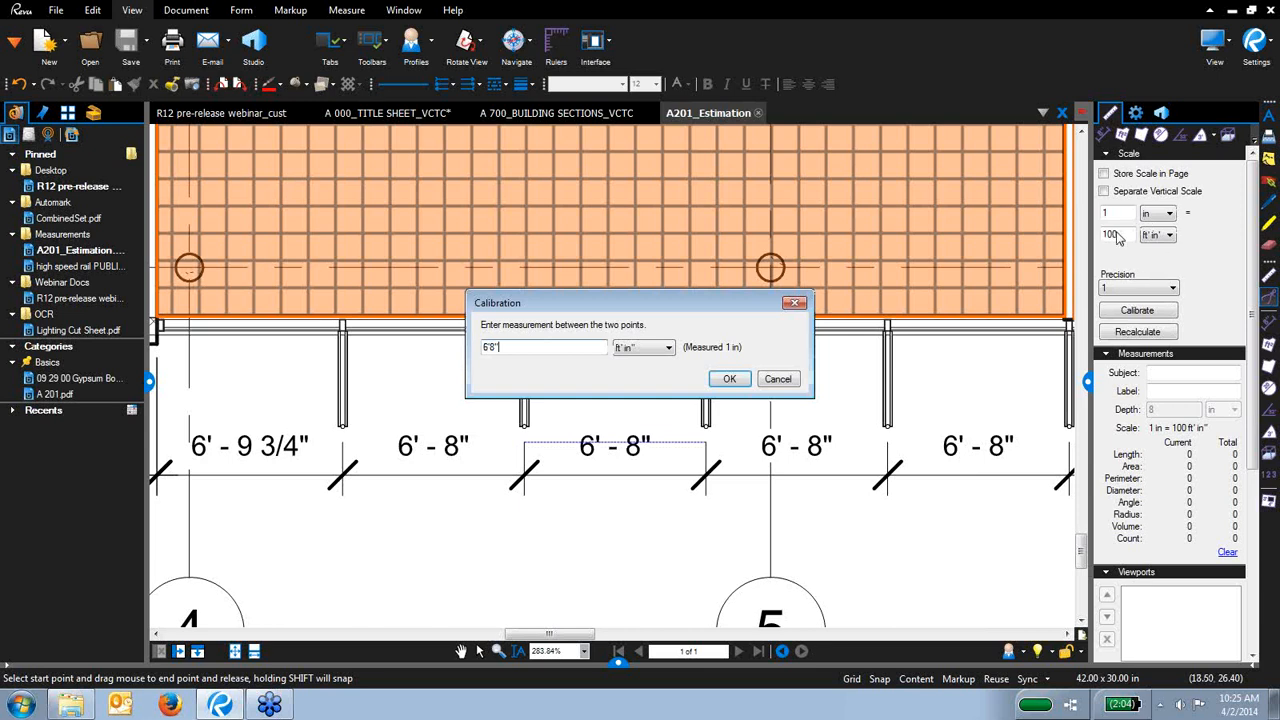
left_click(730, 380)
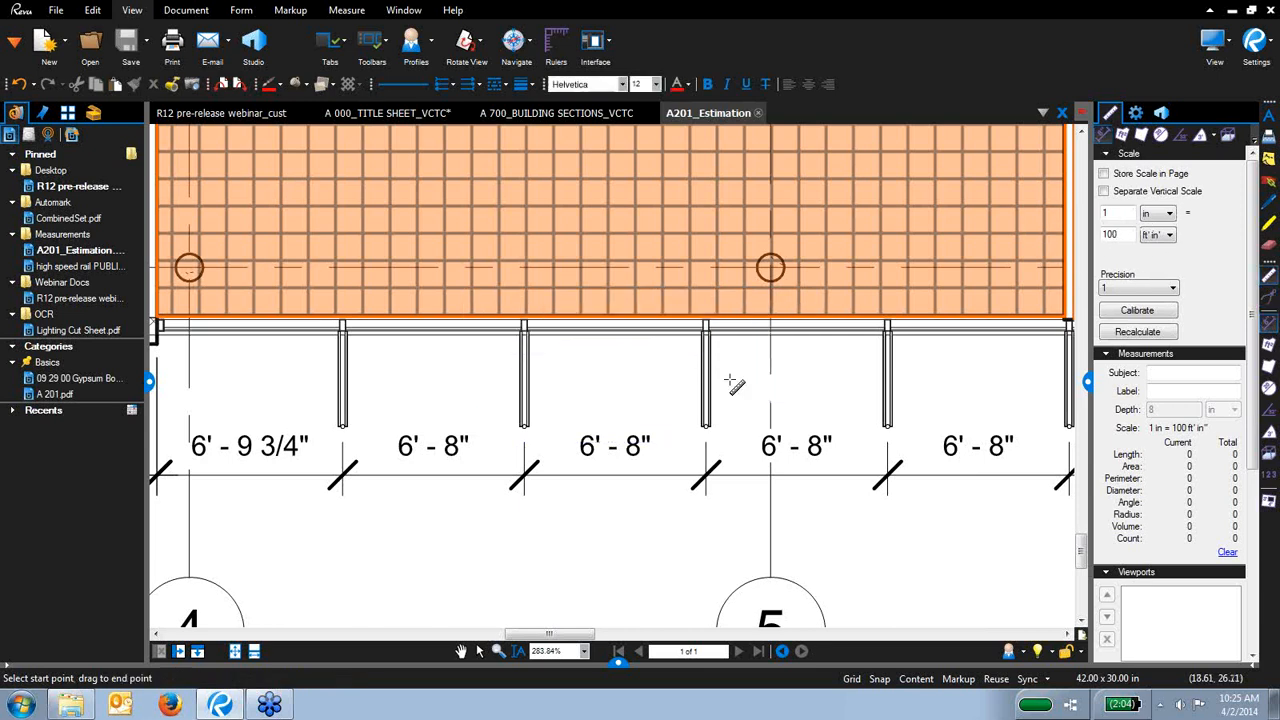
Place a length measurement between grid lines 2 and 3 below Lounge 109, and exit the measuring tool
scroll(758, 494, "up", 1)
left_click_drag(758, 494, 852, 476)
scroll(852, 476, "down", 5)
left_click_drag(166, 485, 496, 477)
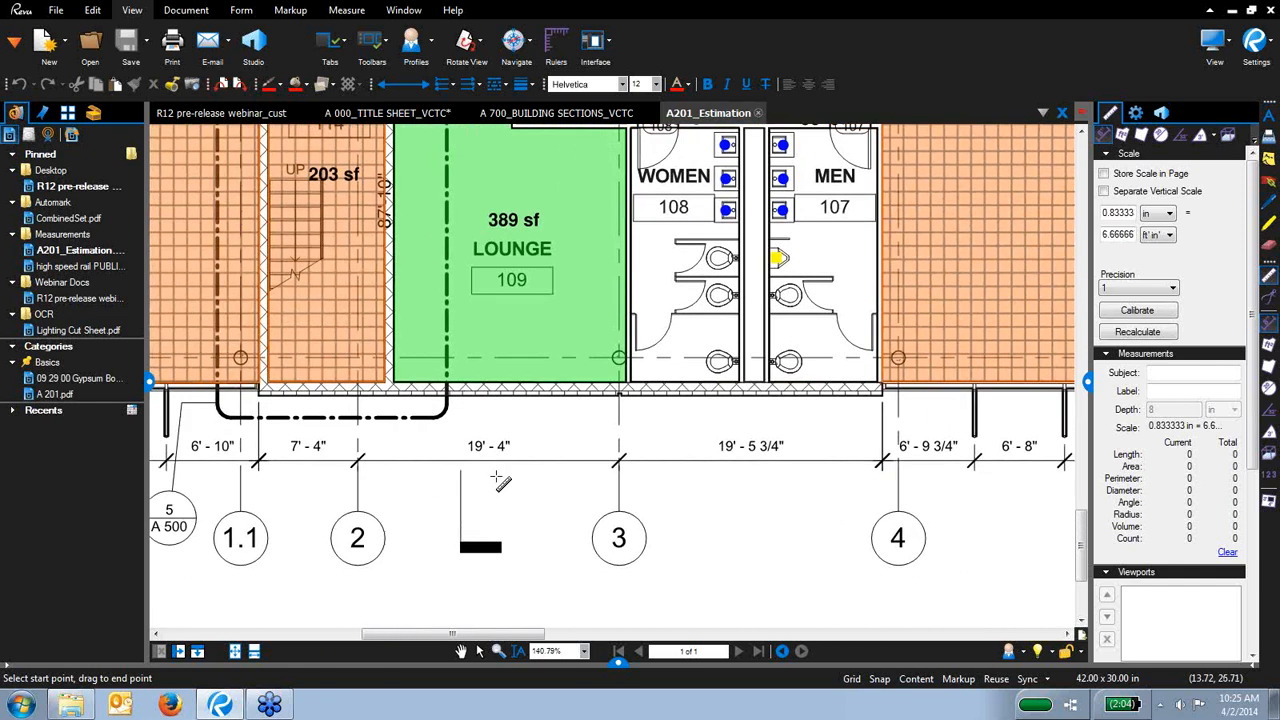
scroll(445, 461, "up", 1)
left_click_drag(319, 432, 695, 430)
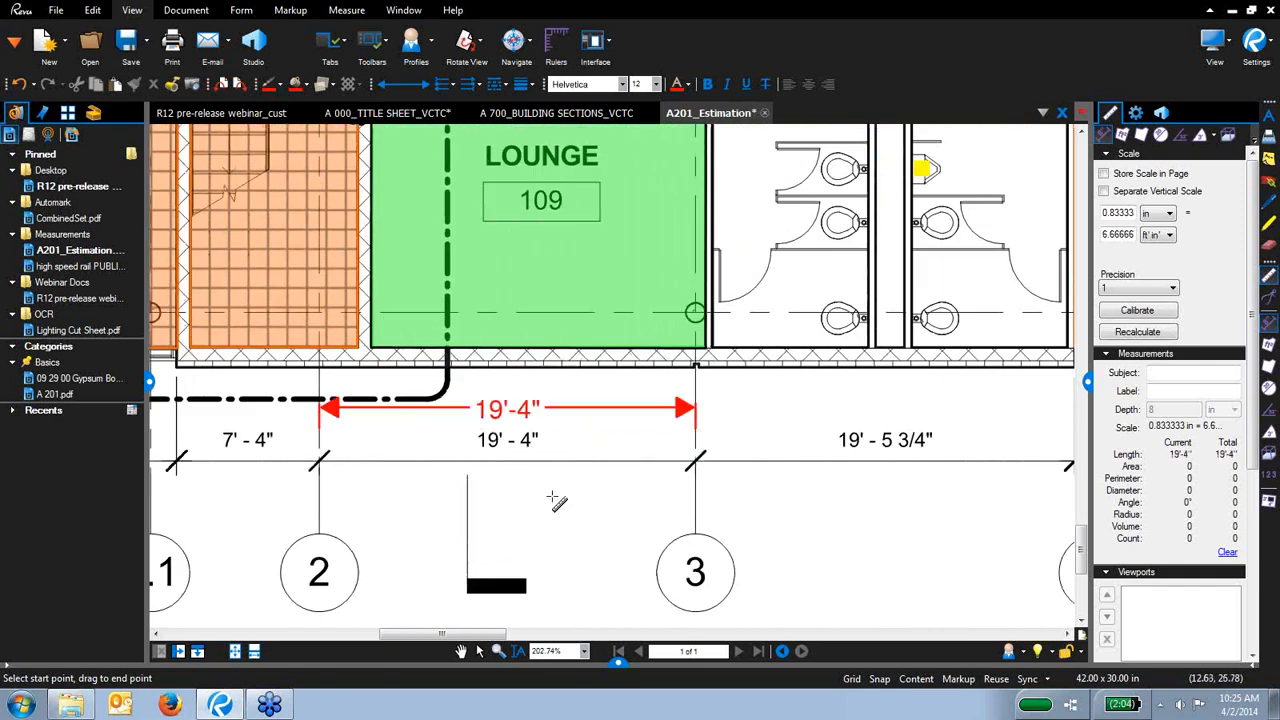
key("Escape")
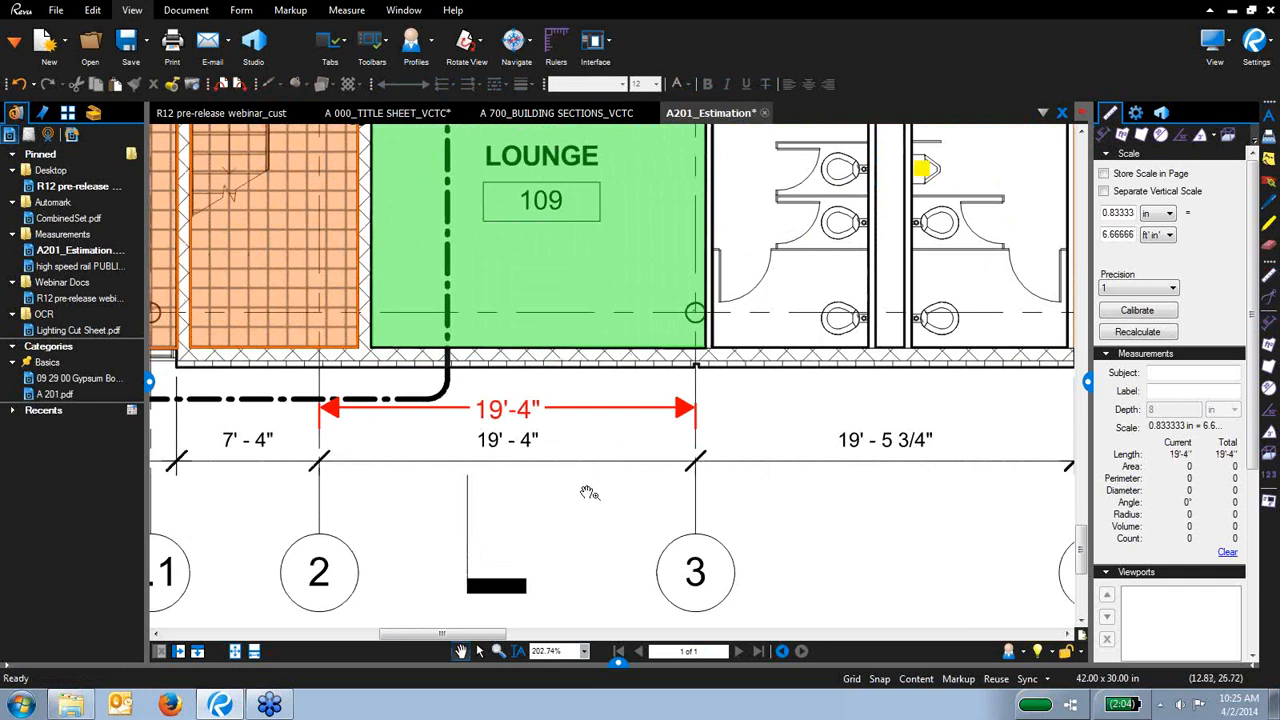
Place a center radius measurement of about 3'-0" in Toilet 129, exit the tool, and shift the circle slightly within the room
scroll(557, 457, "down", 6)
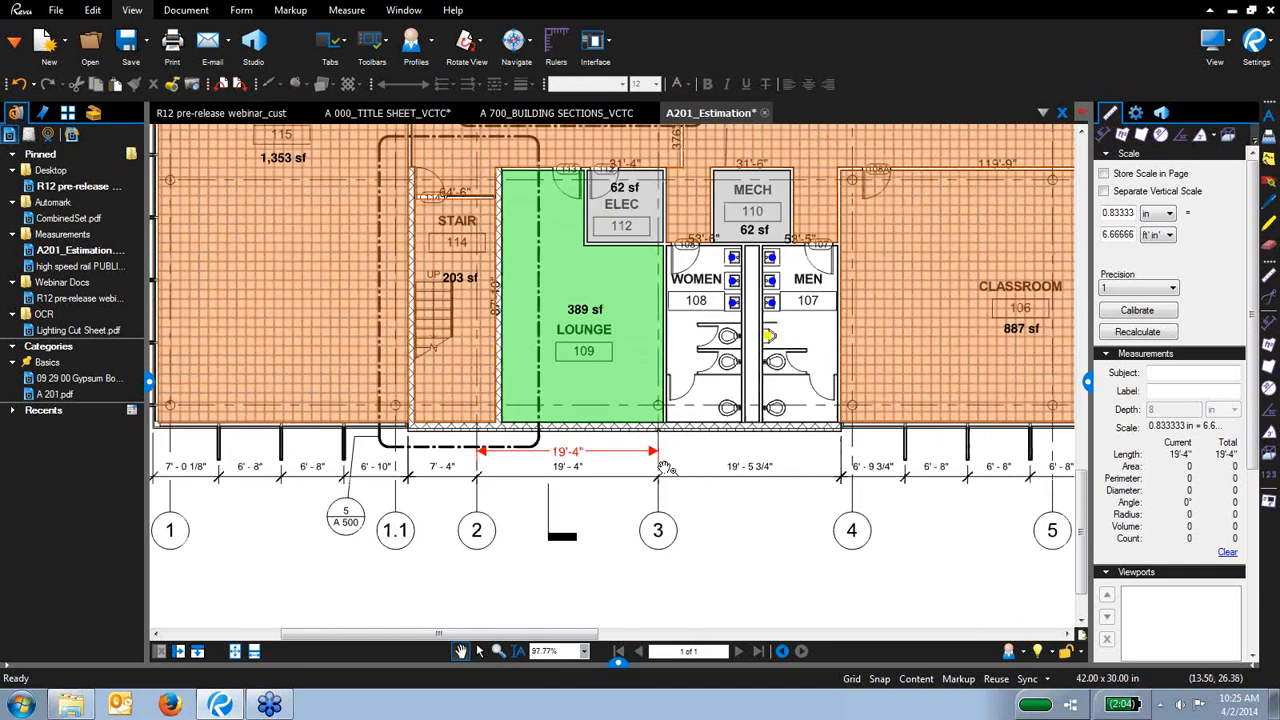
left_click_drag(911, 190, 690, 581)
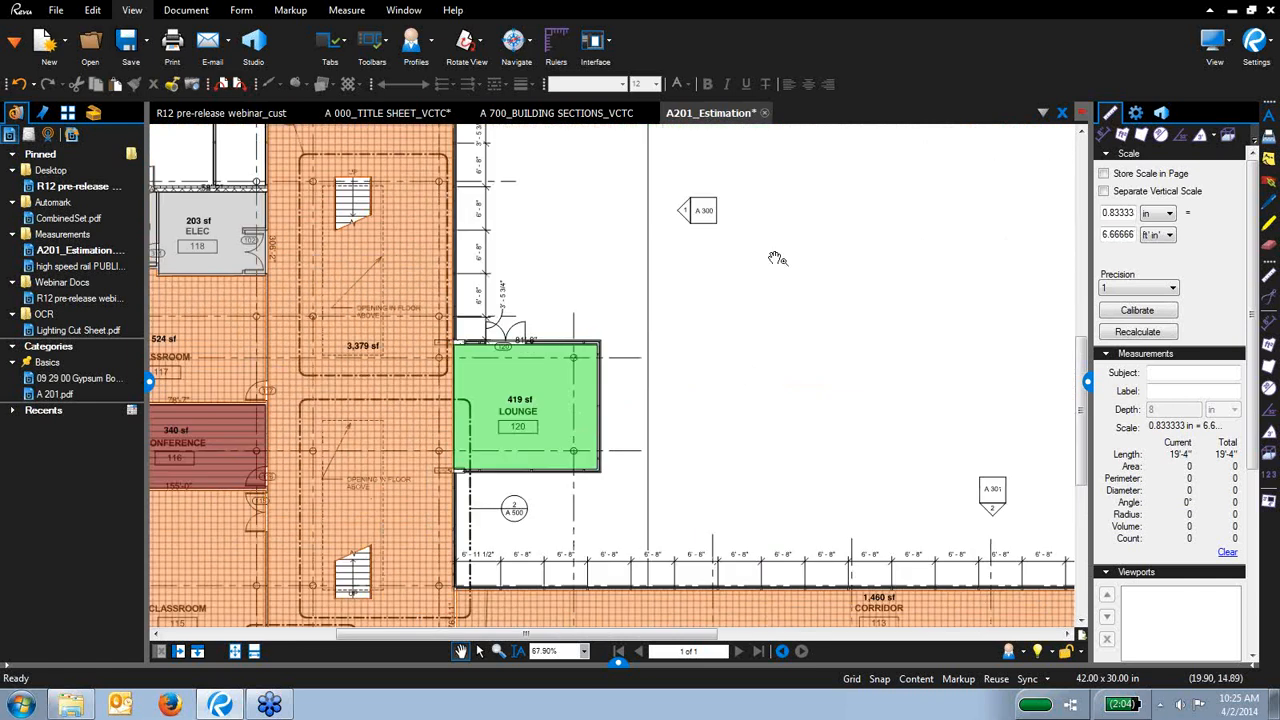
scroll(768, 270, "down", 1)
scroll(768, 271, "down", 1)
left_click_drag(817, 209, 760, 500)
scroll(742, 242, "up", 8)
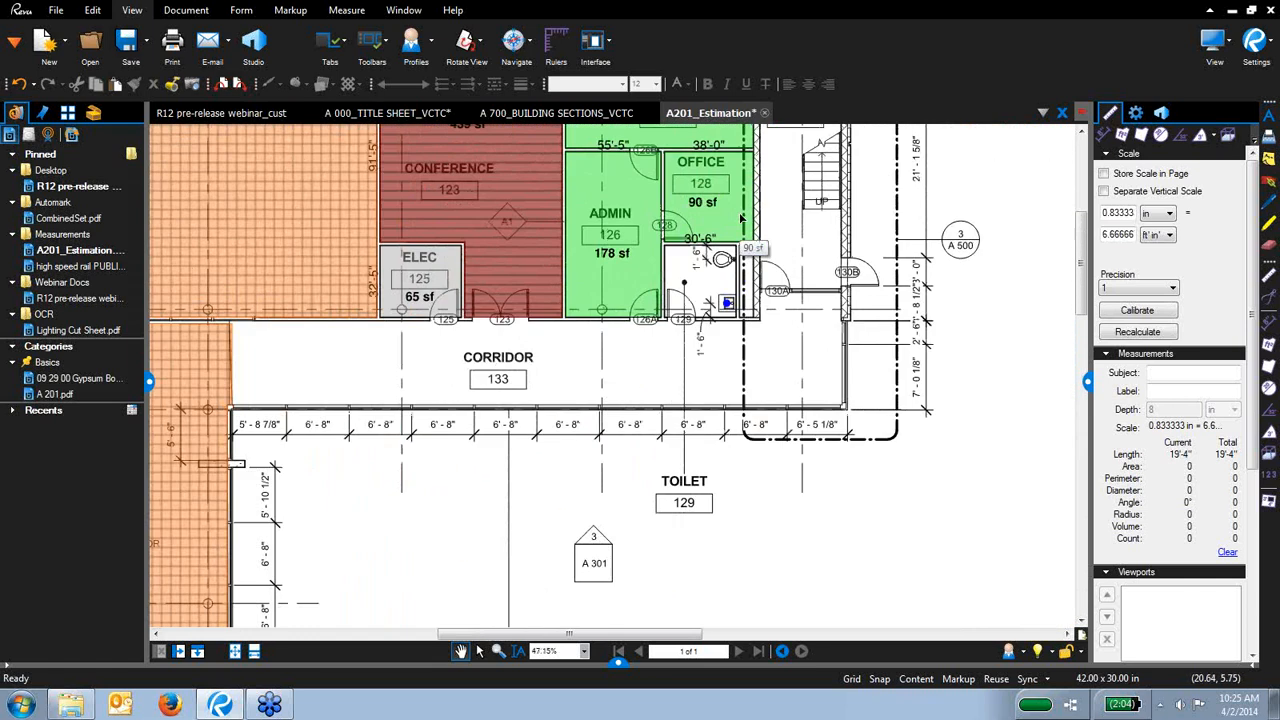
scroll(742, 242, "up", 3)
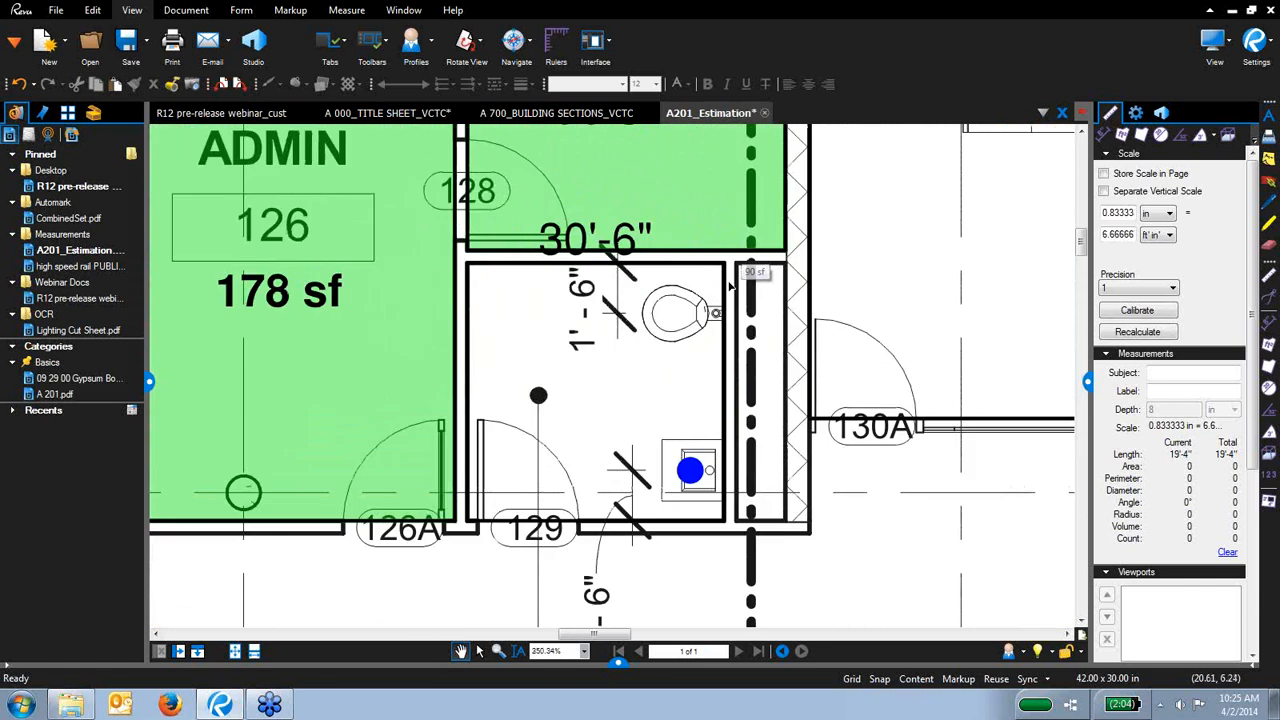
left_click(368, 17)
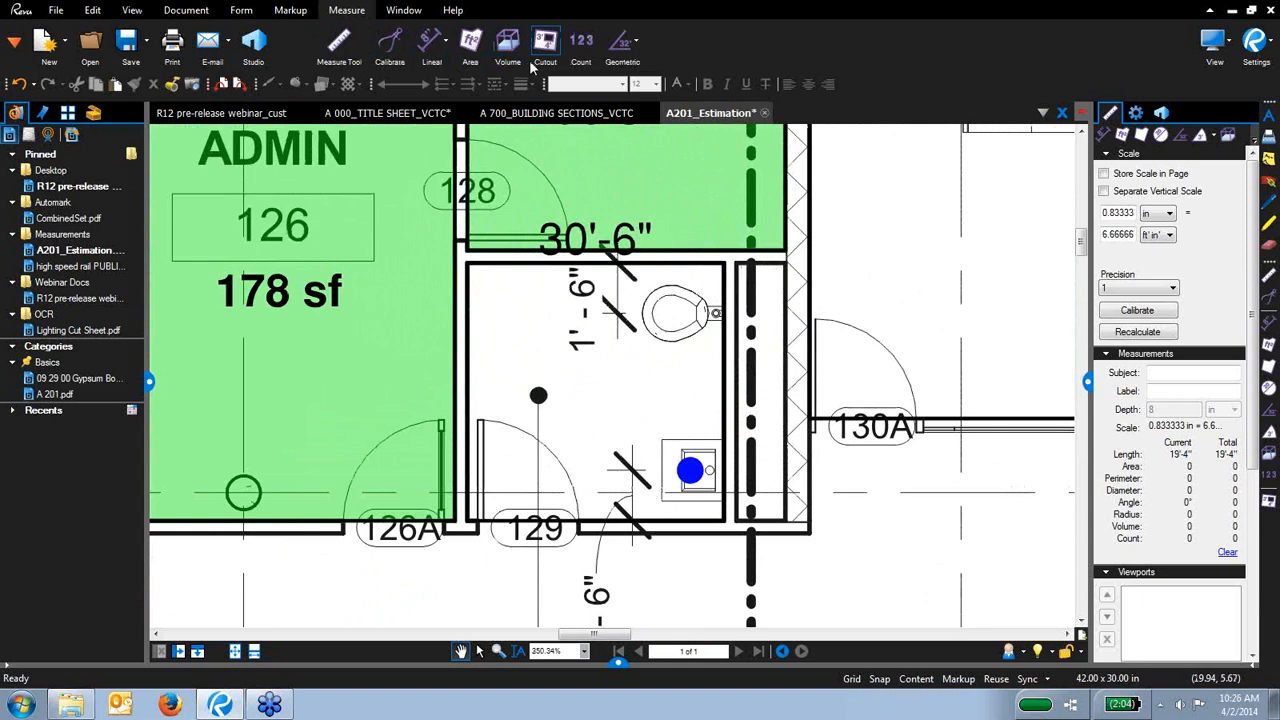
left_click(617, 46)
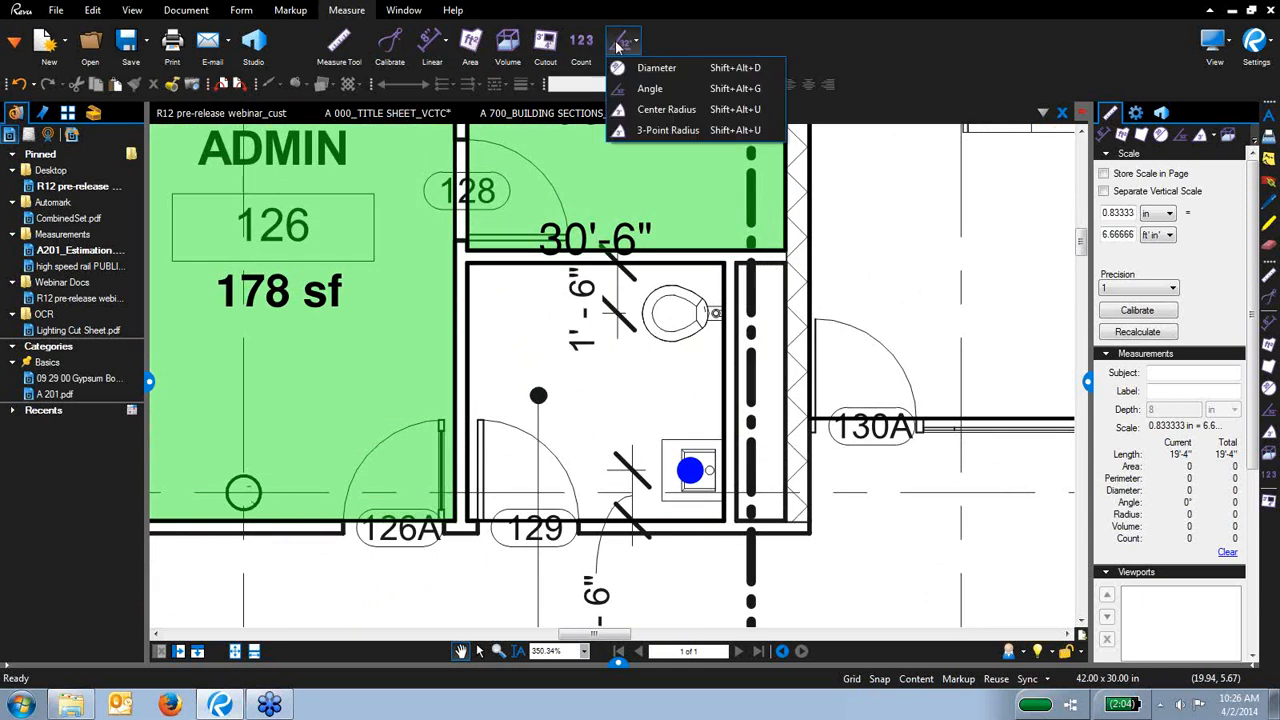
left_click(641, 112)
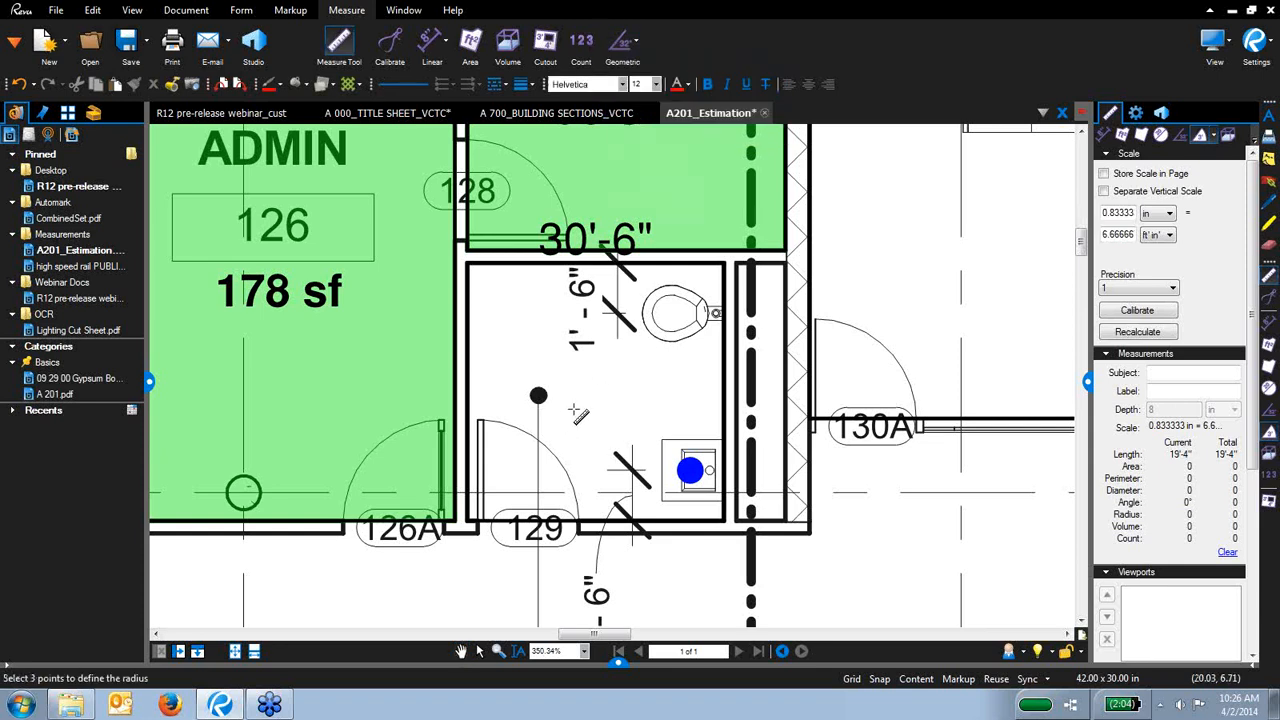
left_click(571, 411)
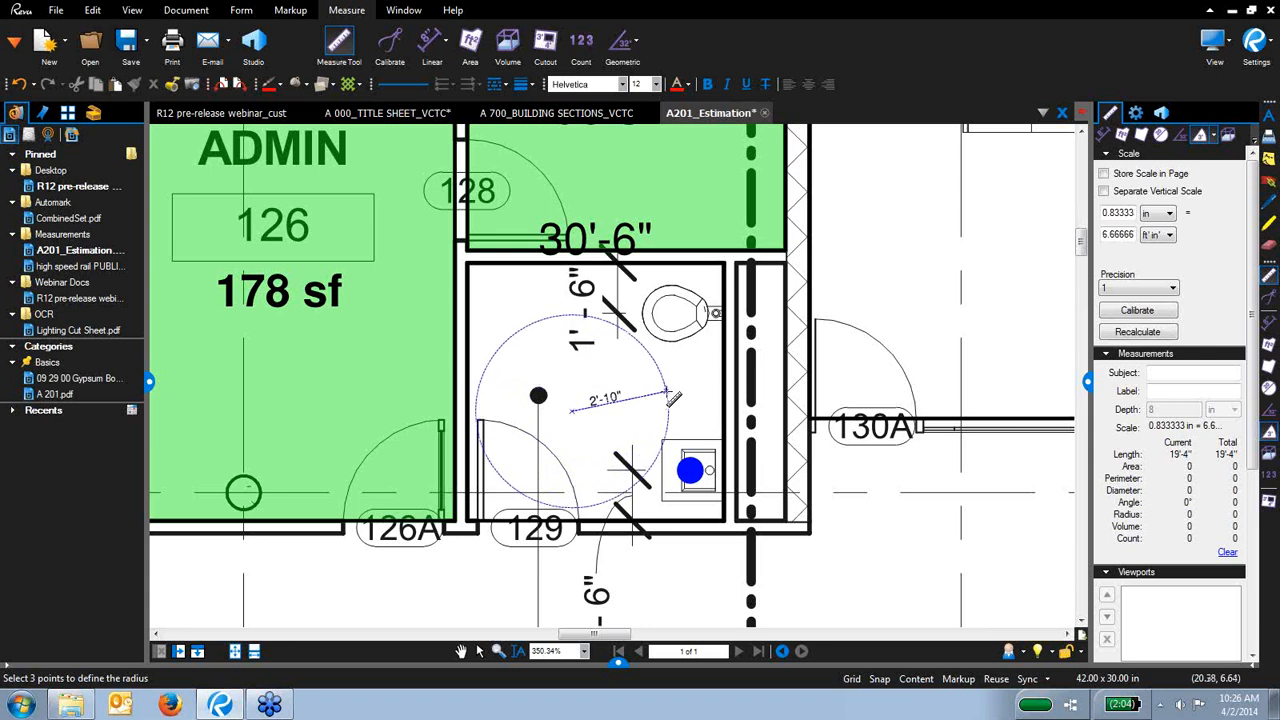
left_click(674, 391)
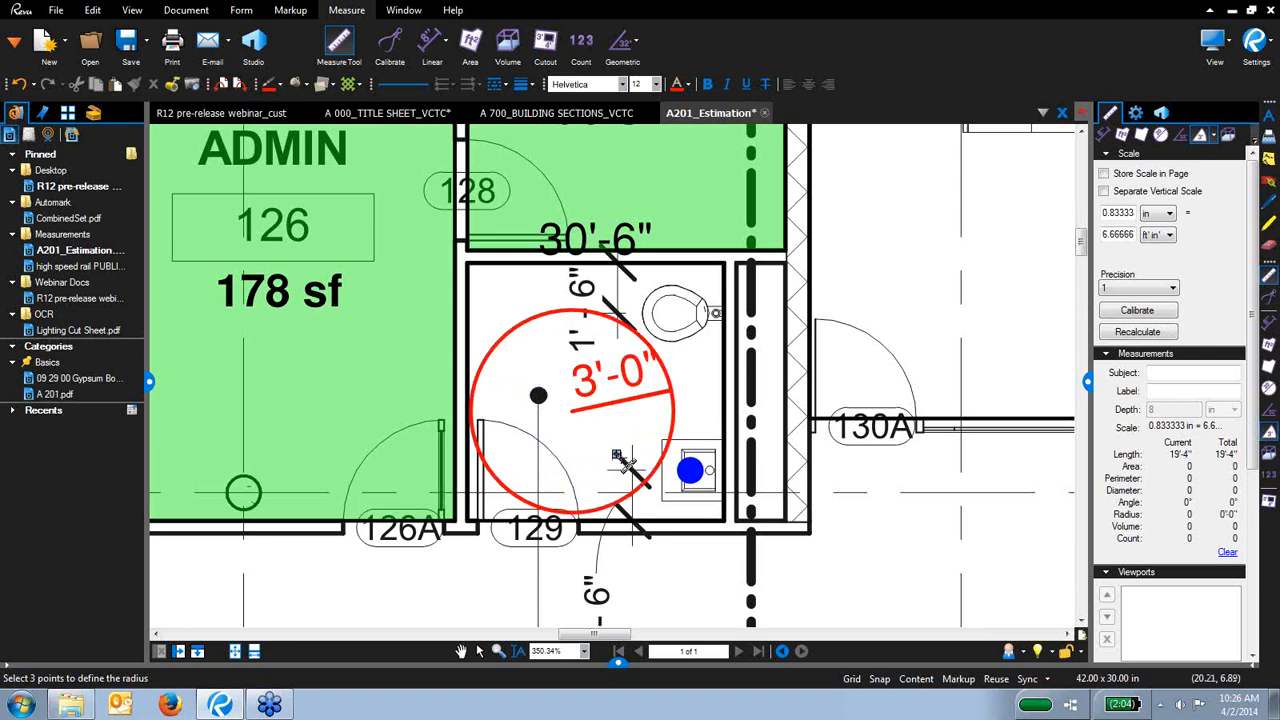
key("Escape")
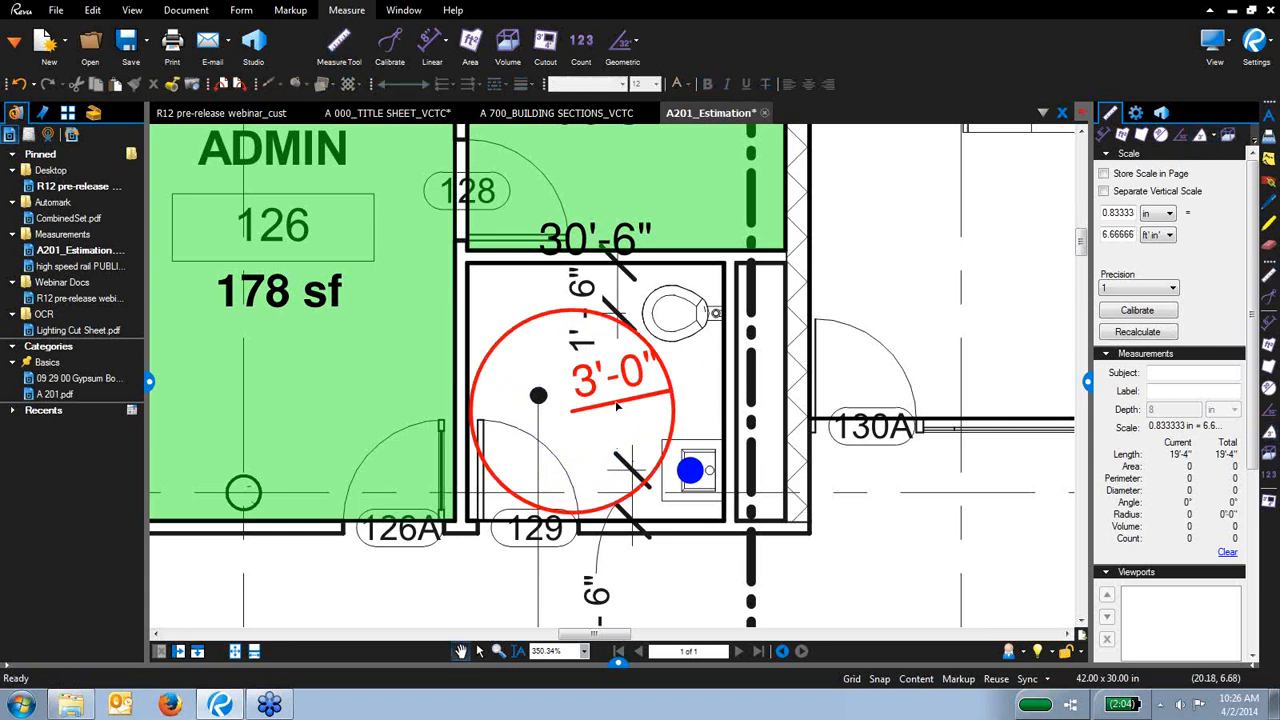
left_click(625, 403)
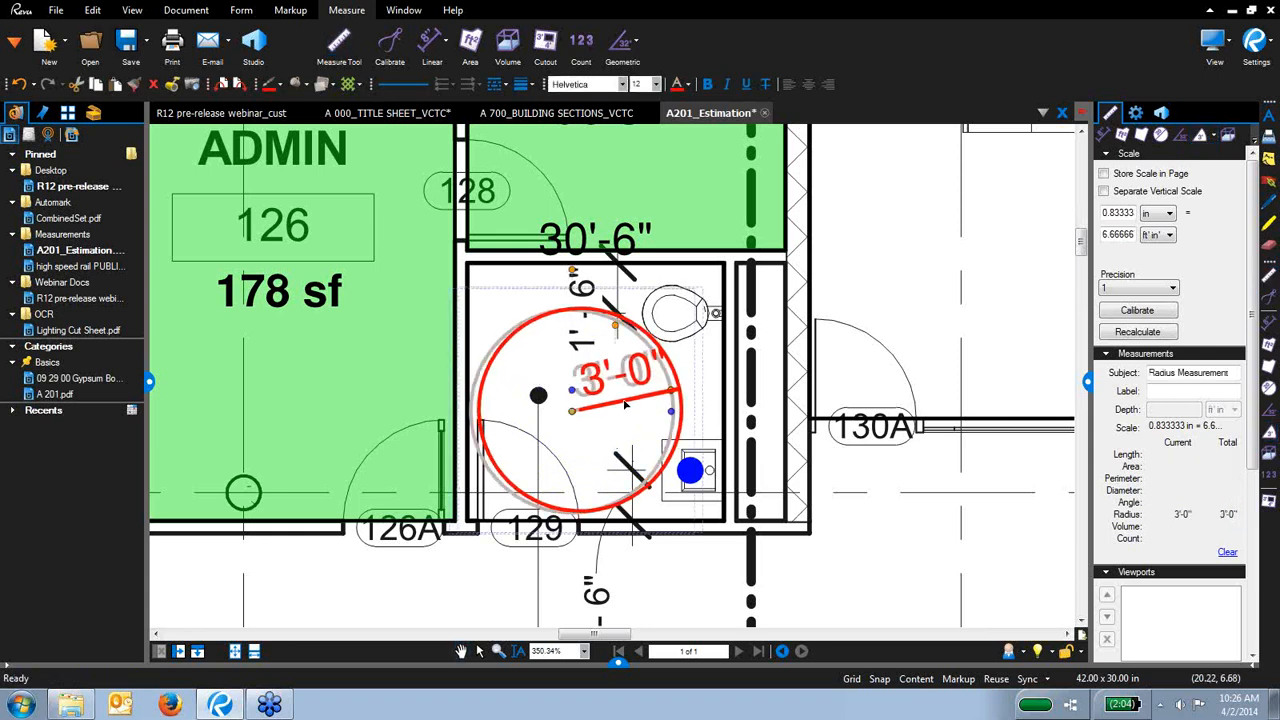
left_click_drag(625, 403, 617, 396)
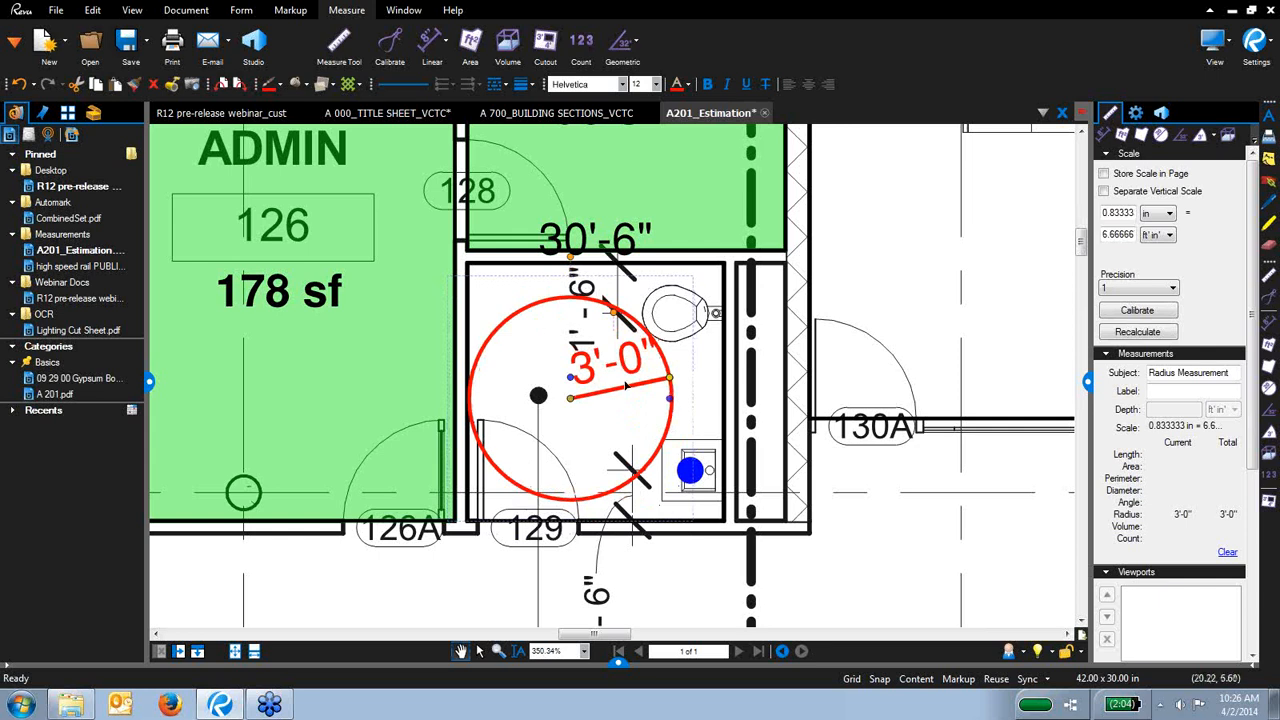
Place a radius measurement of about 98'-10" from the corridor's east wall to grid bubble B, and exit the tool
scroll(451, 606, "down", 4)
scroll(524, 528, "down", 6)
mouse_move(567, 424)
left_mouse_down()
mouse_move(663, 465)
mouse_move(692, 430)
left_mouse_up()
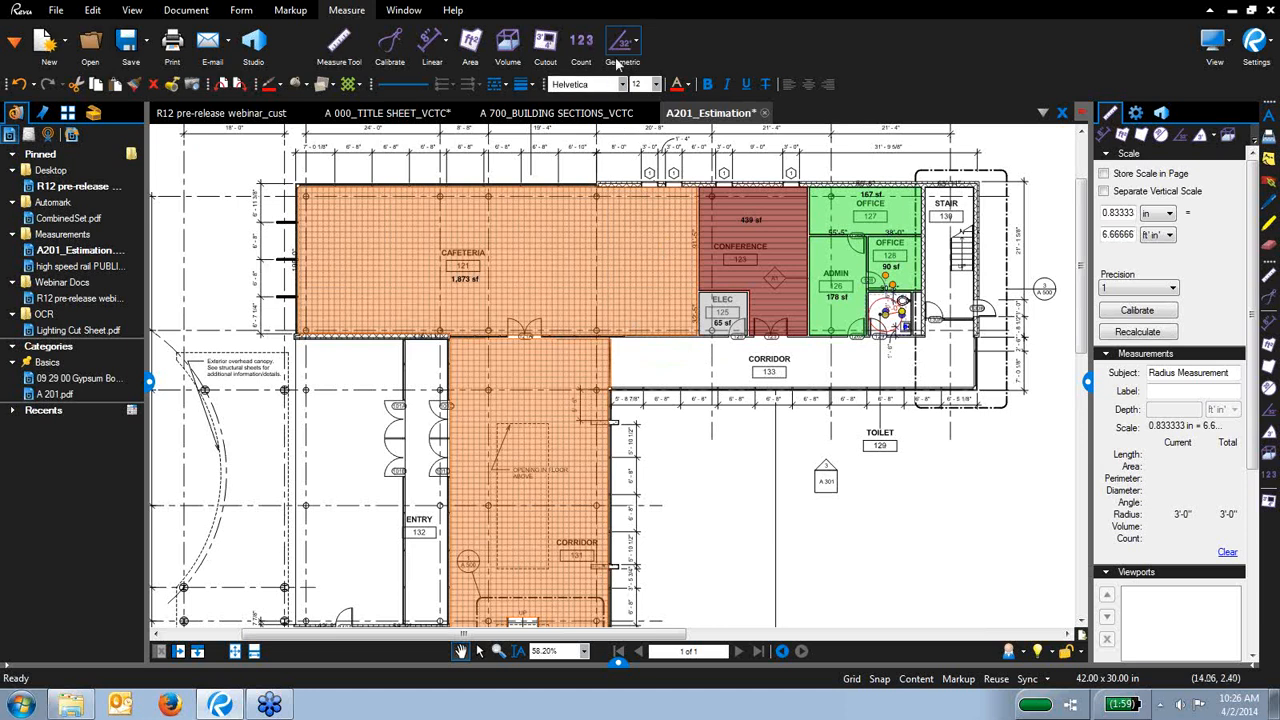
left_click(625, 42)
left_click(700, 126)
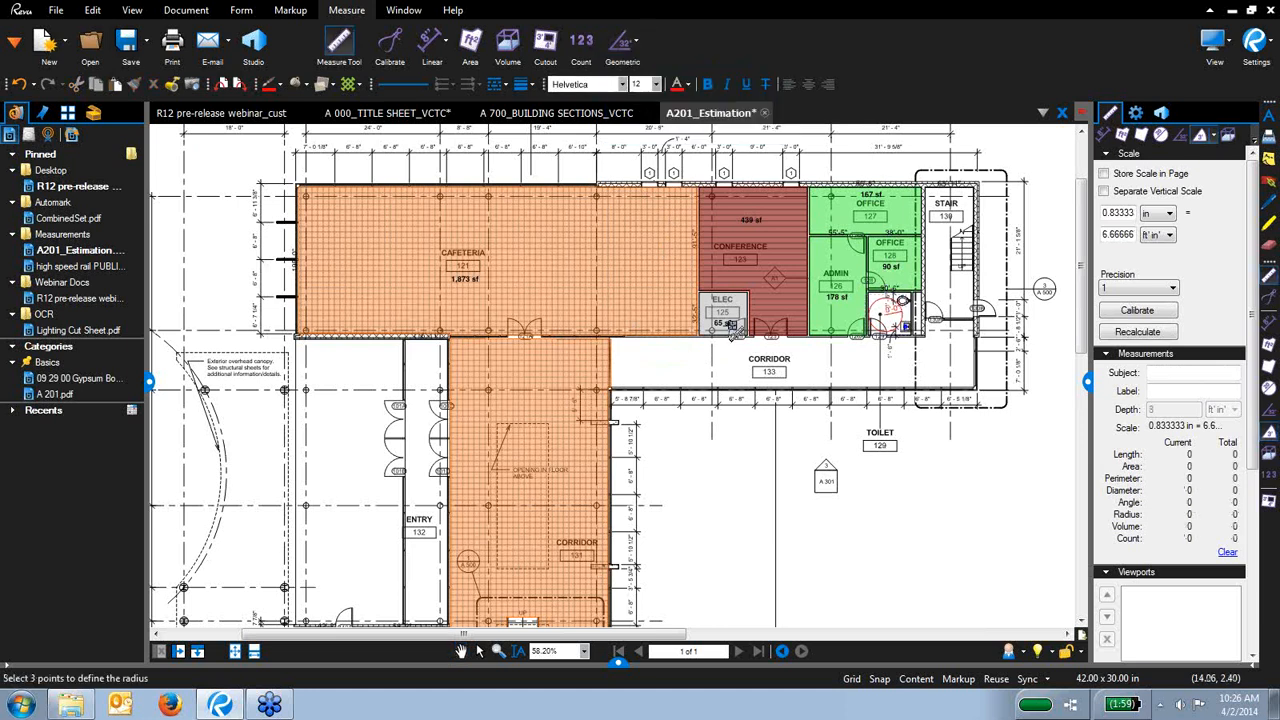
scroll(728, 333, "down", 3)
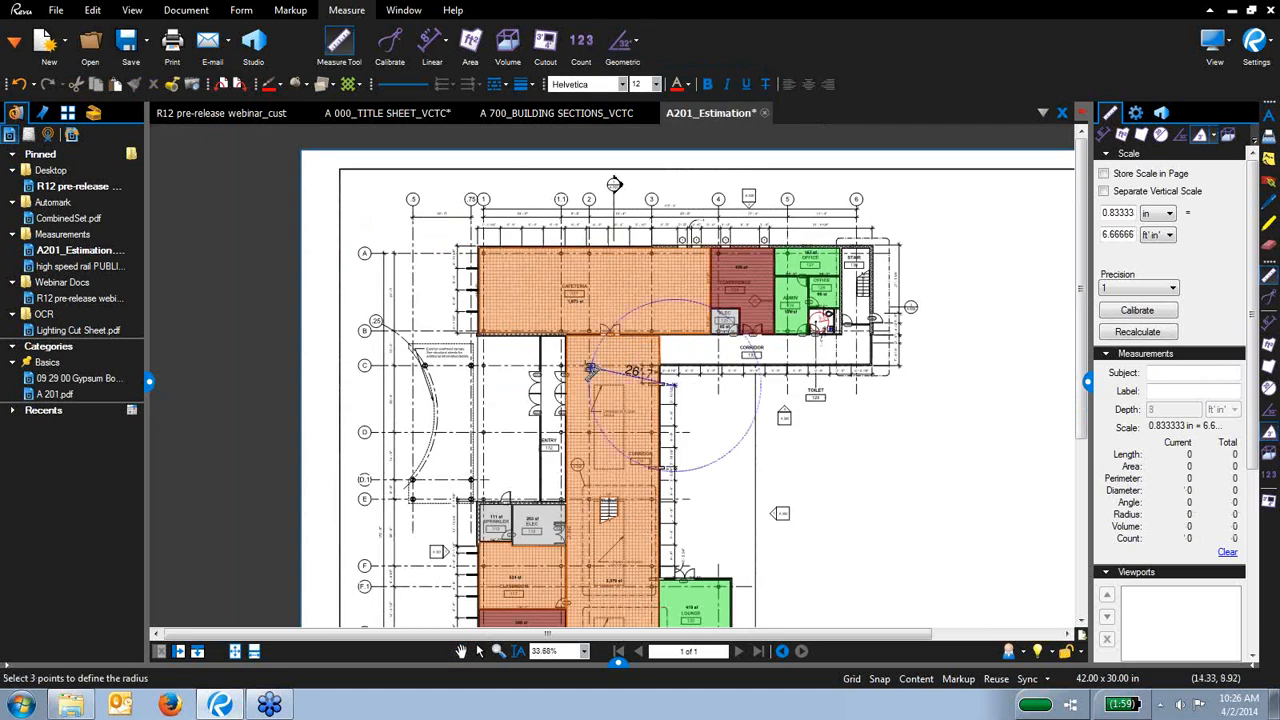
left_click(366, 326)
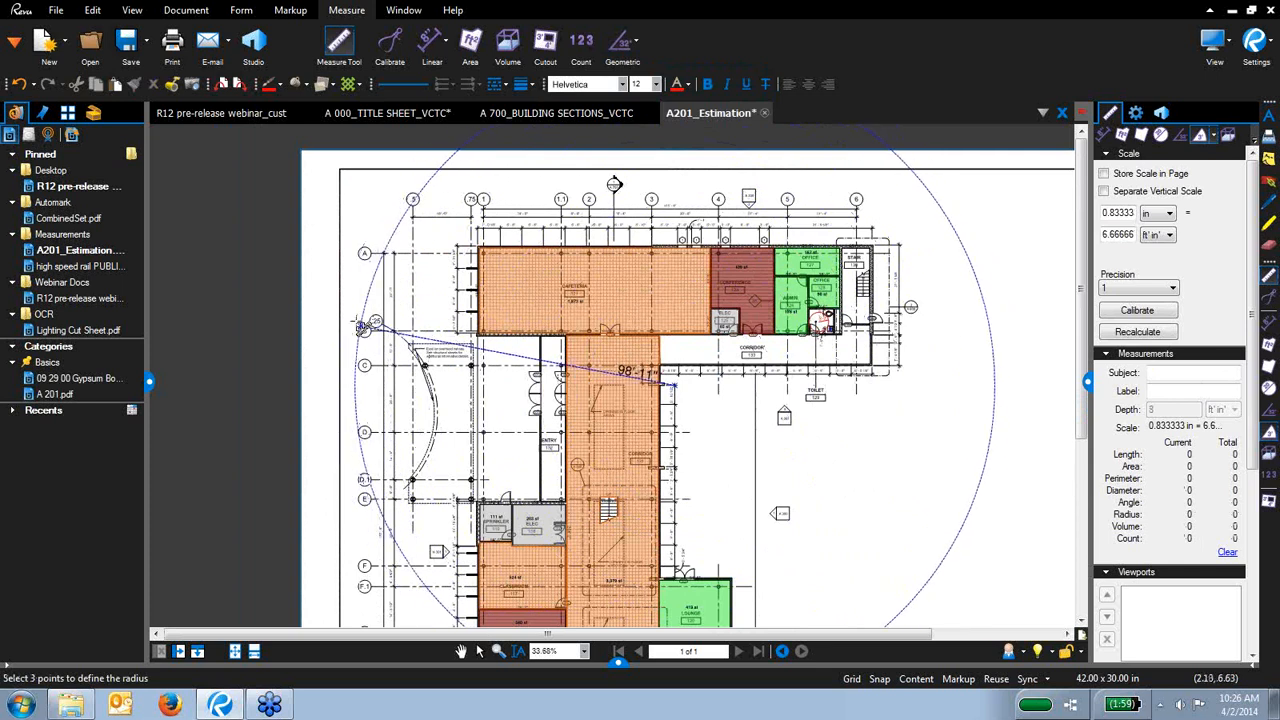
left_click(362, 326)
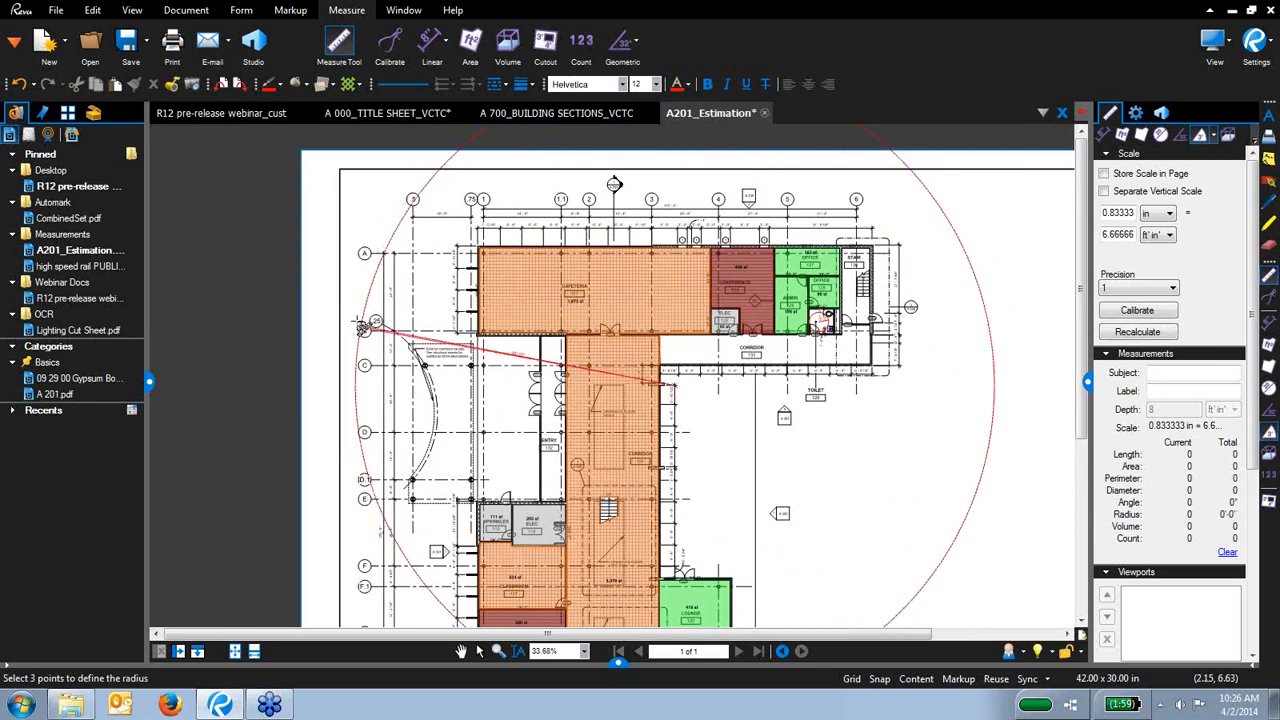
left_click_drag(873, 530, 880, 400)
scroll(881, 396, "down", 2)
key("Escape")
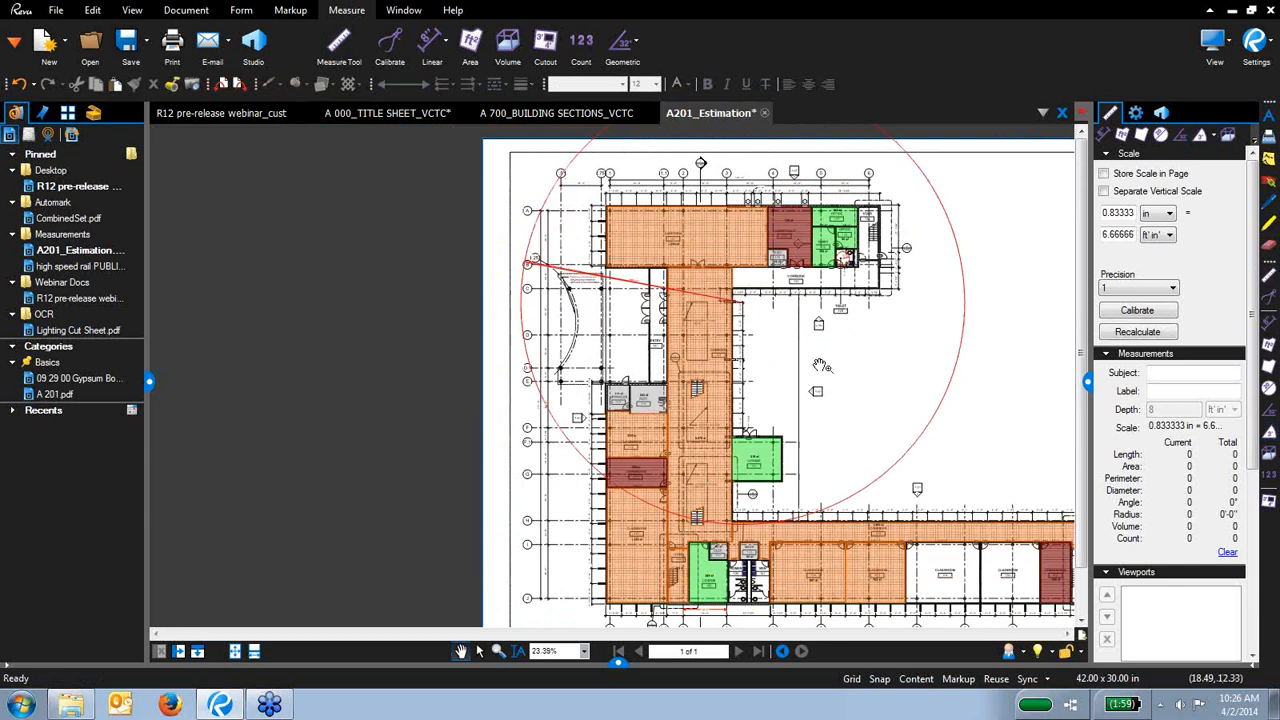
Move the large radius circle further south on the plan, and delete it
left_click(730, 314)
left_click_drag(730, 314, 726, 370)
left_click_drag(1010, 460, 838, 393)
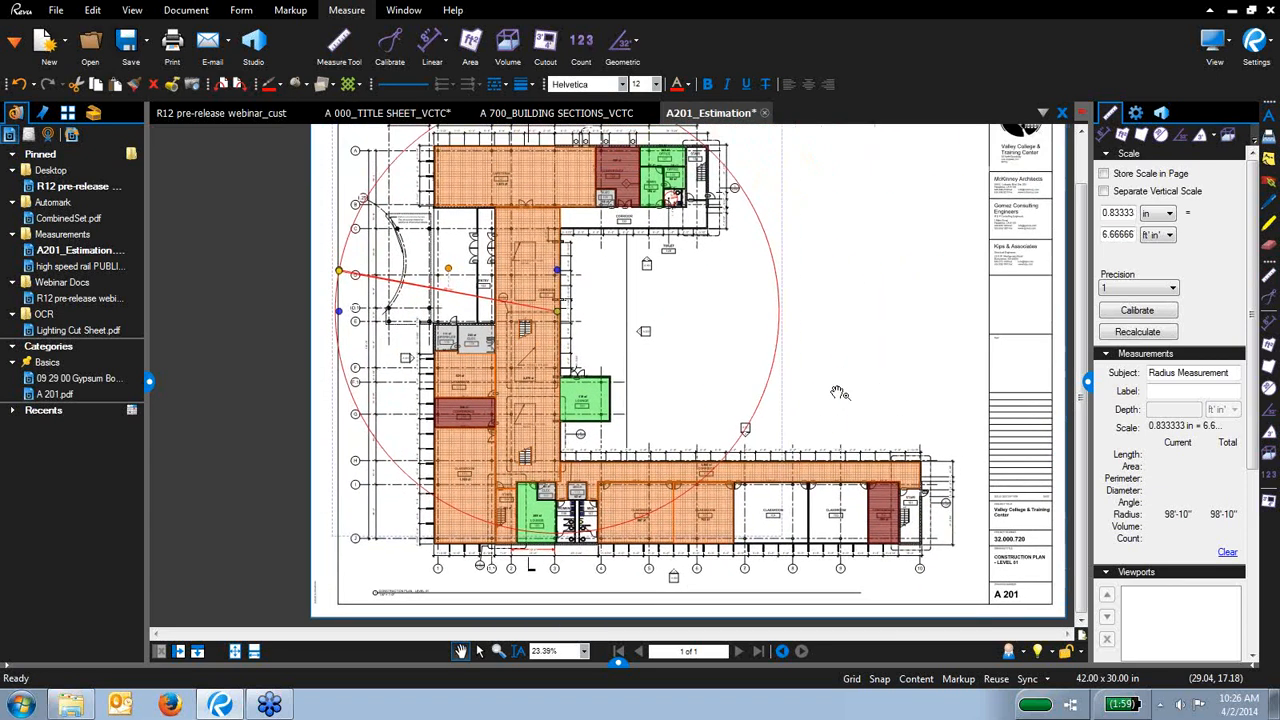
left_click(762, 378)
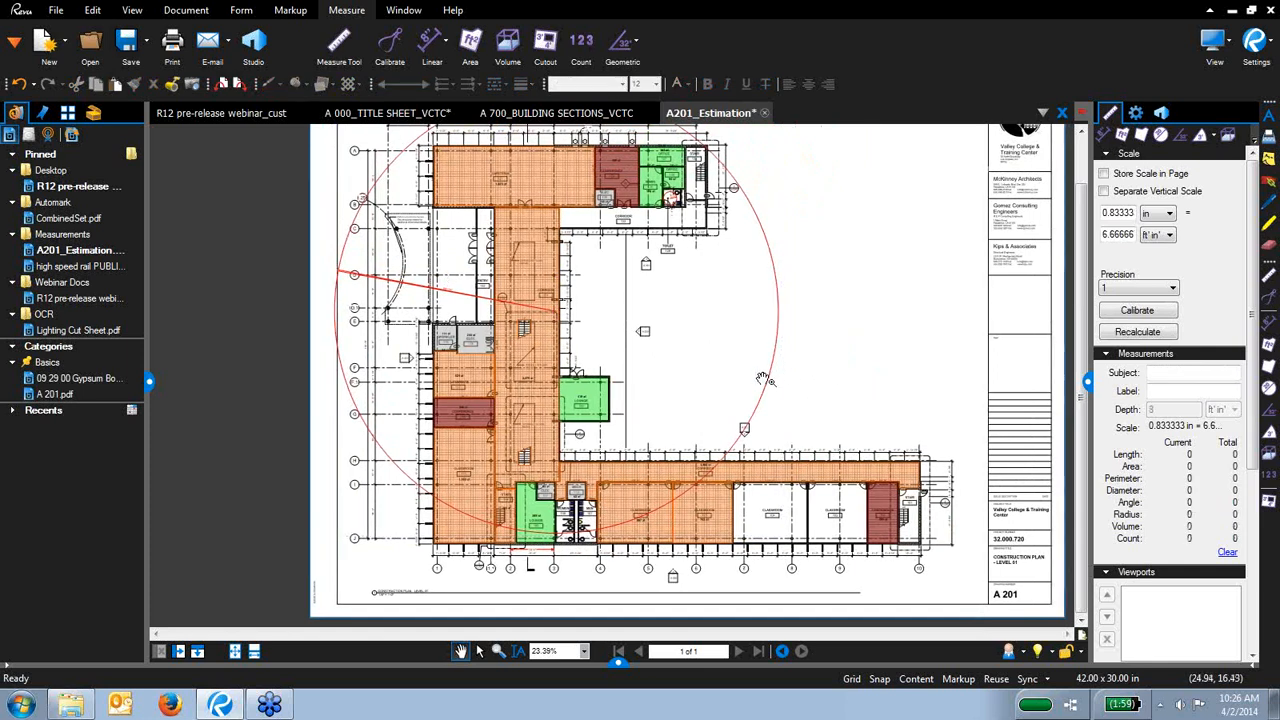
left_click(766, 378)
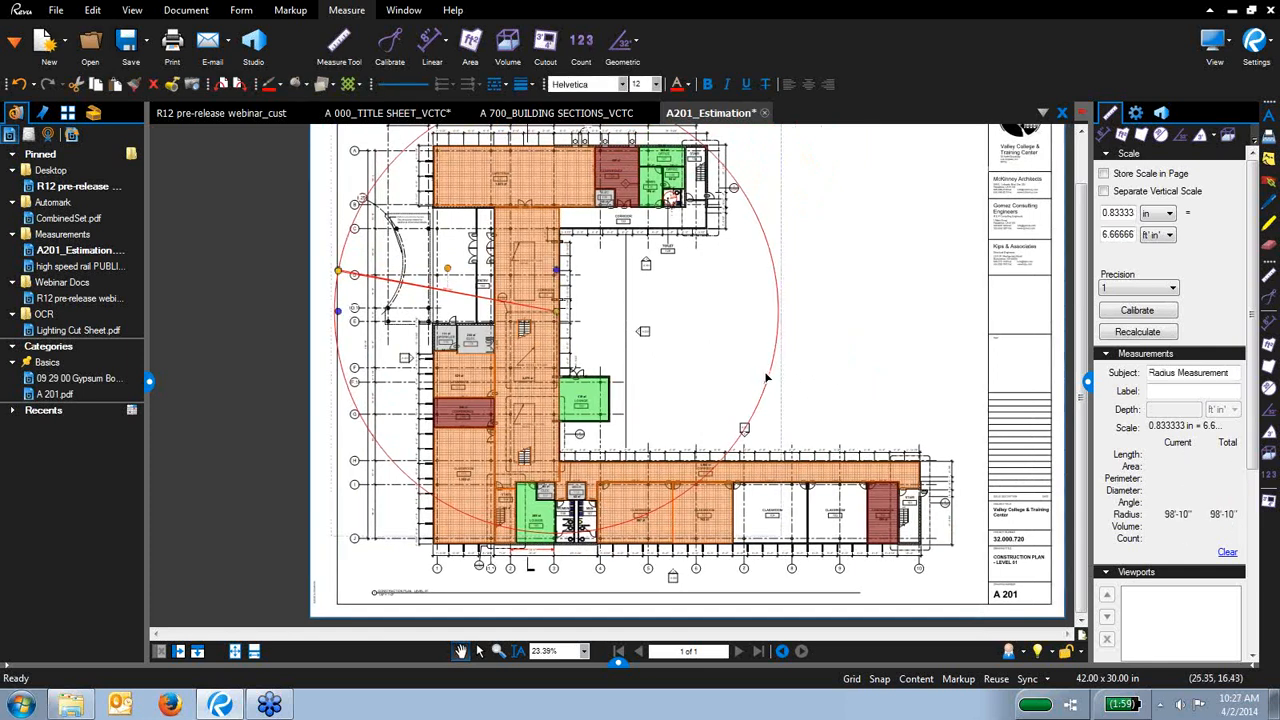
key("Delete")
Place a length measurement of about 0'-7" across the exterior wall thickness below Classroom 104, and exit the tool
scroll(751, 541, "up", 5)
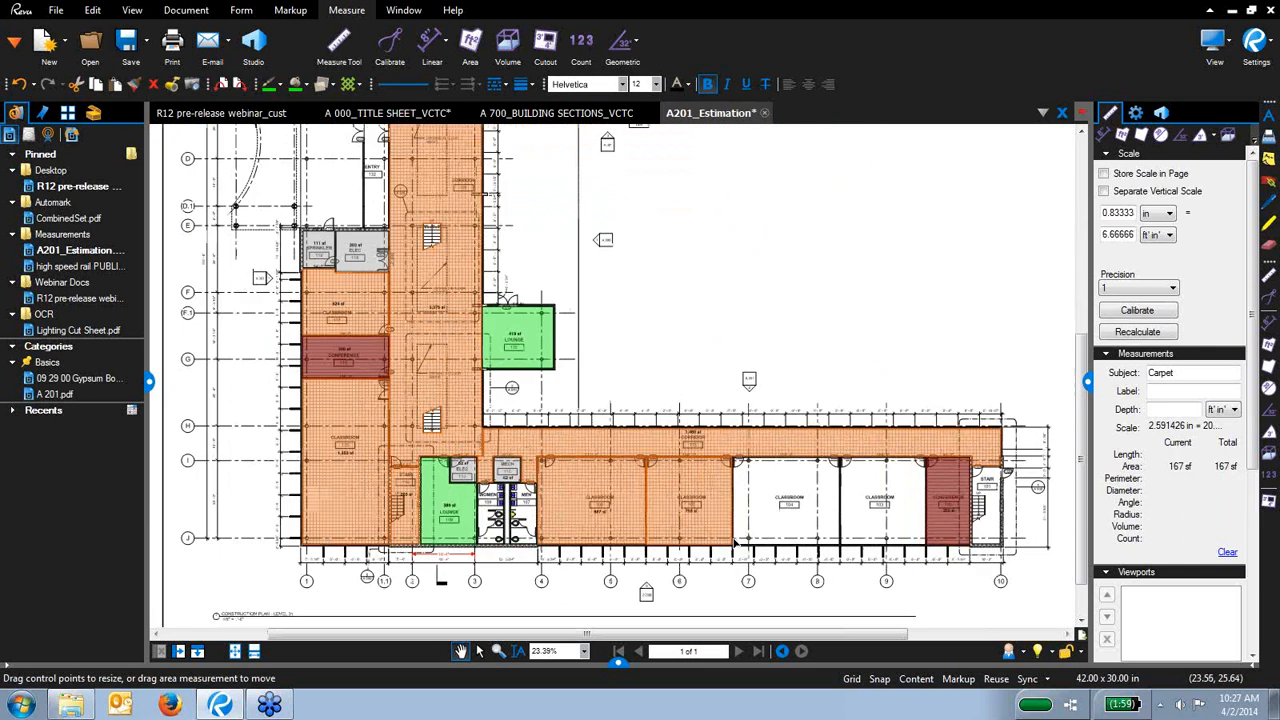
scroll(803, 540, "up", 7)
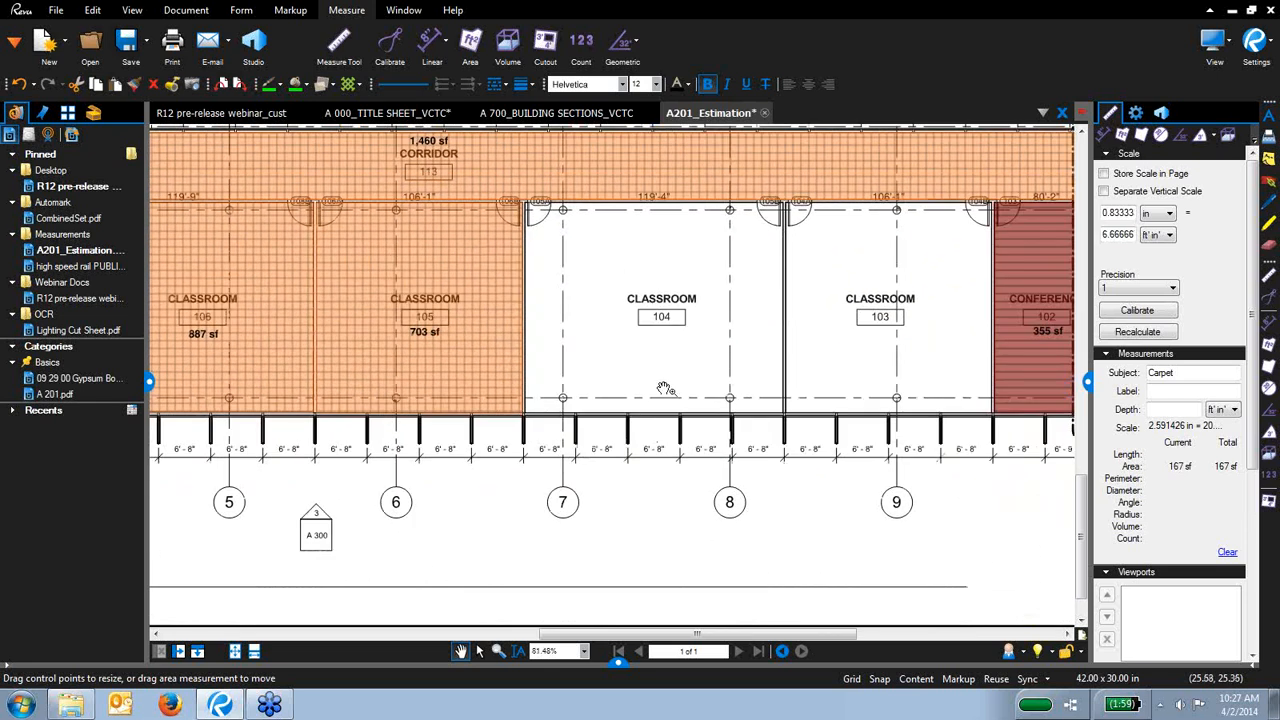
scroll(706, 444, "up", 8)
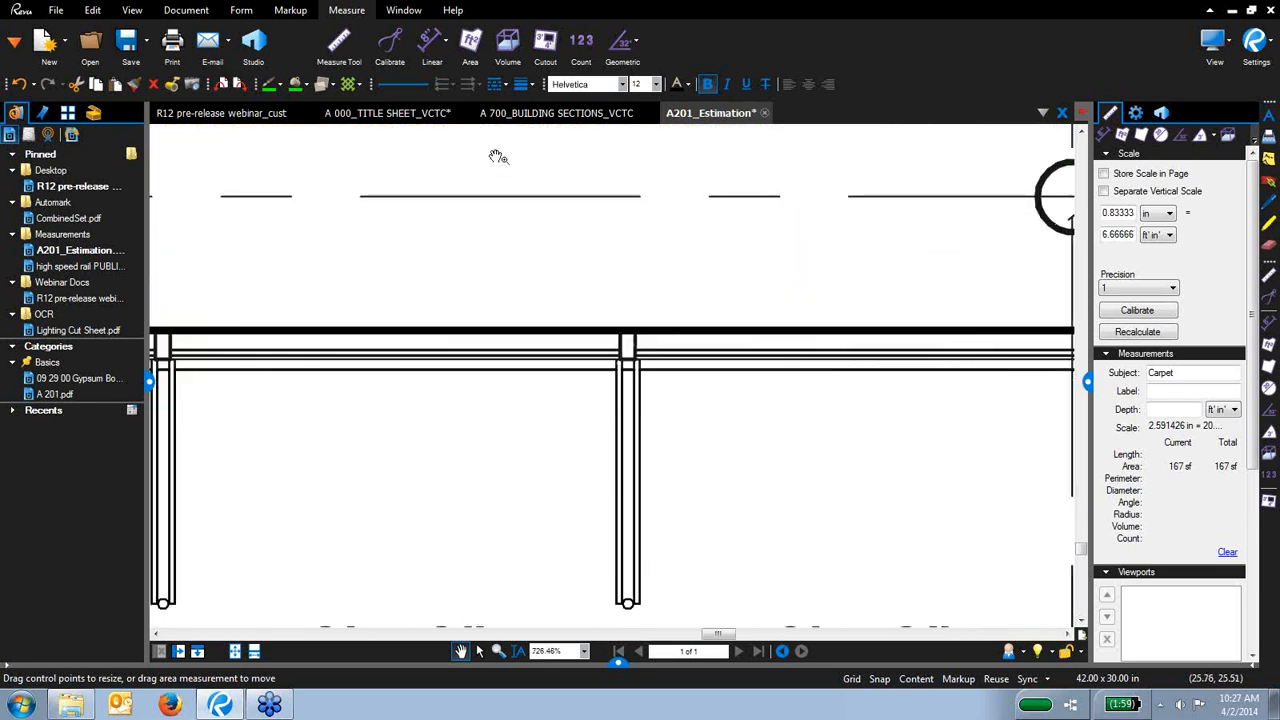
left_click(444, 42)
left_click(446, 63)
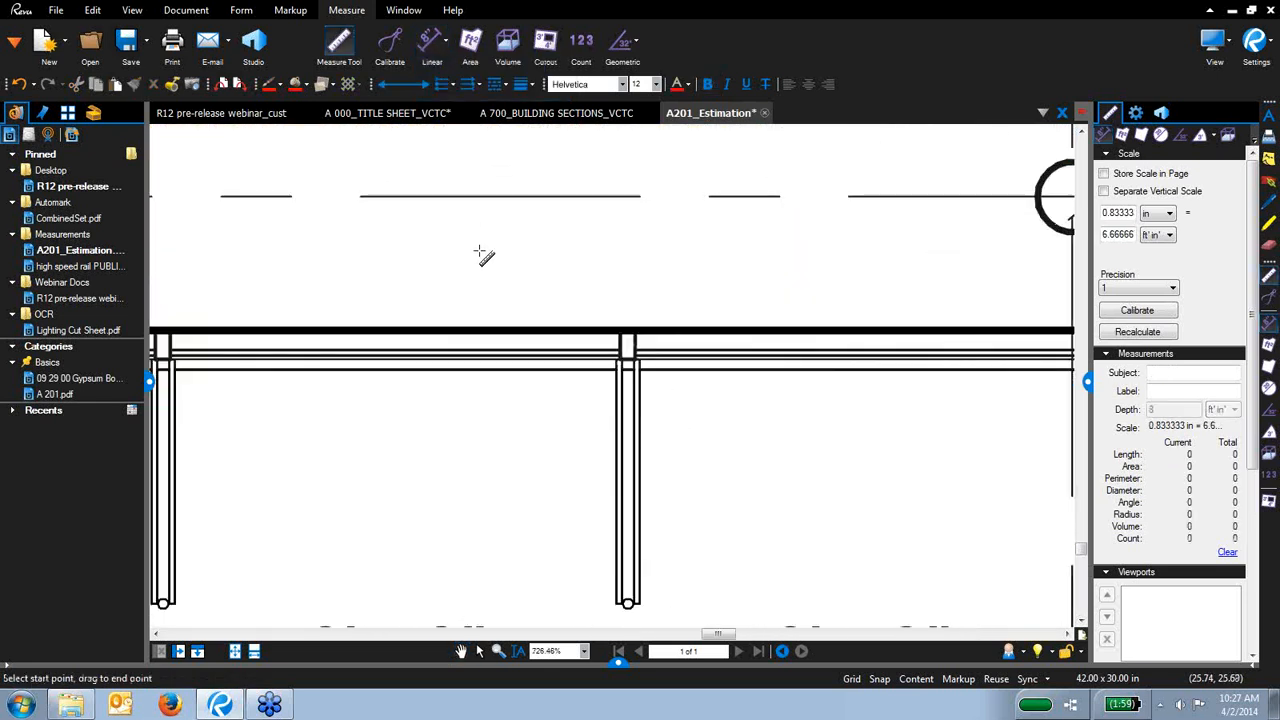
left_click_drag(483, 332, 483, 370)
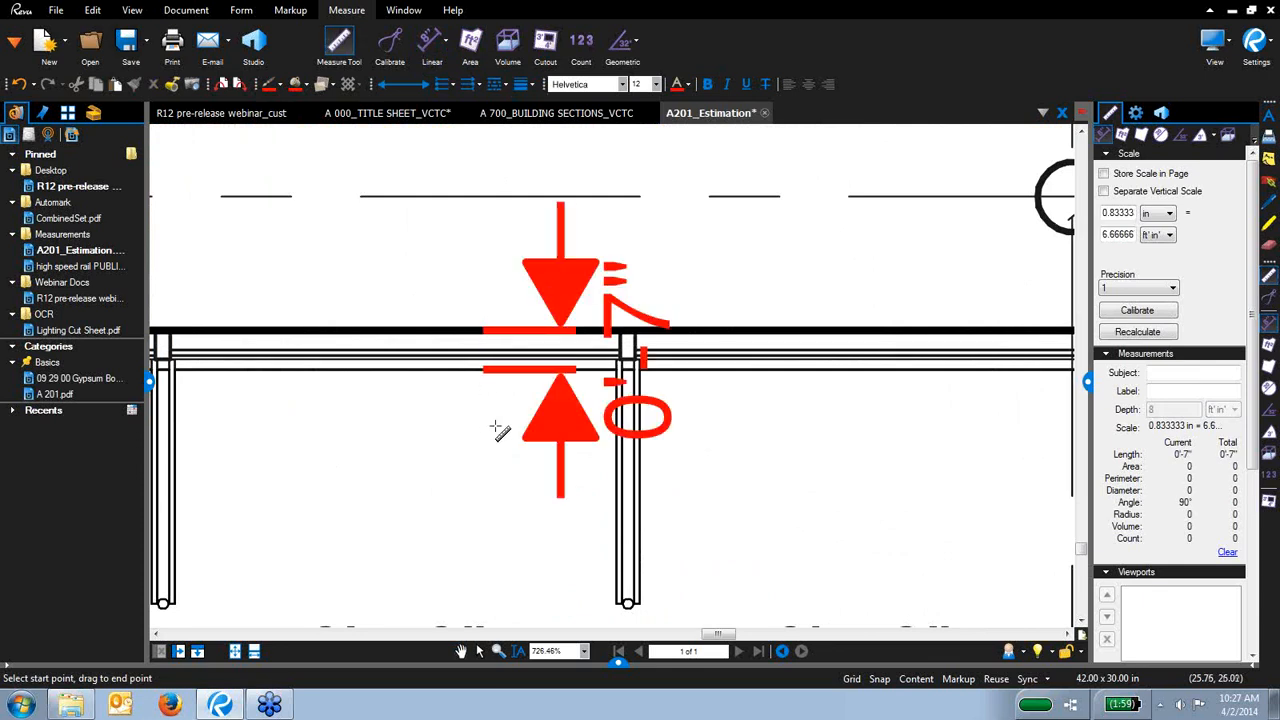
key("Escape")
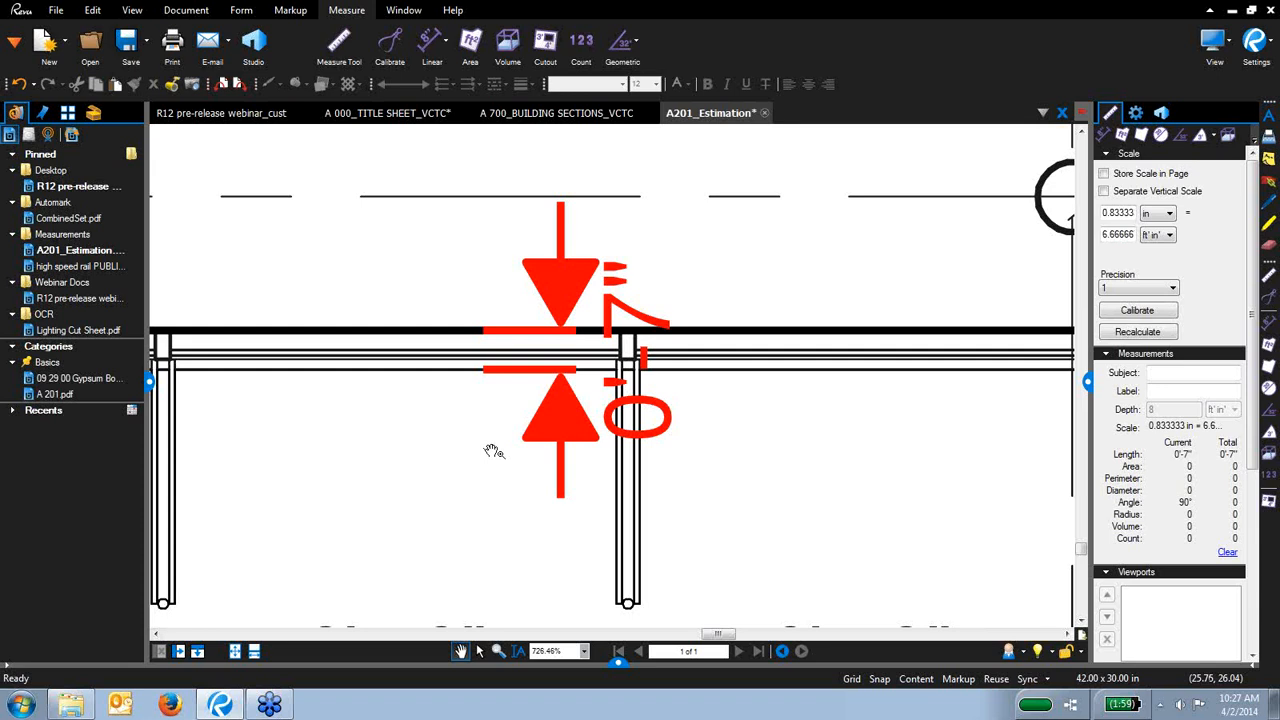
Pull the wall-thickness measurement's caption out on a leader beside the wall, and rotate its text to a slant
mouse_move(643, 350)
left_mouse_down()
mouse_move(800, 238)
mouse_move(857, 216)
left_mouse_up()
left_click_drag(774, 541, 692, 574)
scroll(692, 575, "down", 1)
scroll(692, 574, "down", 3)
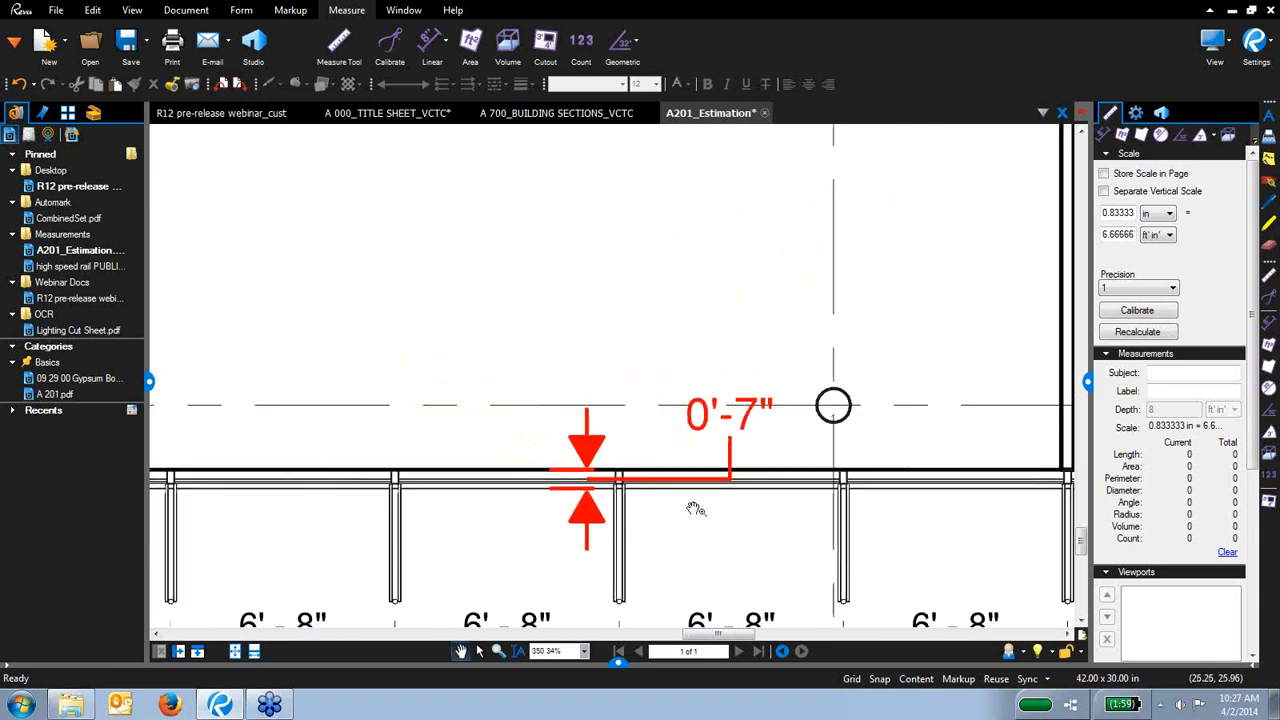
left_click(750, 420)
left_click_drag(737, 366, 752, 372)
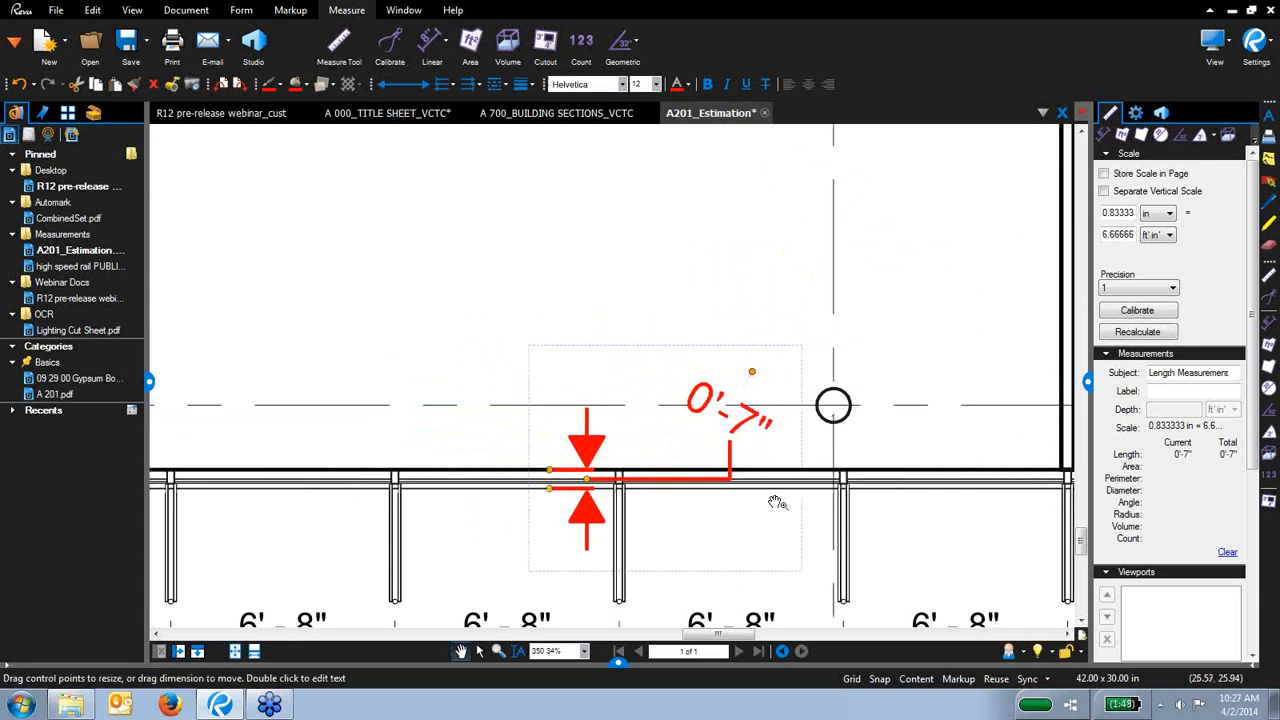
left_click(886, 499)
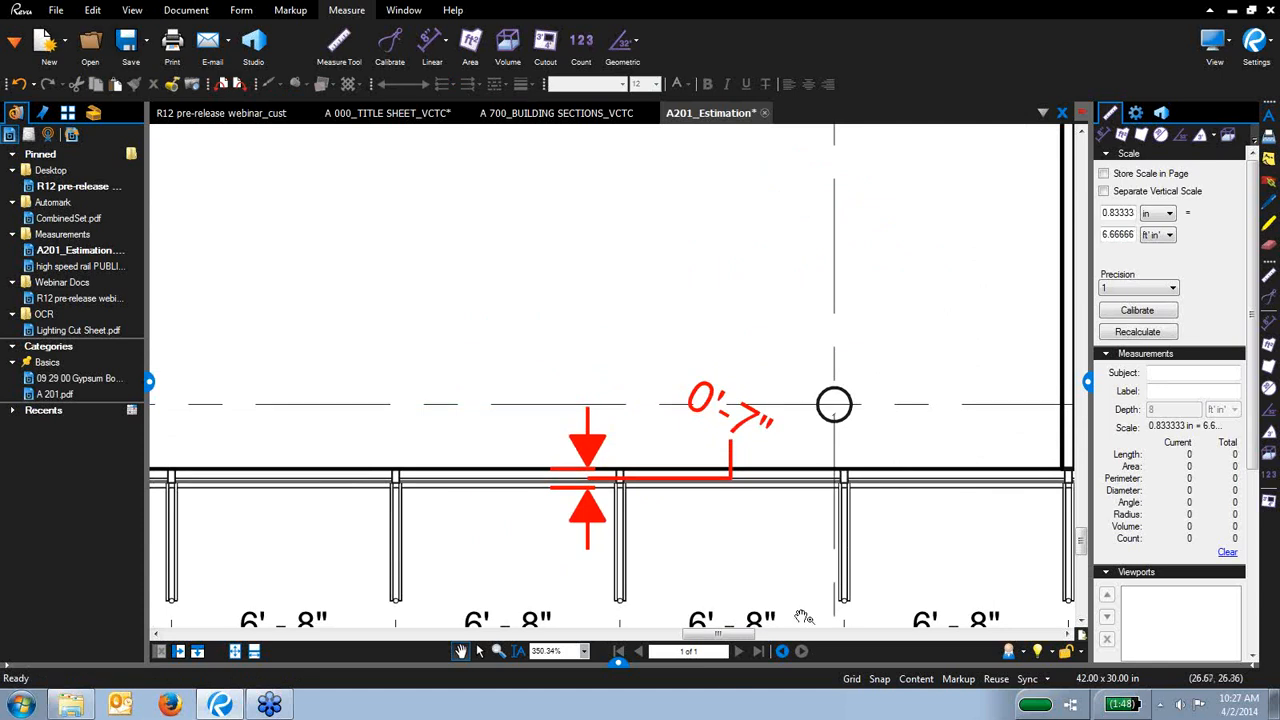
Draw an open three-segment perimeter measurement of about 27'-6" above the Classroom 104 label, exit the tool, and select the measurement
scroll(825, 291, "down", 3)
scroll(766, 357, "down", 2)
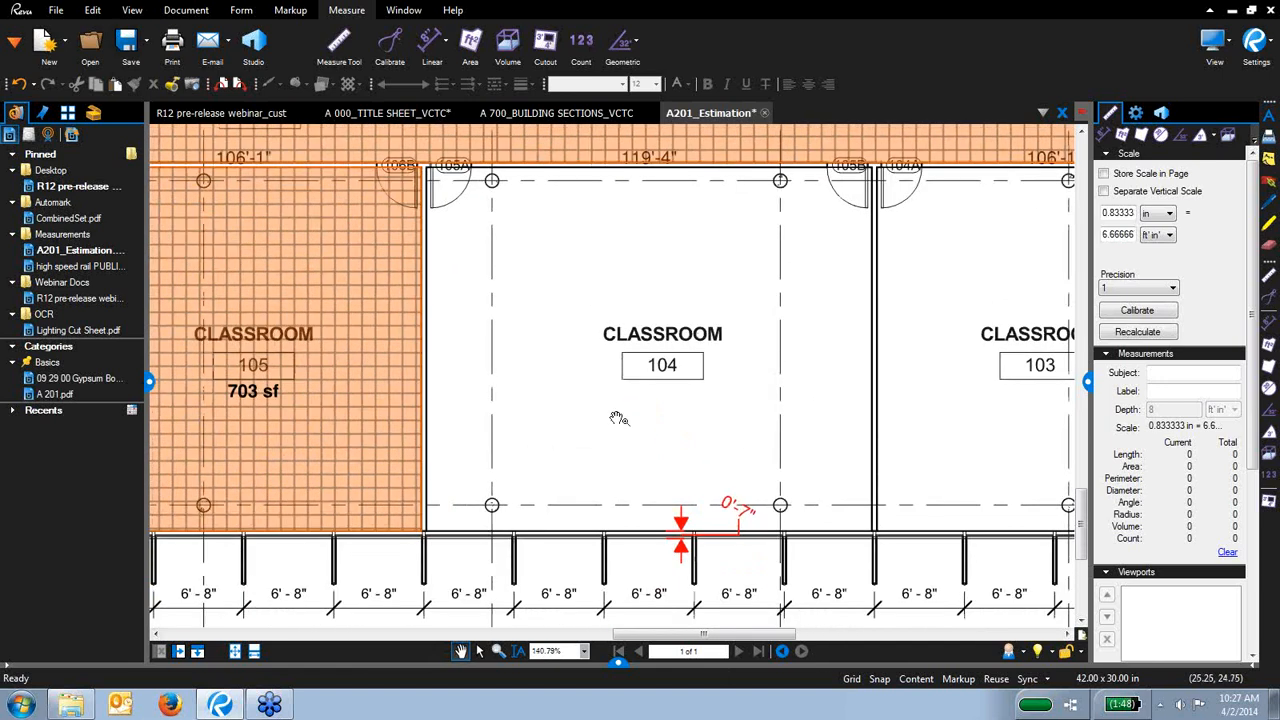
left_click(432, 45)
left_click(445, 86)
left_click(484, 322)
left_click(563, 254)
left_click(693, 248)
left_click(797, 332)
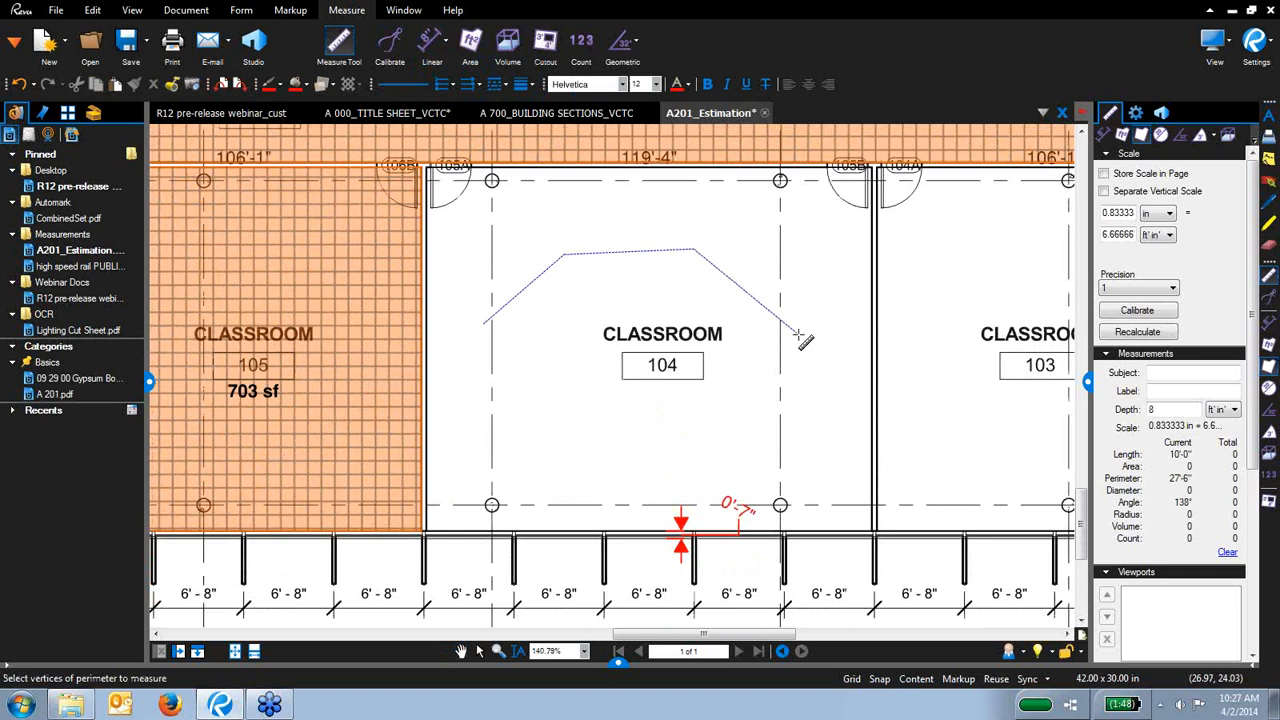
left_click(797, 331)
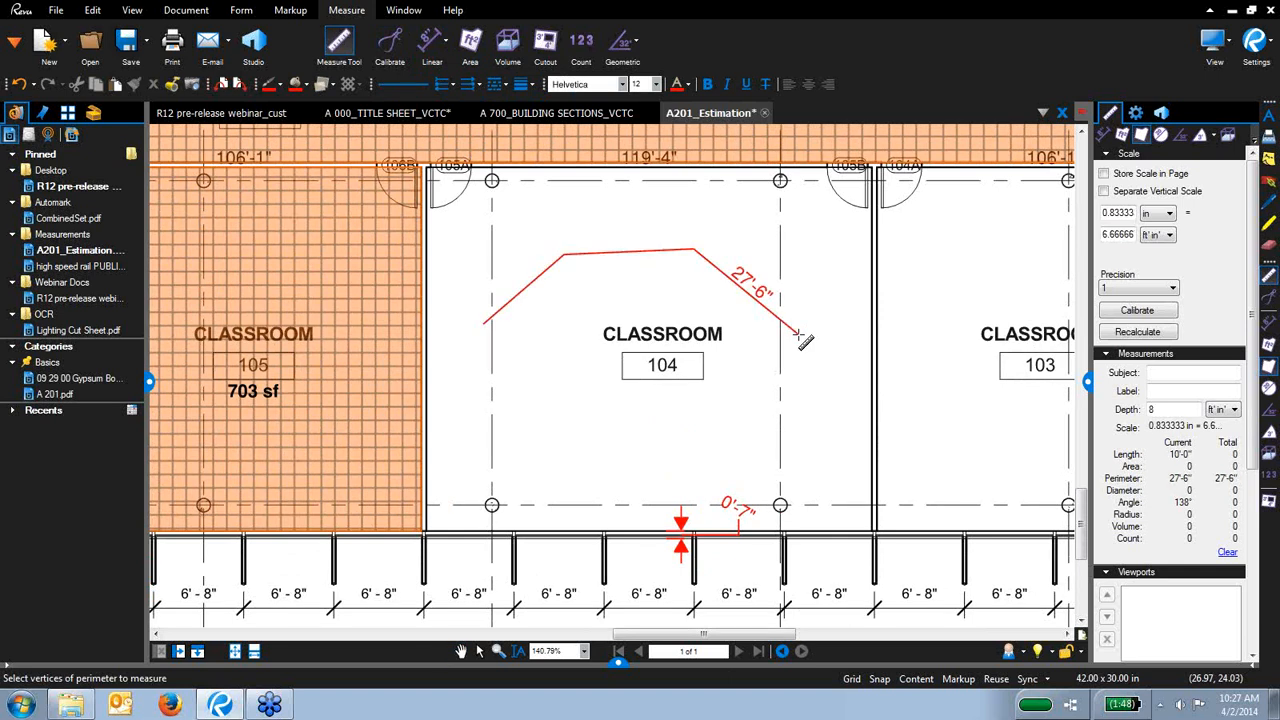
key("Escape")
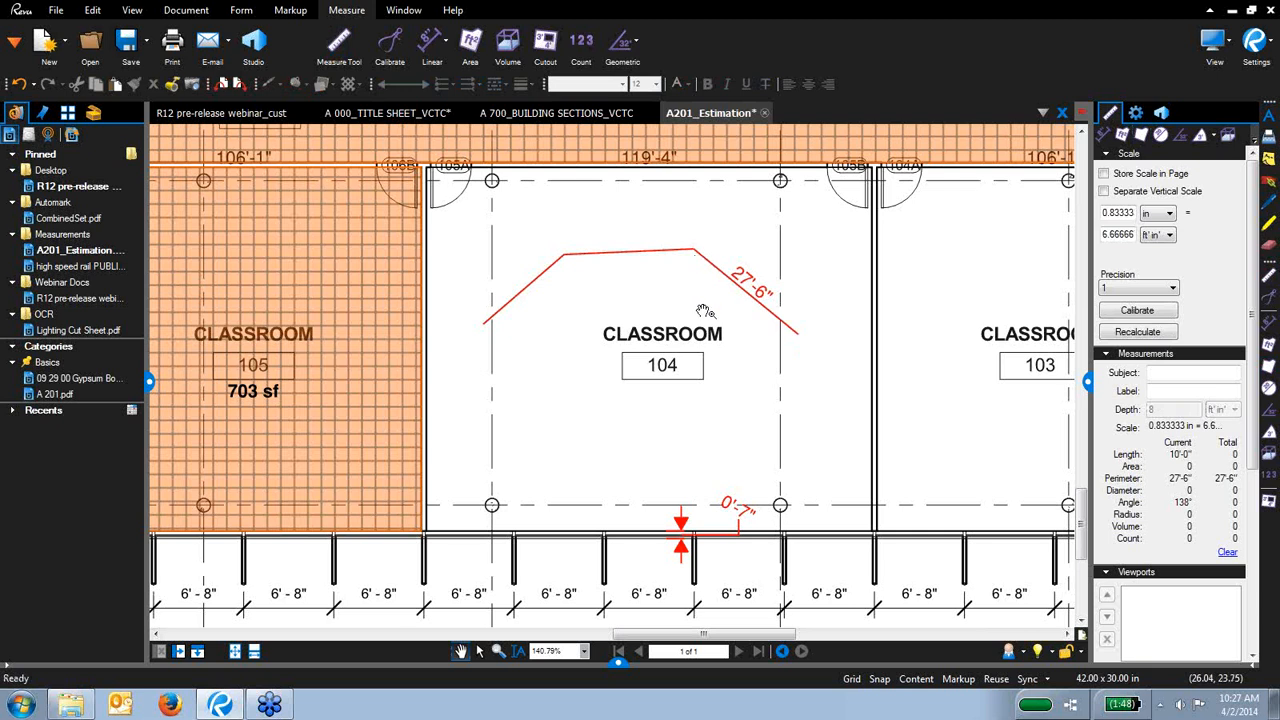
left_click(740, 290)
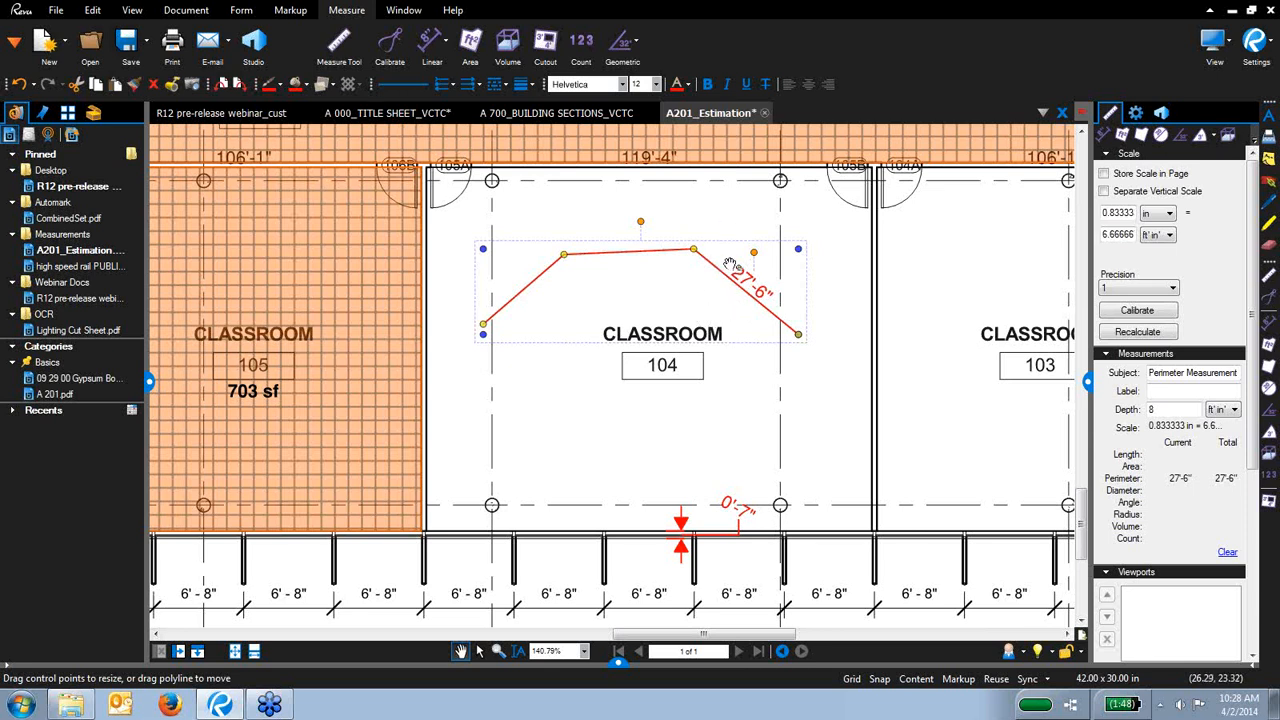
Show all measurements in the perimeter measurement's caption and set its depth to 10 ft
left_click(1165, 410)
left_click(1135, 113)
left_click(1158, 512)
scroll(1160, 516, "down", 3)
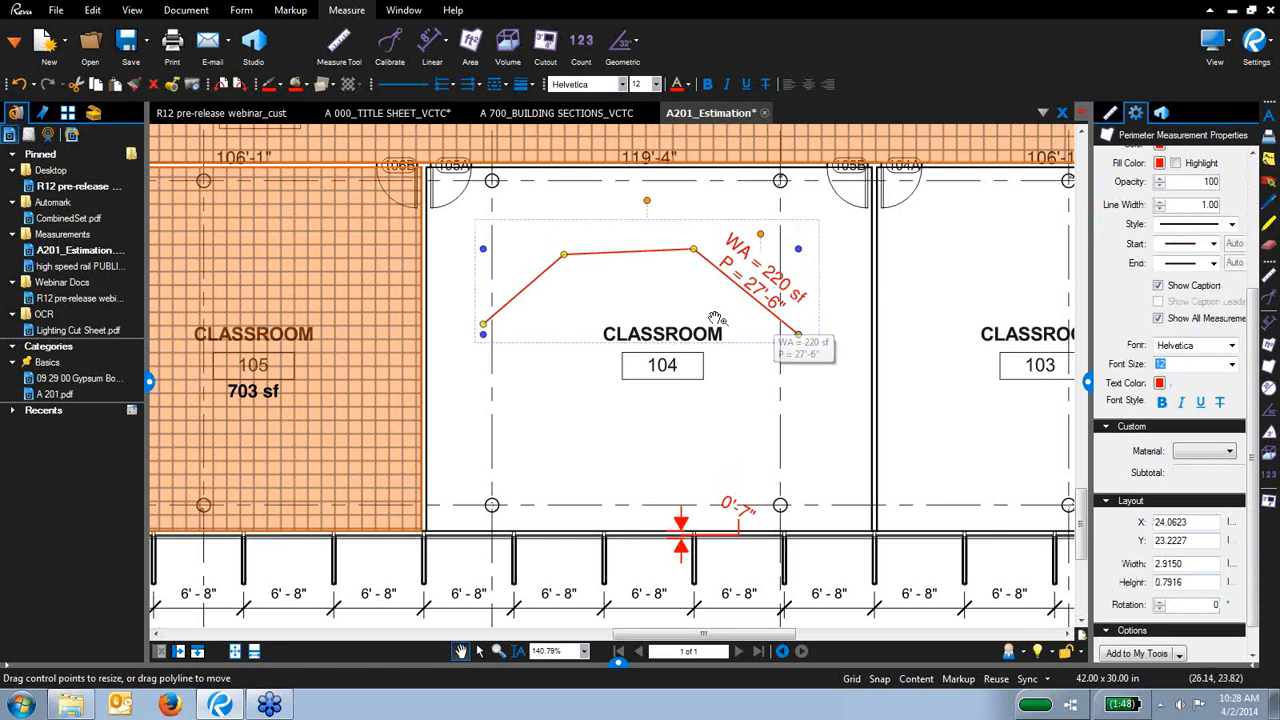
left_click(1112, 114)
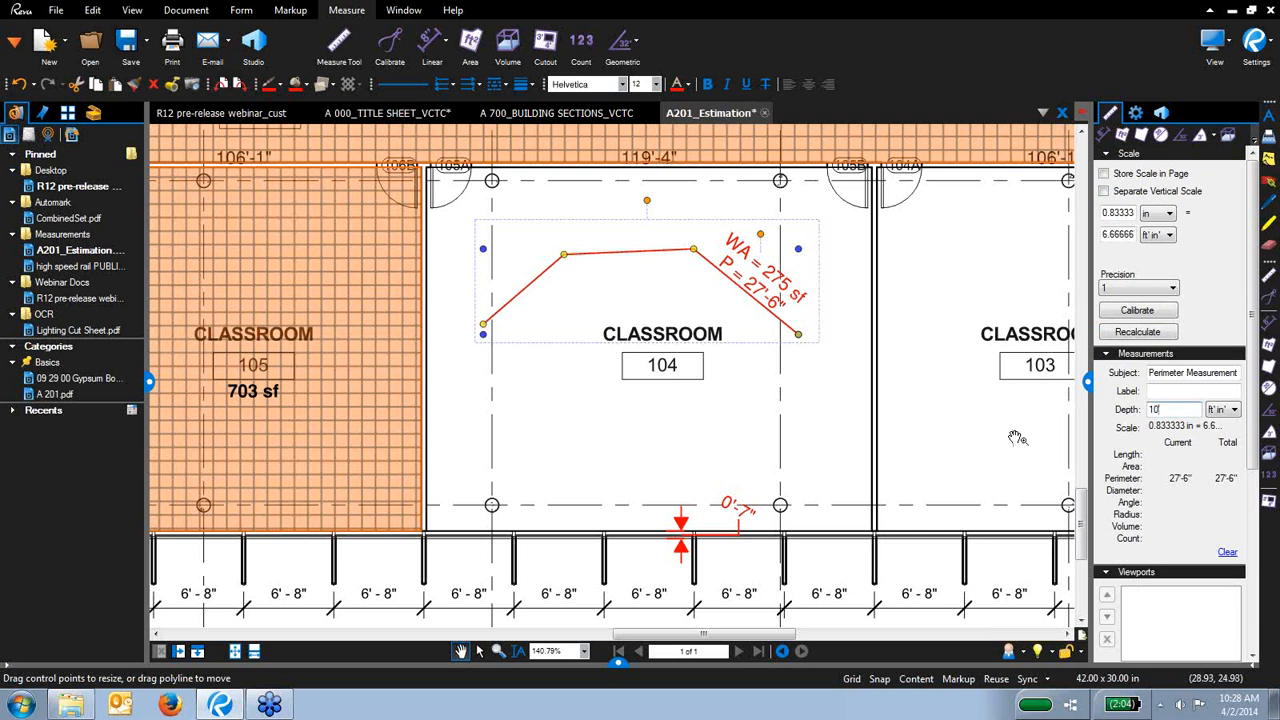
Examine the perimeter measurement's Wall Area entry in the markups list and the Wall Area option among the available columns
left_click_drag(618, 661, 628, 447)
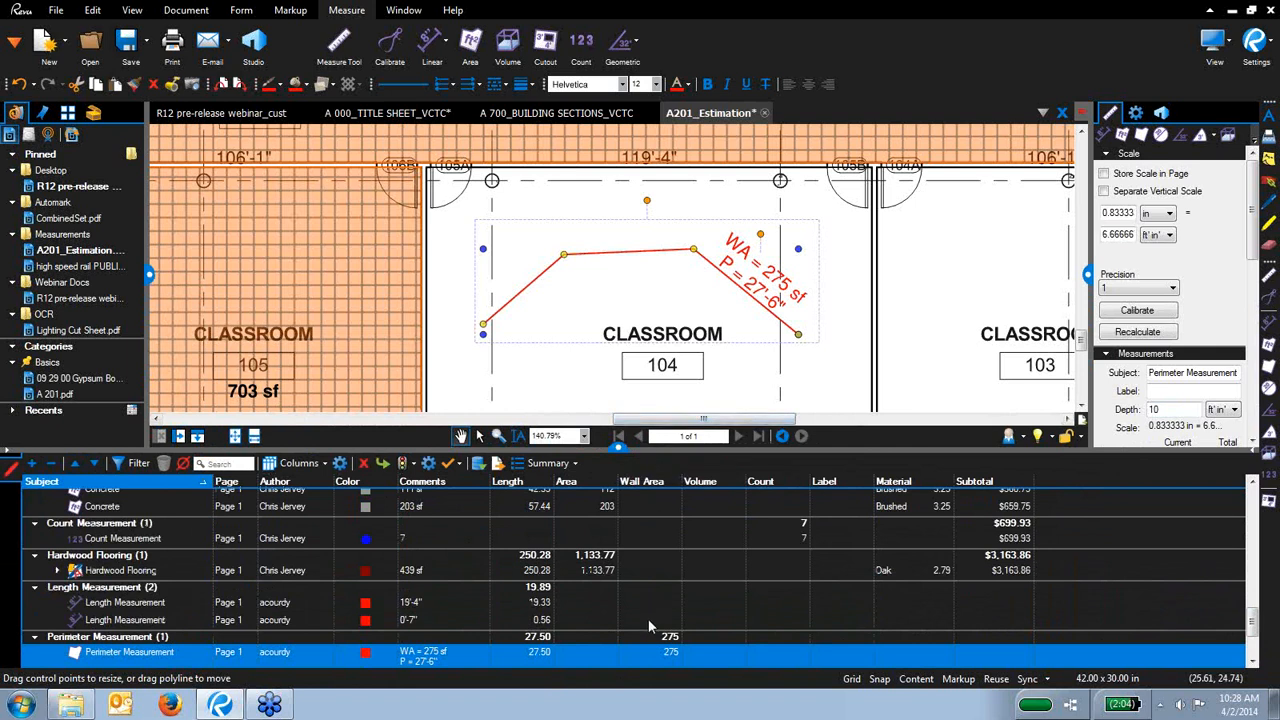
left_click(298, 465)
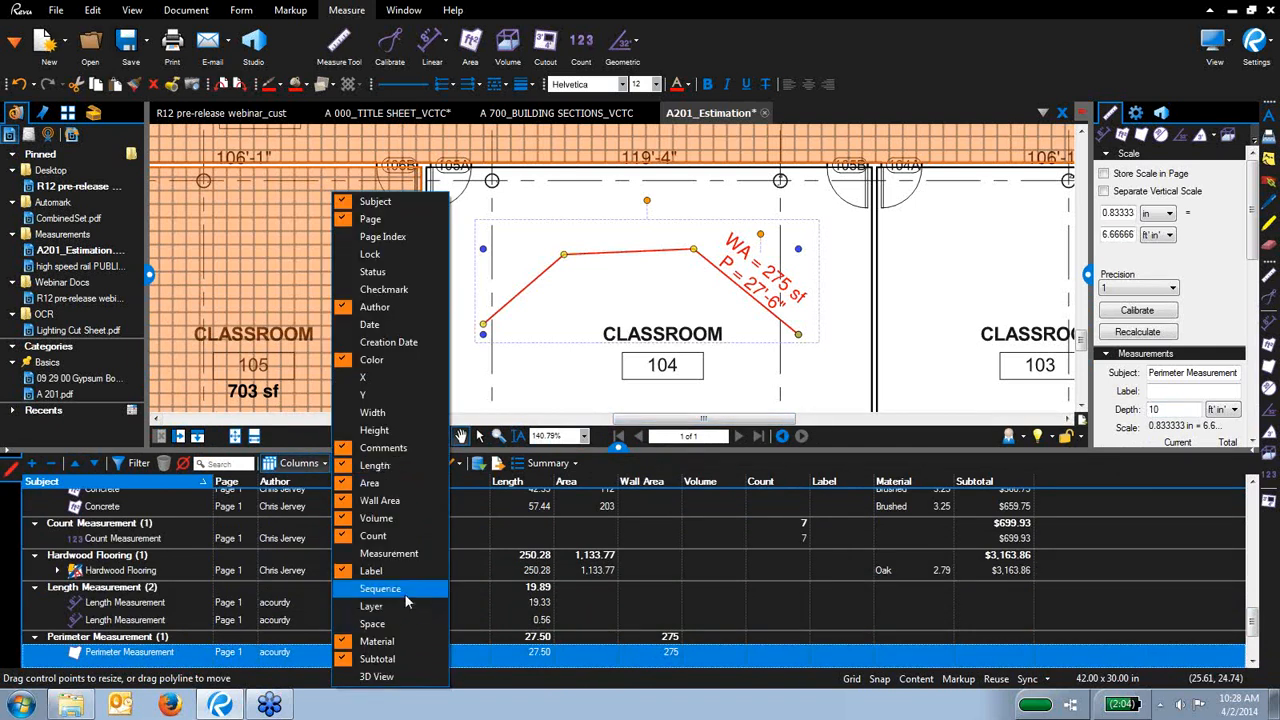
key("ctrl")
key("ctrl")
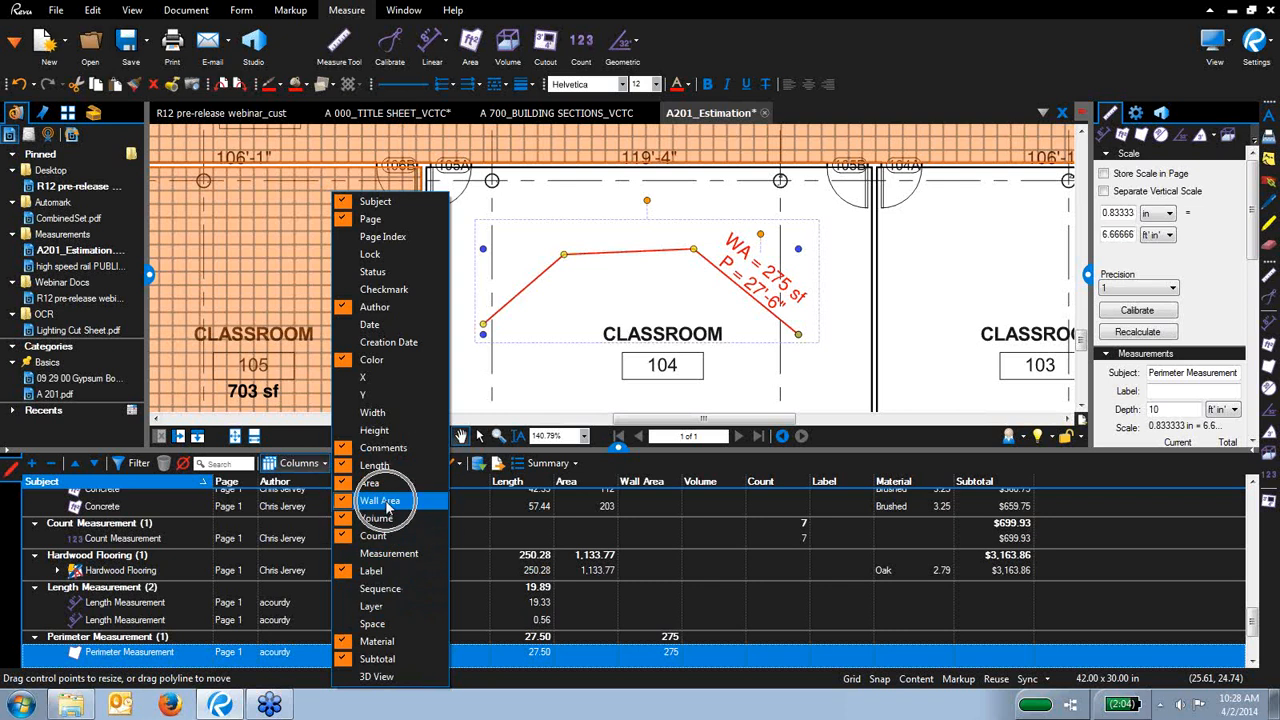
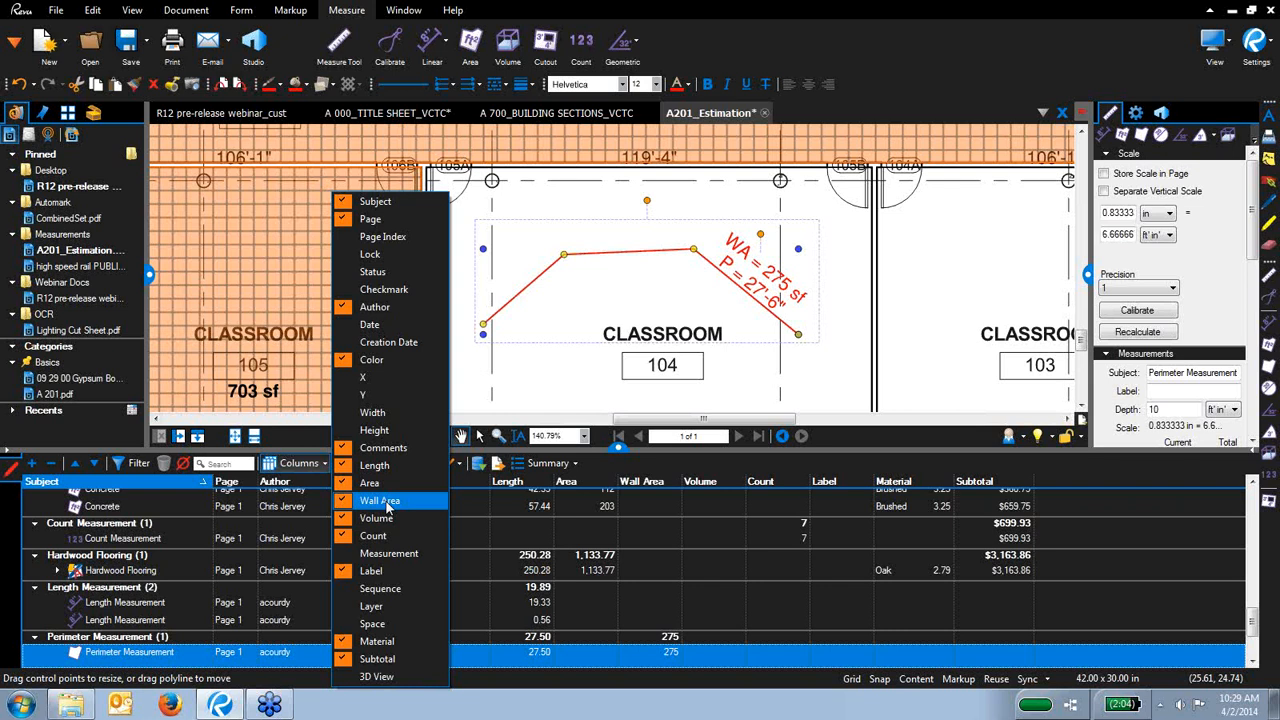
left_click(688, 405)
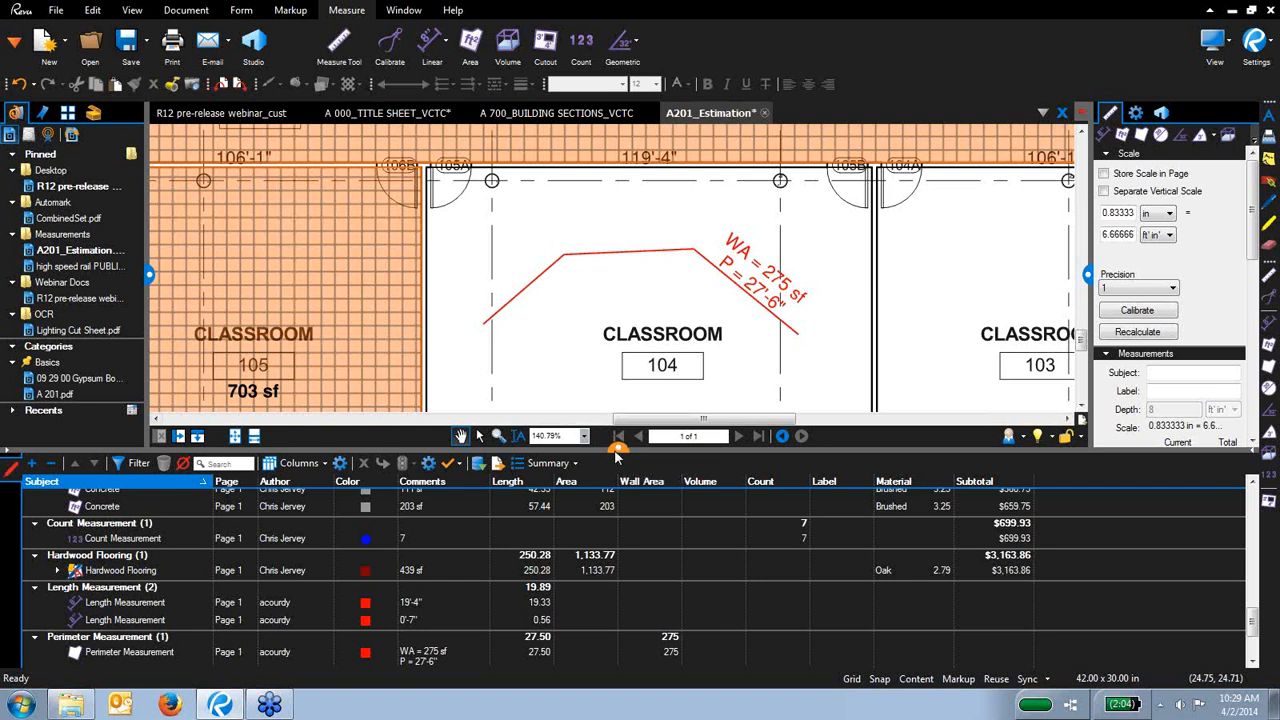
left_click(617, 453)
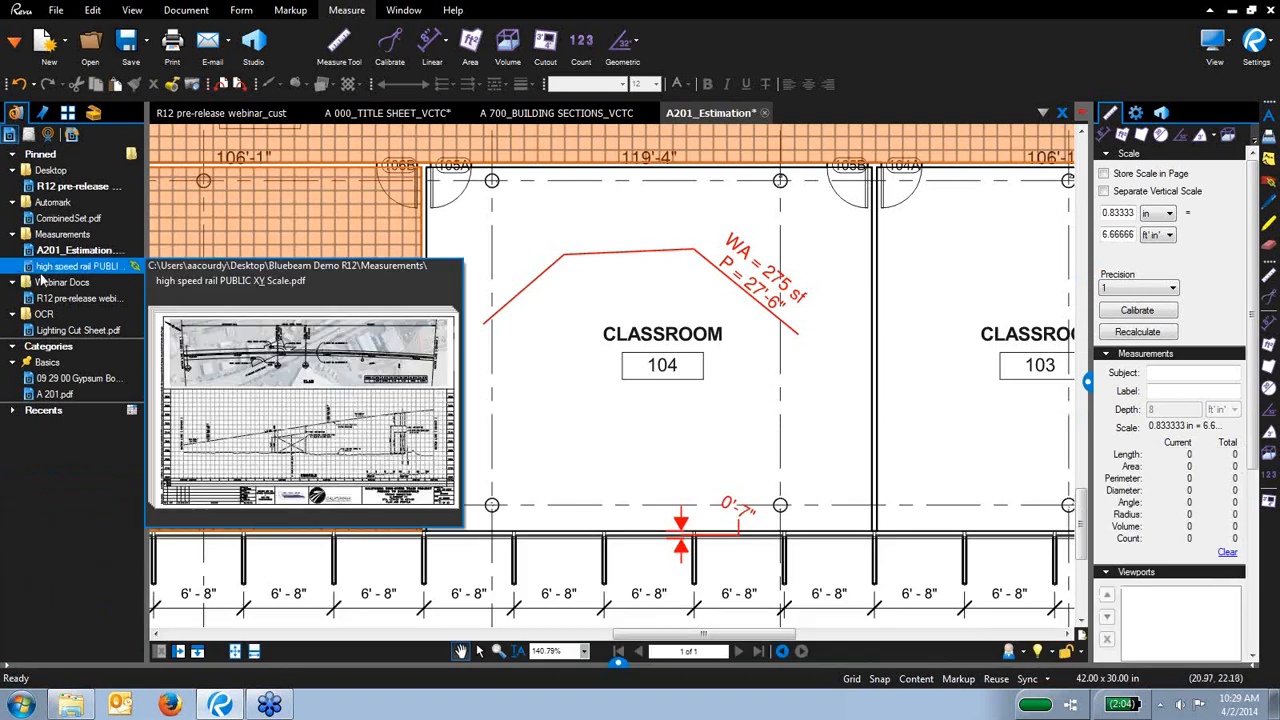
Open the pinned high speed rail PUBLIC X&Y Scale document
key("ctrl+o")
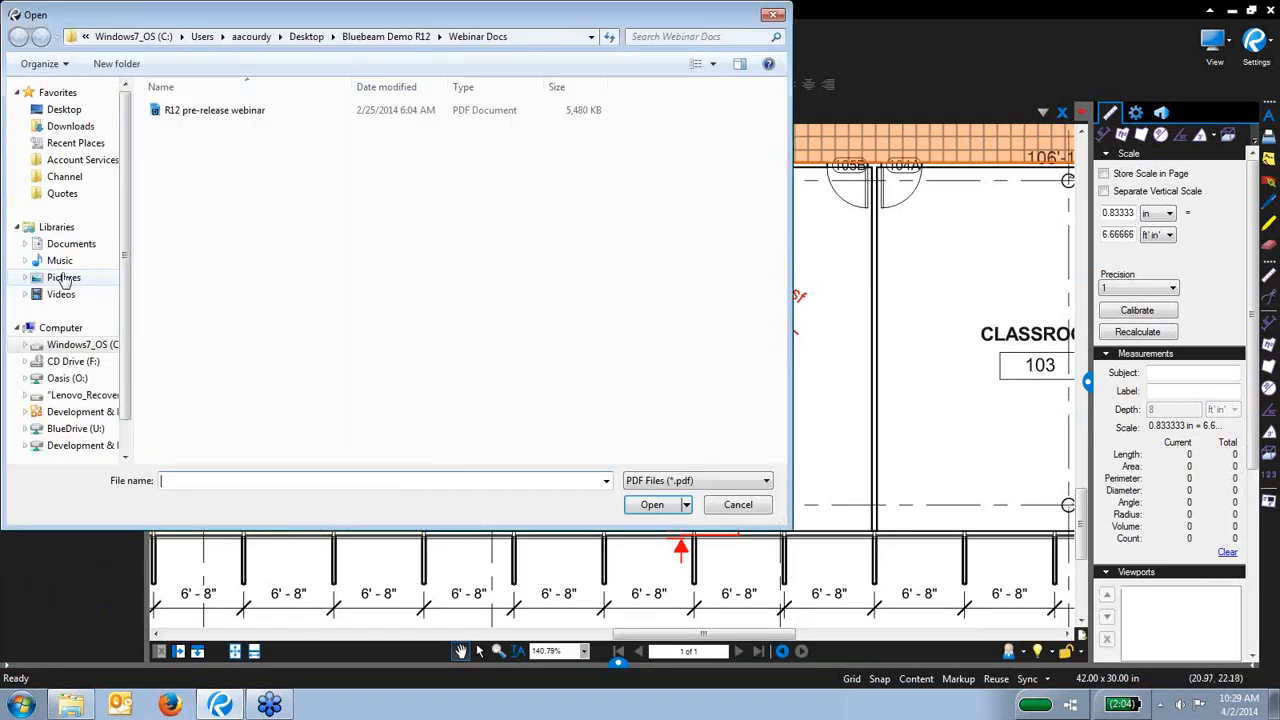
key("Escape")
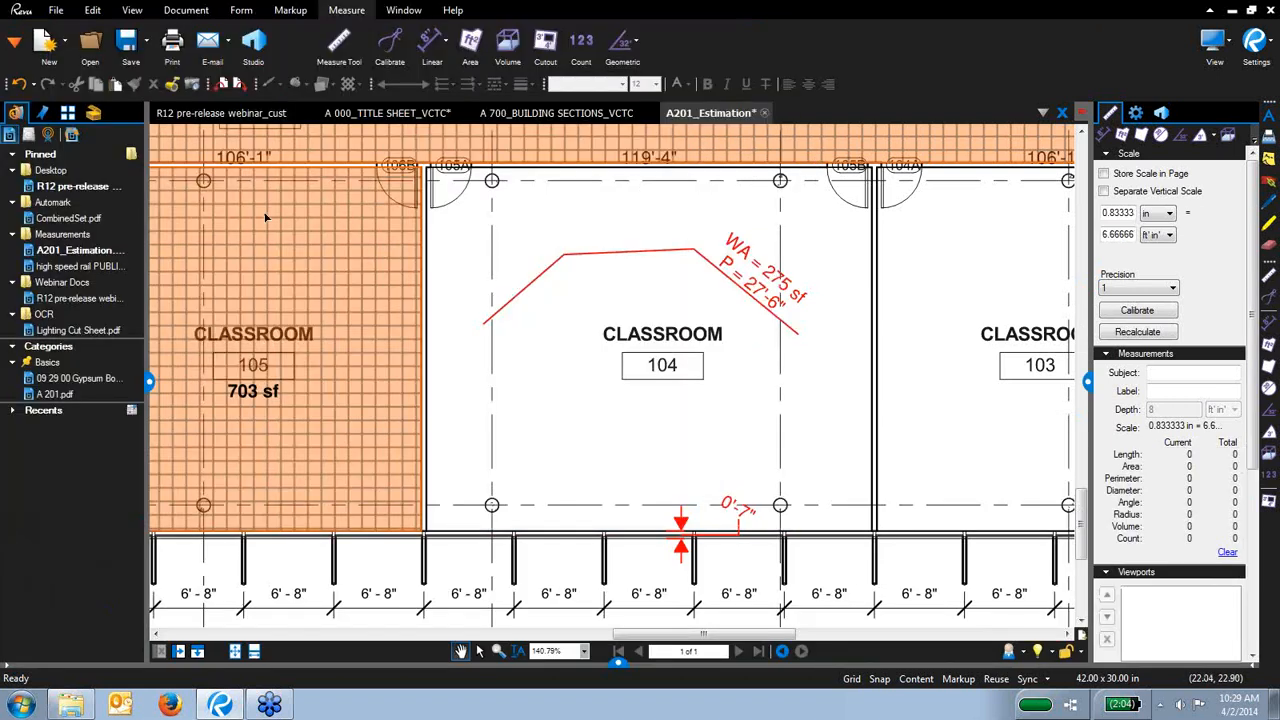
left_click(78, 266)
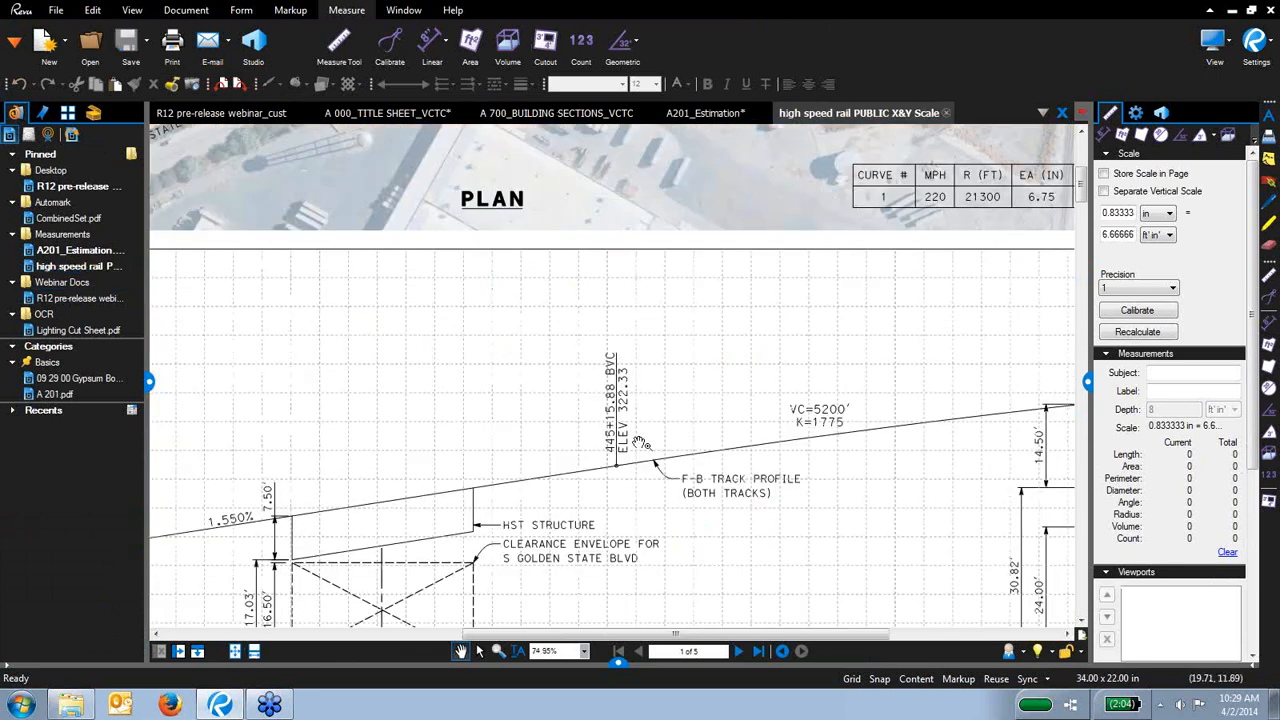
Enable a separate vertical scale and calibrate the X scale to 100 ft along the 0 to 100 segment of the horizontal scale bar
scroll(687, 383, "down", 2)
scroll(687, 383, "down", 3)
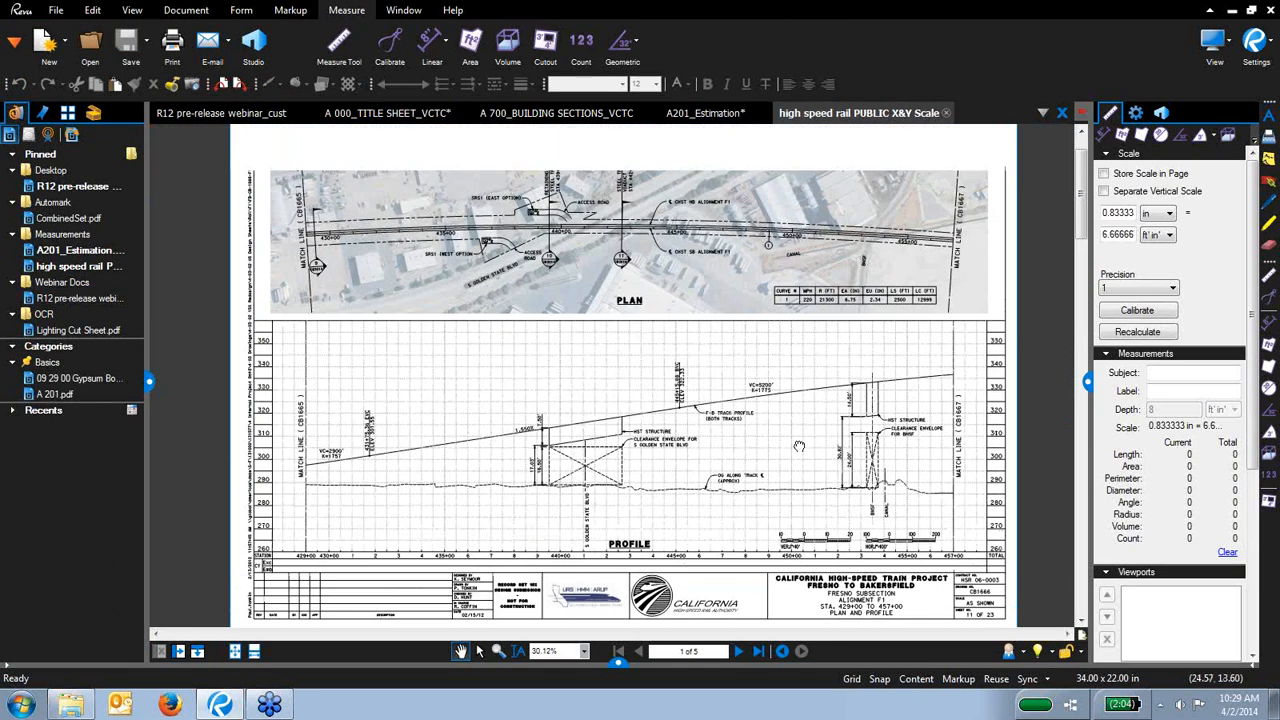
left_click_drag(799, 446, 776, 427)
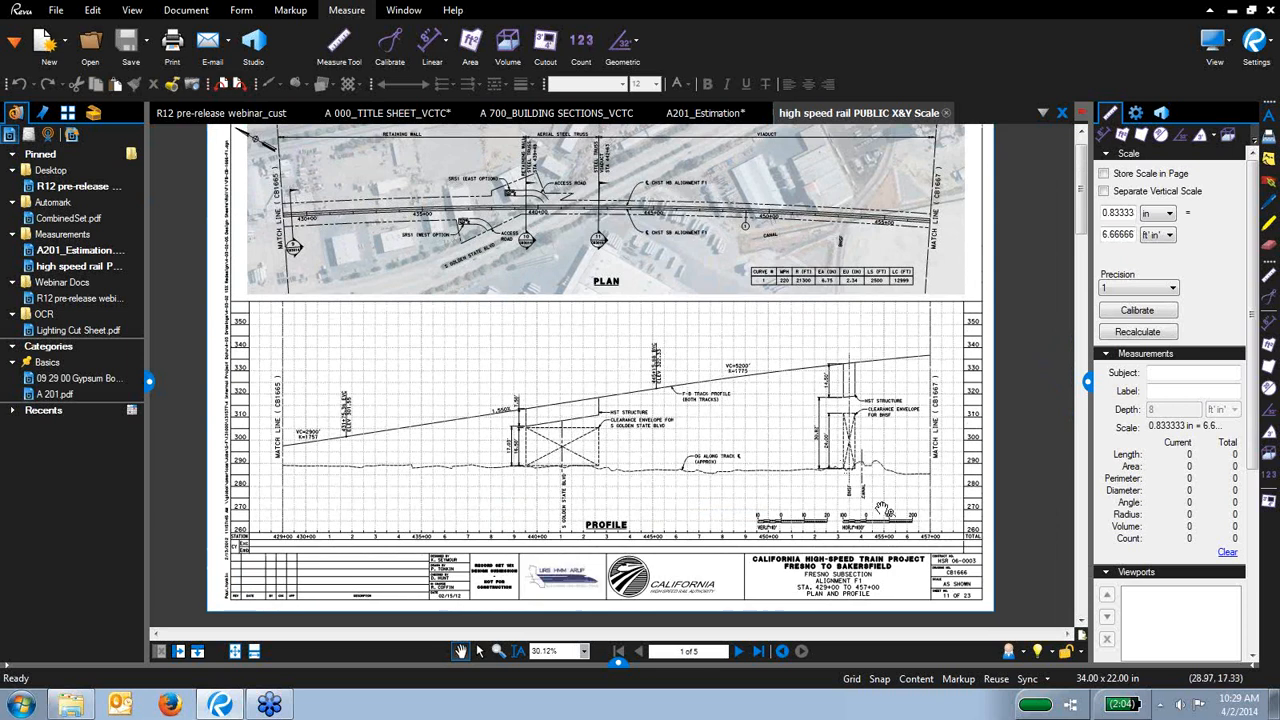
scroll(876, 554, "up", 6)
left_click_drag(893, 577, 671, 490)
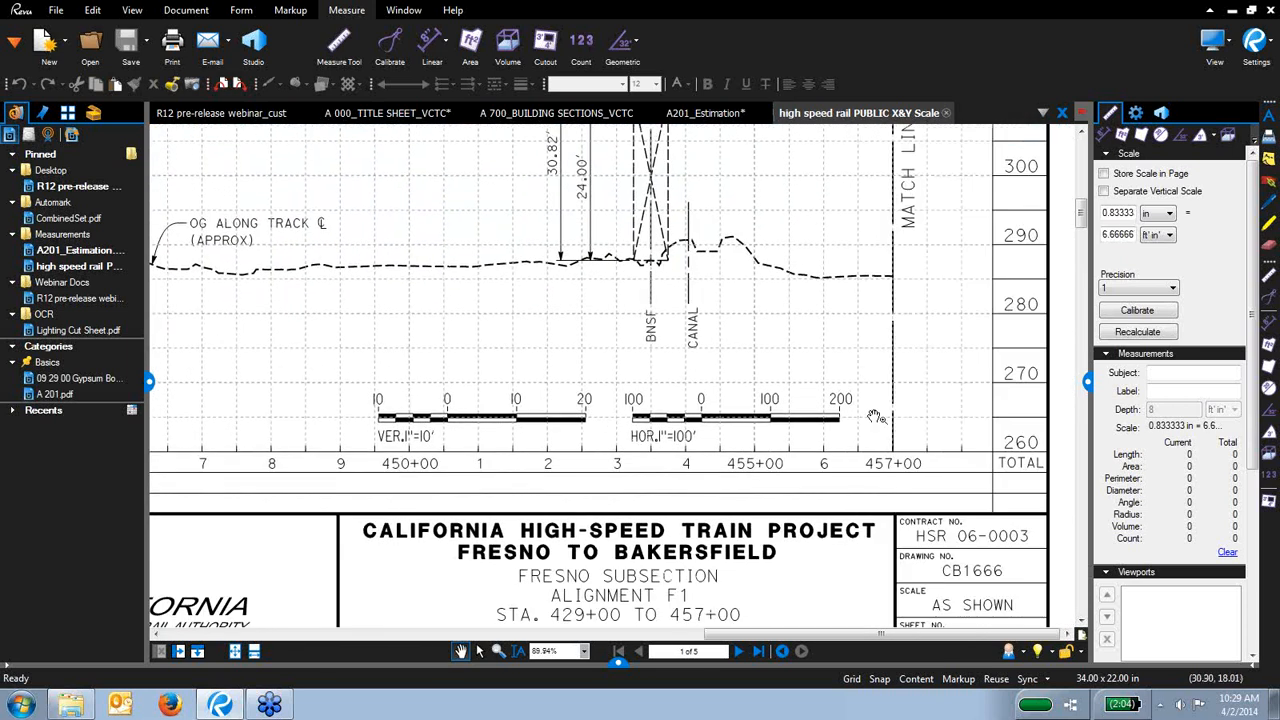
left_click(1104, 192)
left_click(1140, 362)
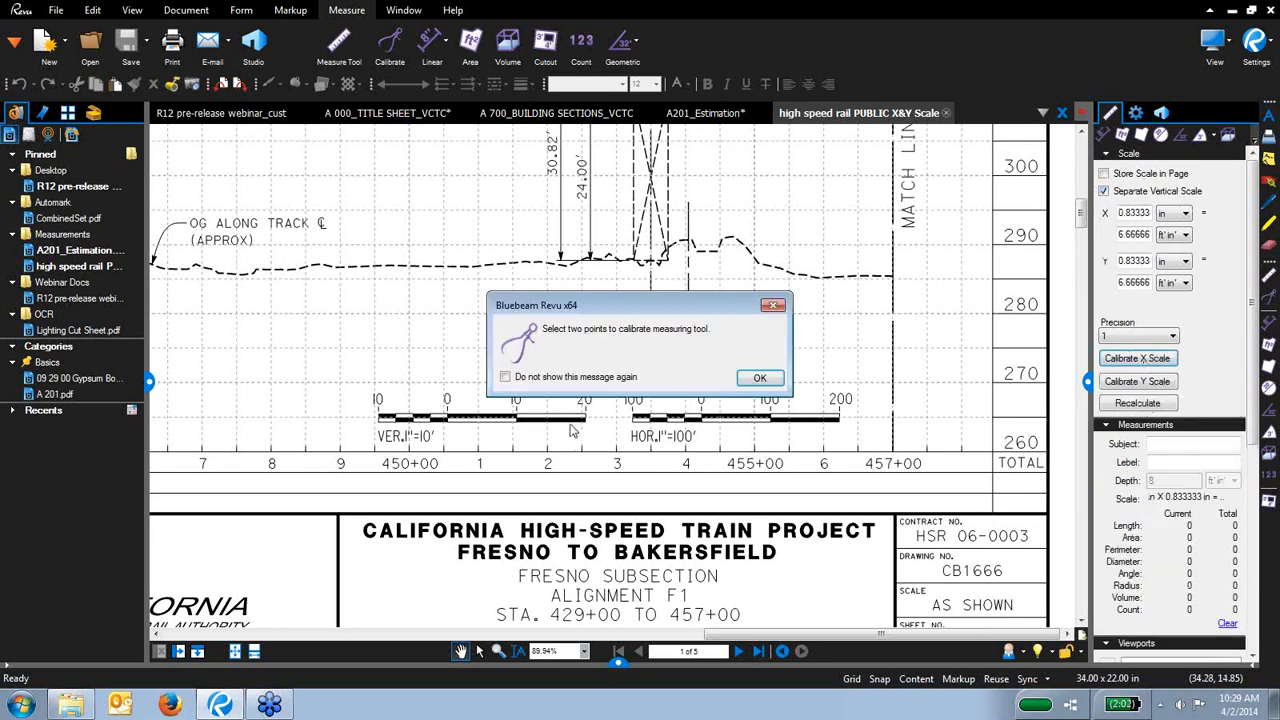
left_click(759, 377)
scroll(744, 404, "up", 6)
left_click_drag(745, 398, 839, 402)
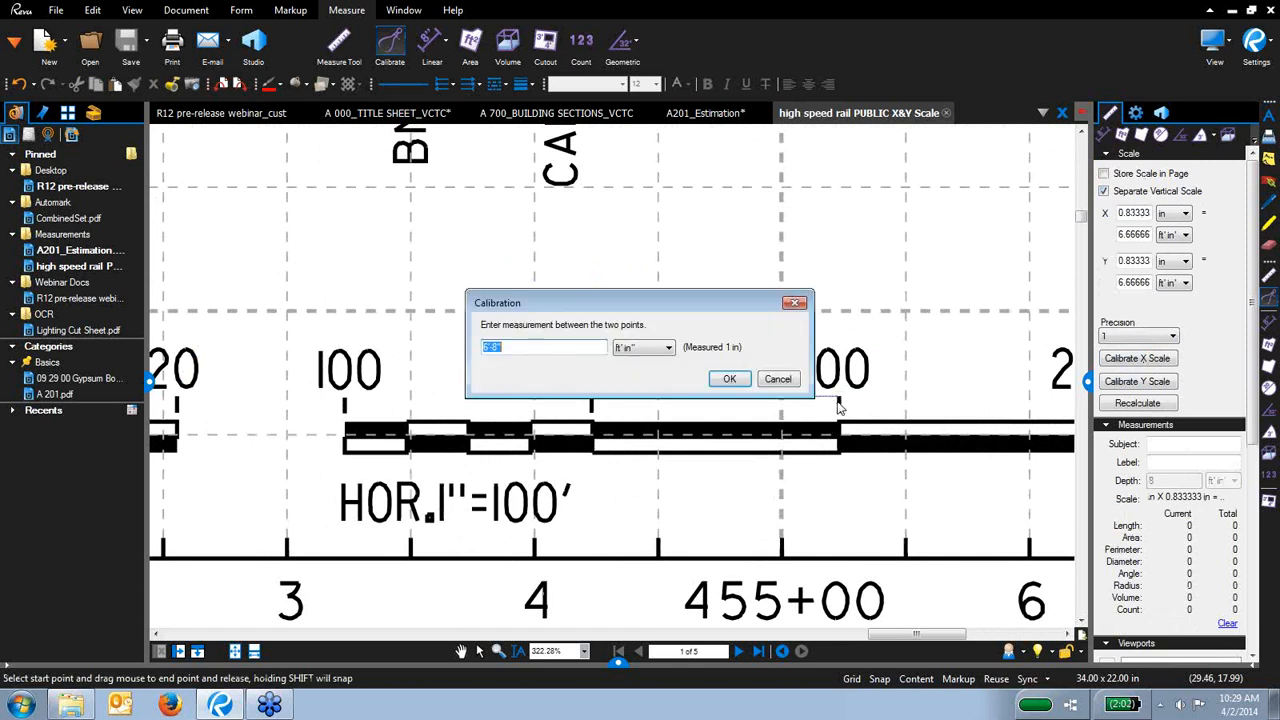
type("100")
left_click(729, 379)
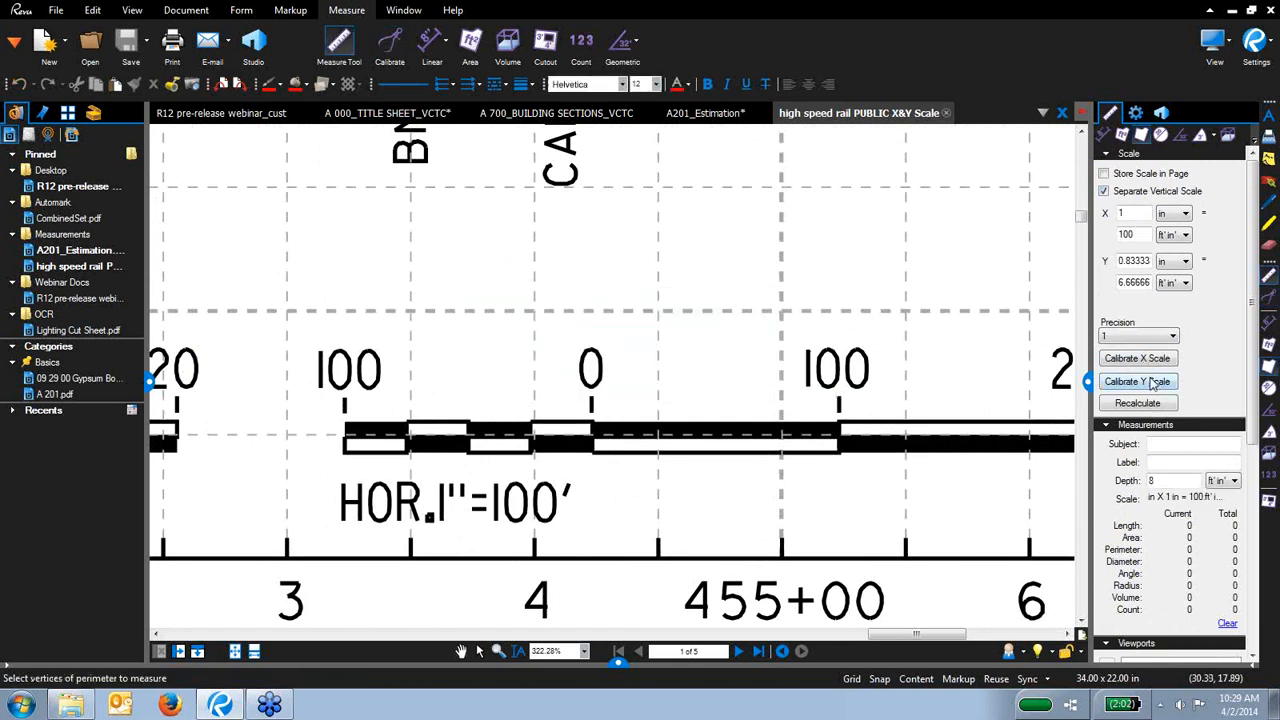
Calibrate the Y scale to 10 ft along the 0 to 10 segment of the vertical scale bar
left_click(1153, 383)
left_click(762, 381)
left_click_drag(333, 355, 999, 361)
left_click_drag(348, 402, 592, 406)
type("10")
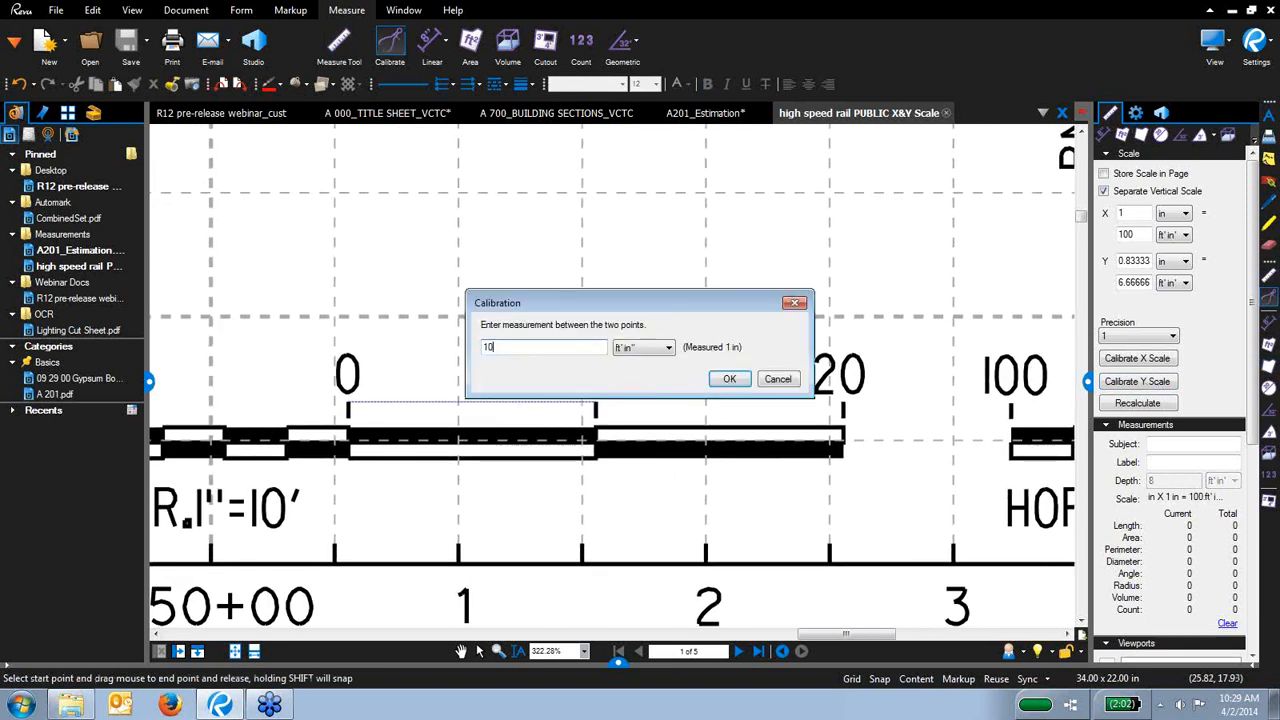
left_click(732, 378)
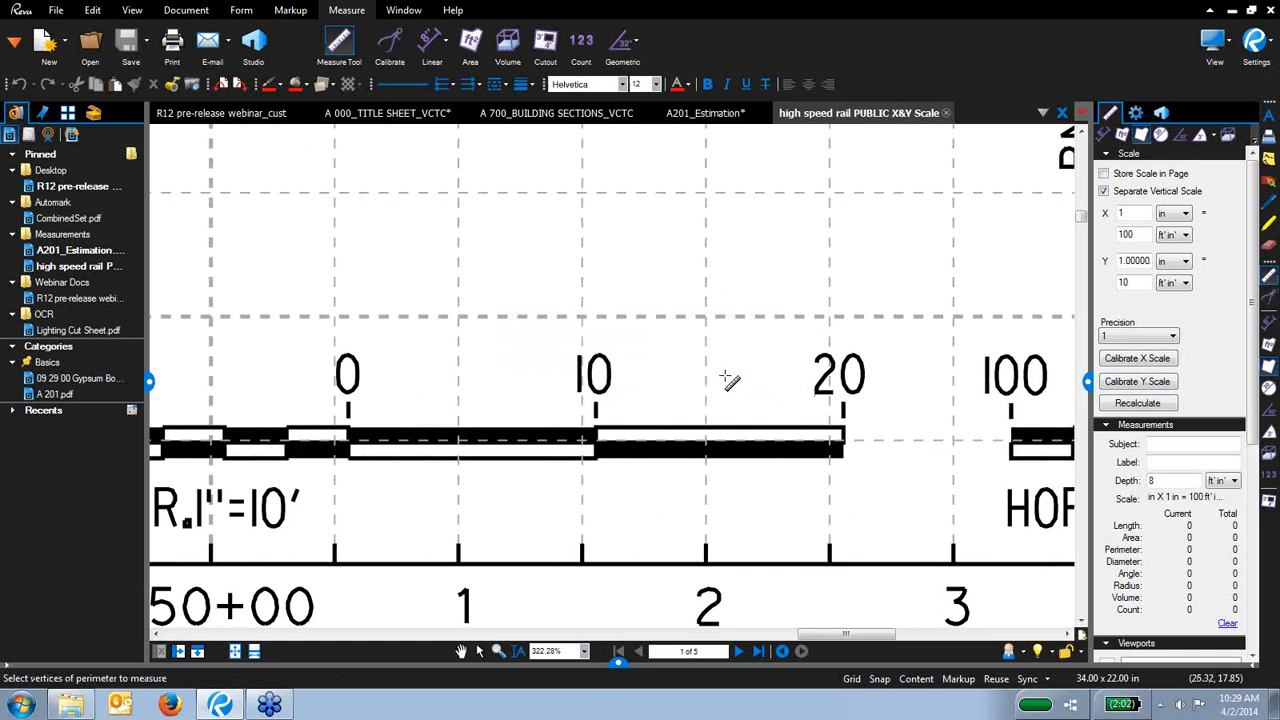
Place a vertical length measurement of about 24'-0" along the 24.00' dimension beside the BNSF clearance envelope, and exit the tool
scroll(795, 390, "down", 3)
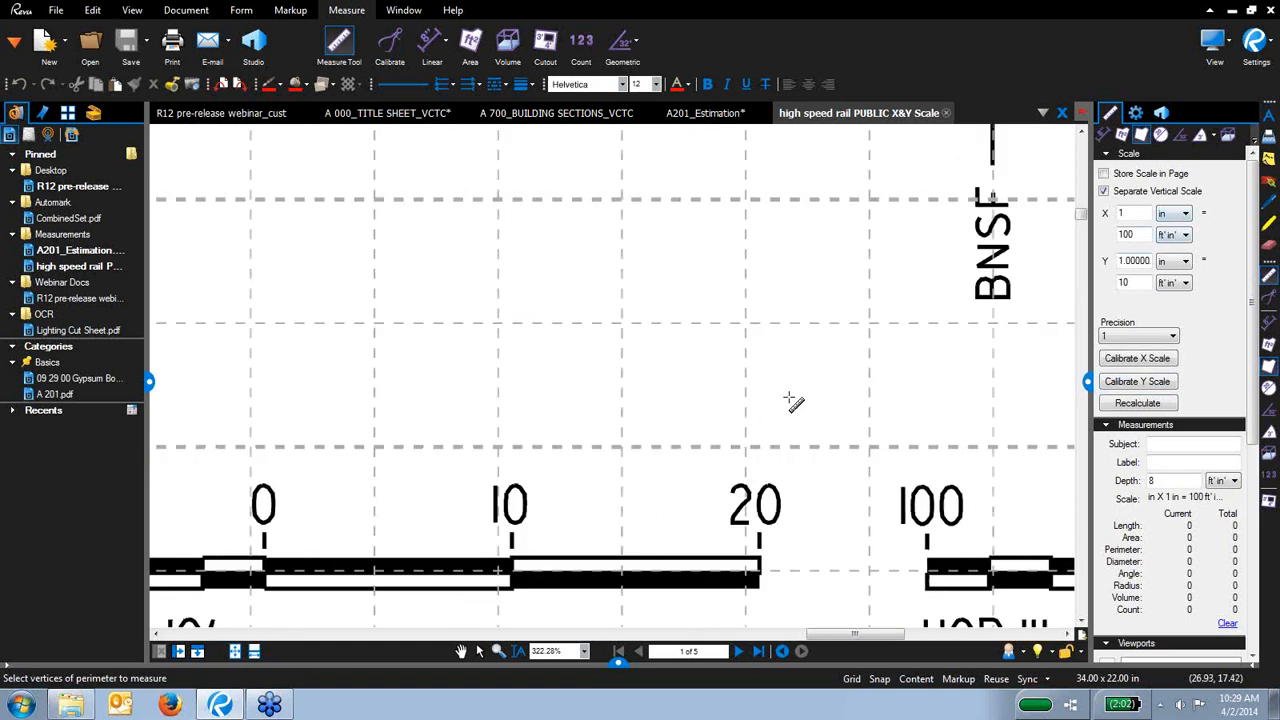
left_click(1101, 137)
left_click_drag(952, 280, 800, 543)
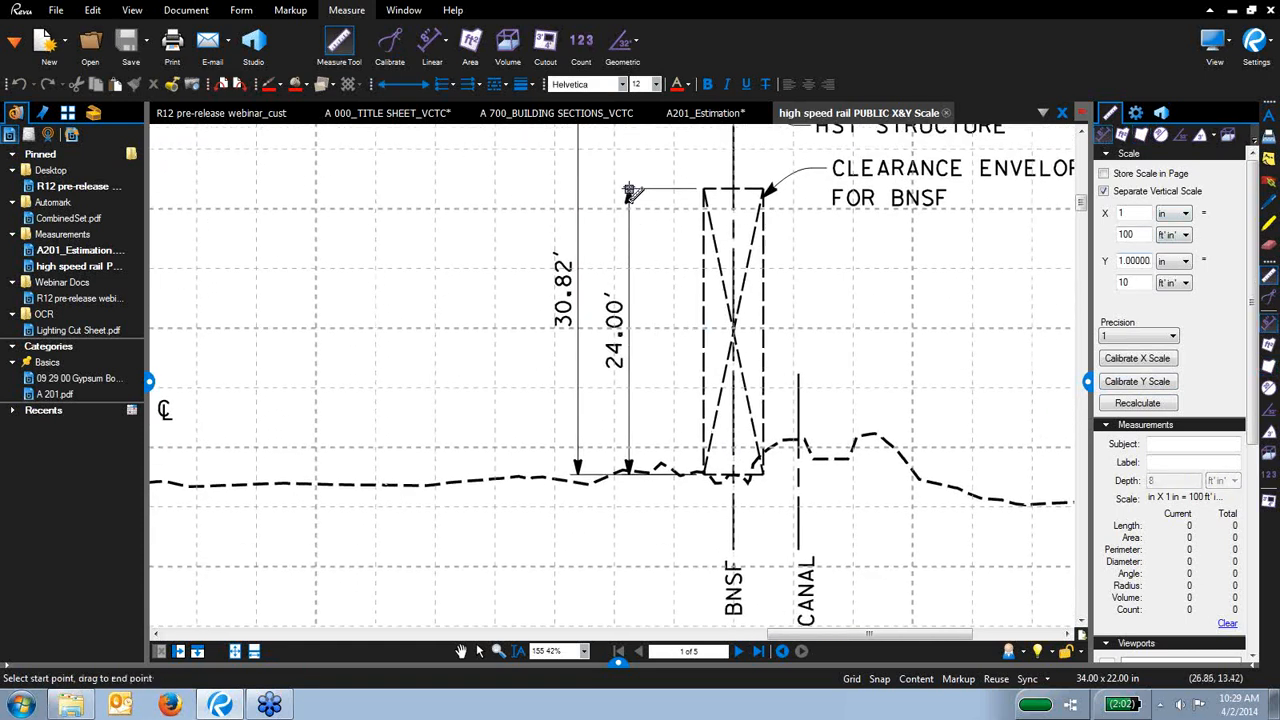
left_click_drag(630, 192, 633, 478)
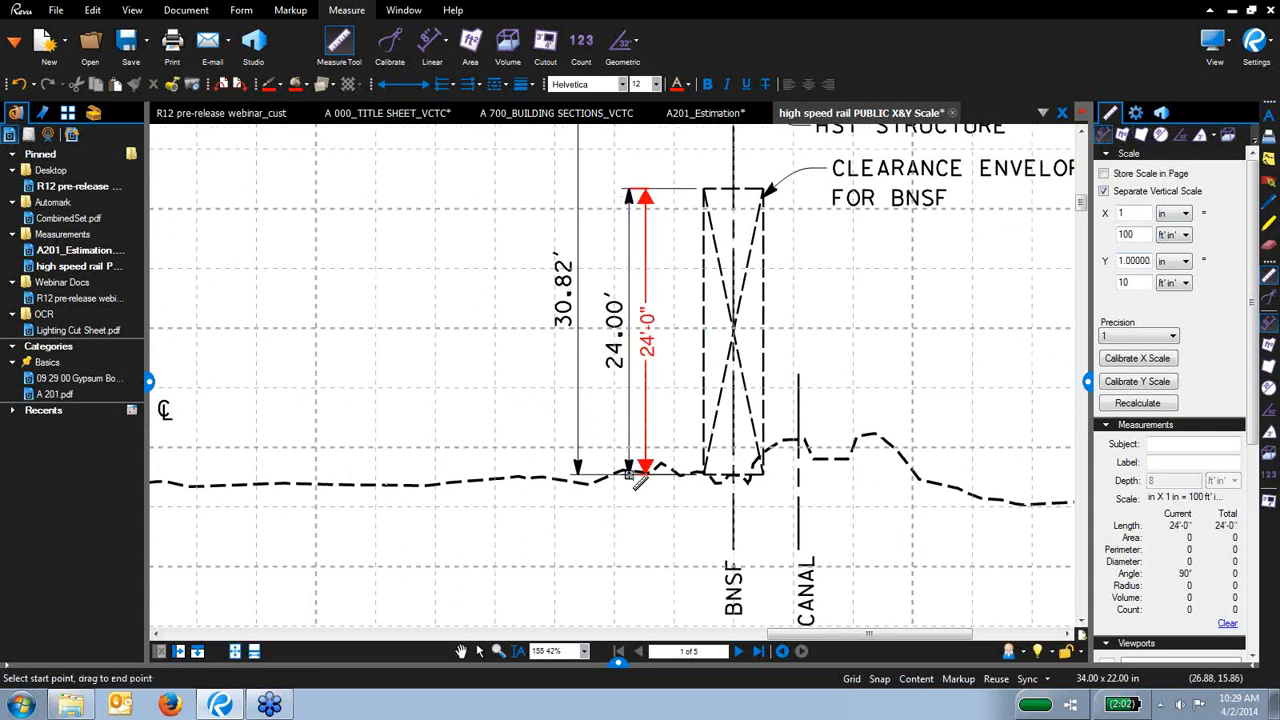
key("Escape")
Place a length measurement of about 591'-0" along the sloped track profile line by the 1.550% grade label, and exit the tool
scroll(391, 424, "down", 5)
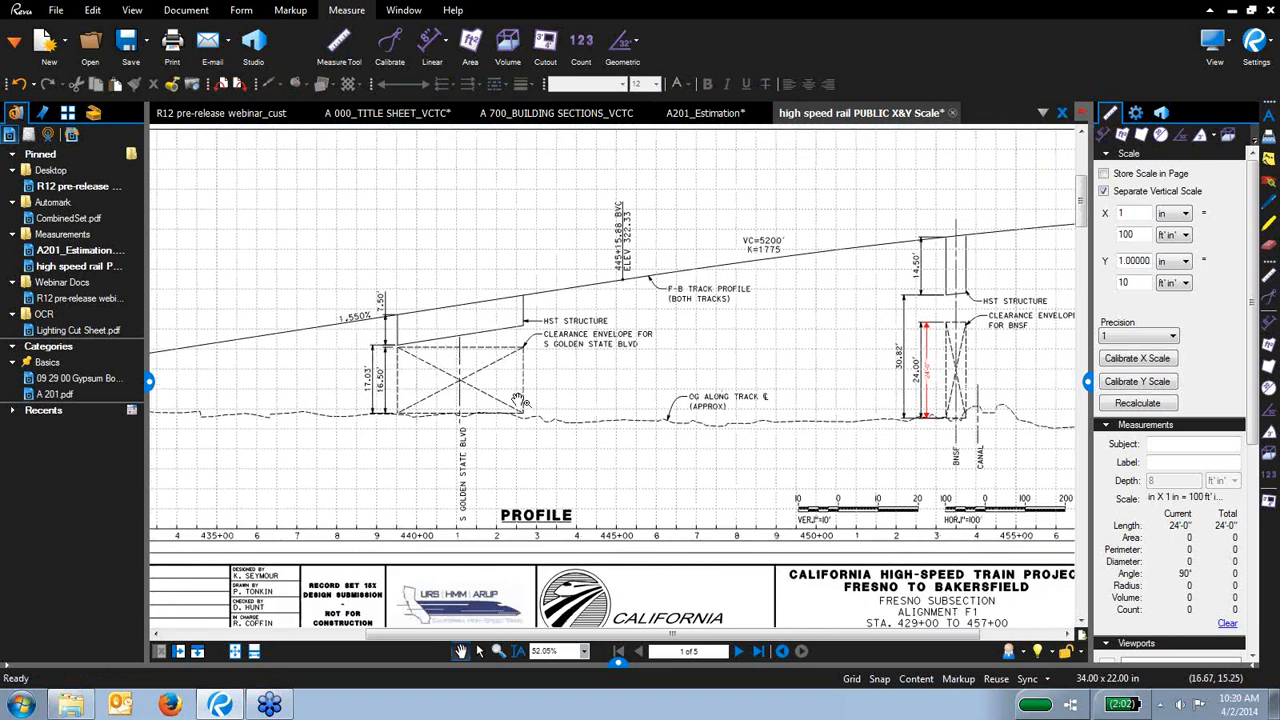
scroll(592, 372, "down", 2)
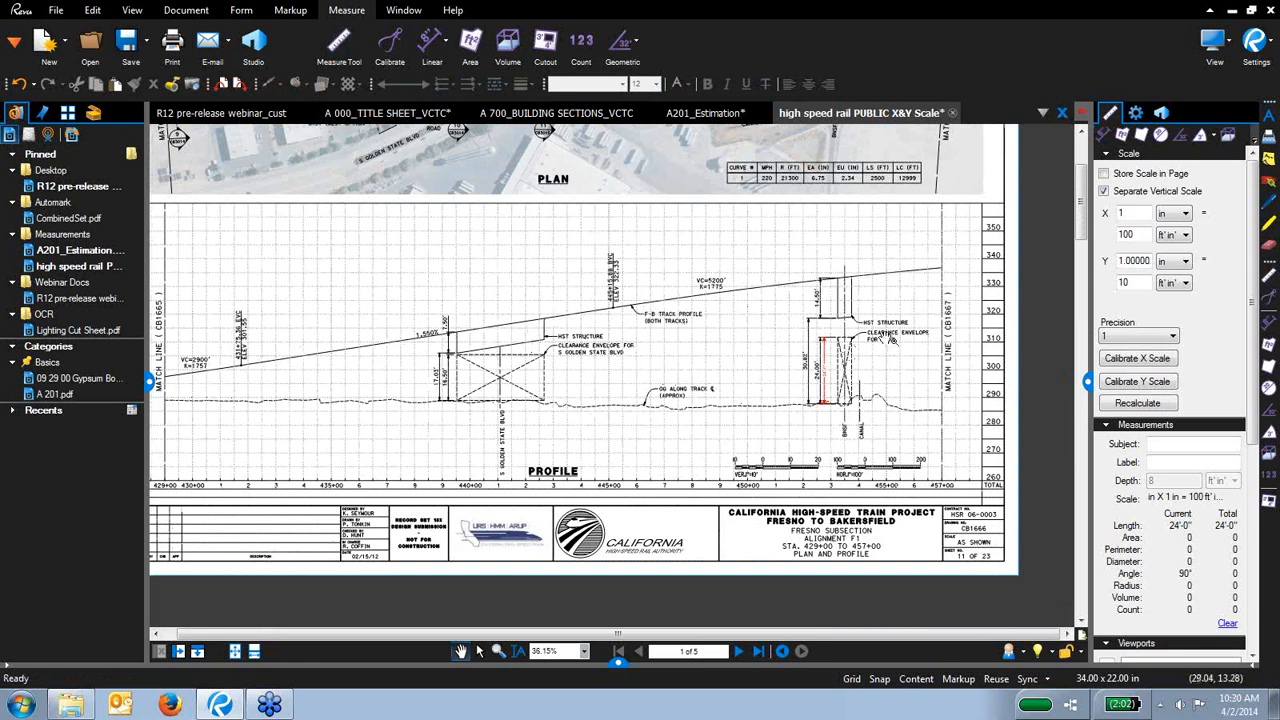
left_click(1104, 134)
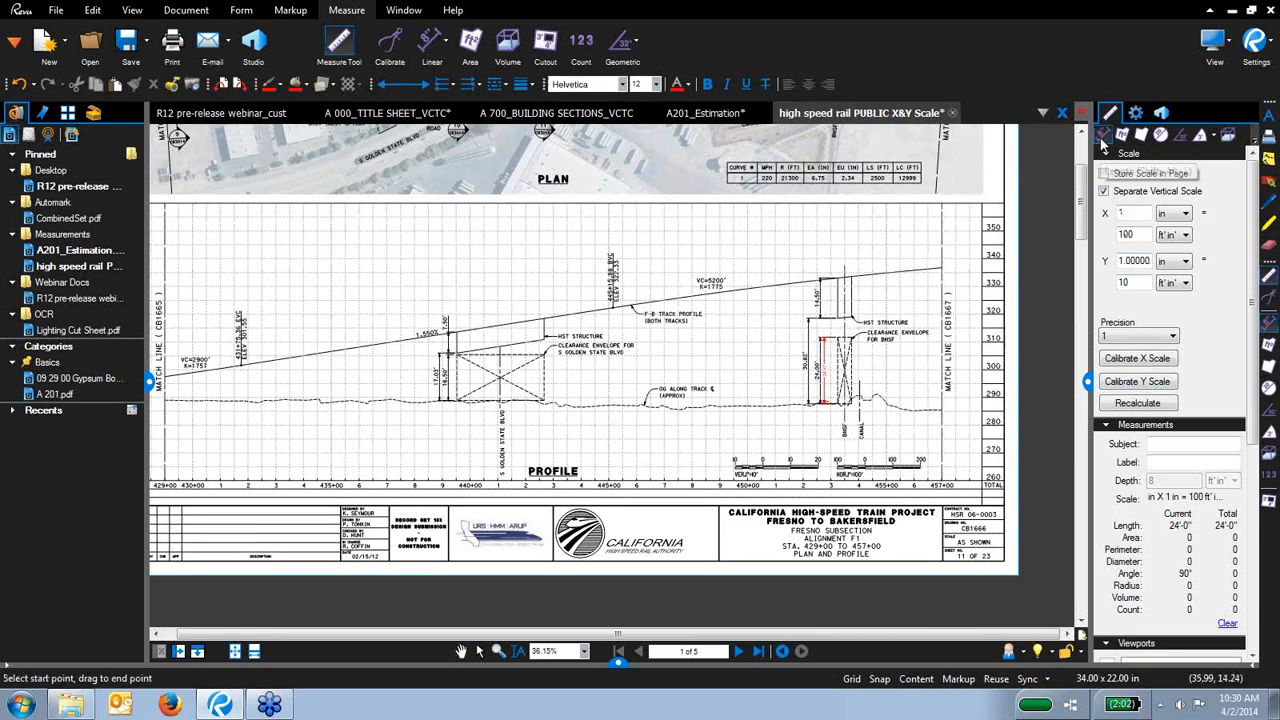
scroll(350, 355, "up", 5)
left_click_drag(340, 360, 765, 313)
left_click(746, 295)
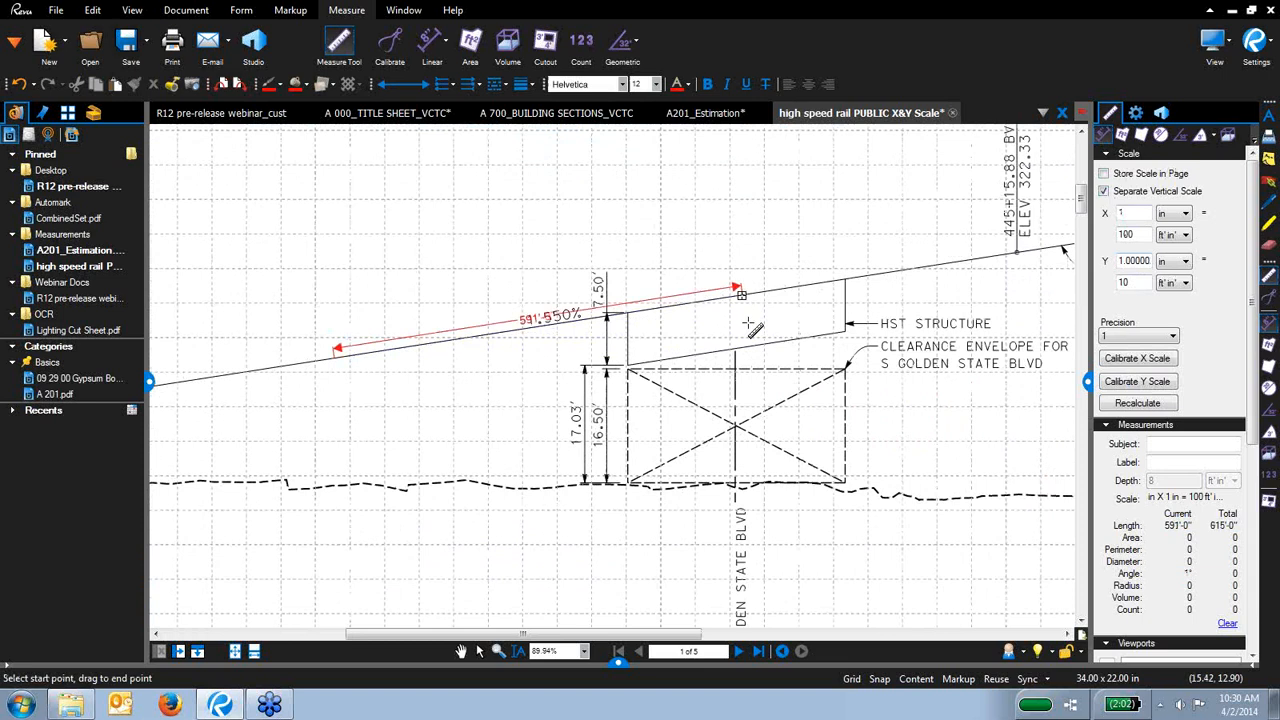
scroll(530, 388, "up", 3)
scroll(560, 425, "up", 1)
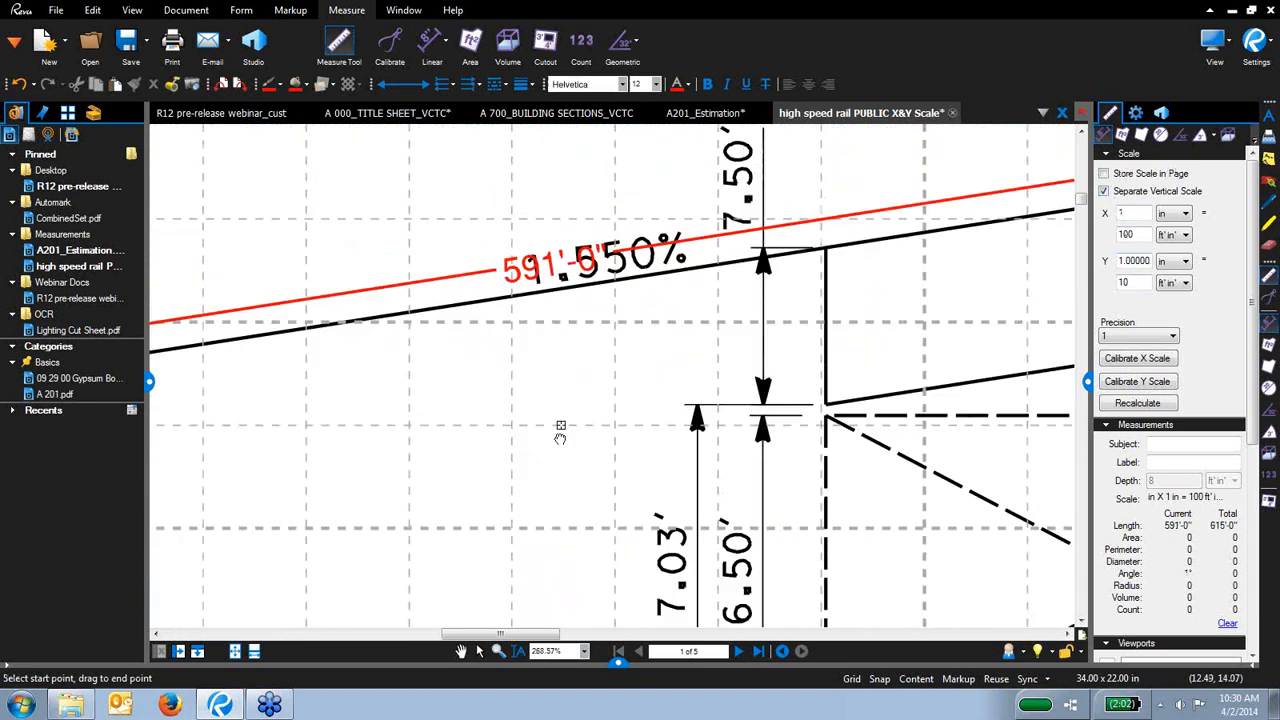
scroll(563, 431, "up", 1)
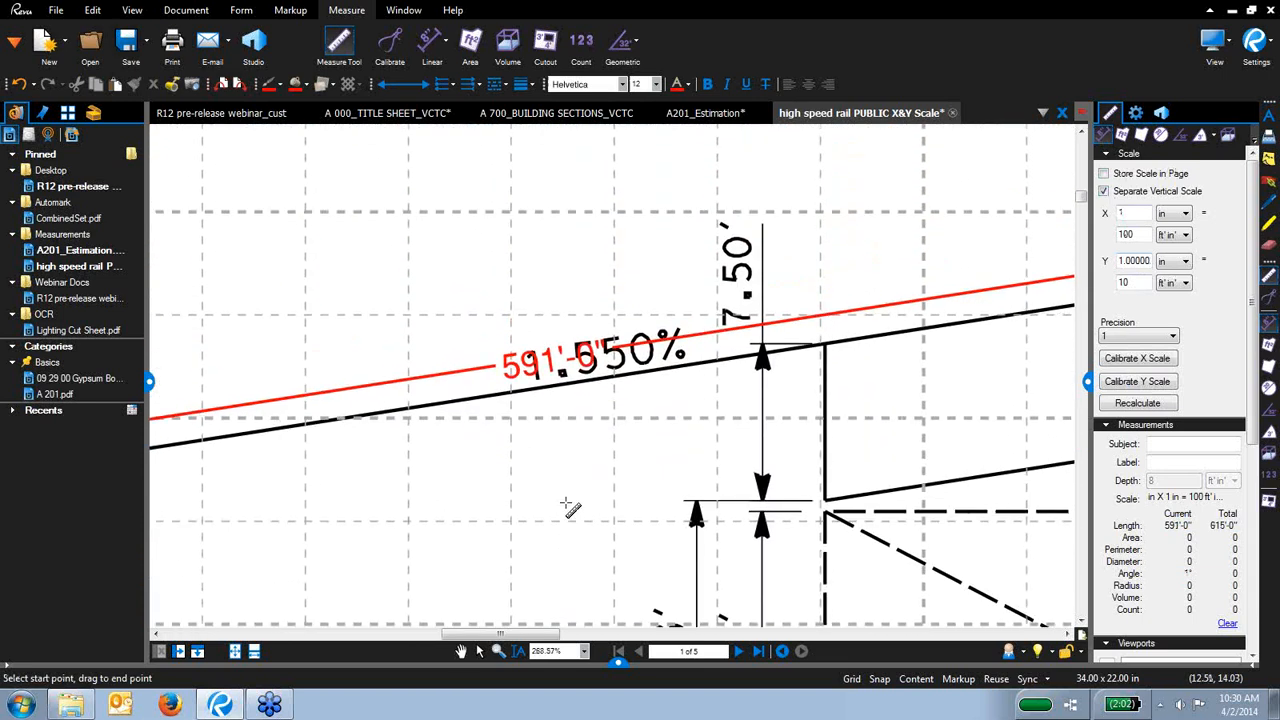
key("Escape")
Select the sloped track length measurement to review it, and close the high speed rail document
left_click(541, 367)
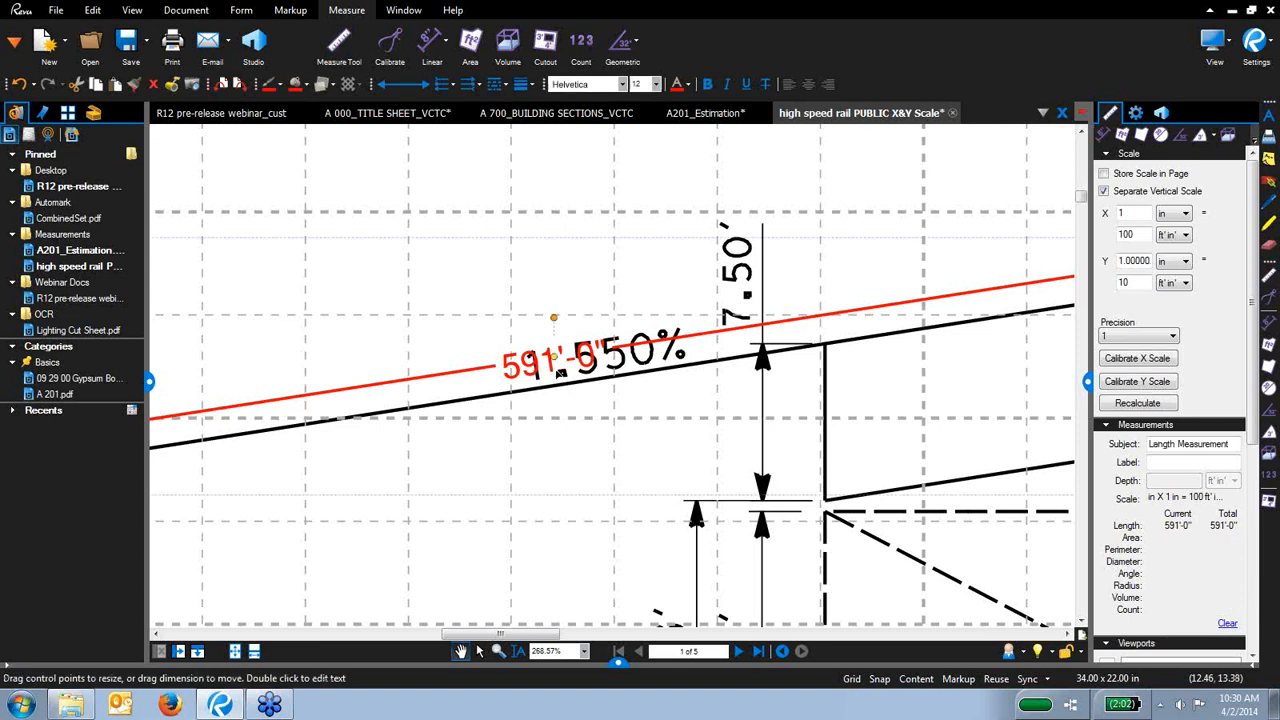
scroll(557, 441, "down", 7)
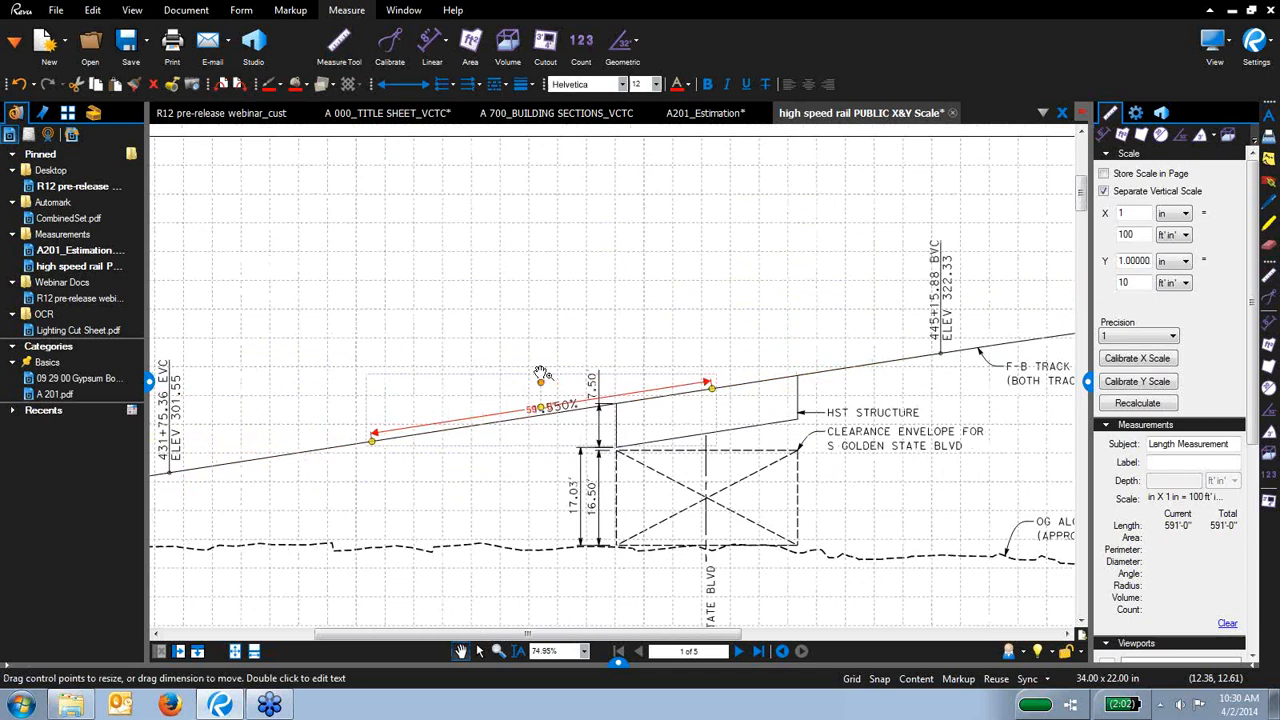
left_click(952, 113)
left_click(715, 428)
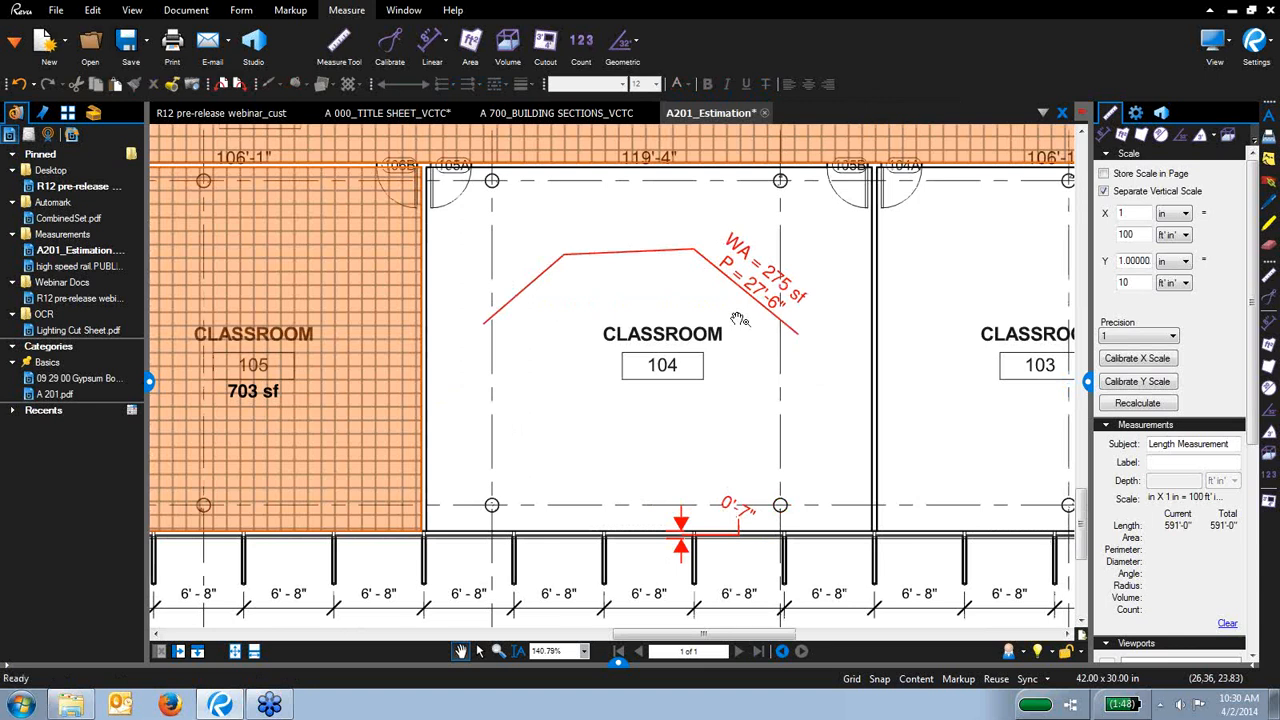
Show the markups list for A201_Estimation and re-sort it by Subject
left_click_drag(619, 662, 632, 422)
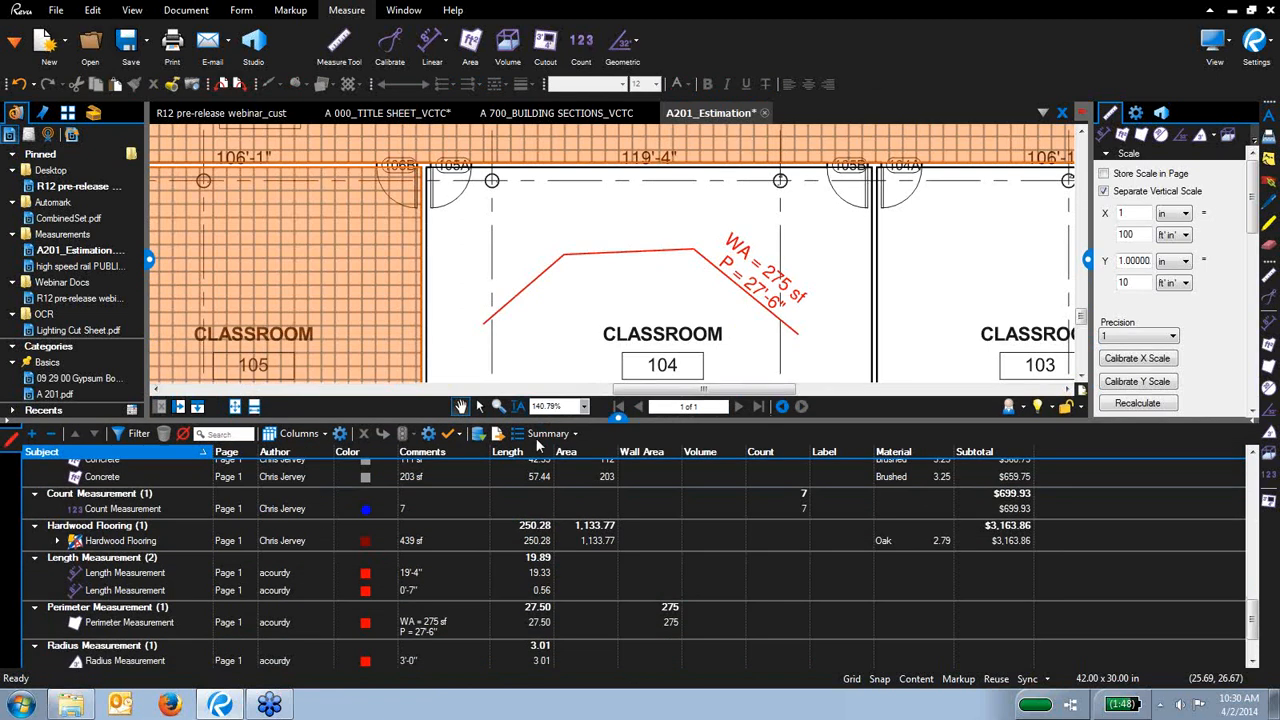
left_click(204, 453)
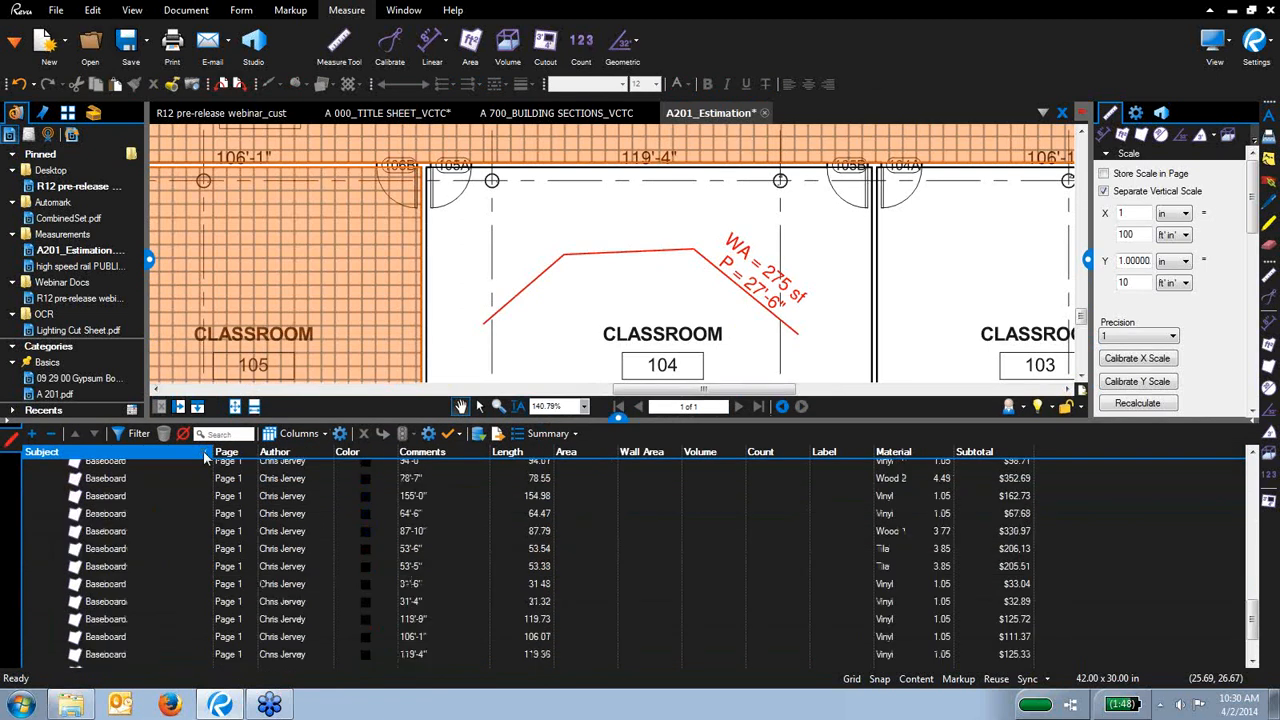
left_click(204, 455)
left_click(192, 457)
left_click(182, 457)
Turn on filtering in the markups list and filter the Subject column to Hardwood Flooring
left_click(118, 436)
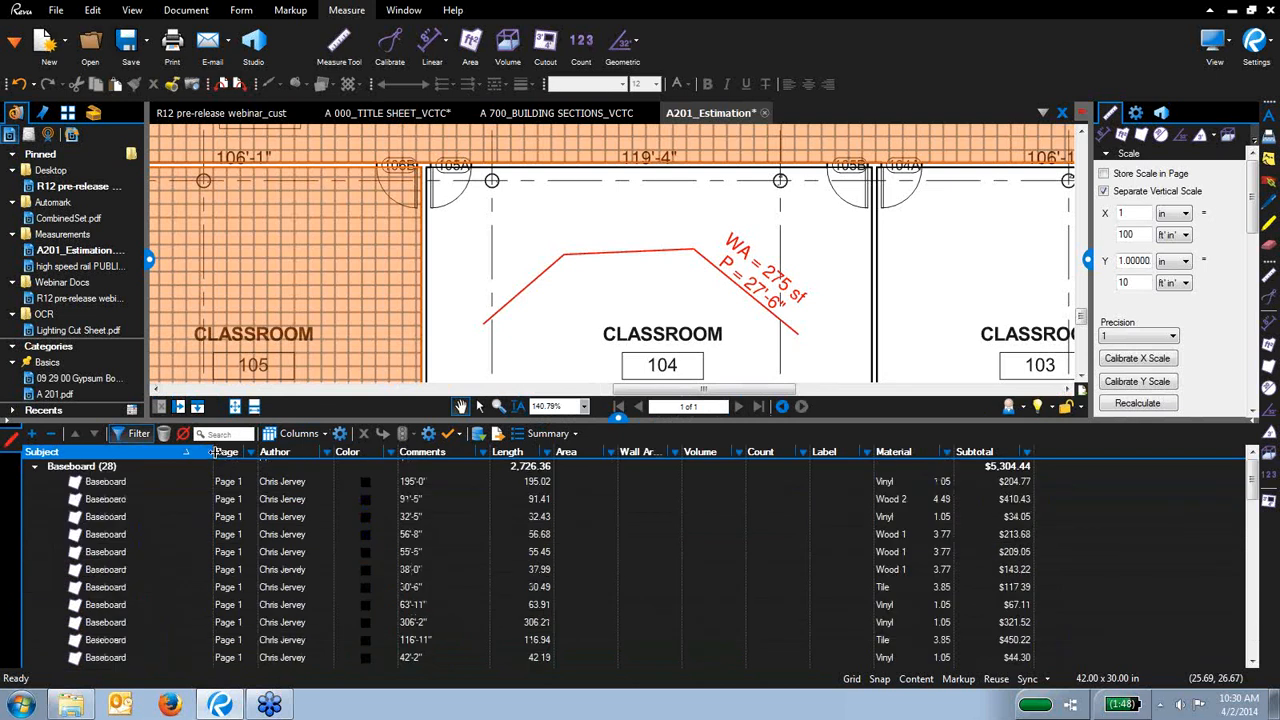
left_click(205, 452)
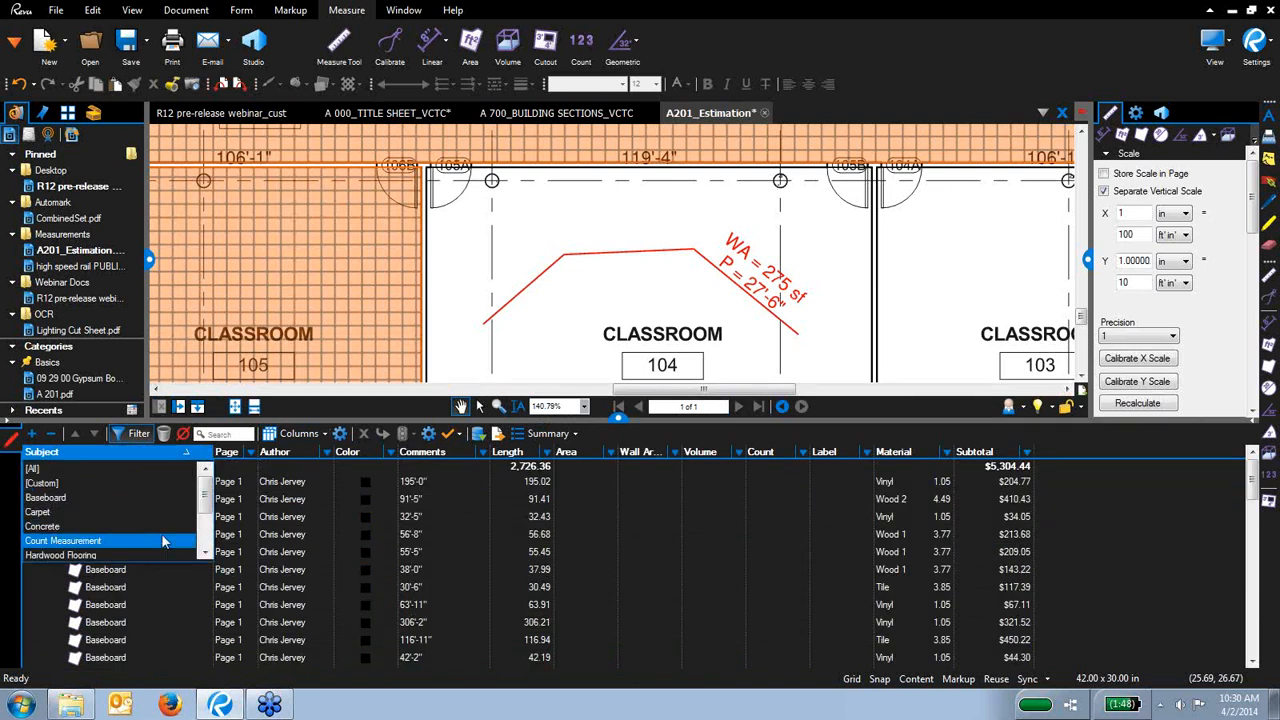
left_click(136, 556)
scroll(636, 300, "down", 6)
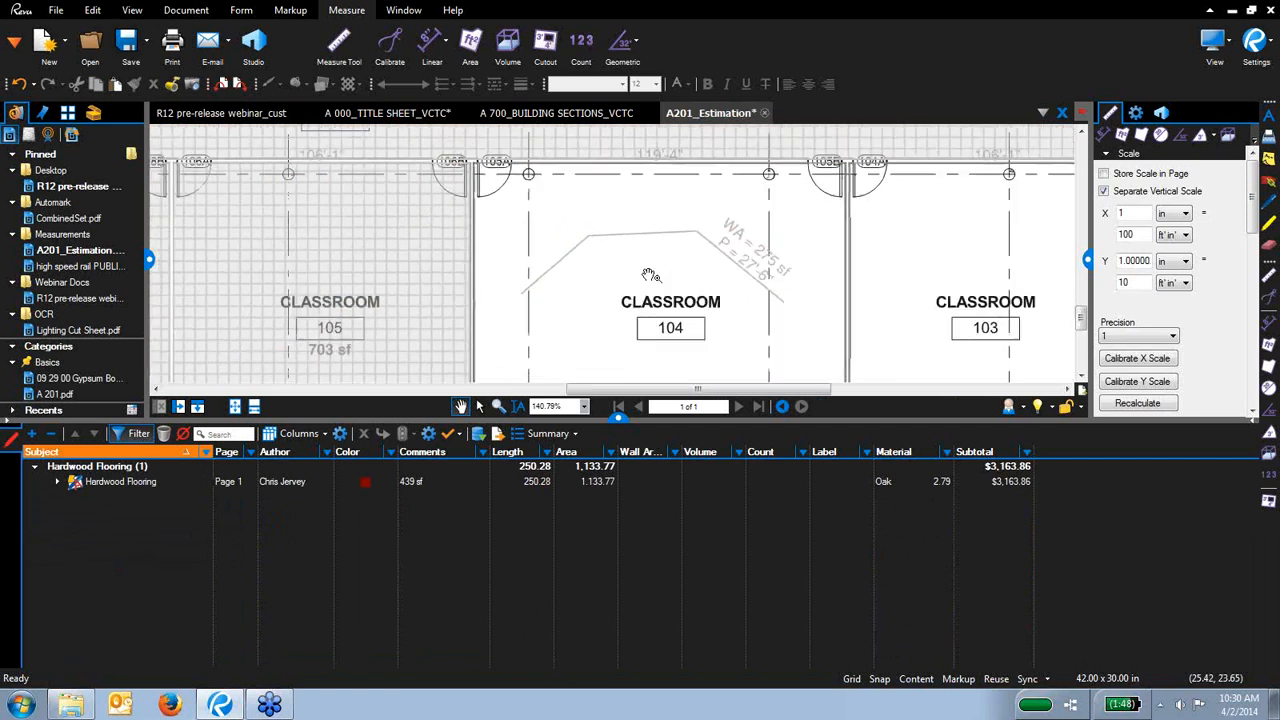
scroll(695, 335, "down", 1)
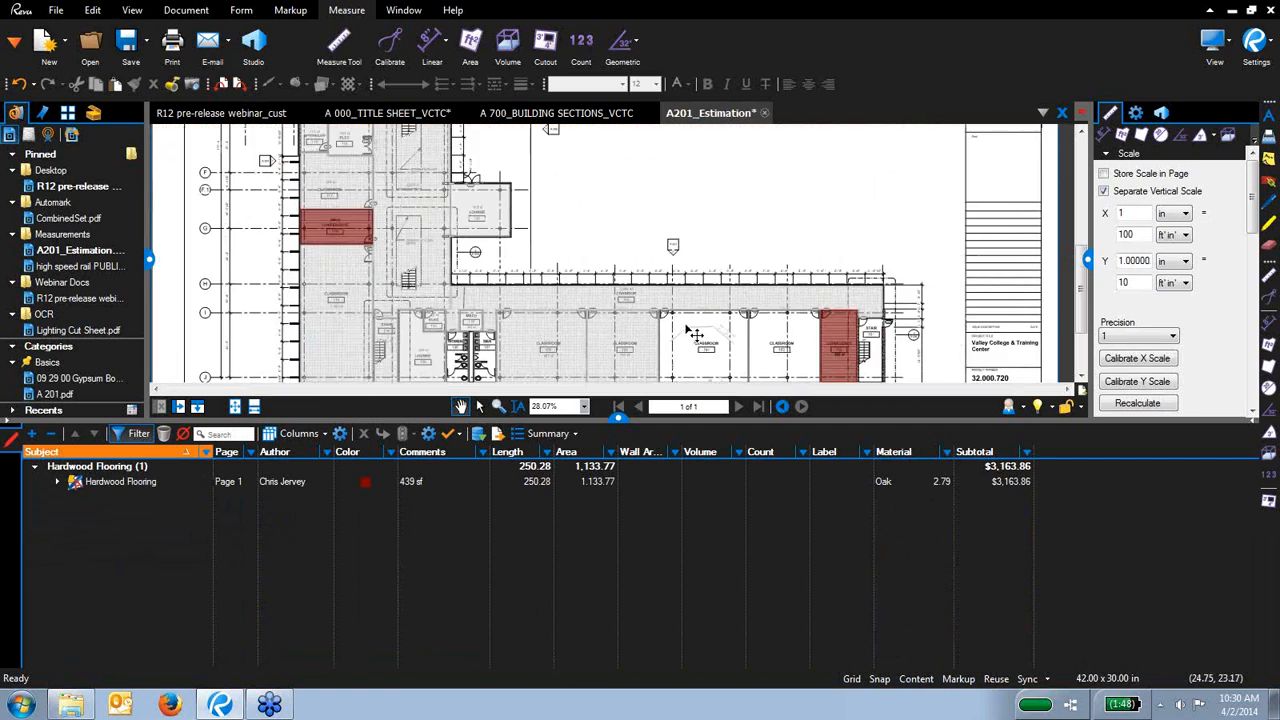
Expand the Hardwood Flooring group, select its three area measurements one by one, and enlarge the drawing view
left_click(57, 481)
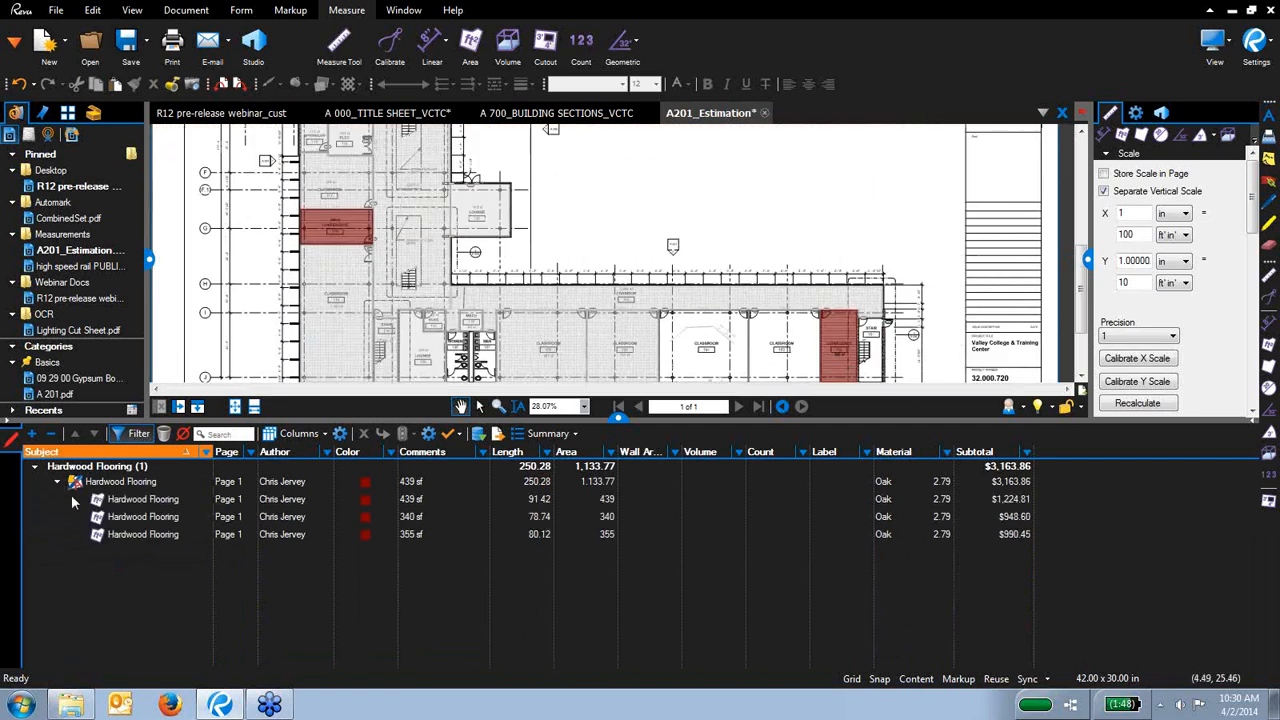
left_click(164, 502)
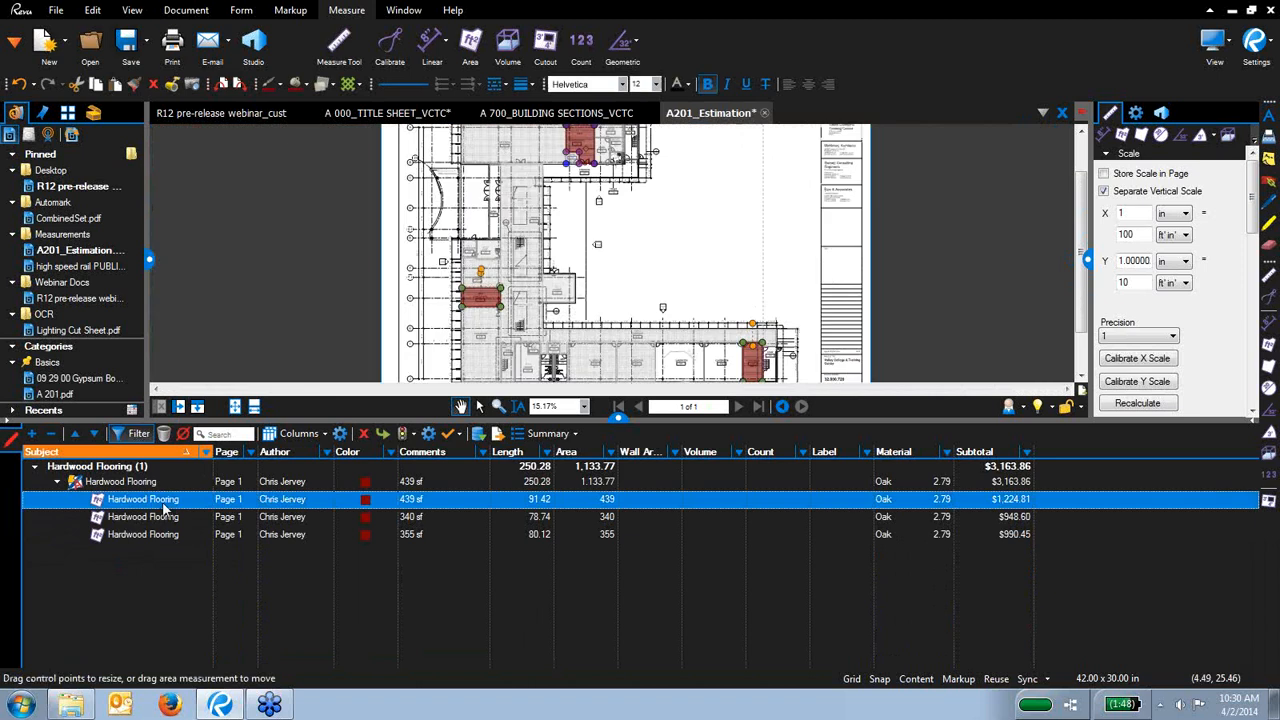
left_click(292, 517)
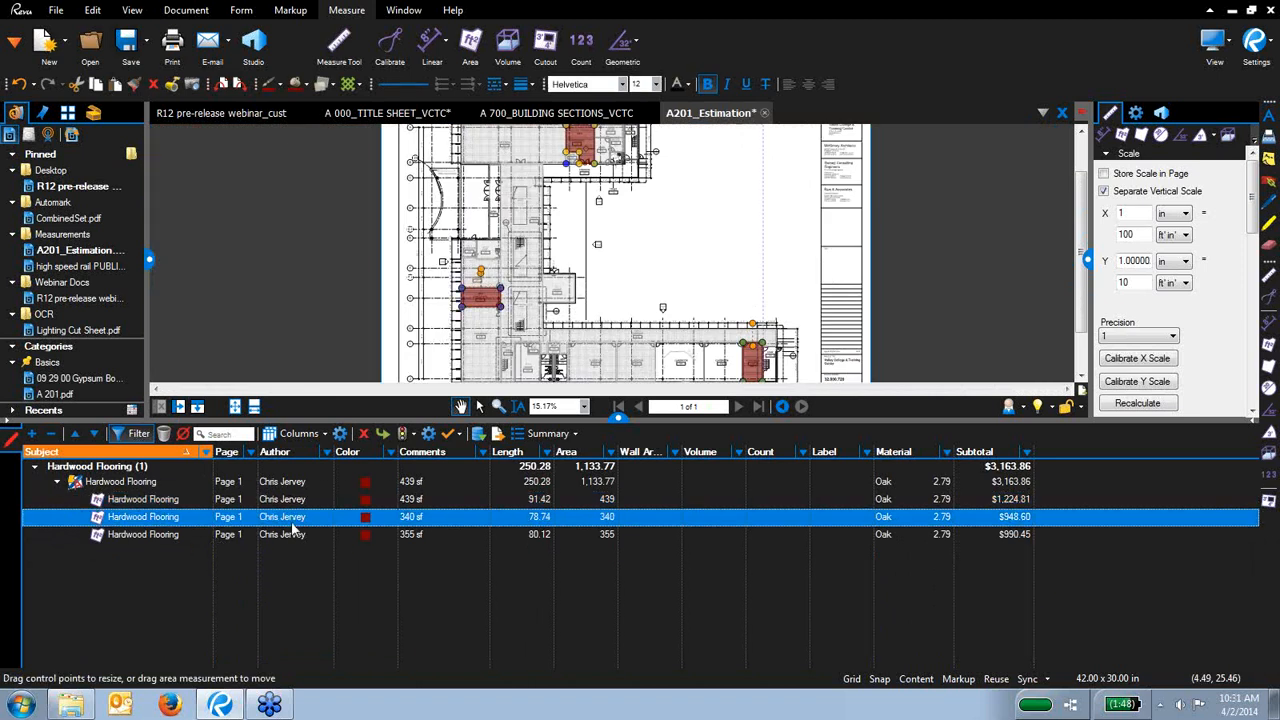
left_click(291, 535)
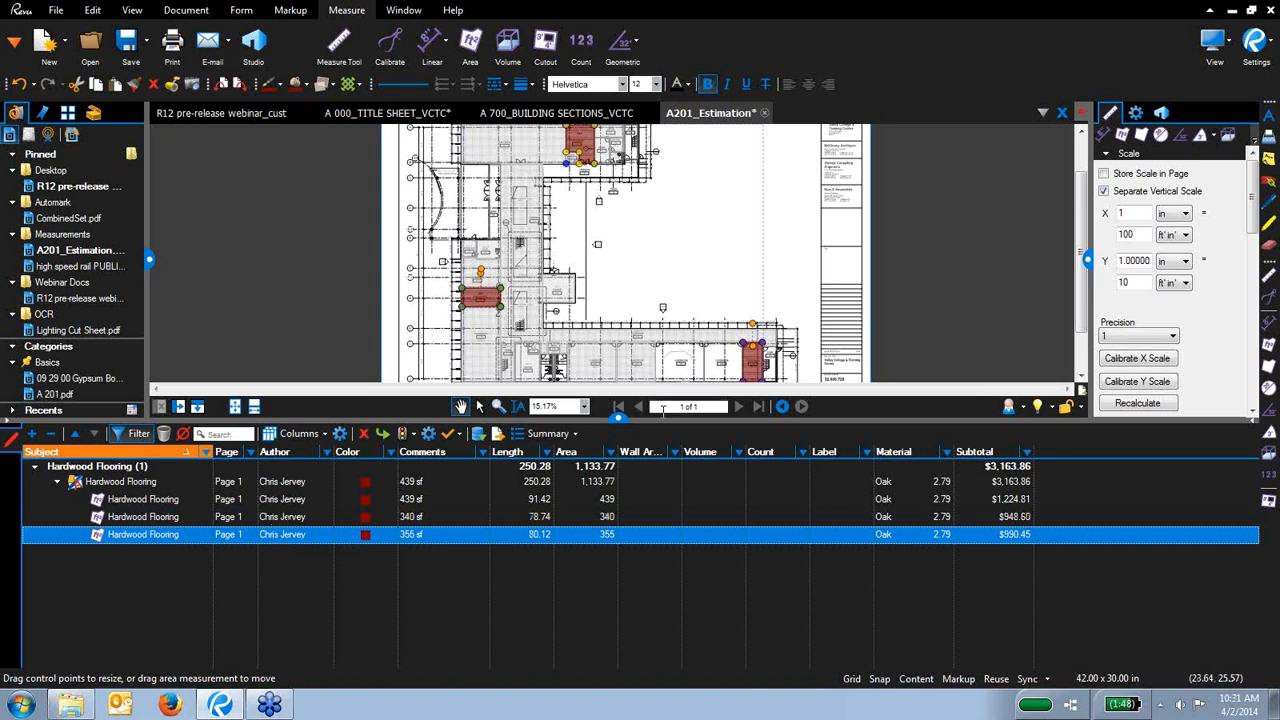
left_click_drag(660, 425, 640, 490)
Export a CSV summary of all pages with totals, excluding filtered markups and hidden columns, to the Desktop as A201_Estimation
left_click(558, 500)
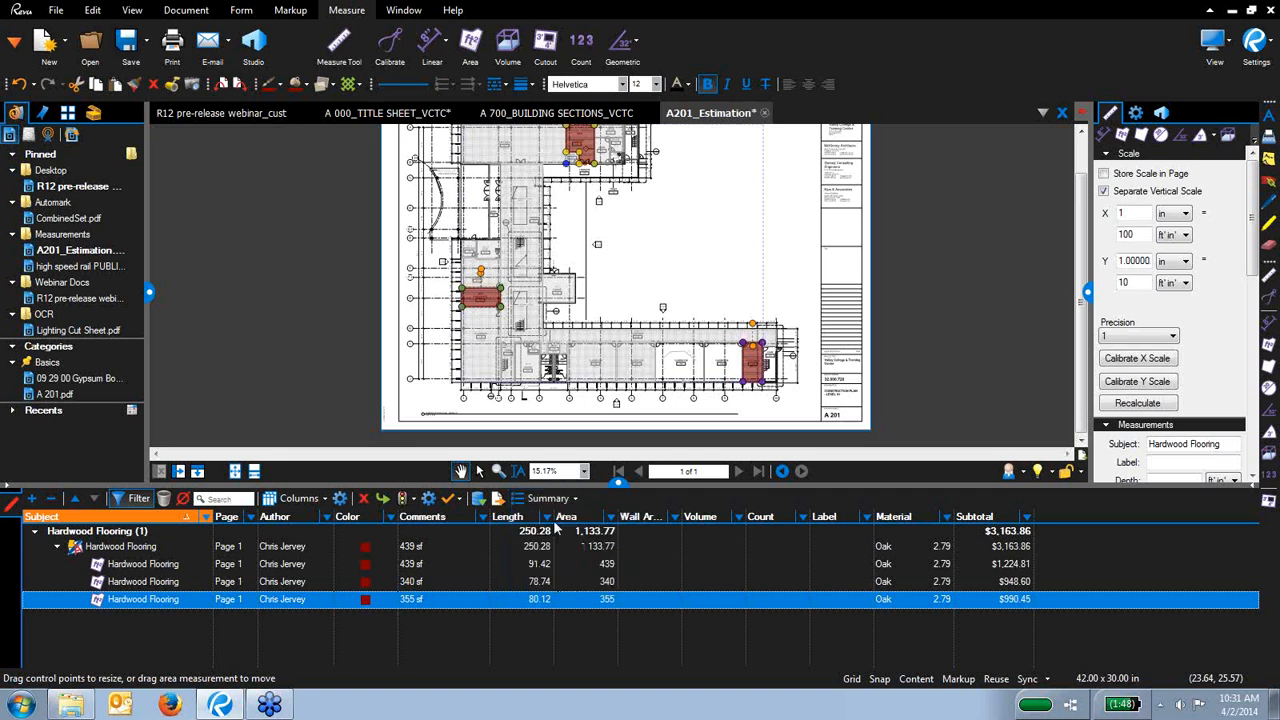
left_click(557, 526)
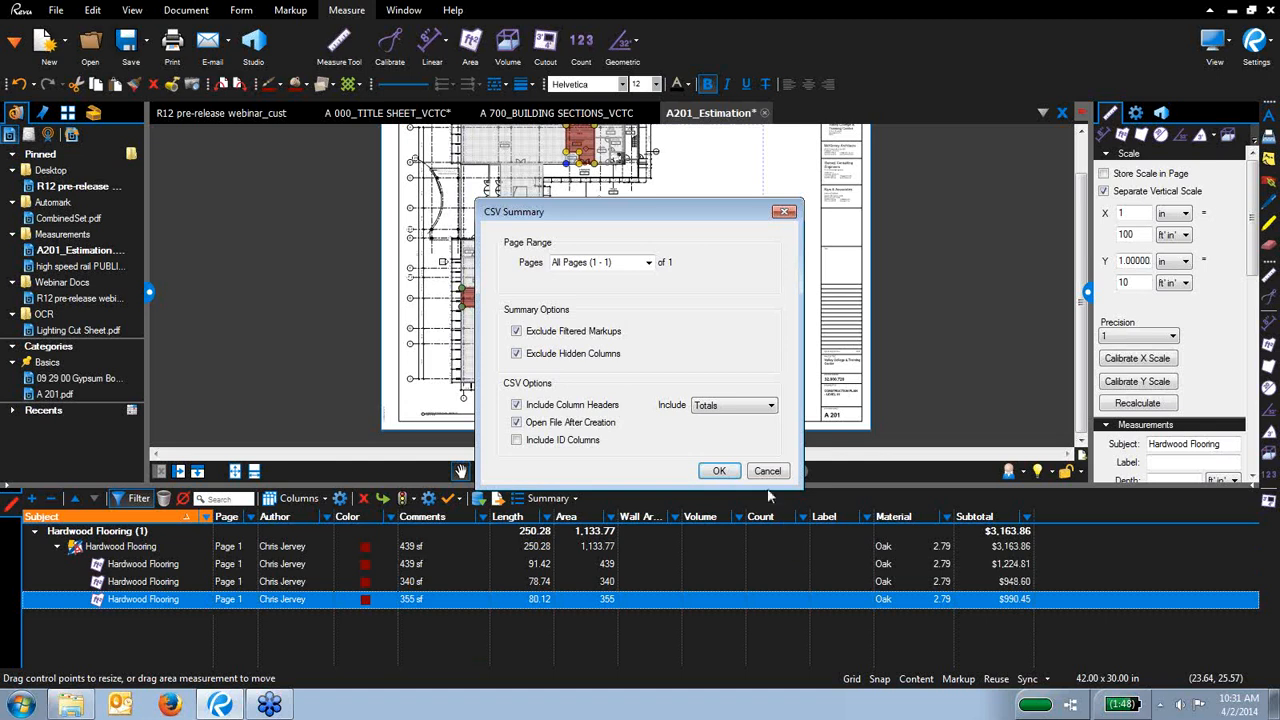
left_click(720, 471)
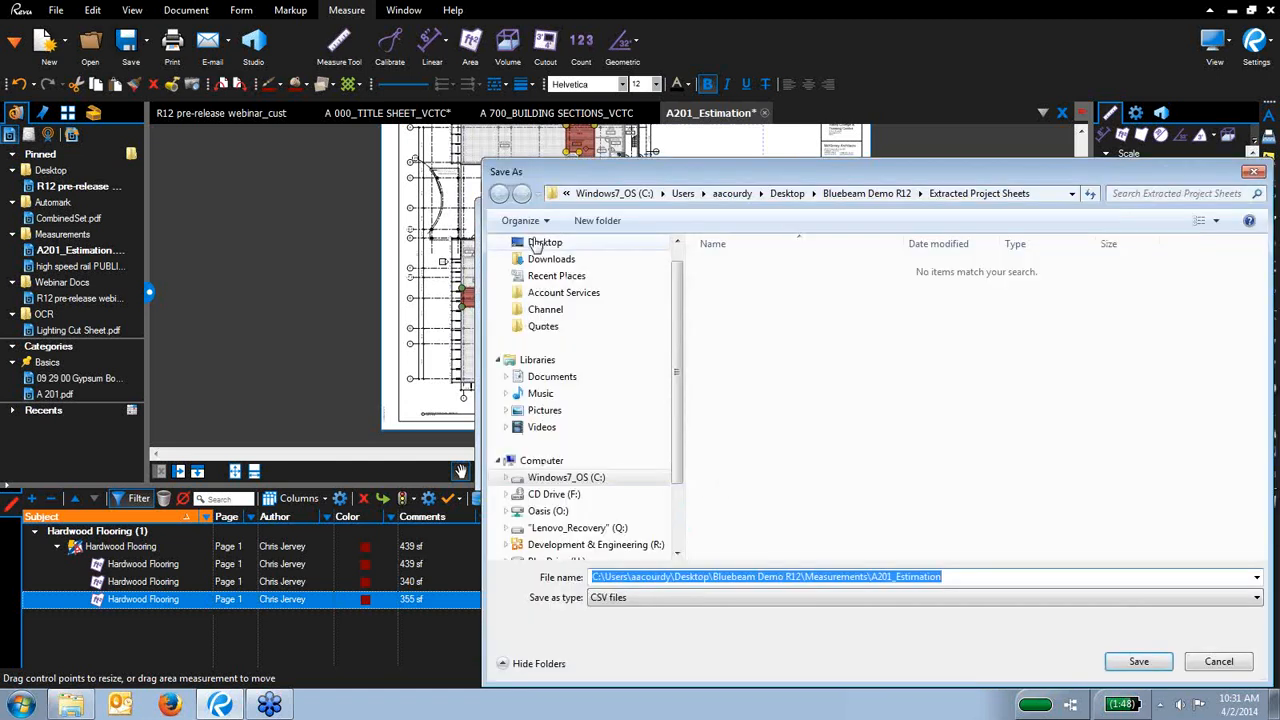
left_click(546, 243)
left_click(1156, 670)
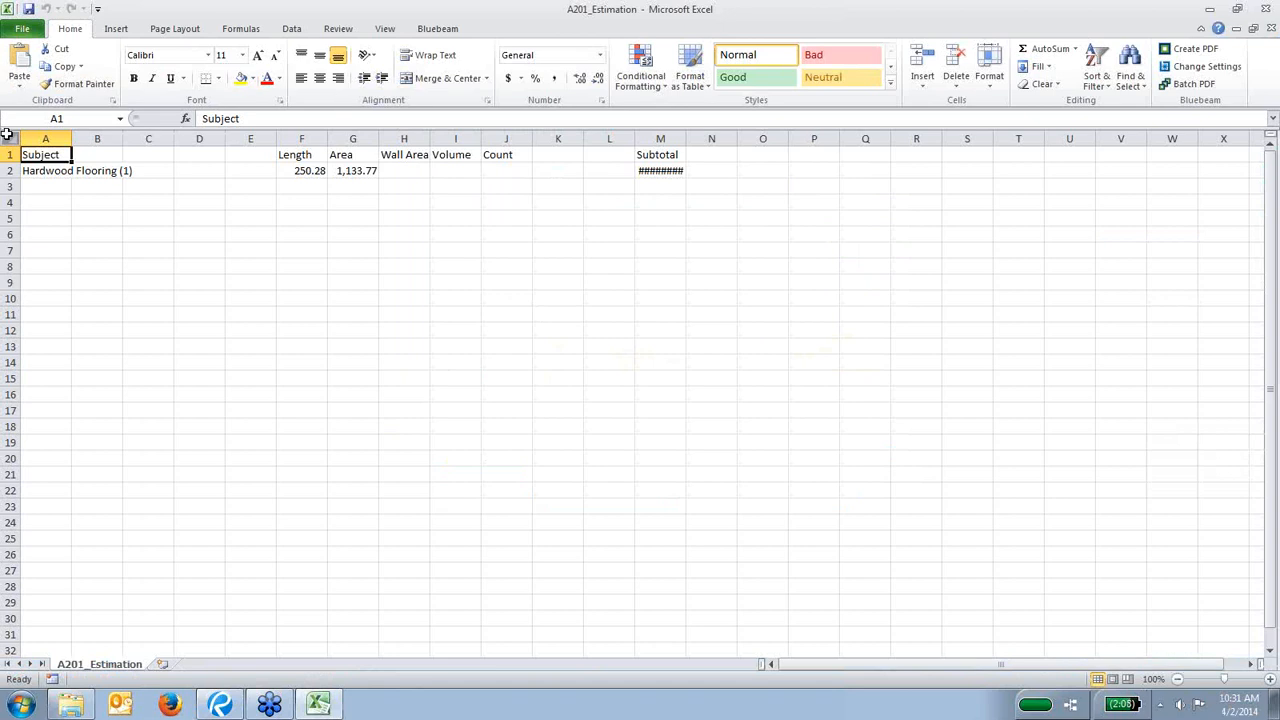
Fit all column widths to their contents in the exported Excel spreadsheet
left_click(10, 139)
double_click(123, 137)
left_click(436, 344)
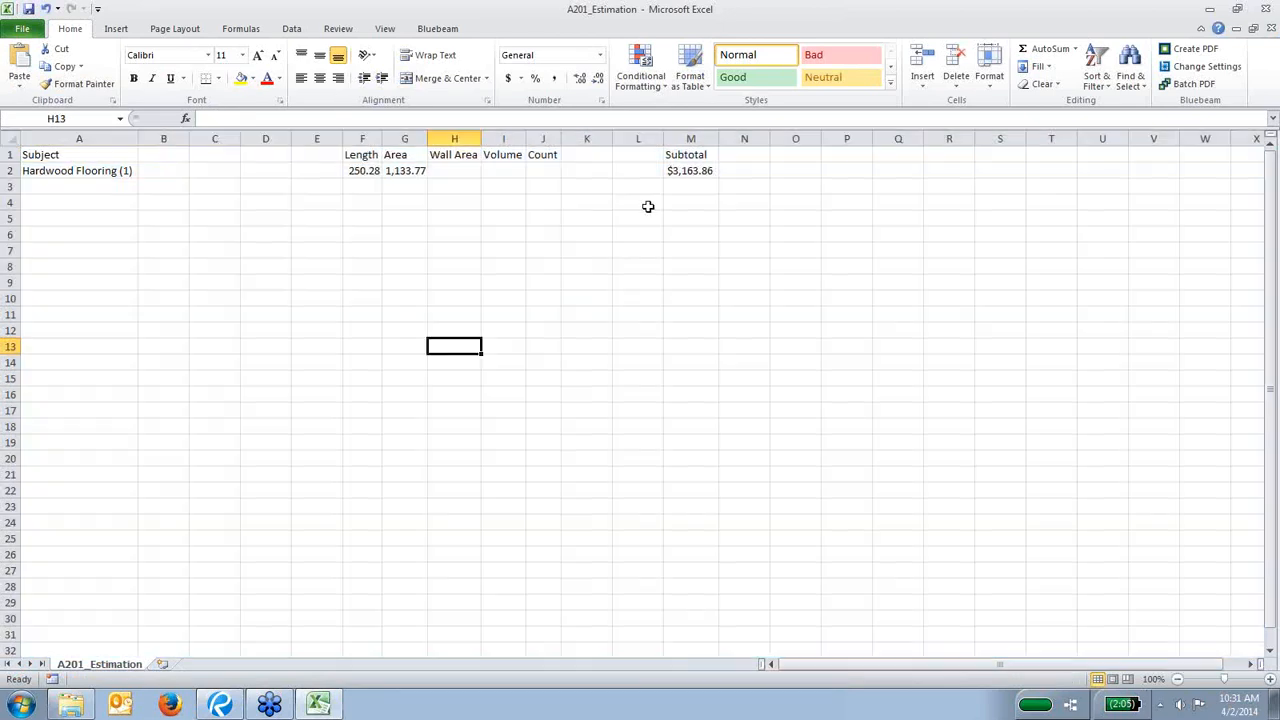
Review the length, area and subtotal of the Hardwood Flooring row, and close the spreadsheet without saving
left_click(370, 174)
left_click(405, 177)
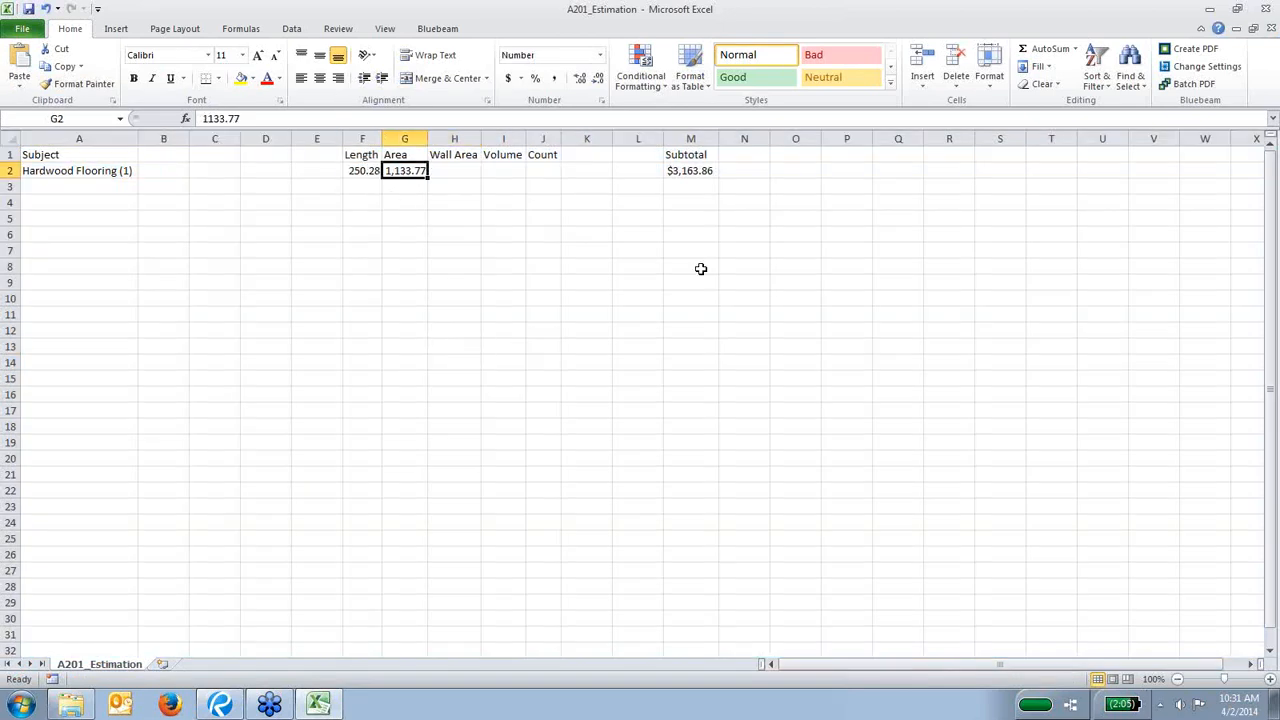
left_click(711, 170)
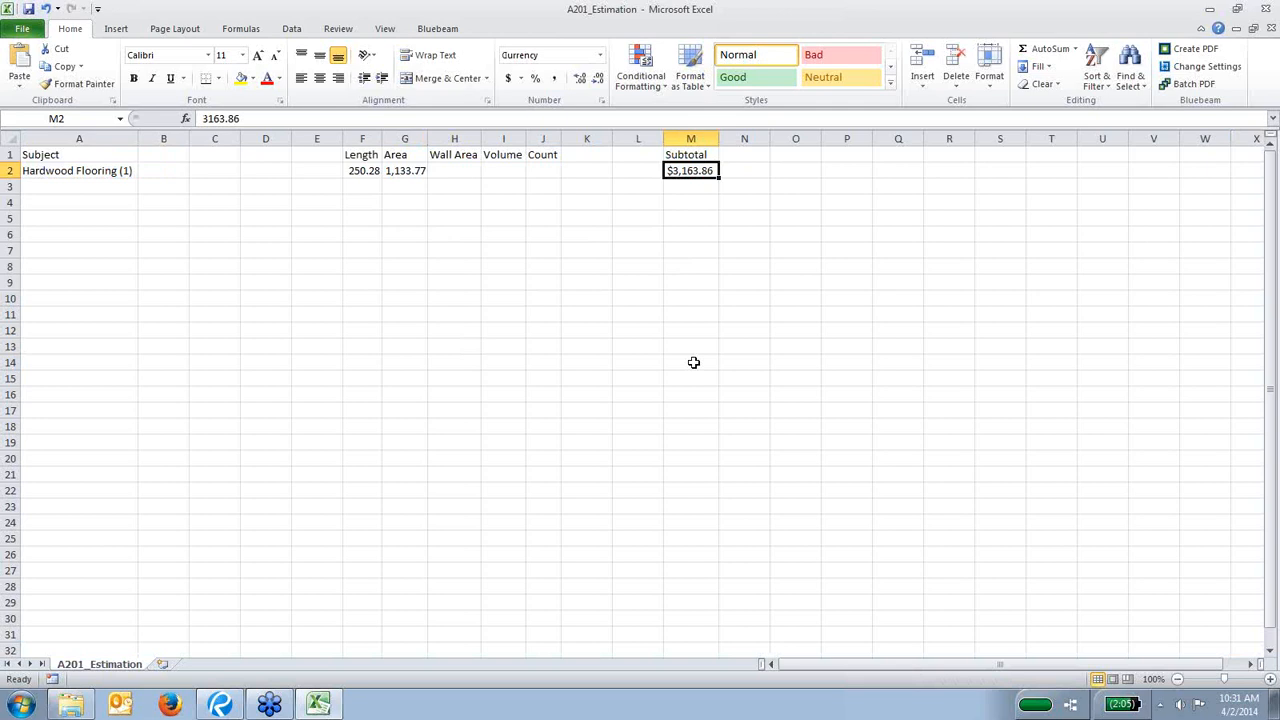
left_click(9, 171)
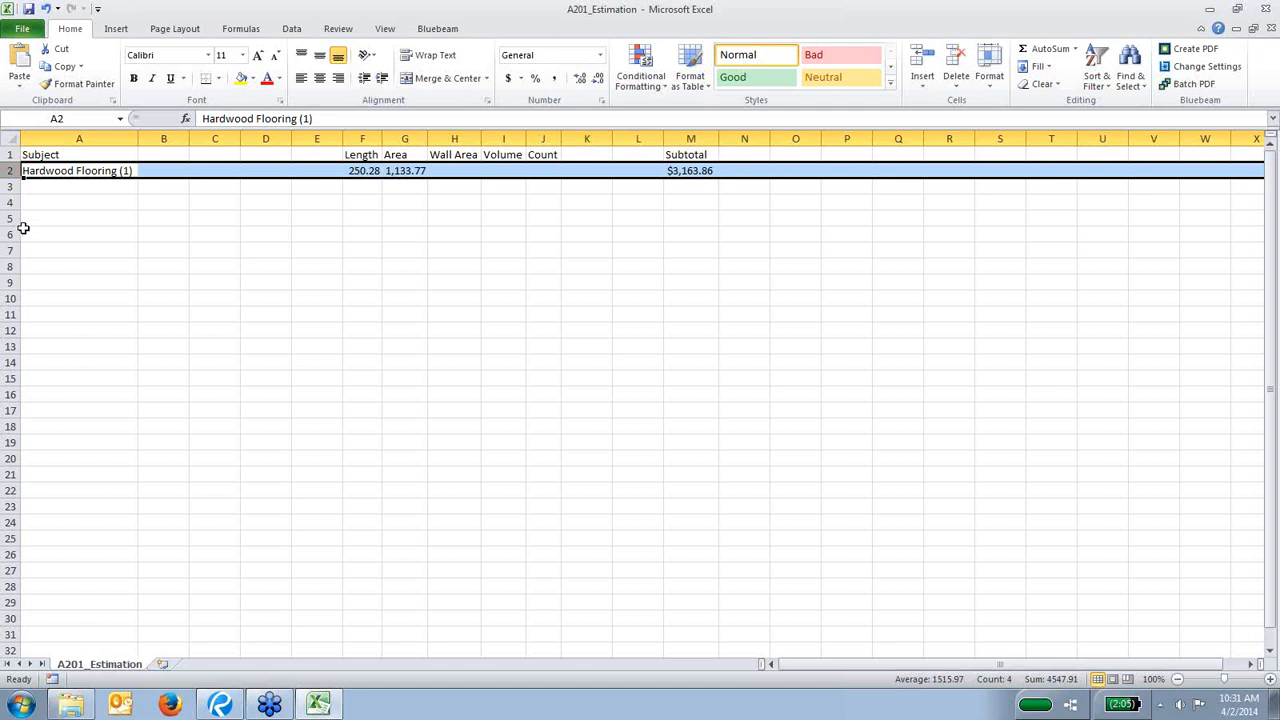
left_click(1268, 10)
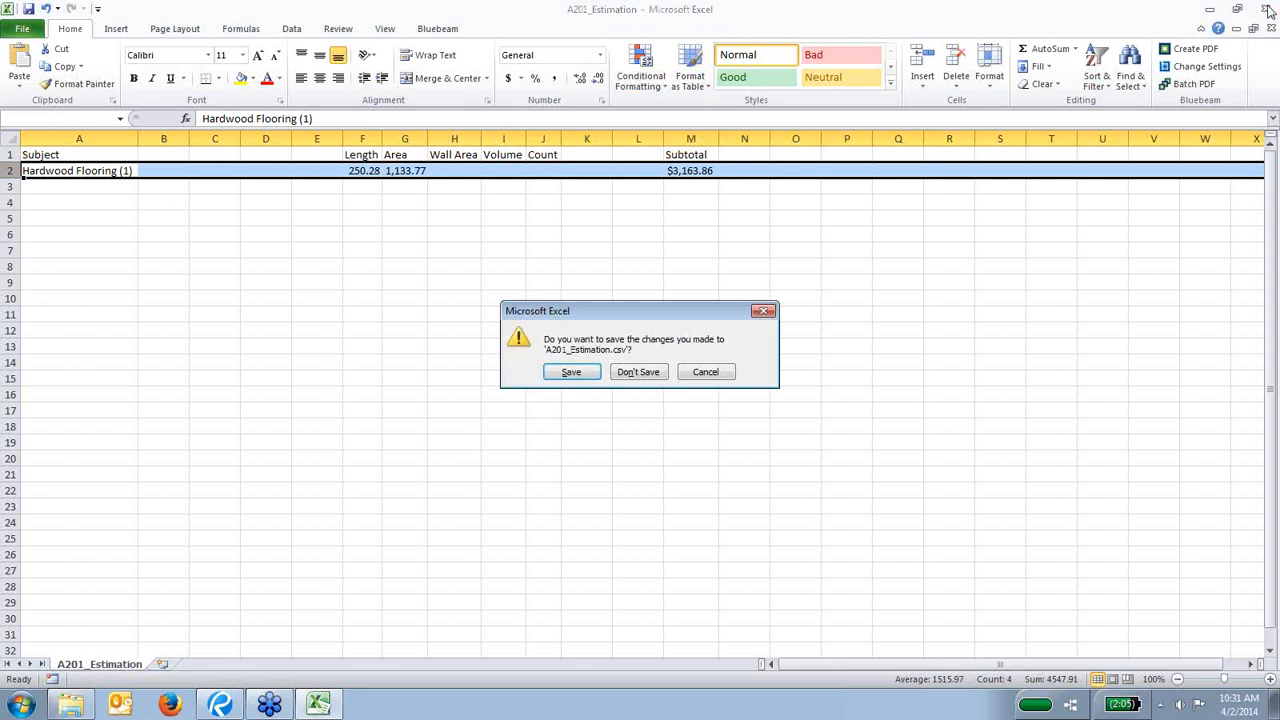
left_click(642, 376)
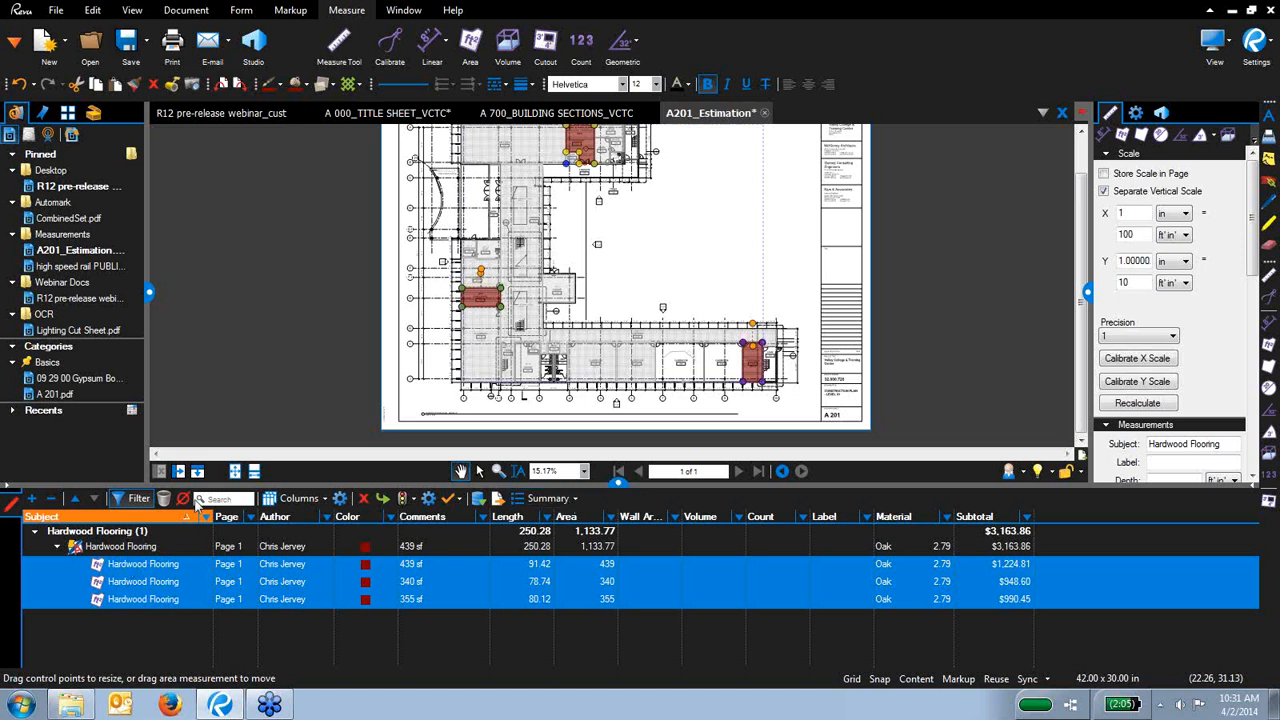
Turn off the markups list filter, enlarge the list, and expand the Resilient Flooring group
left_click(133, 498)
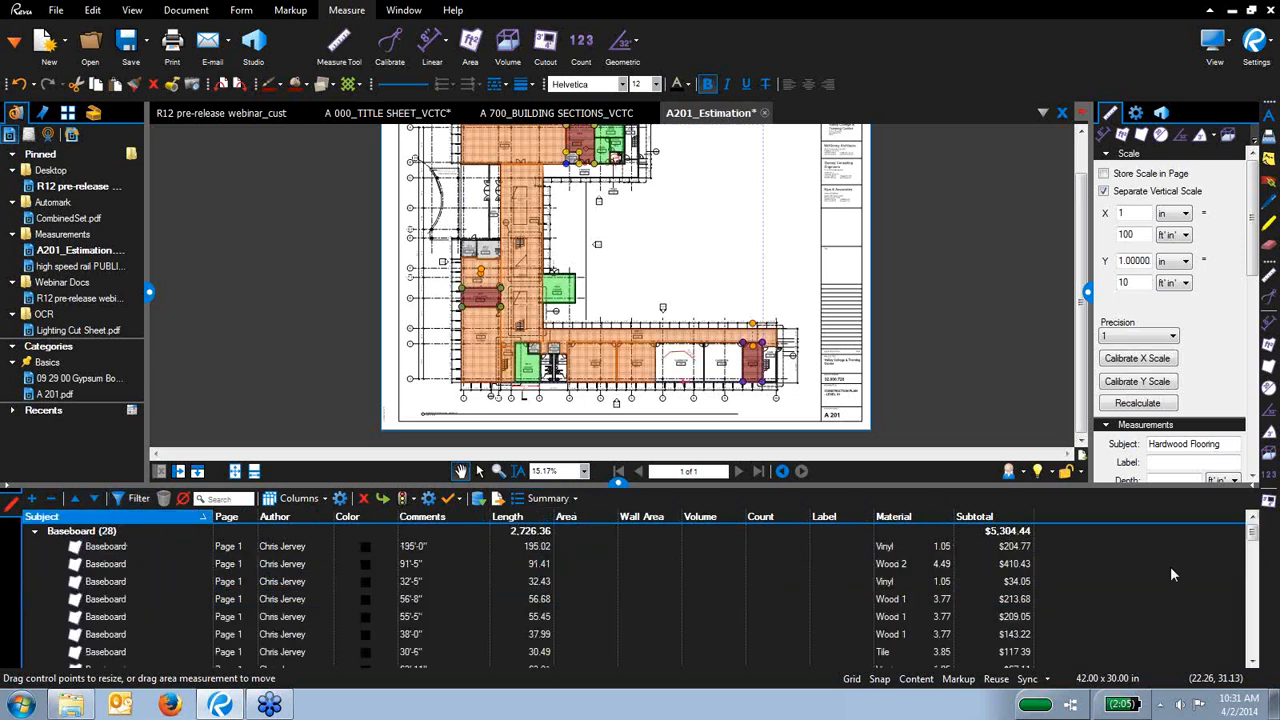
left_click_drag(662, 485, 662, 428)
left_click_drag(1268, 508, 1272, 641)
left_click(58, 626)
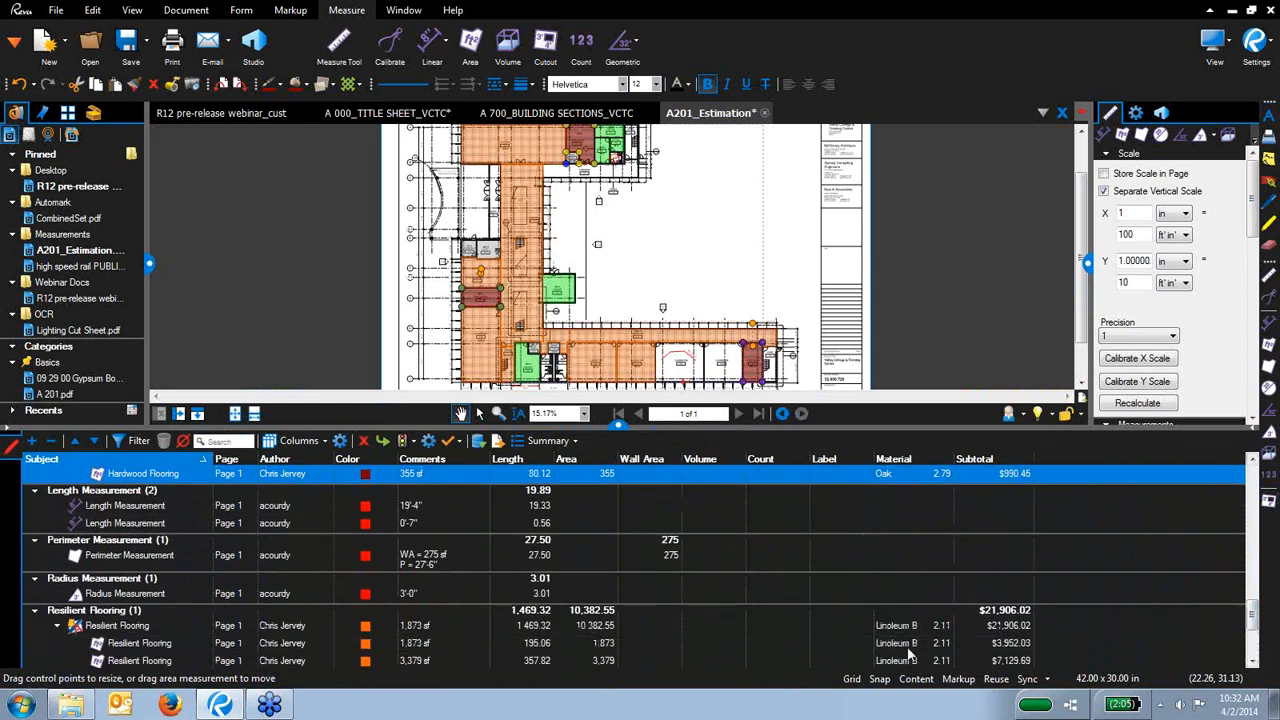
scroll(1248, 620, "down", 3)
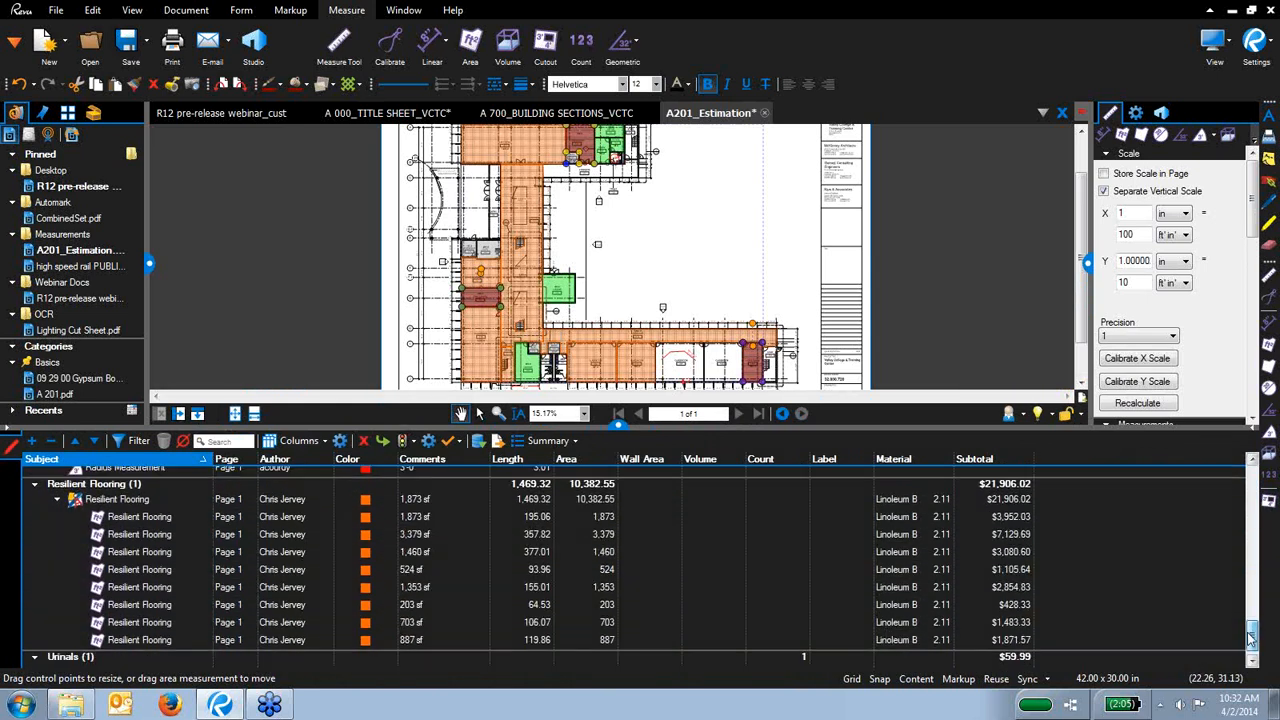
Group the eight Resilient Flooring areas together with the three Hardwood Flooring areas in the markups list
left_click(112, 518)
left_click(145, 640, "shift")
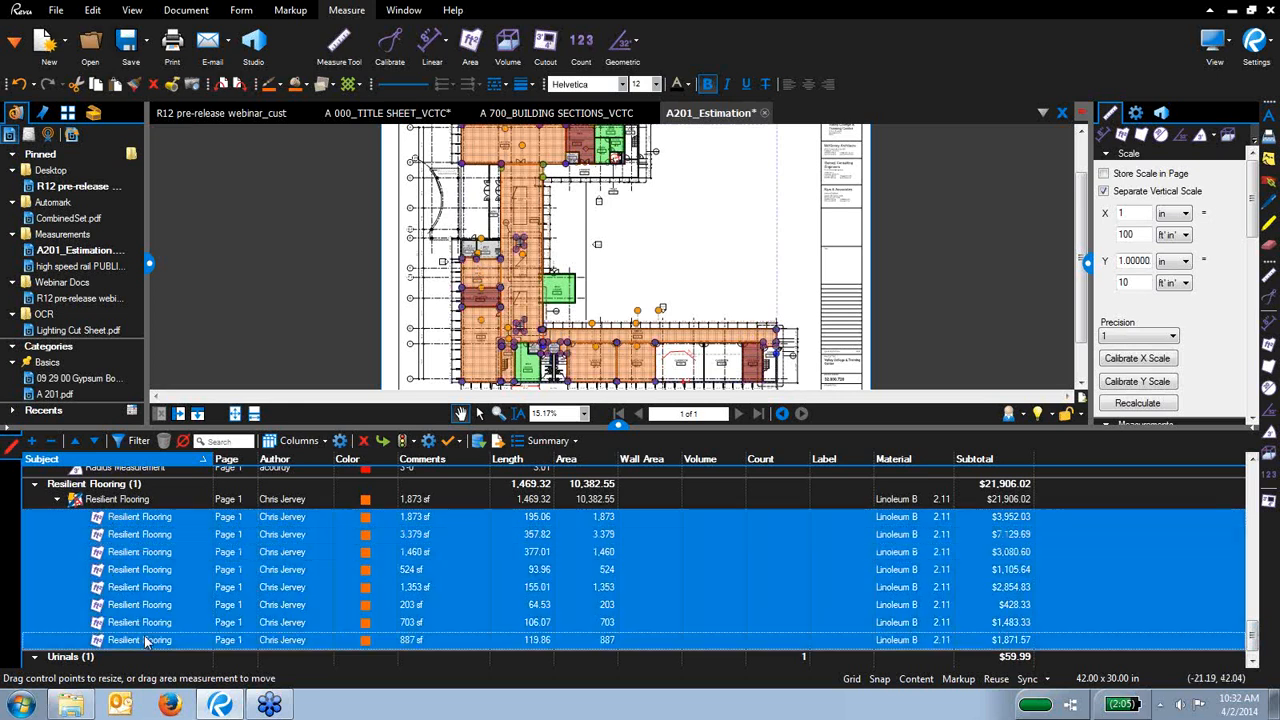
scroll(1243, 638, "up", 5)
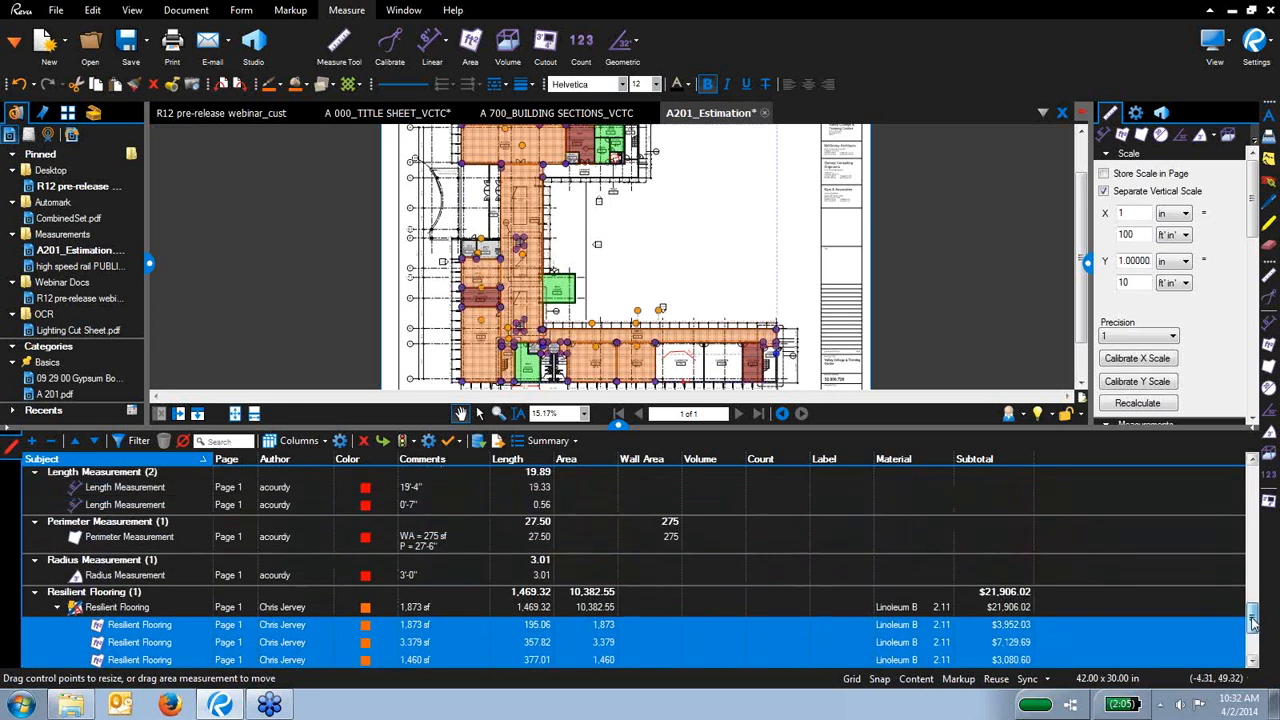
left_click(115, 514)
left_click(117, 530, "shift")
left_click(117, 548, "shift")
right_click(130, 548)
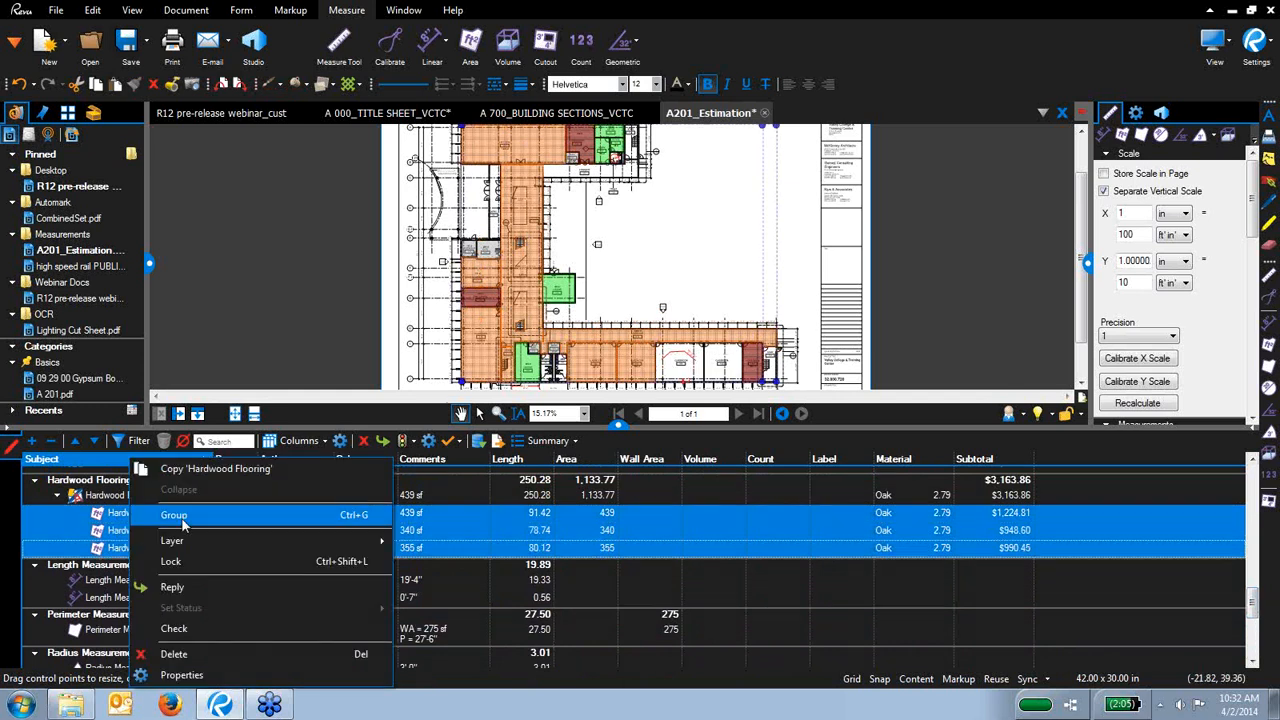
left_click(230, 517)
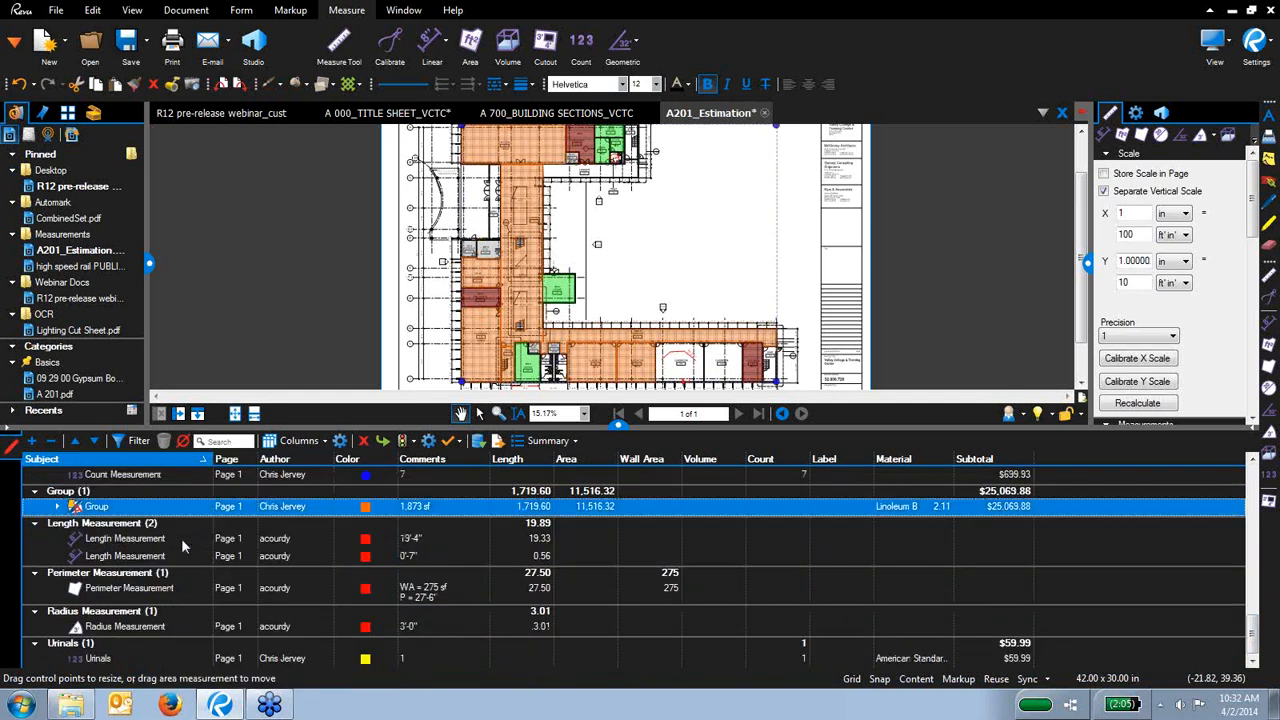
Rename the subject of the new combined group as Flooring
left_click(133, 507)
key("BackSpace")
key("BackSpace")
key("BackSpace")
type("Flooring")
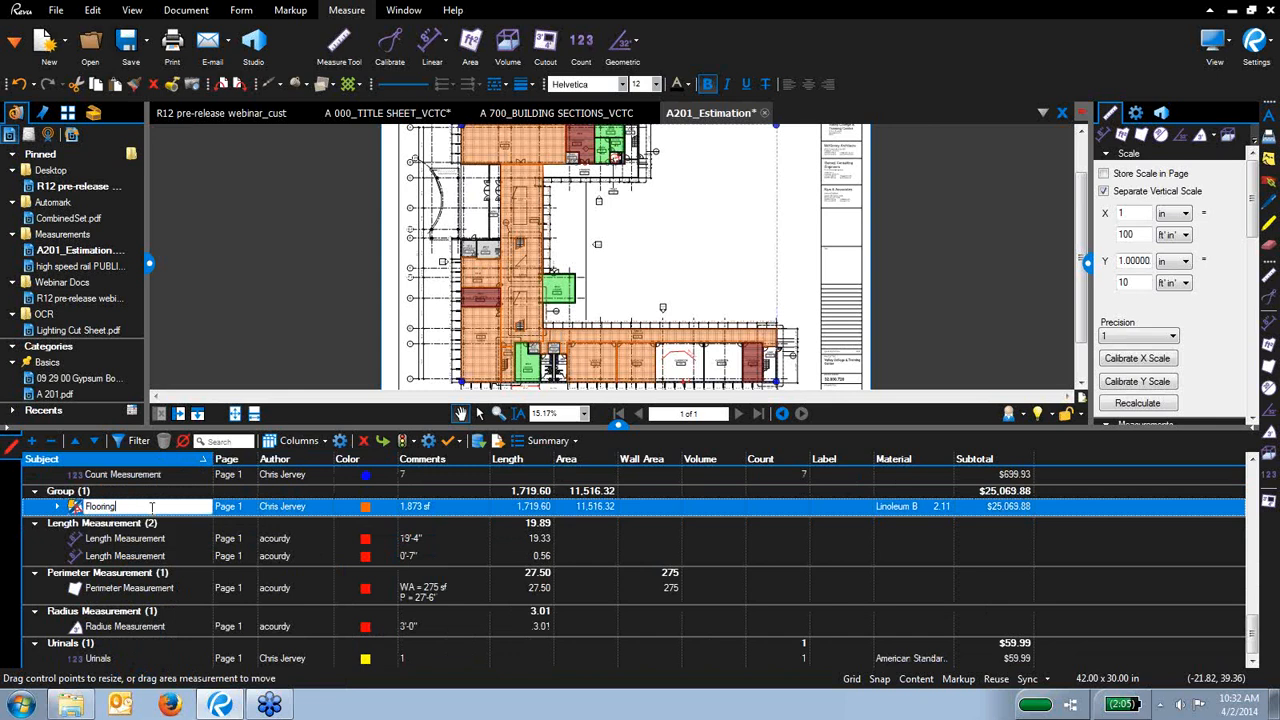
key("Return")
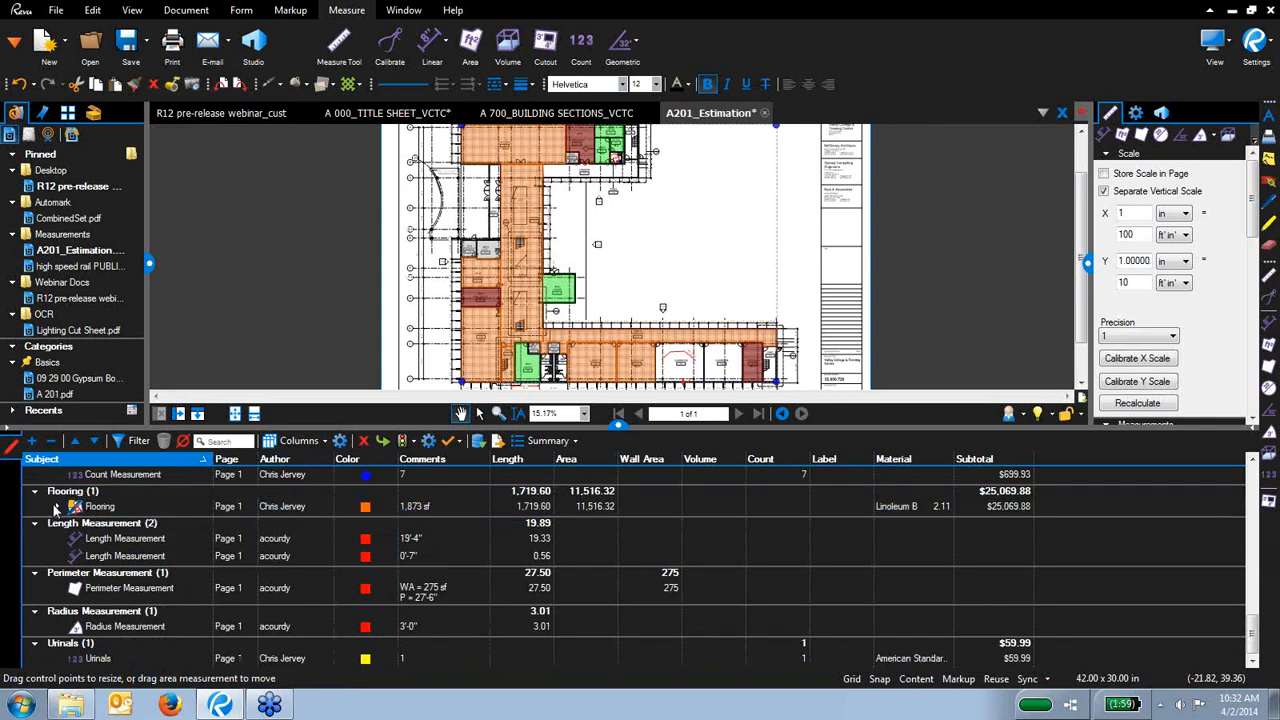
Expand the Flooring group and its Hardwood Flooring subgroup, and select the 340 sf hardwood area
left_click(57, 506)
scroll(1250, 612, "down", 2)
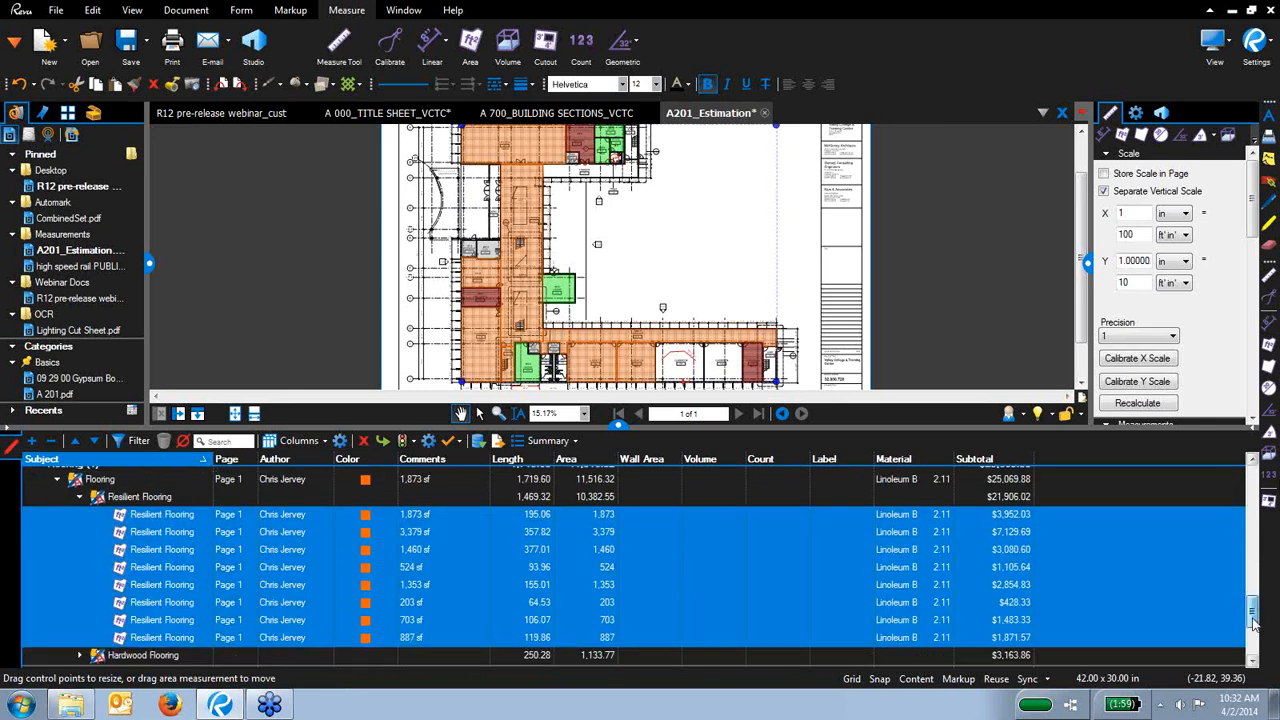
left_click(82, 605)
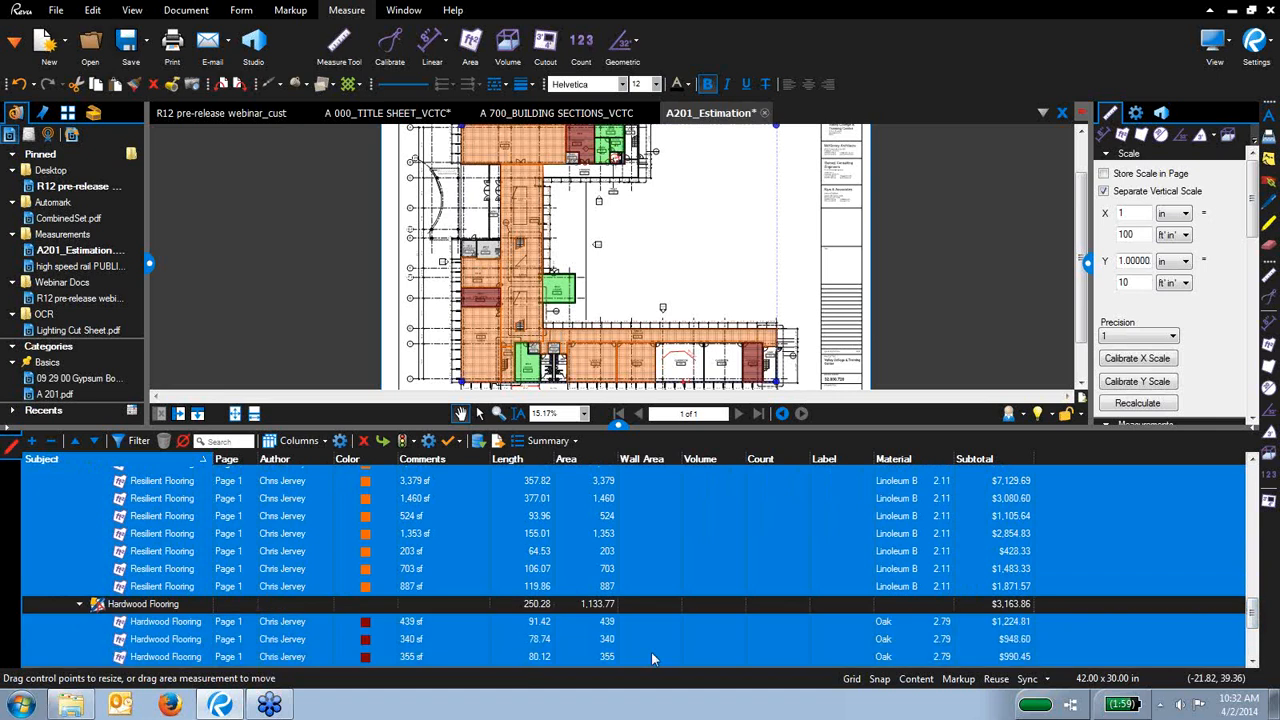
scroll(1258, 622, "down", 1)
scroll(1258, 622, "down", 1)
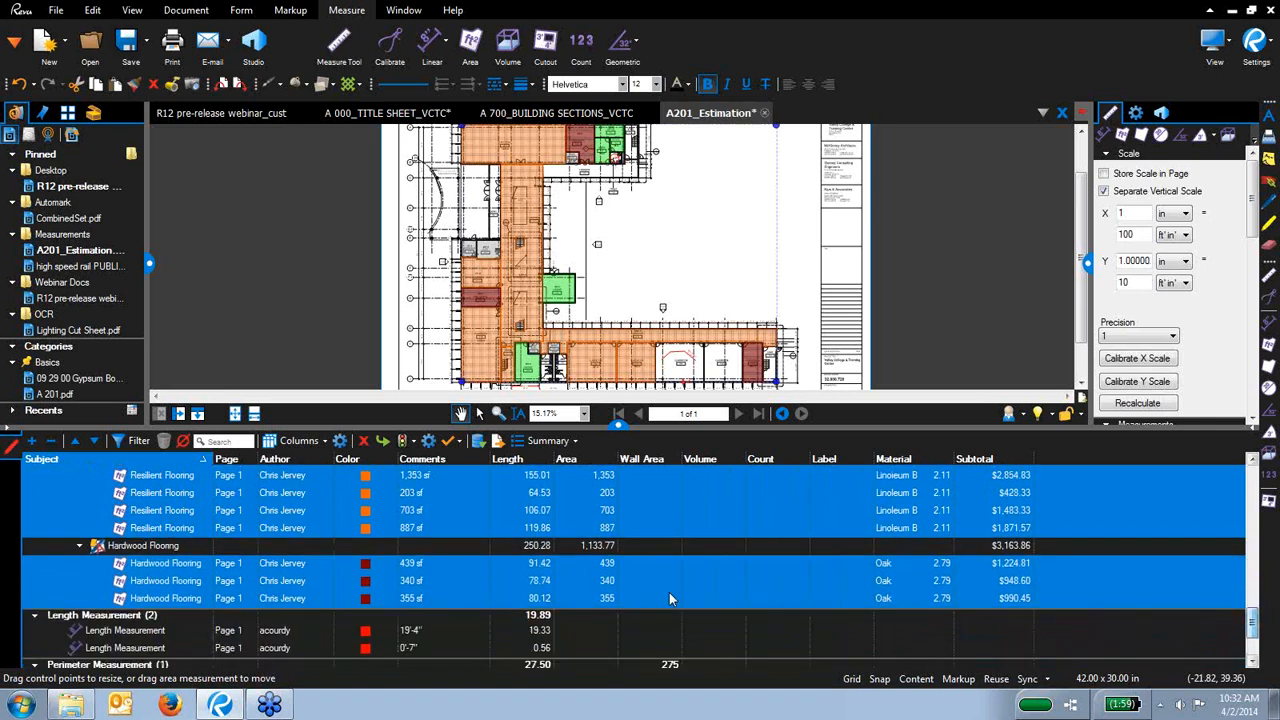
left_click(650, 580)
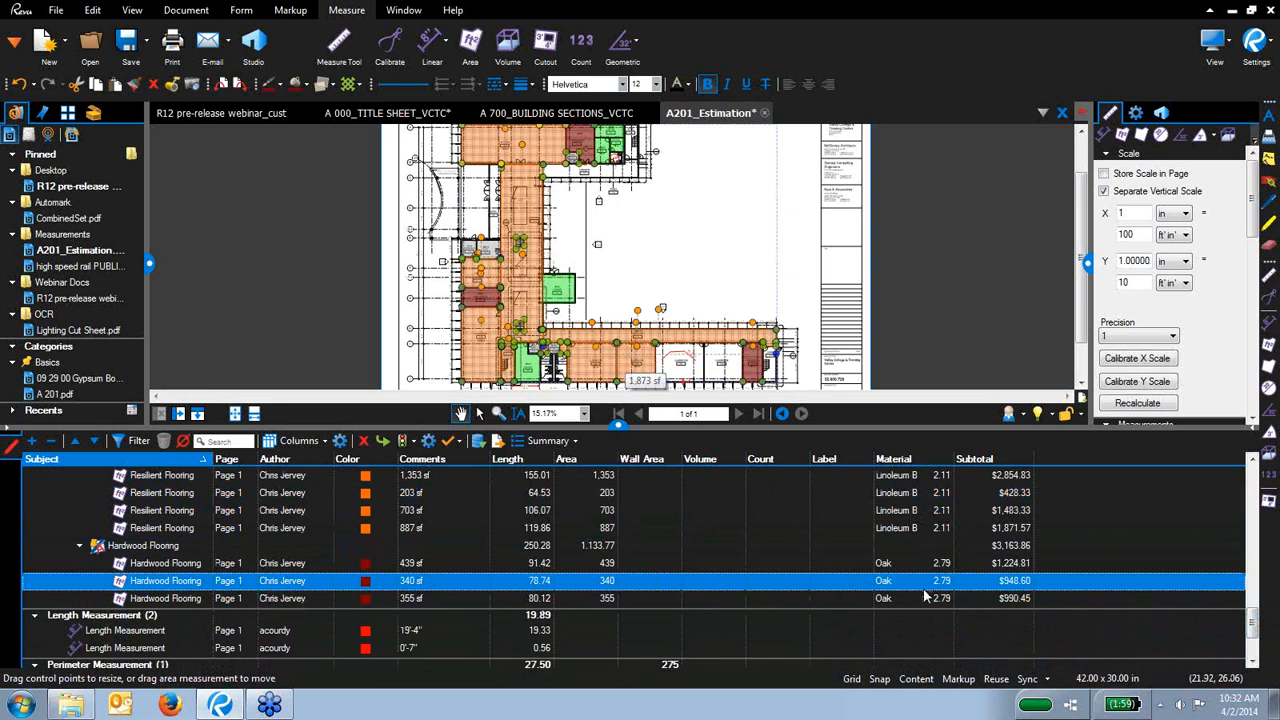
Set the flooring materials to Cherry for the 439 sf hardwood area, Walnut for the 355 sf one, and Linoleum A for the 203 sf resilient area
left_click(905, 565)
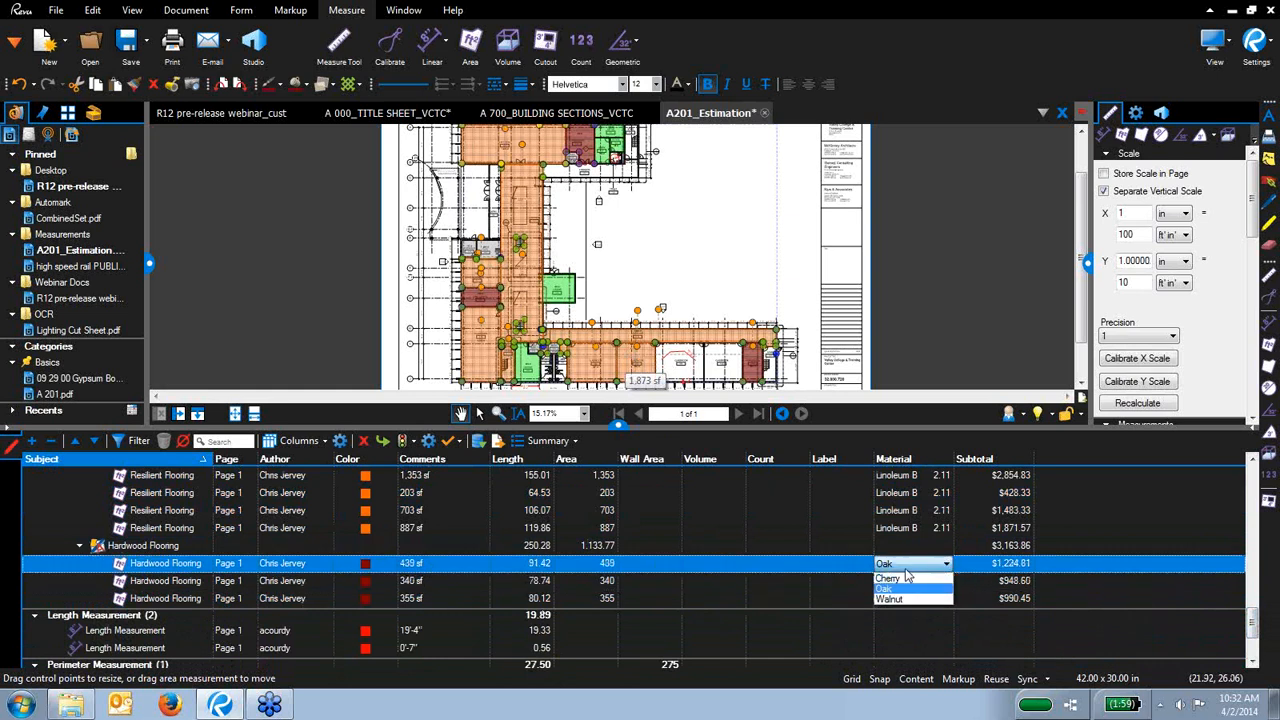
left_click(907, 578)
left_click(892, 599)
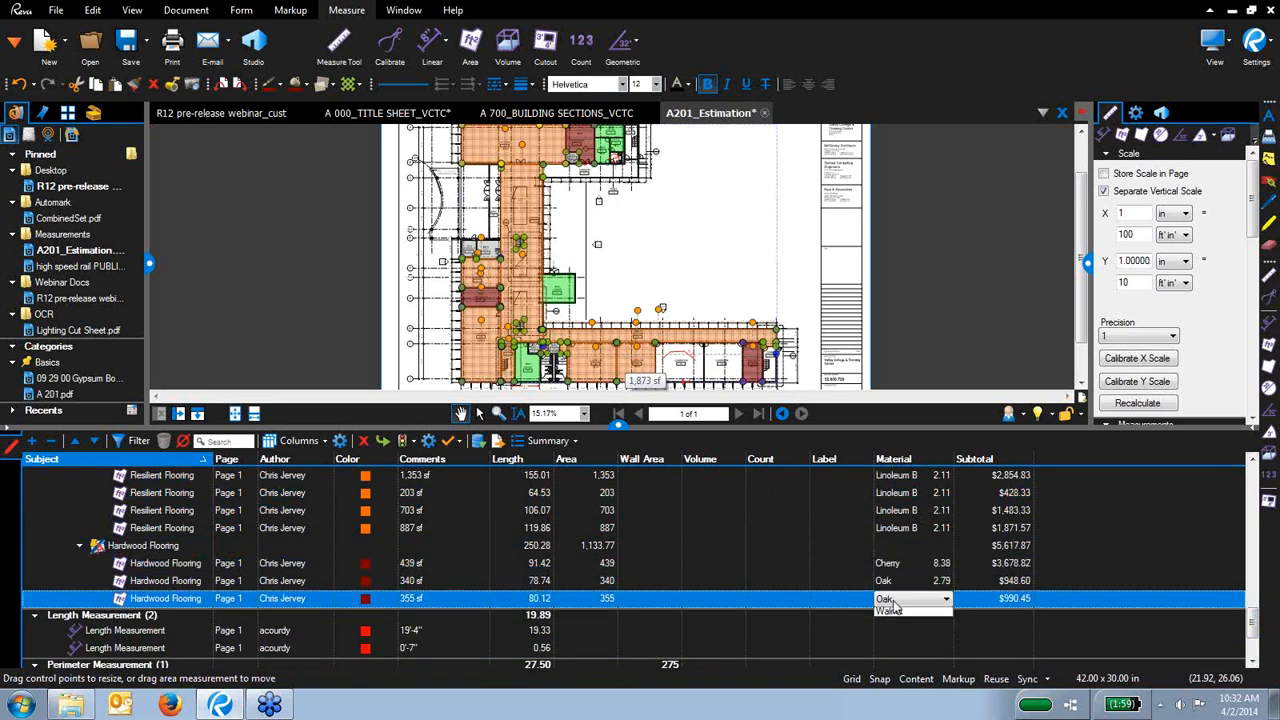
left_click(893, 634)
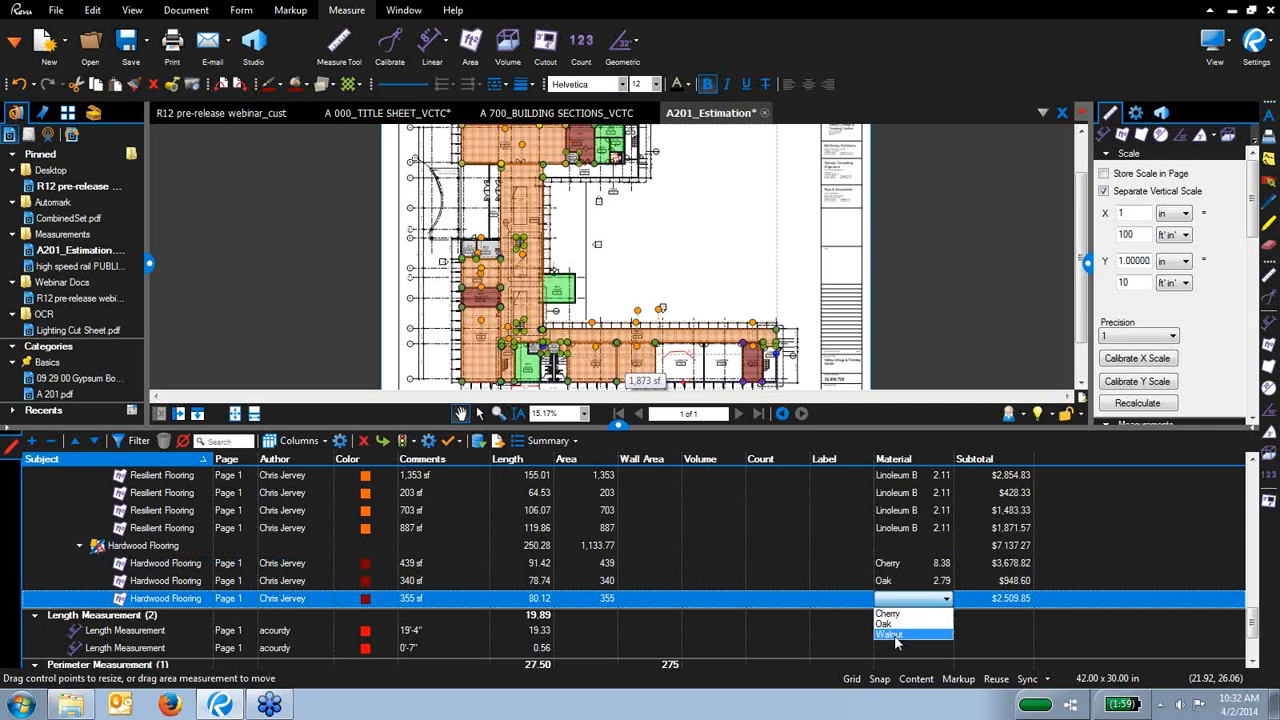
left_click(896, 494)
left_click(897, 508)
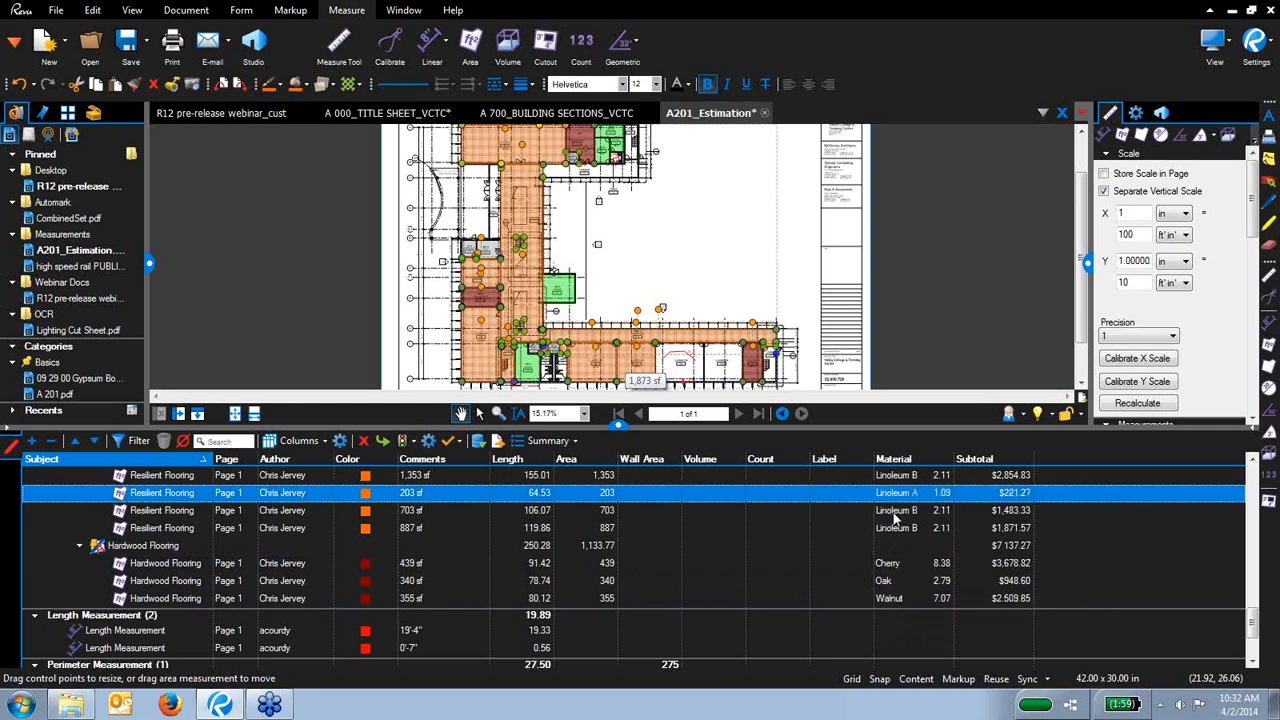
Set the material of the 703 sf Resilient Flooring area to Linoleum A
left_click(897, 512)
left_click(897, 525)
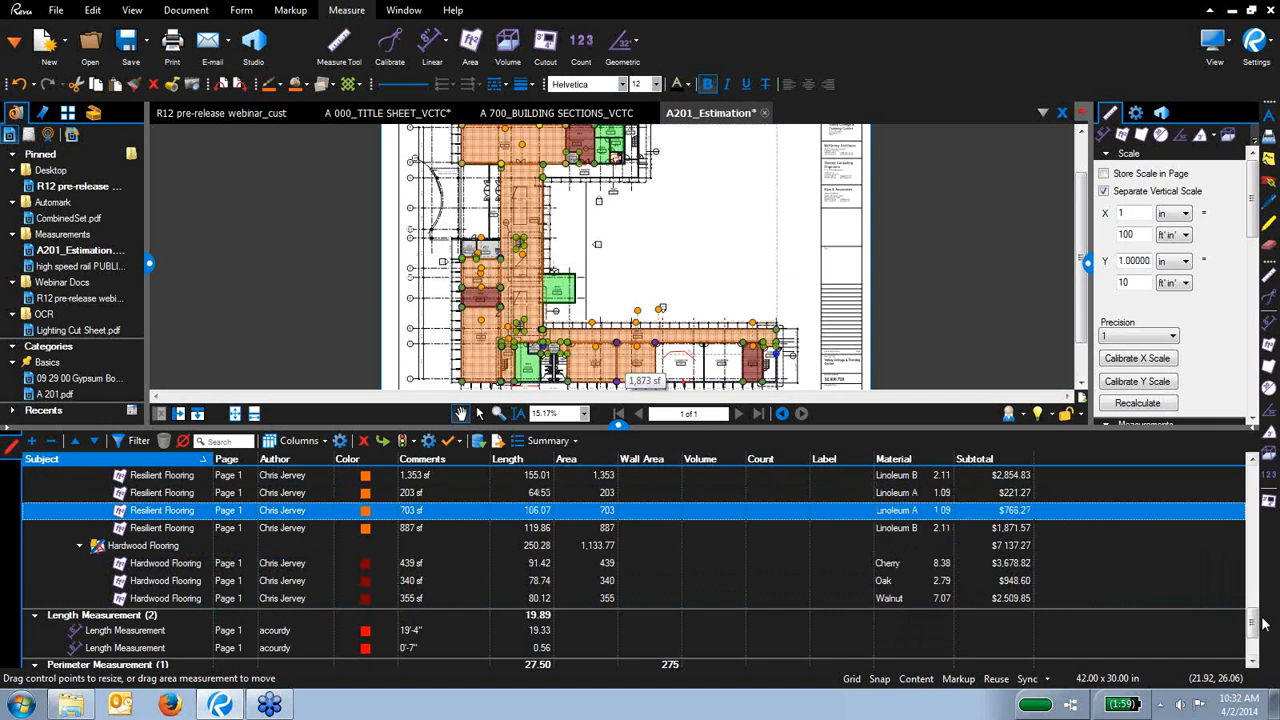
left_click_drag(1251, 623, 1251, 597)
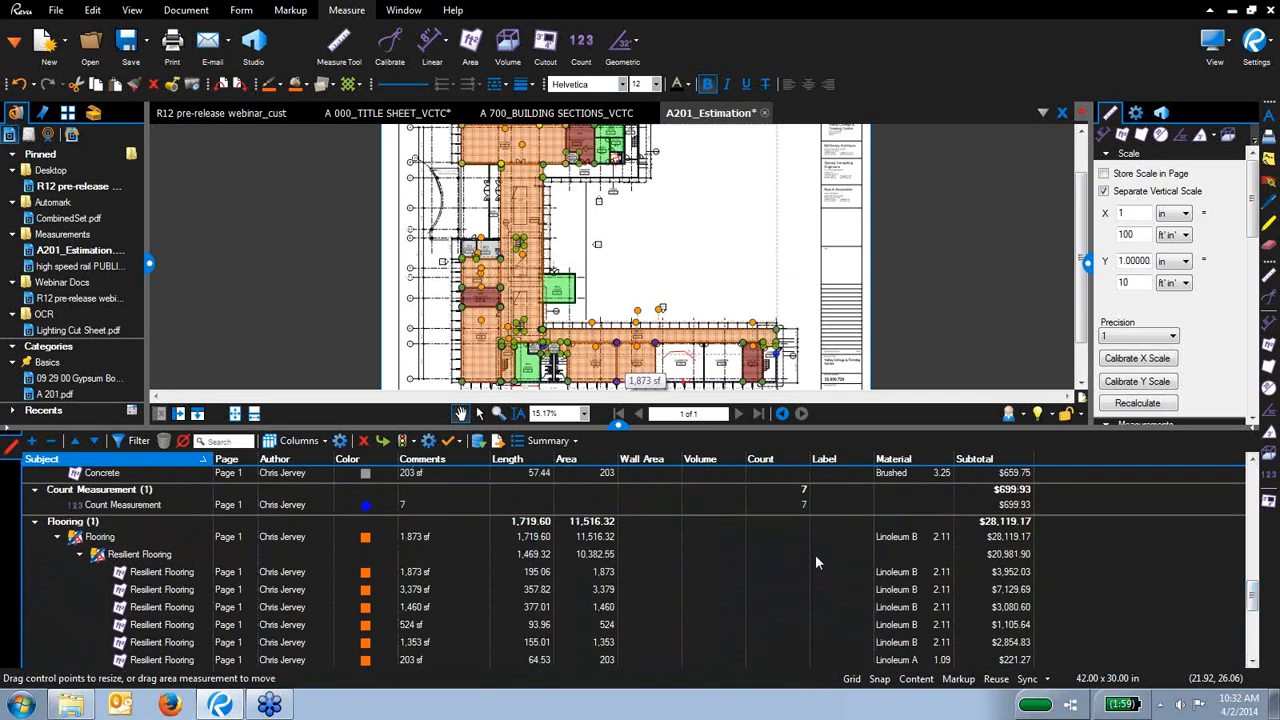
key("ctrl")
key("ctrl")
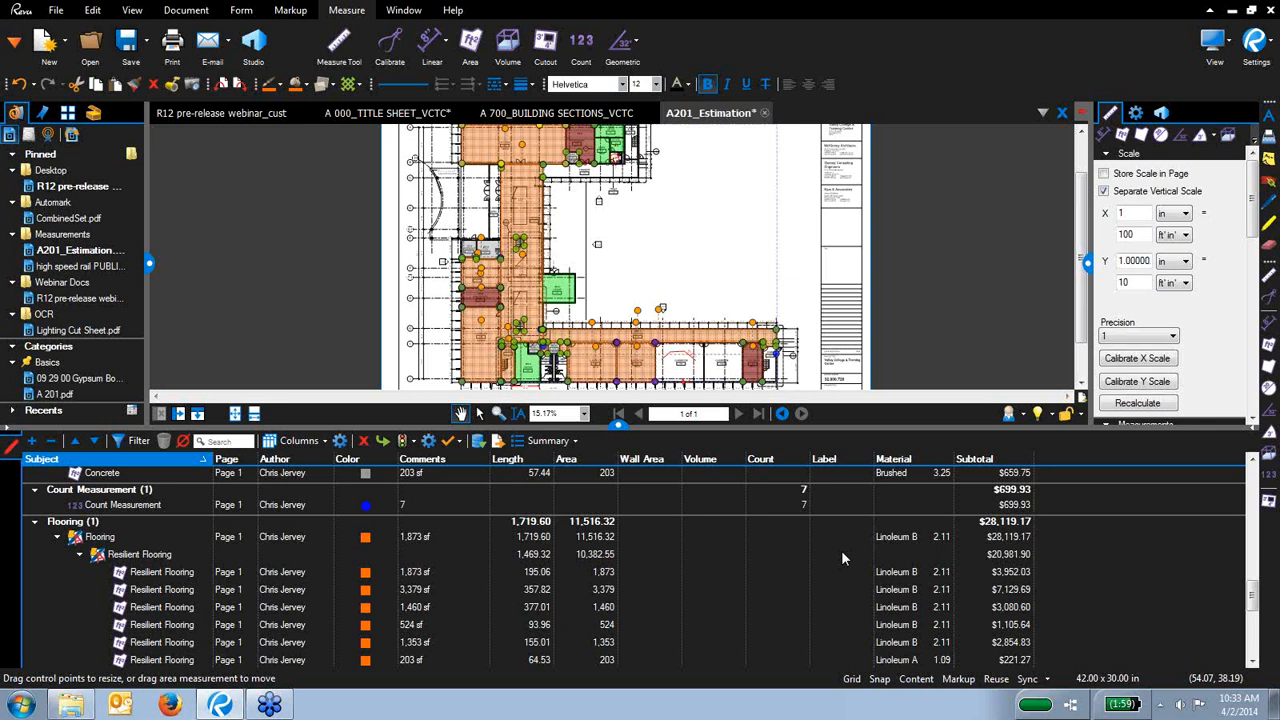
Hide the markups list and delete the radius measurement in the small toilet room beside the green office areas
left_click(616, 426)
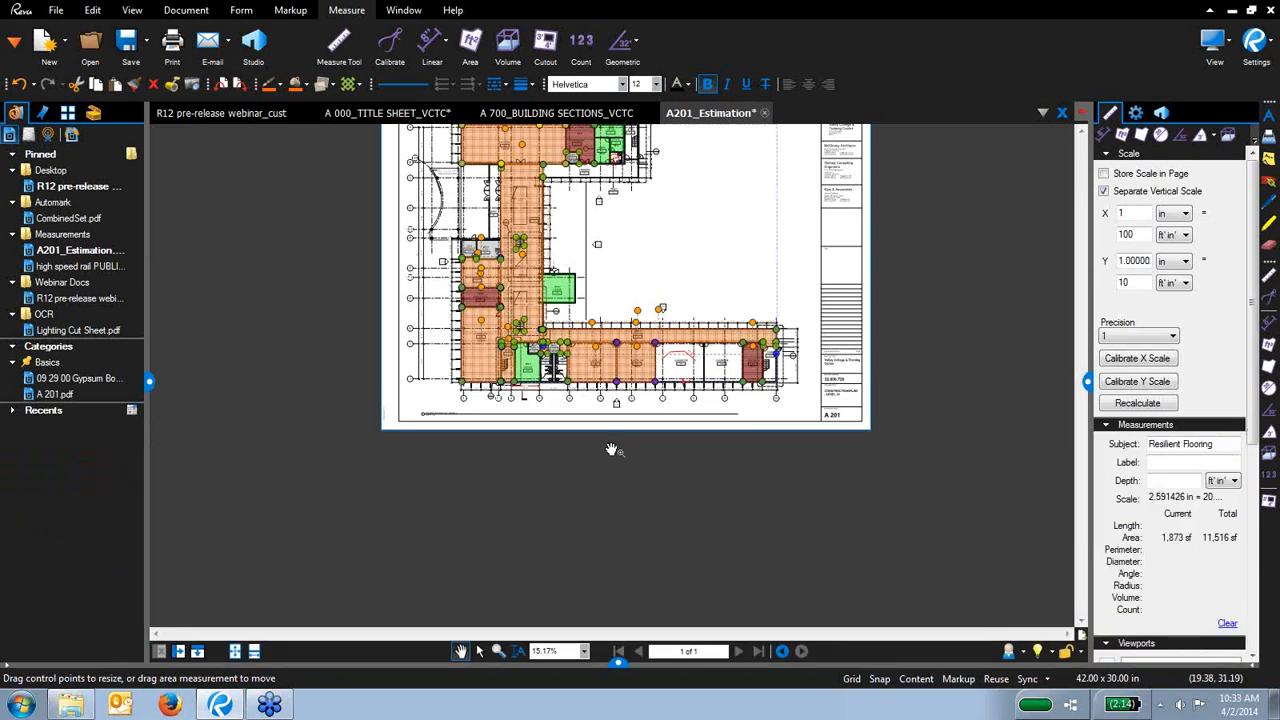
left_click(700, 297)
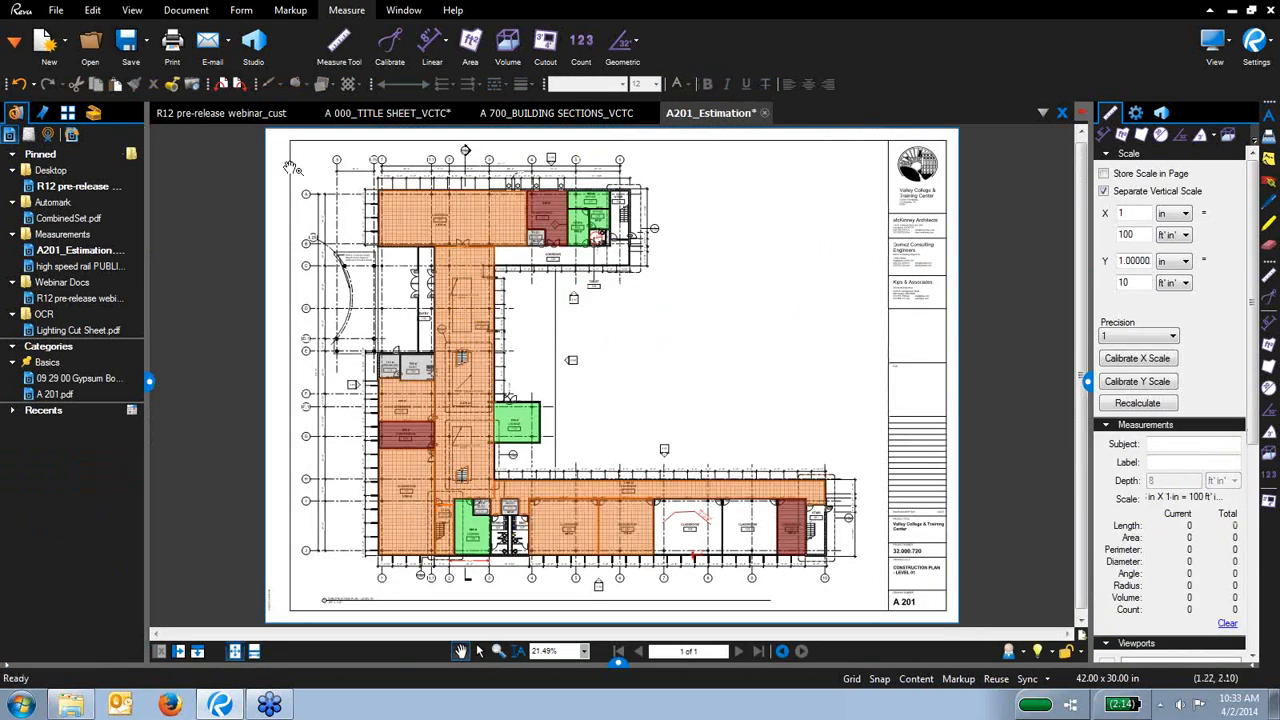
left_click(599, 241)
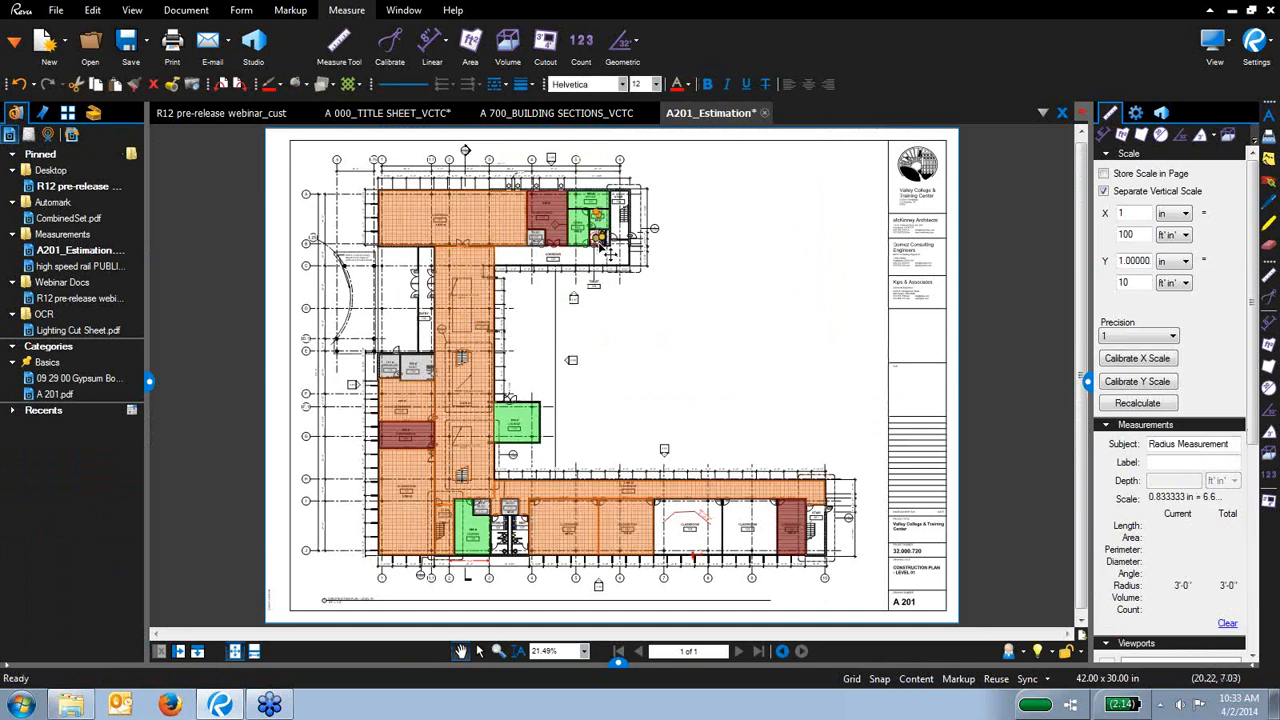
left_click(600, 242)
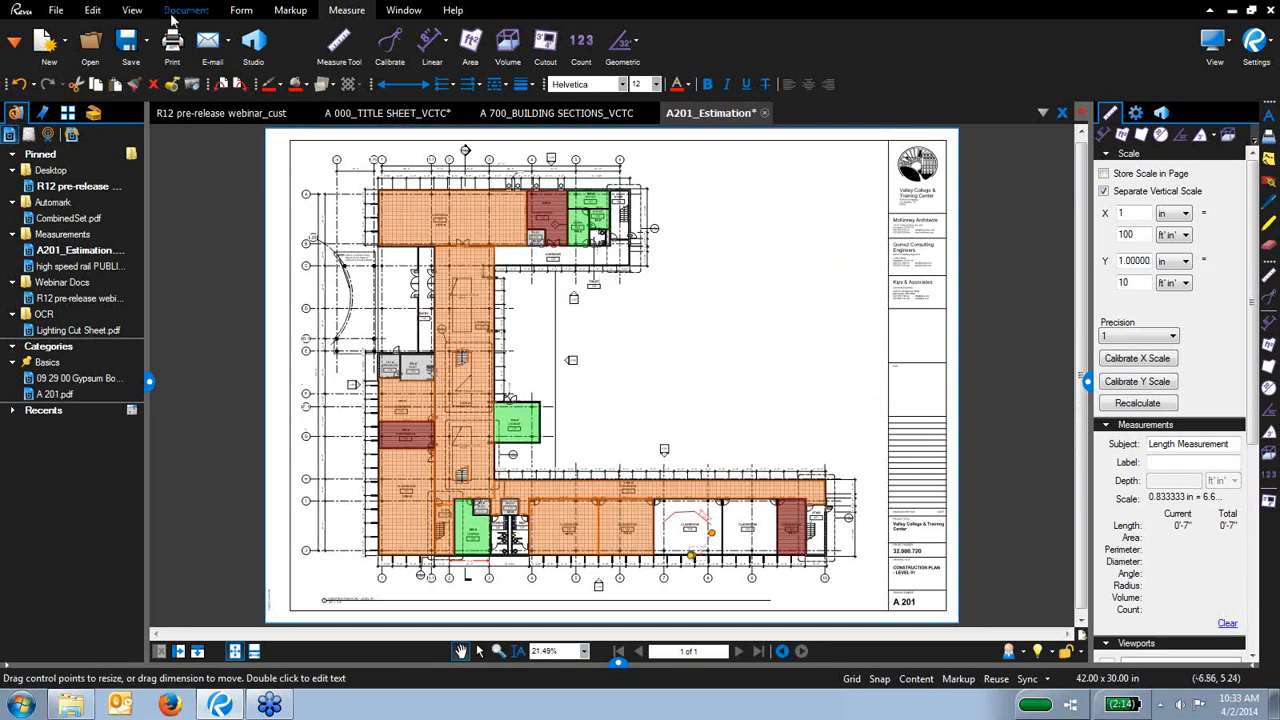
Switch to the profile that has the Punchkey tool sets, then show the tool chest and widen it
left_click(131, 10)
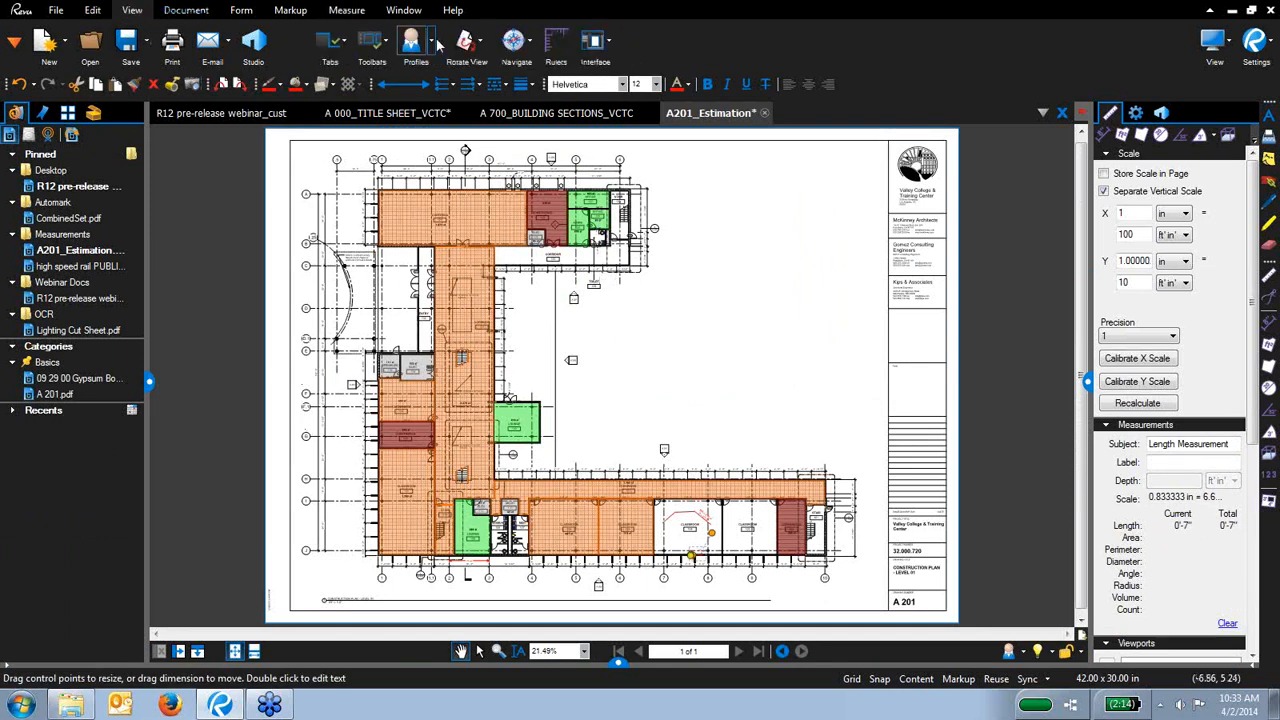
left_click(432, 44)
left_click(460, 200)
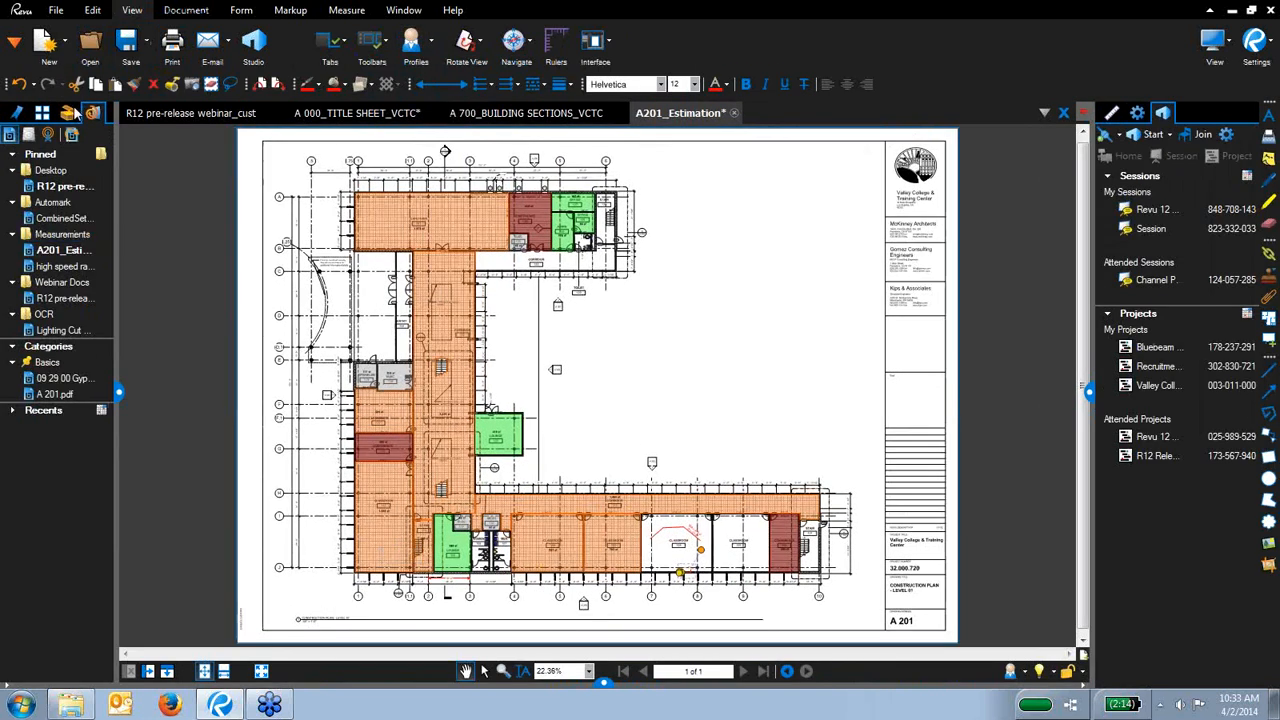
left_click(72, 114)
left_click_drag(118, 392, 277, 392)
Place the Punchkey Carpentry symbols WR, DM and TD inside toilet room 129
scroll(660, 250, "up", 8)
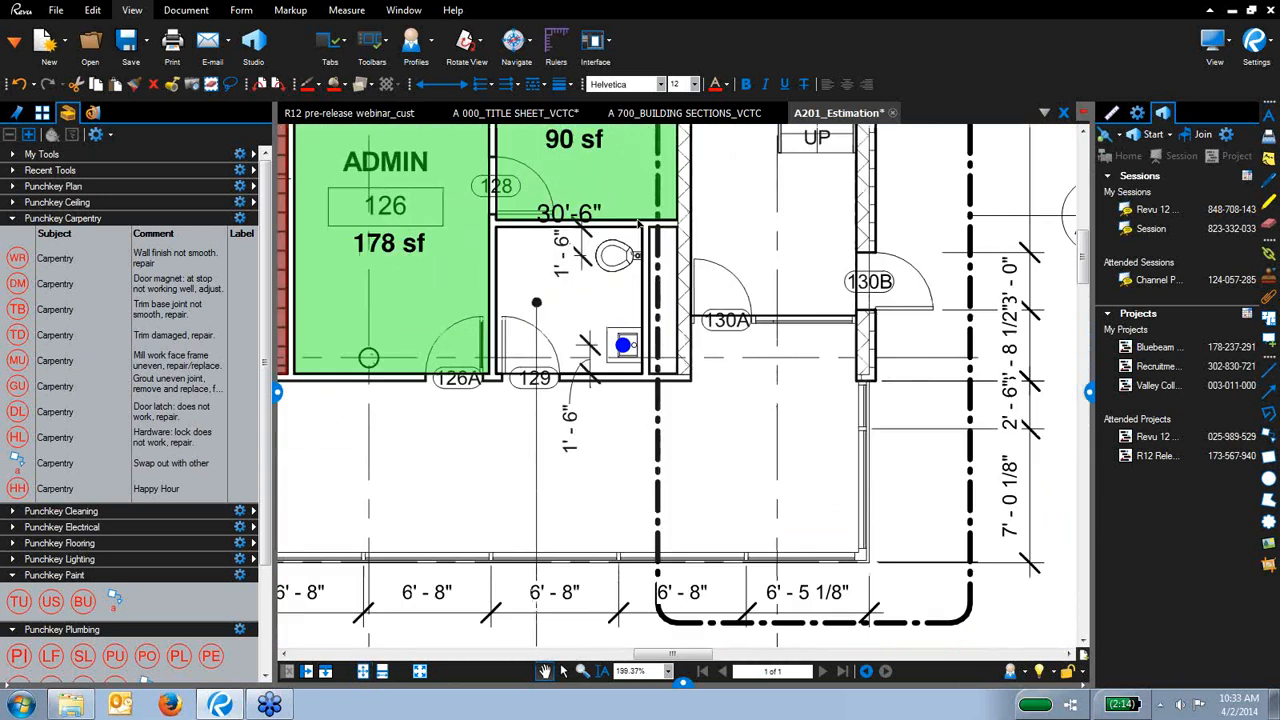
left_click_drag(625, 251, 623, 291)
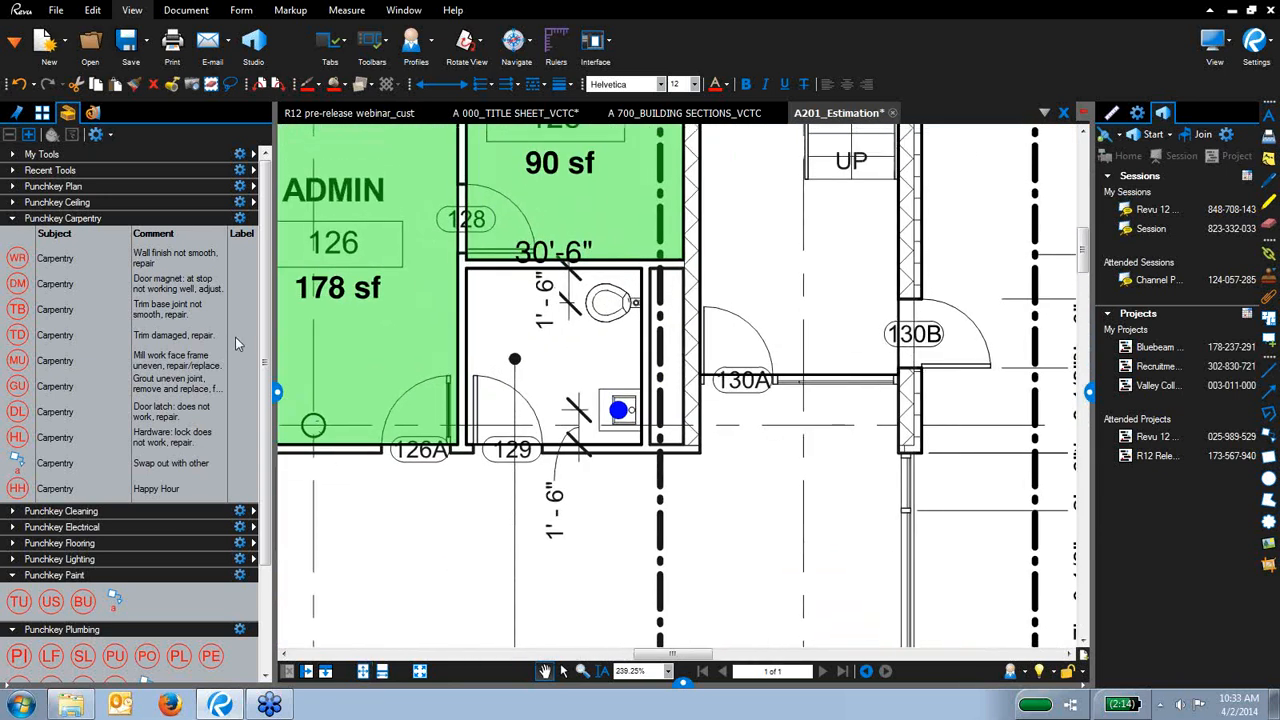
left_click(122, 260)
left_click(510, 295)
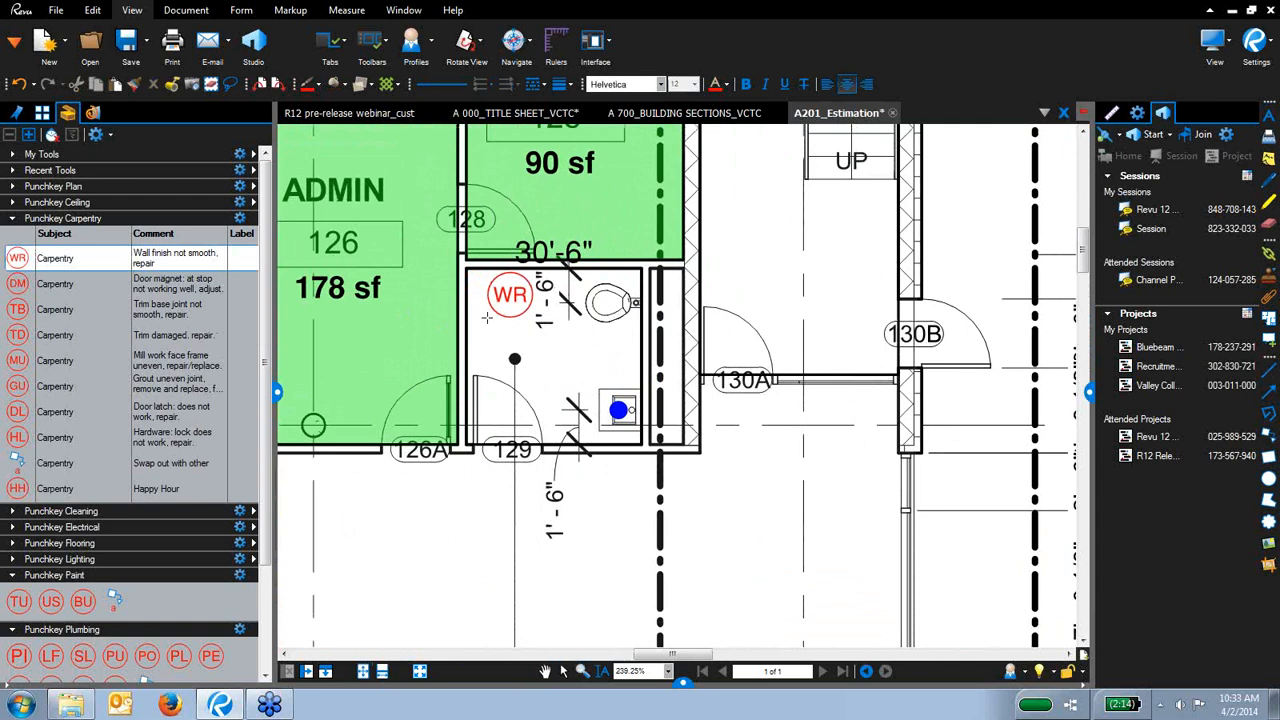
left_click(182, 286)
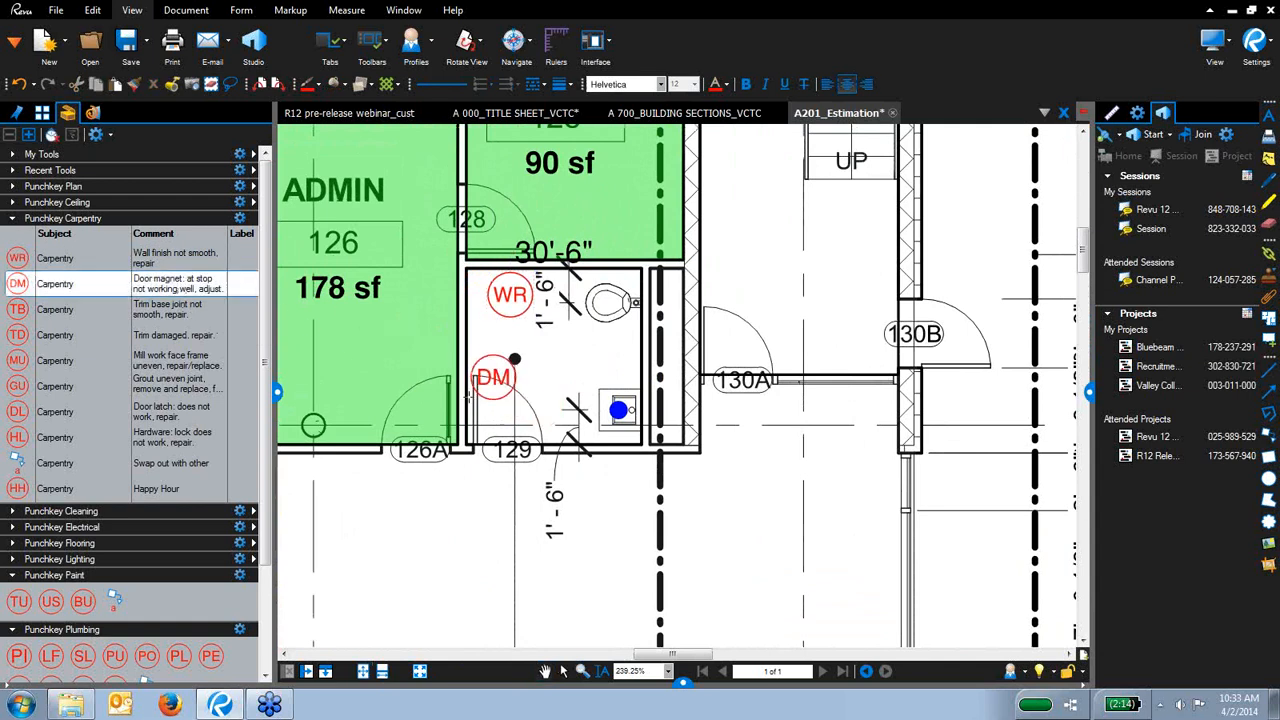
left_click(514, 358)
left_click(200, 340)
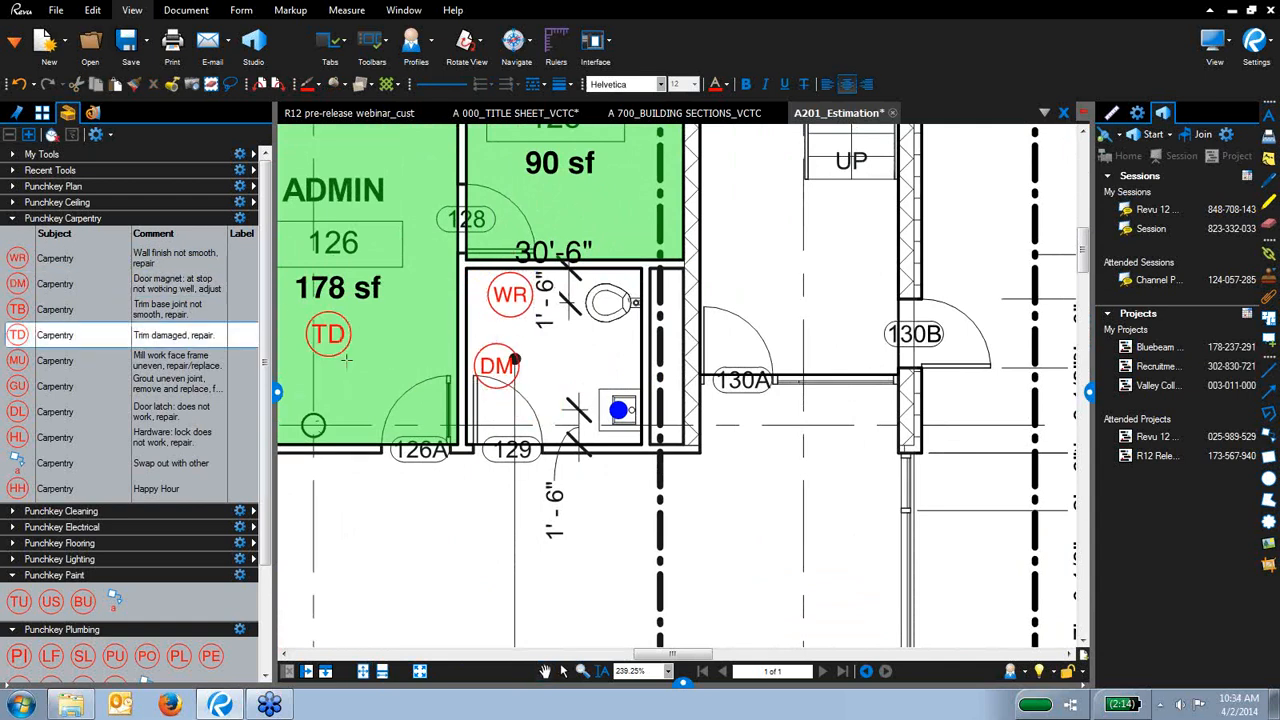
left_click(611, 348)
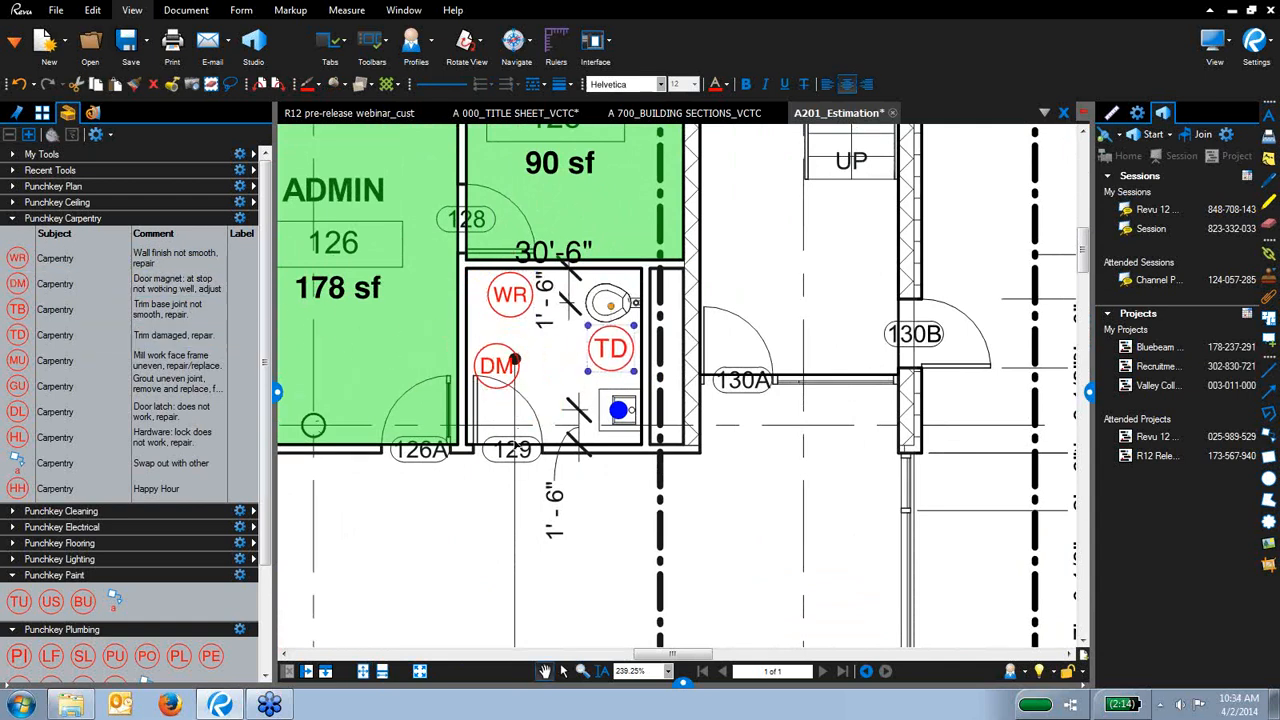
left_click(467, 527)
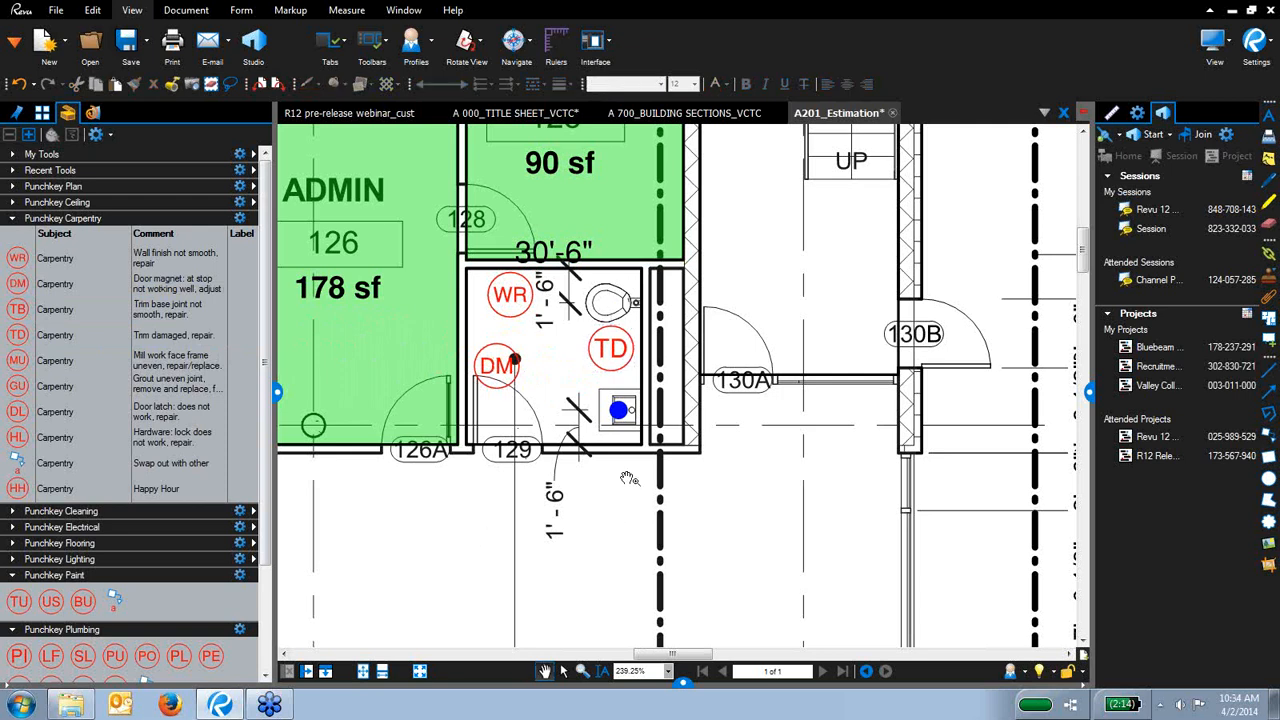
Insert the WallIssue 002 photo beside toilet room 129 and draw an arrow from it to the room's upper wall
left_click(766, 516)
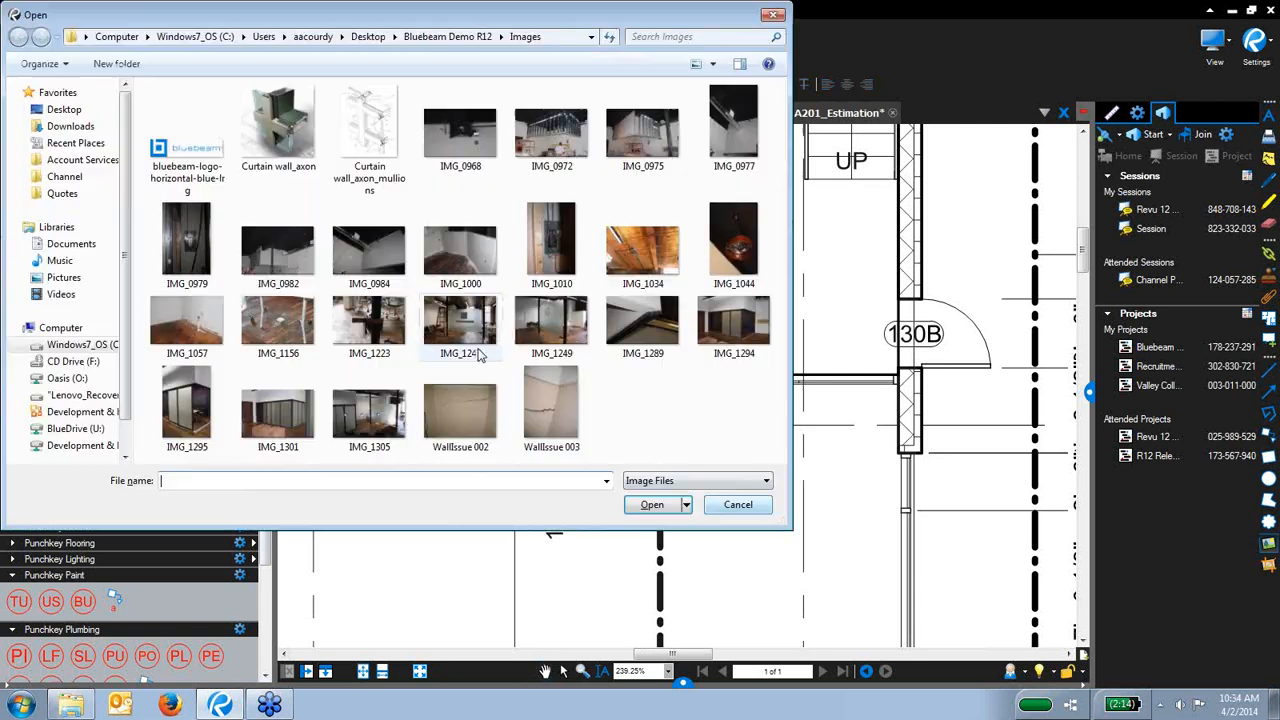
left_click(487, 428)
left_click(652, 504)
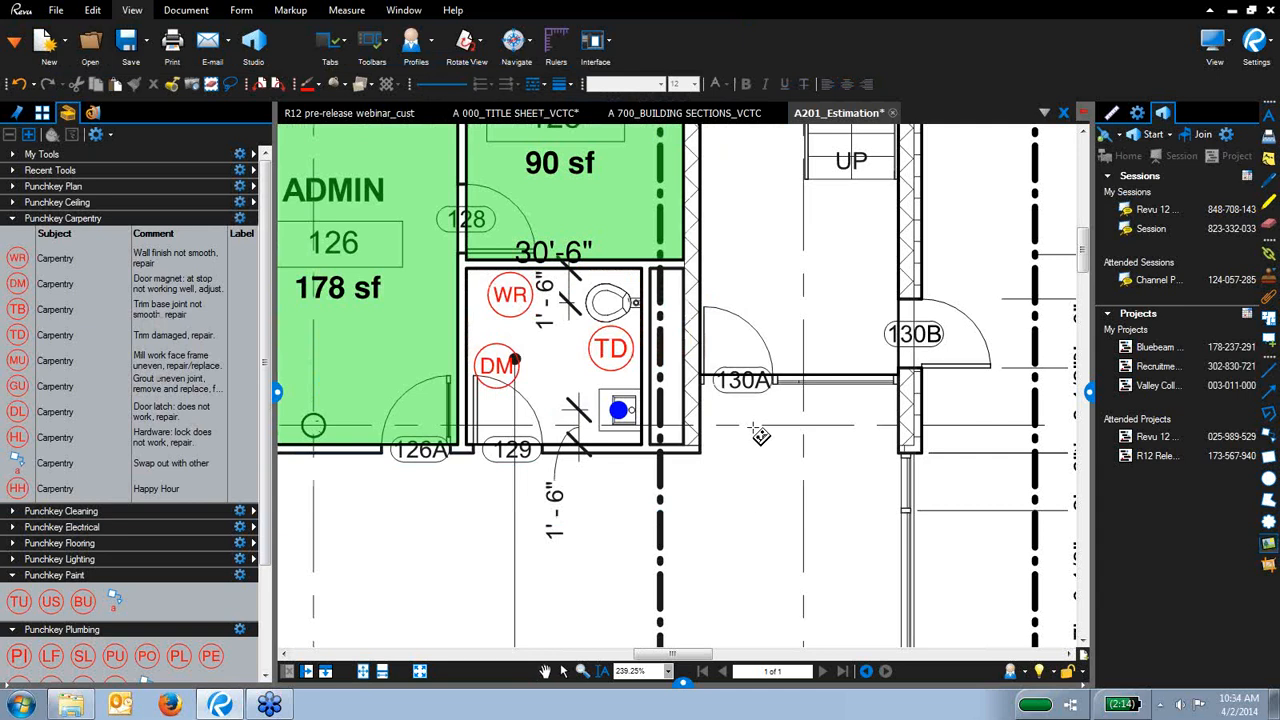
left_click_drag(746, 257, 928, 408)
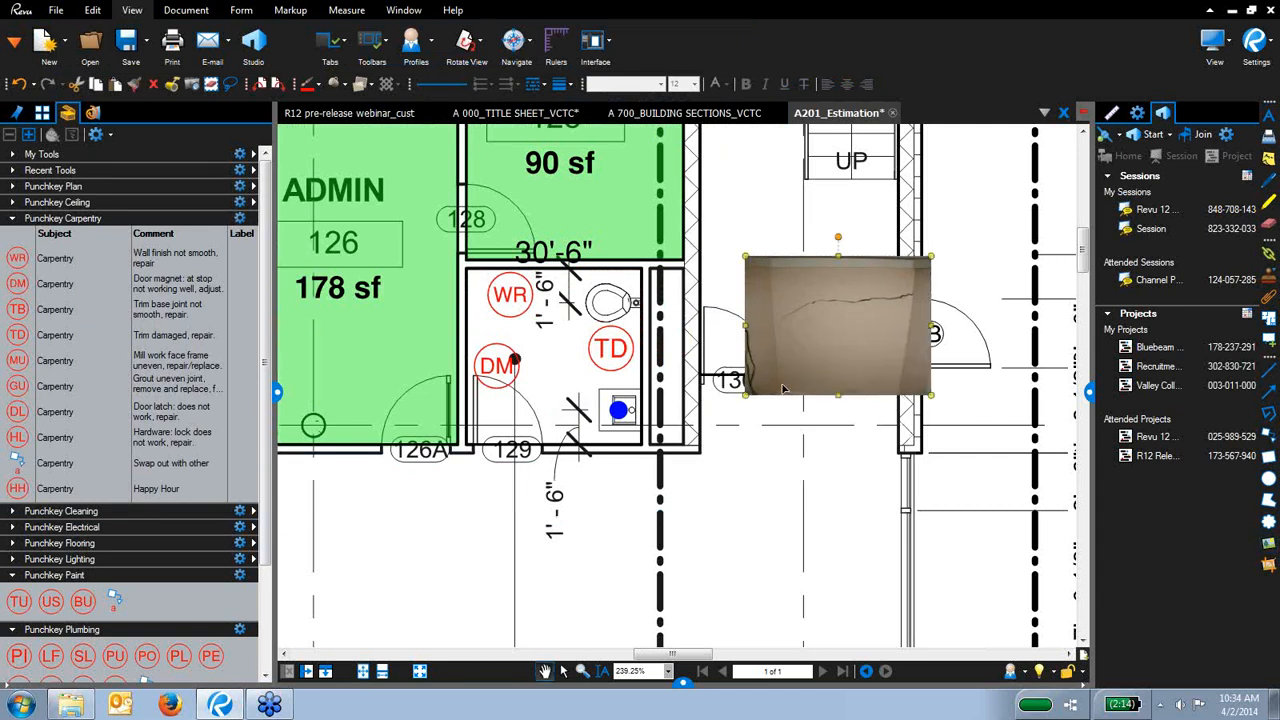
mouse_move(742, 340)
left_mouse_down()
mouse_move(626, 318)
mouse_move(578, 274)
left_mouse_up()
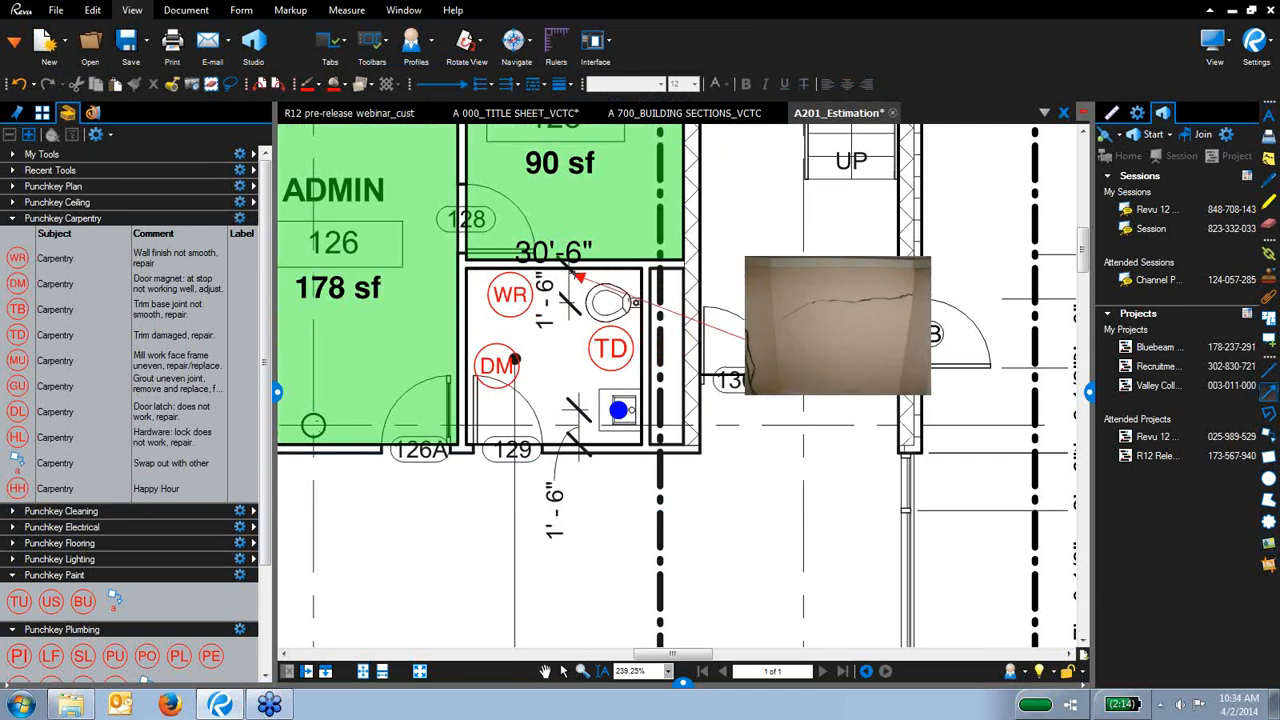
Insert the IMG_1044 photo below the wall crack photo and draw an arrow from it into toilet room 129
key("i")
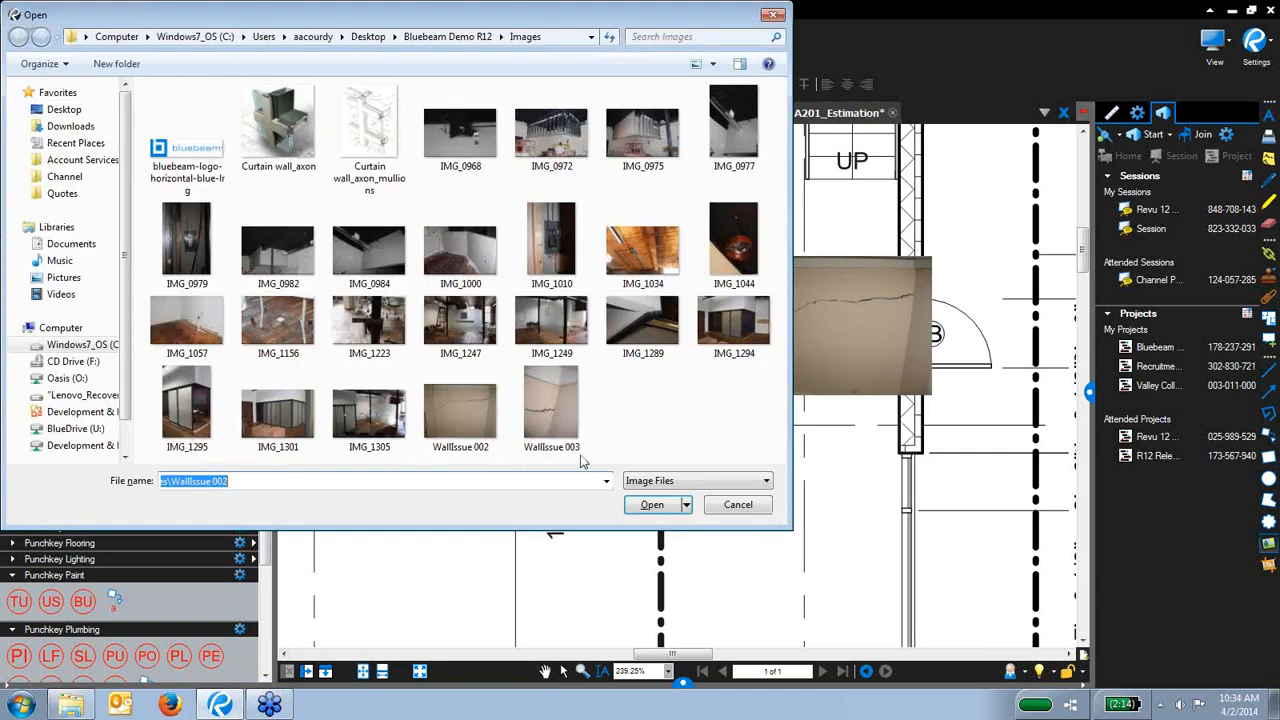
left_click(642, 250)
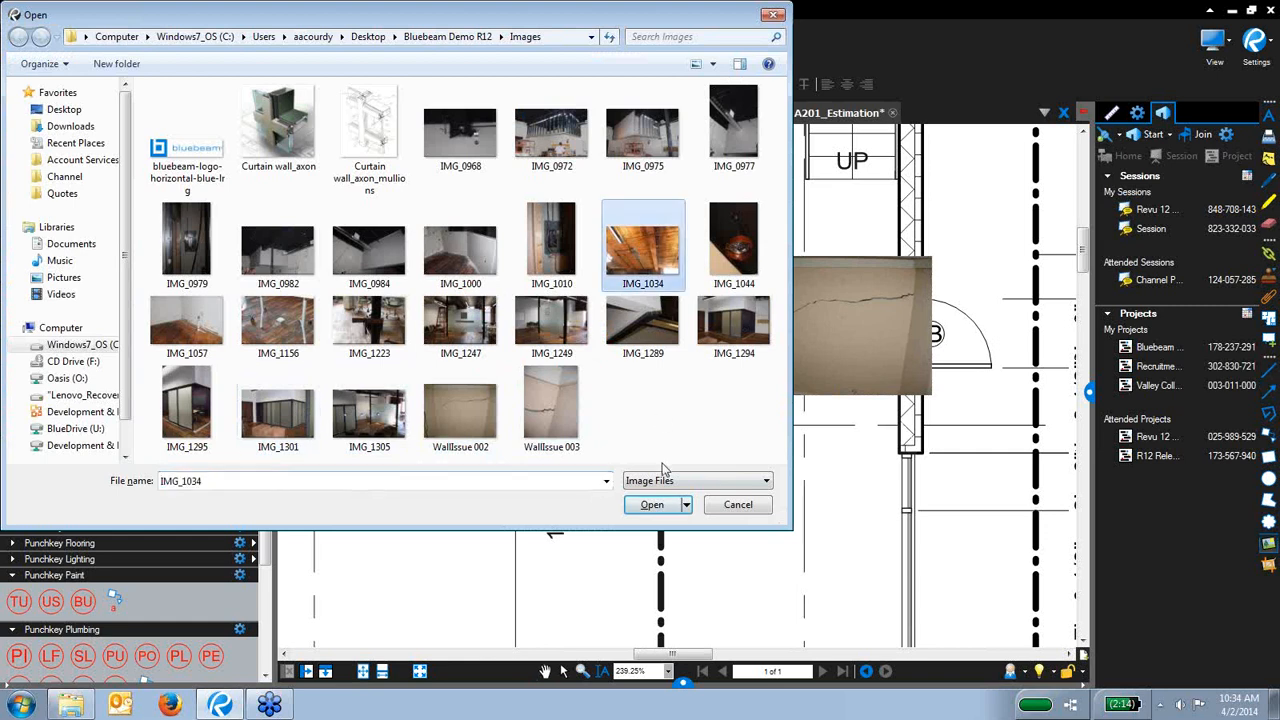
left_click(732, 262)
left_click(655, 504)
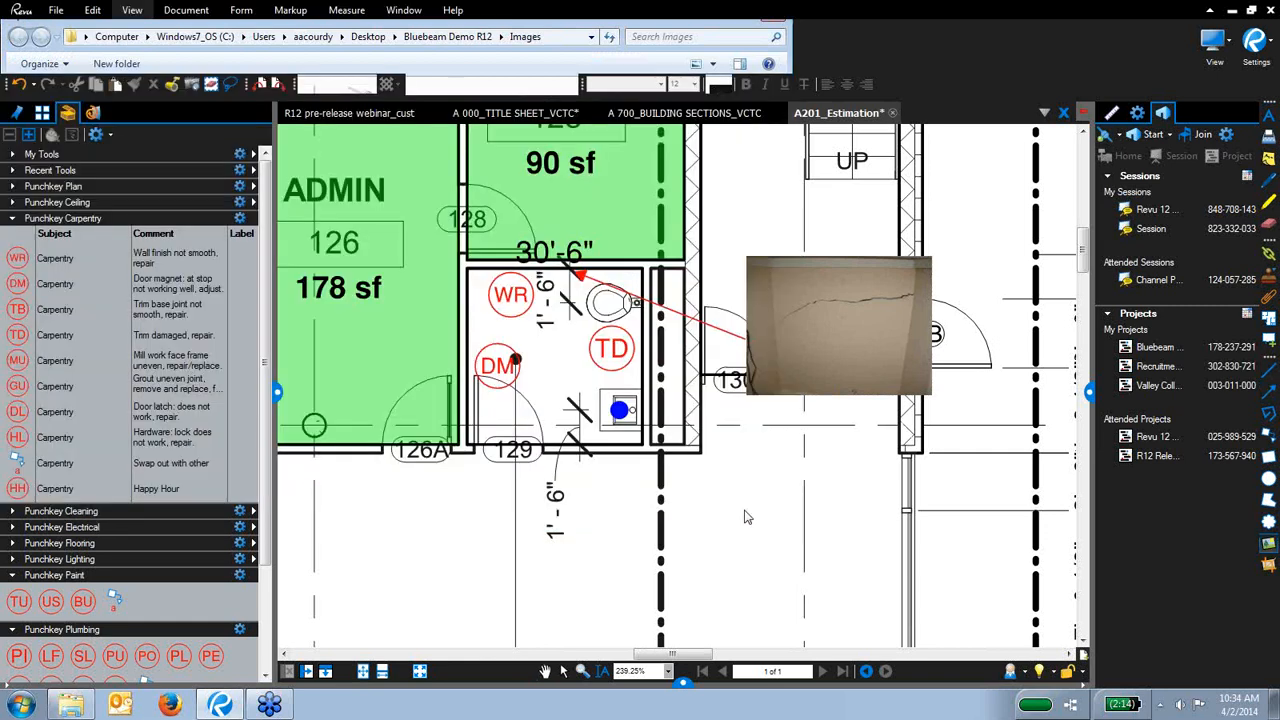
left_click_drag(745, 449, 921, 577)
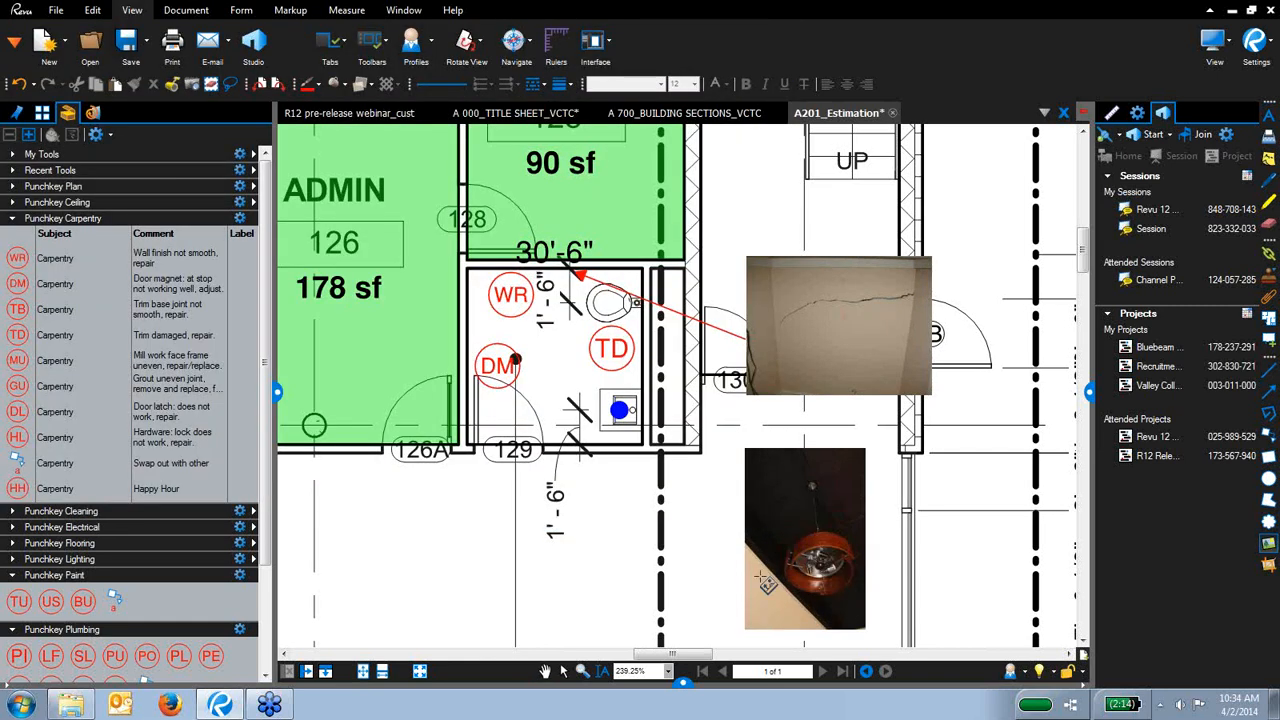
key("a")
mouse_move(753, 502)
left_mouse_down()
mouse_move(676, 464)
mouse_move(563, 376)
left_mouse_up()
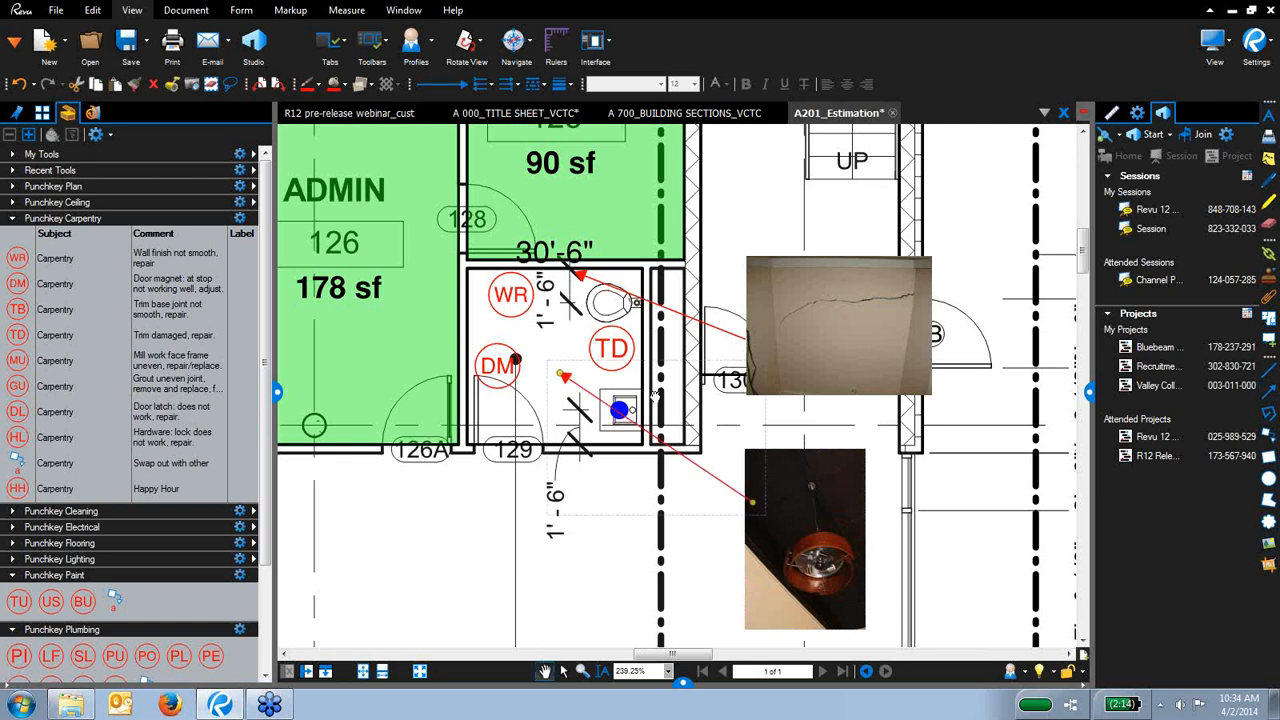
Delete both inserted photos together with their arrows beside toilet room 129
scroll(636, 455, "down", 5)
scroll(649, 420, "down", 4)
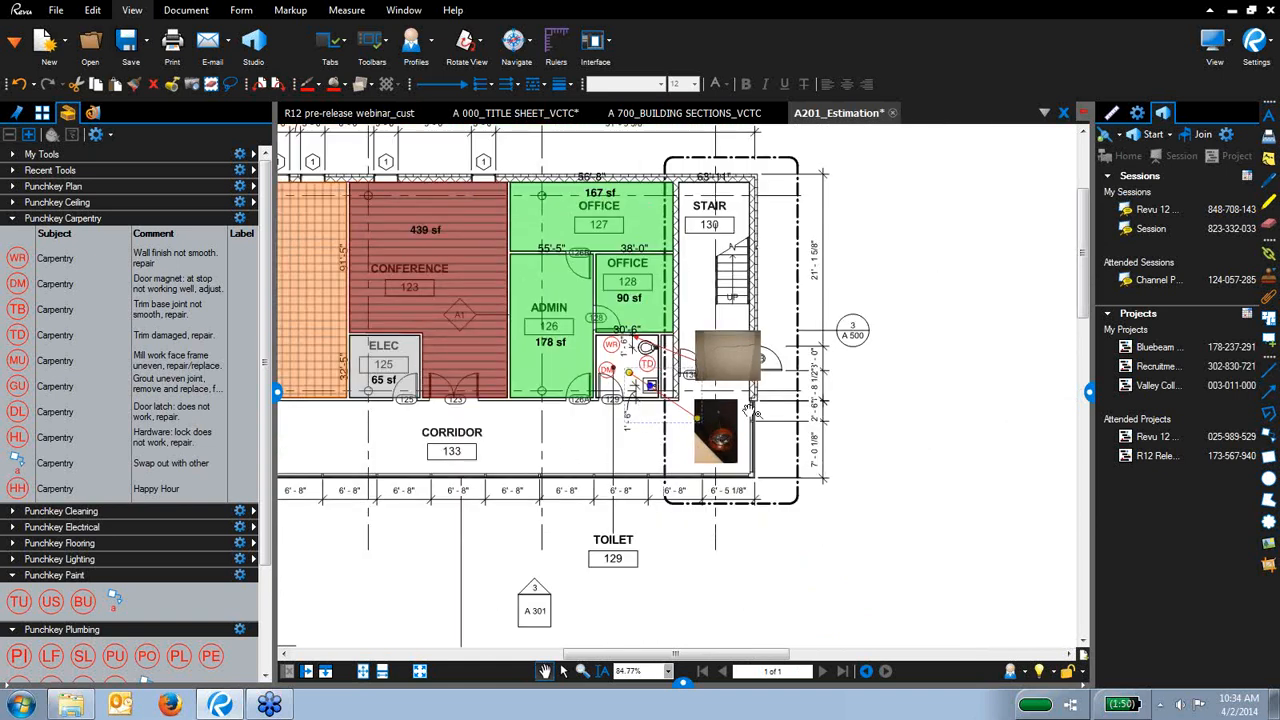
key("c")
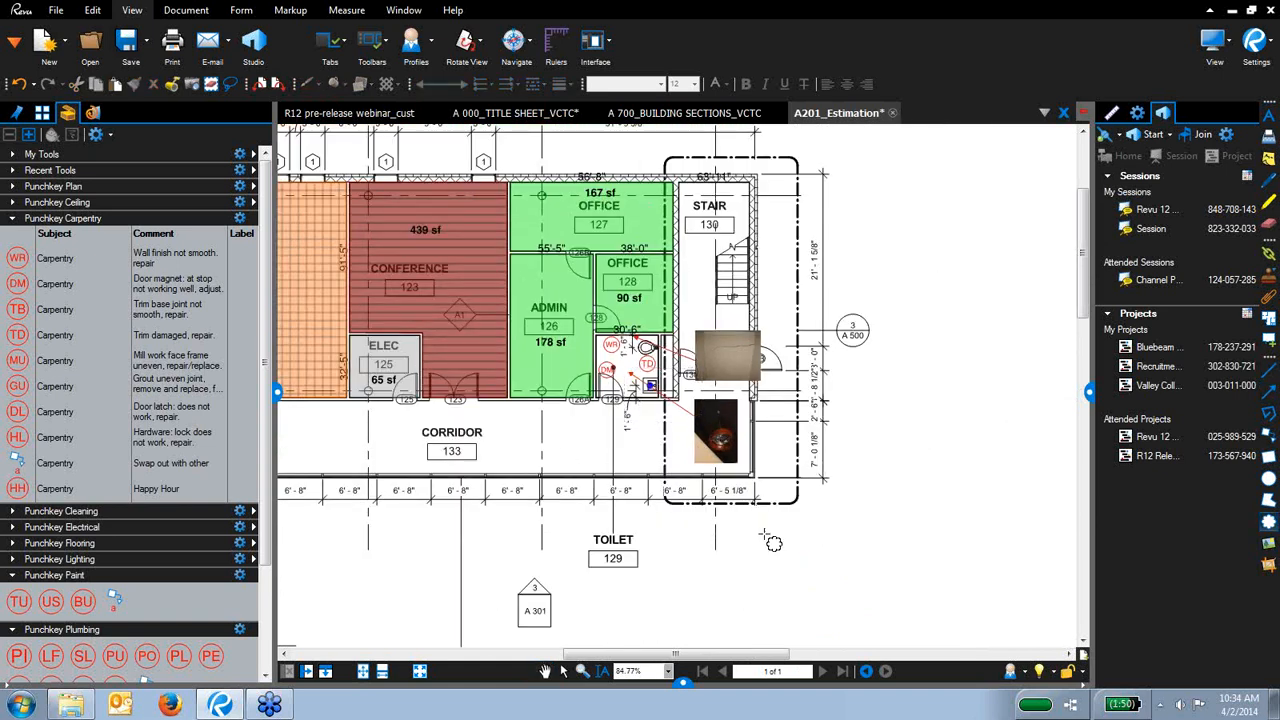
key("Escape")
key("v")
left_click_drag(771, 548, 683, 328)
key("Delete")
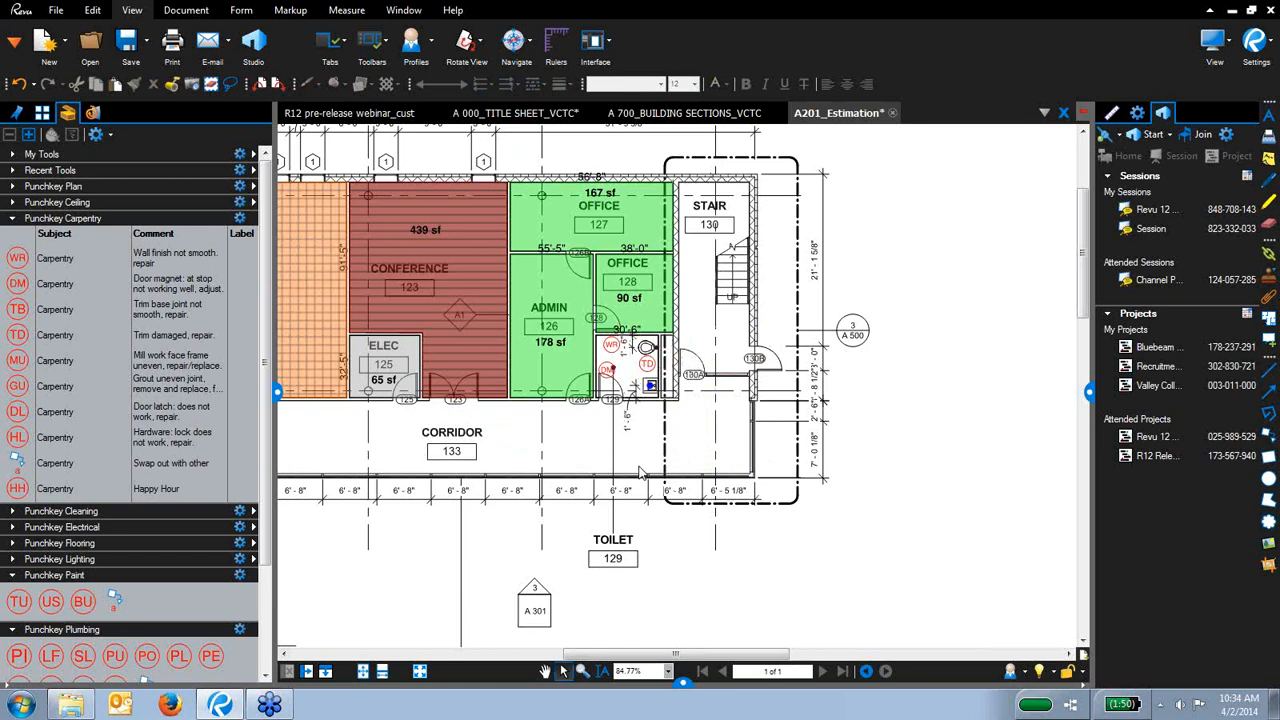
Attach the photos IMG_0979 through IMG_1034 from the Images folder as captures to the DM symbol in toilet room 129
scroll(648, 428, "up", 4)
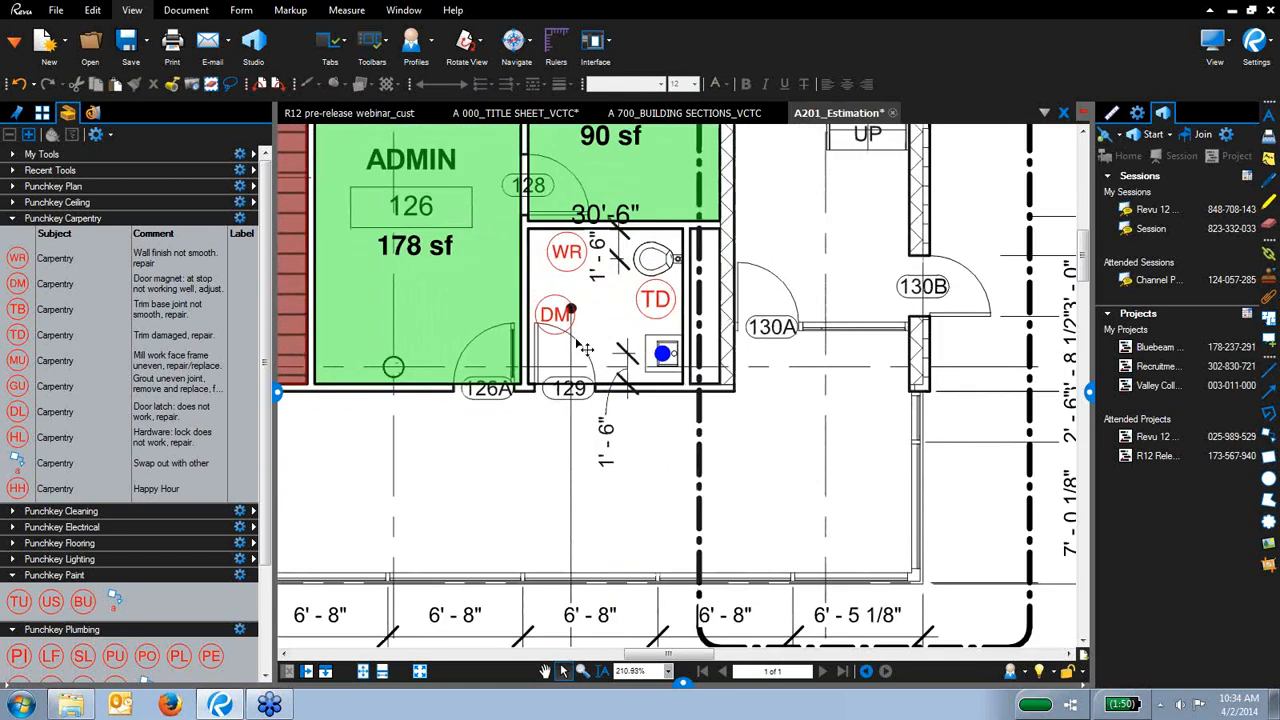
left_click(565, 318)
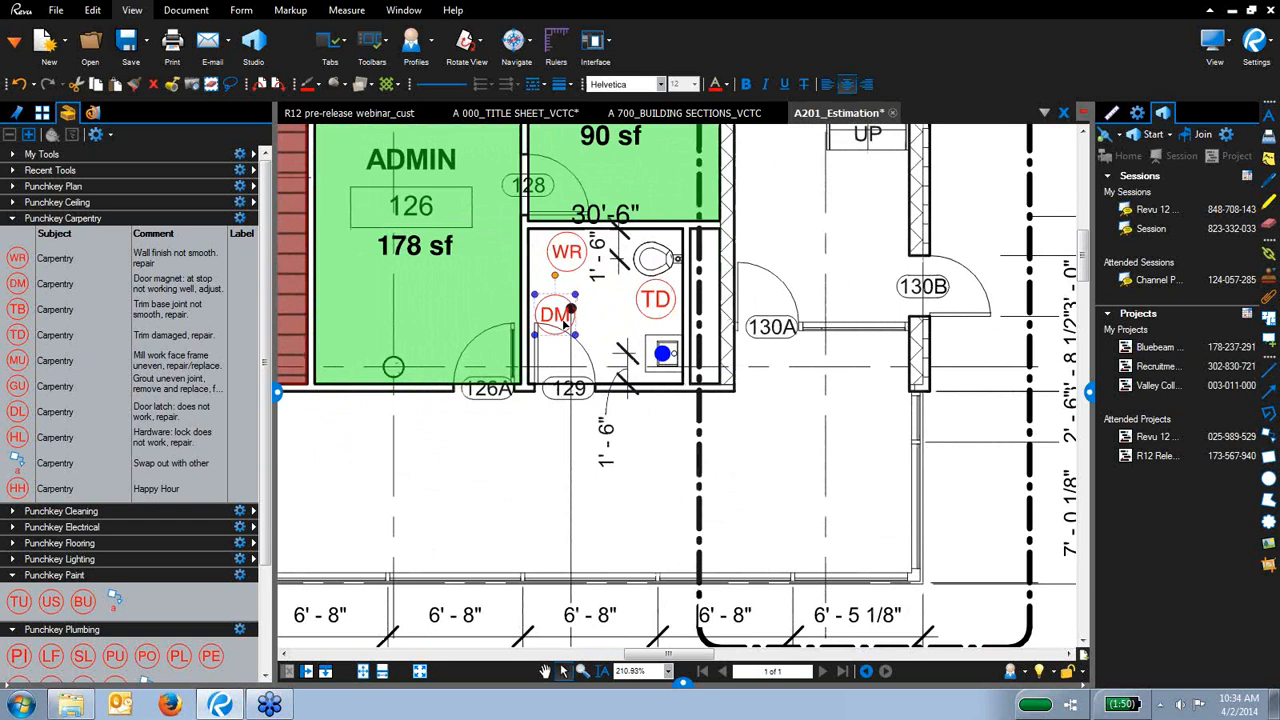
right_click(565, 322)
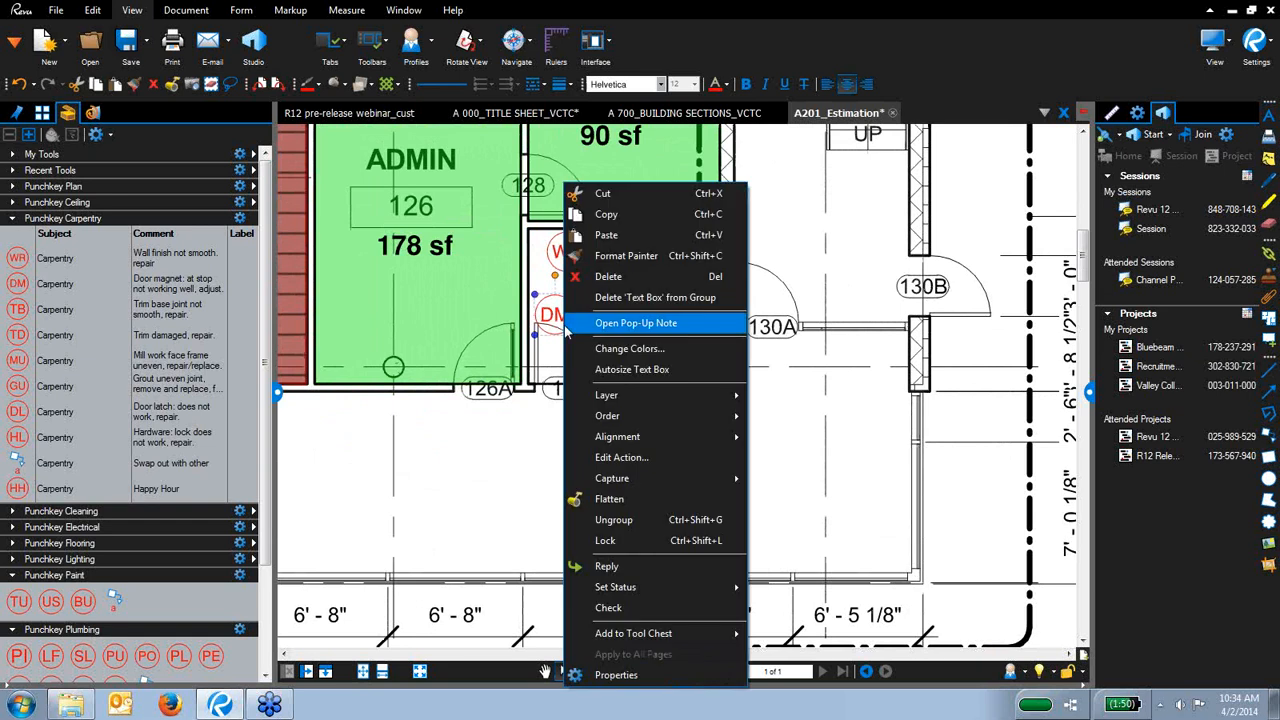
mouse_move(607, 481)
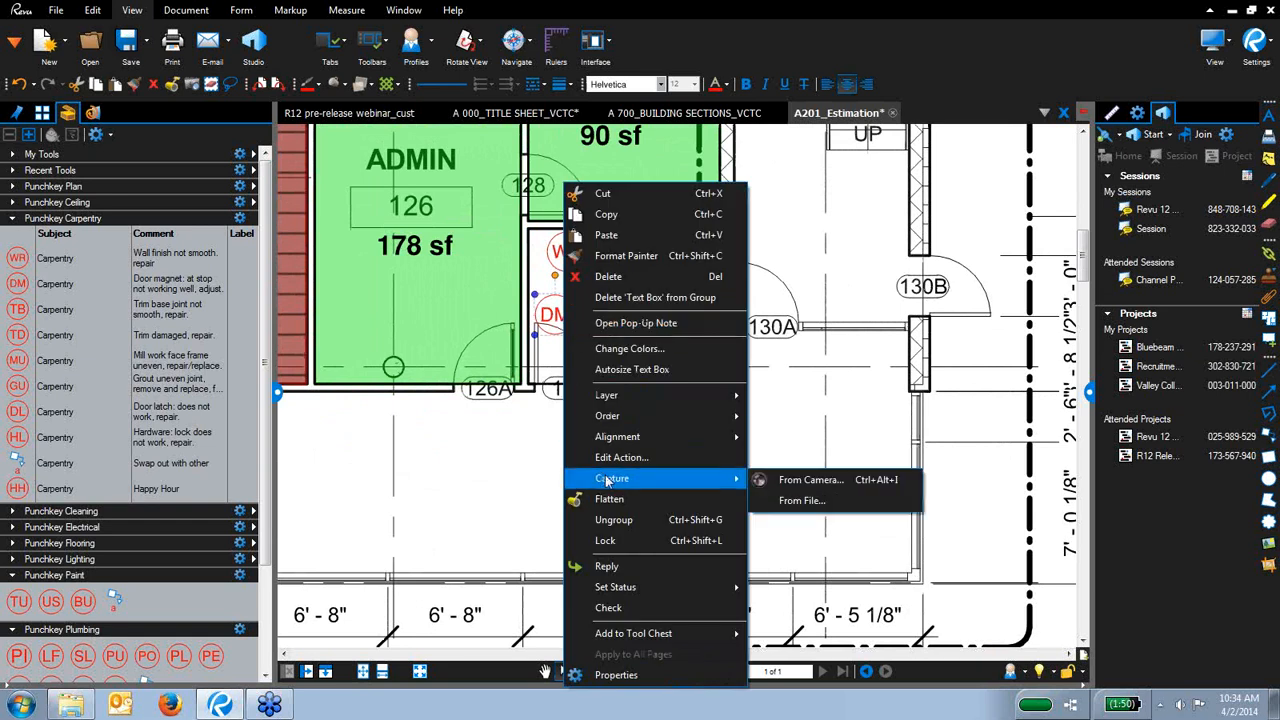
left_click(818, 500)
left_click(350, 36)
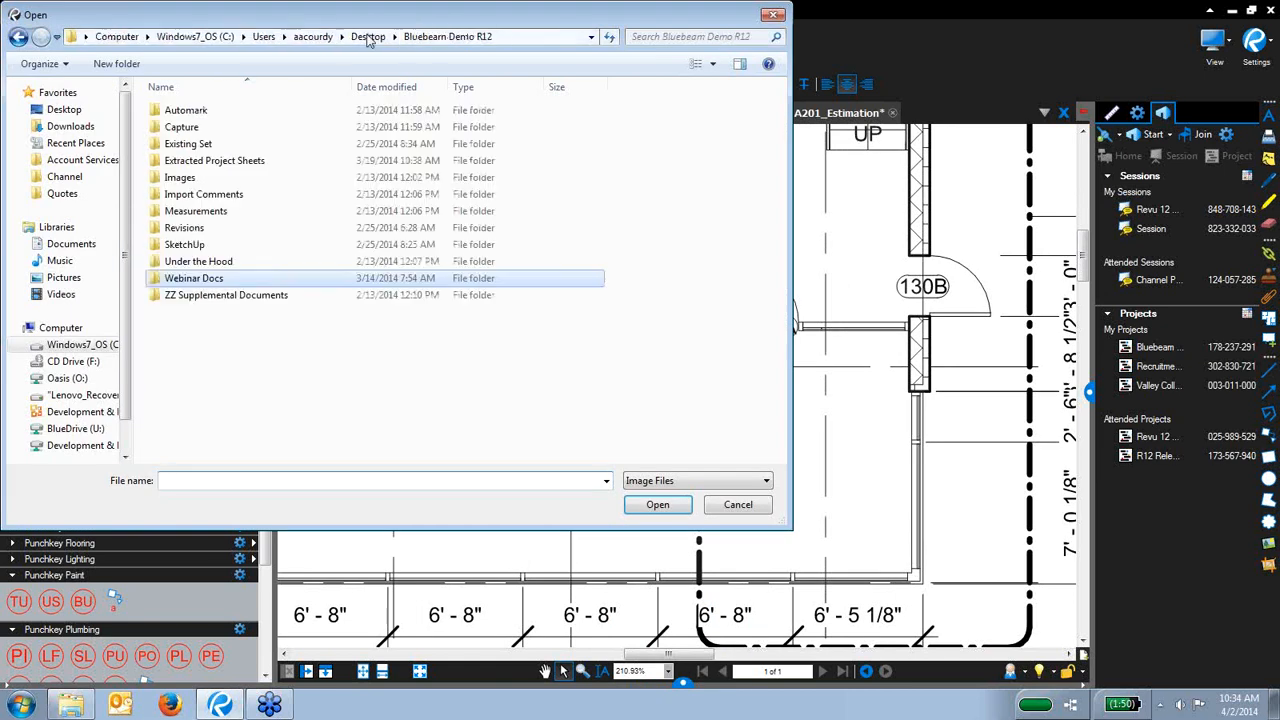
double_click(190, 187)
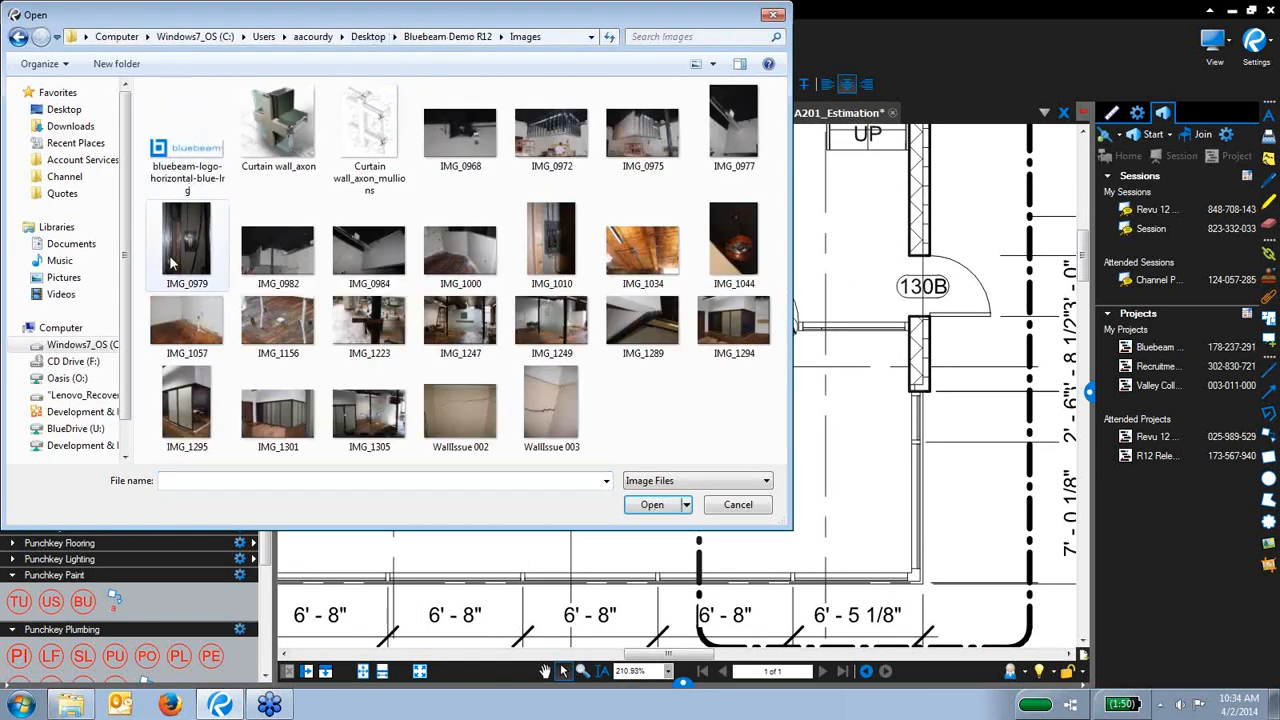
left_click(195, 270)
left_click(645, 260, "shift")
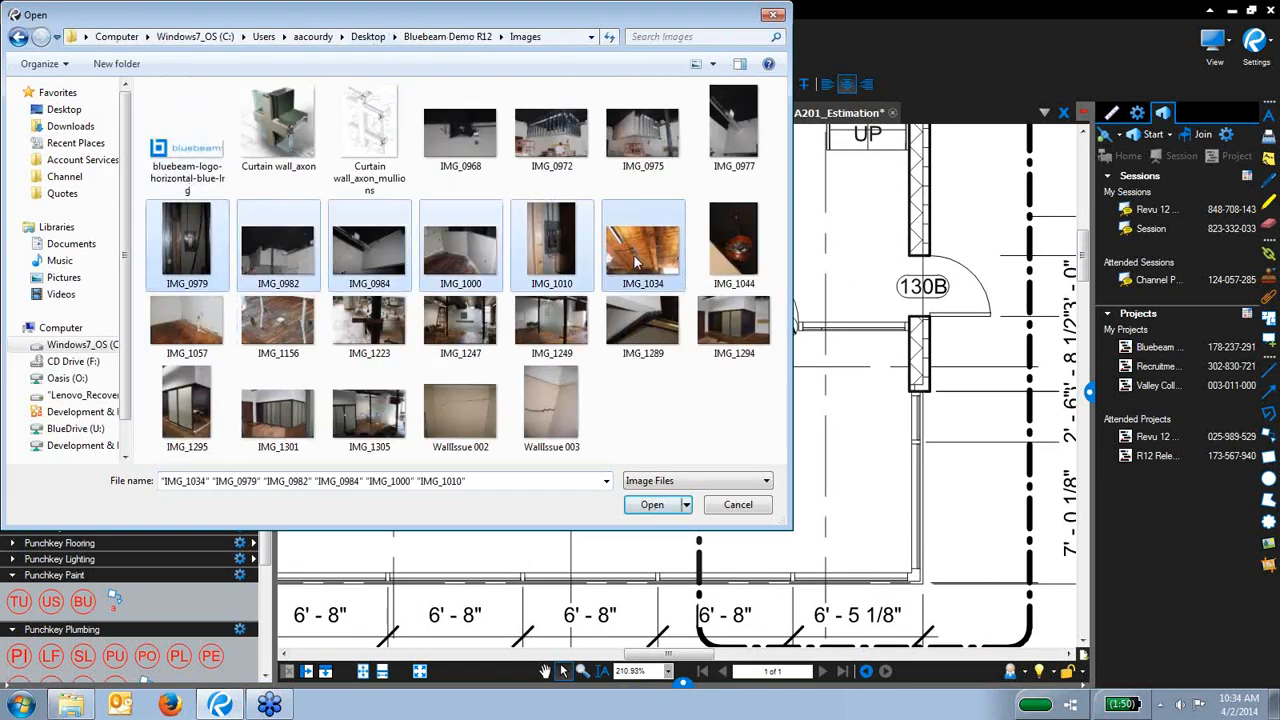
left_click(652, 505)
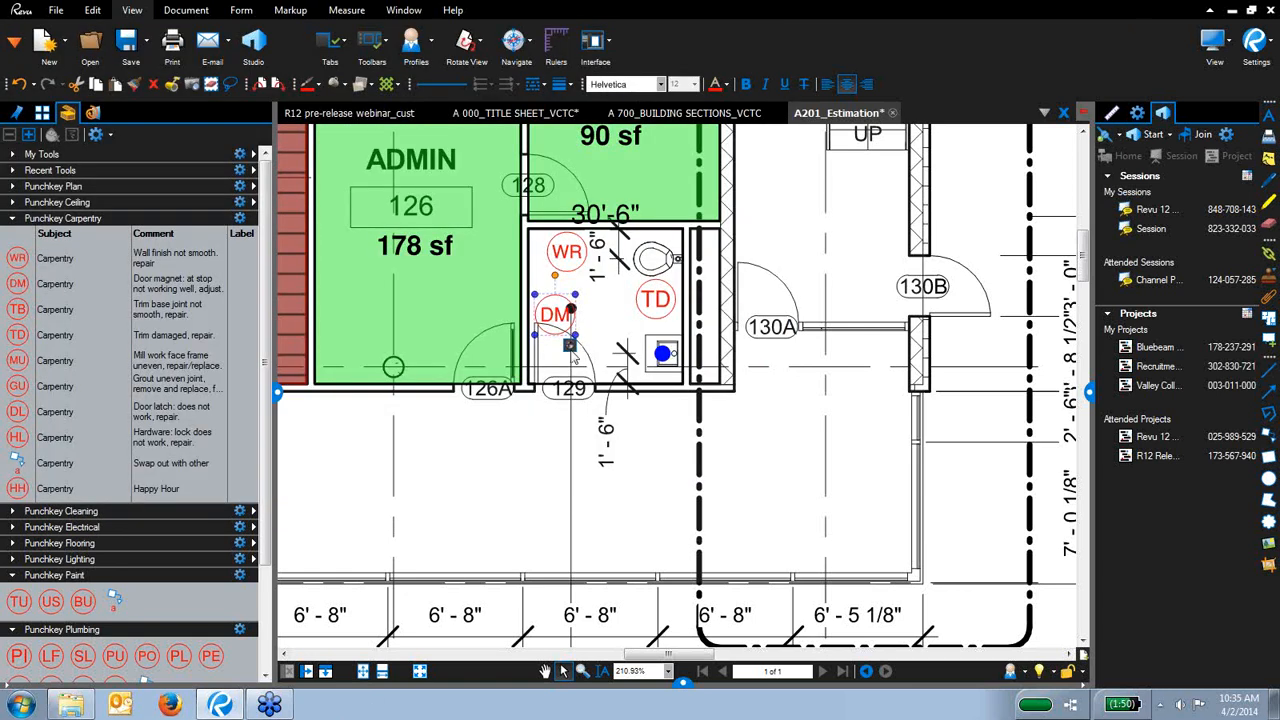
View the photos captured on the DM symbol from the first one through to IMG_1034
scroll(565, 440, "down", 5)
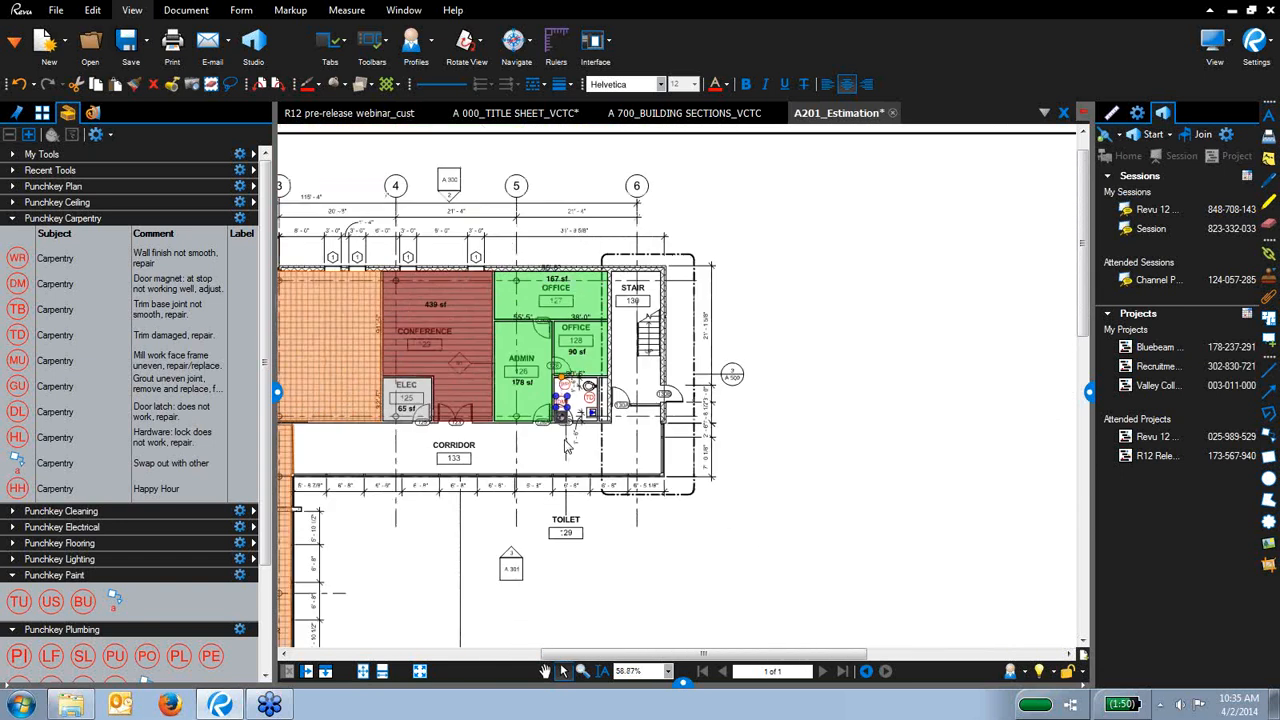
scroll(564, 431, "up", 8)
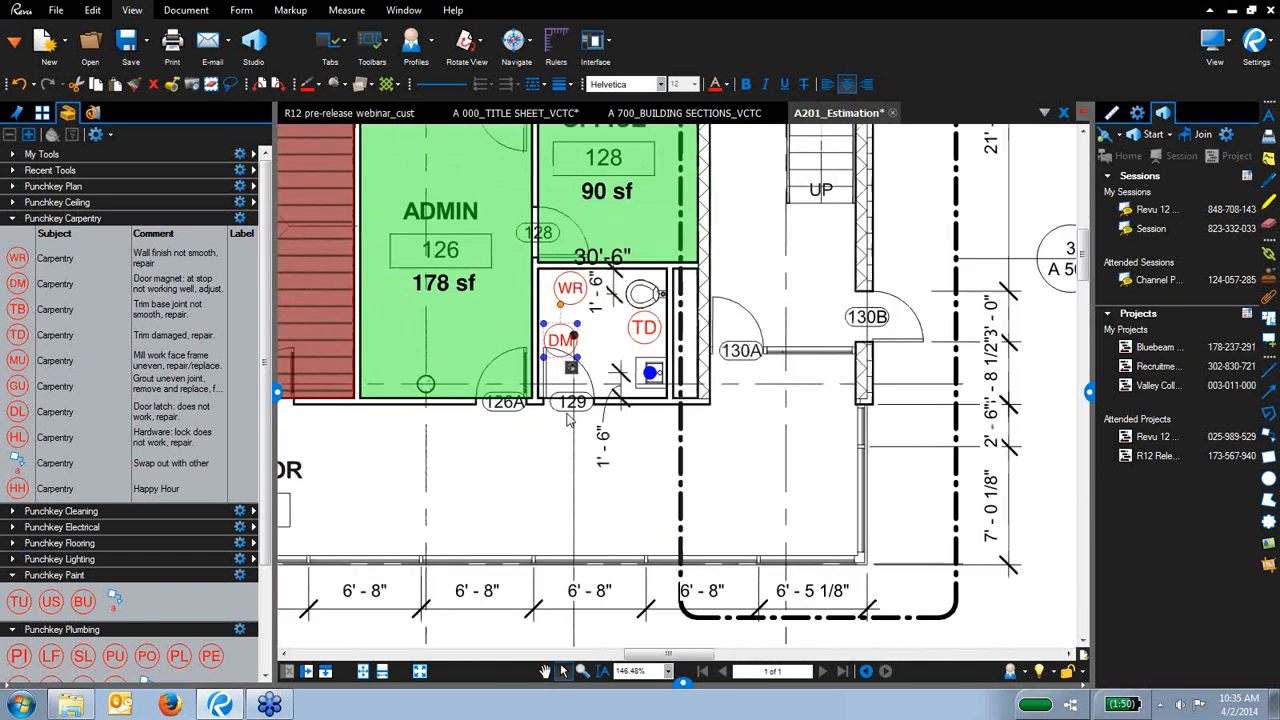
left_click(578, 329)
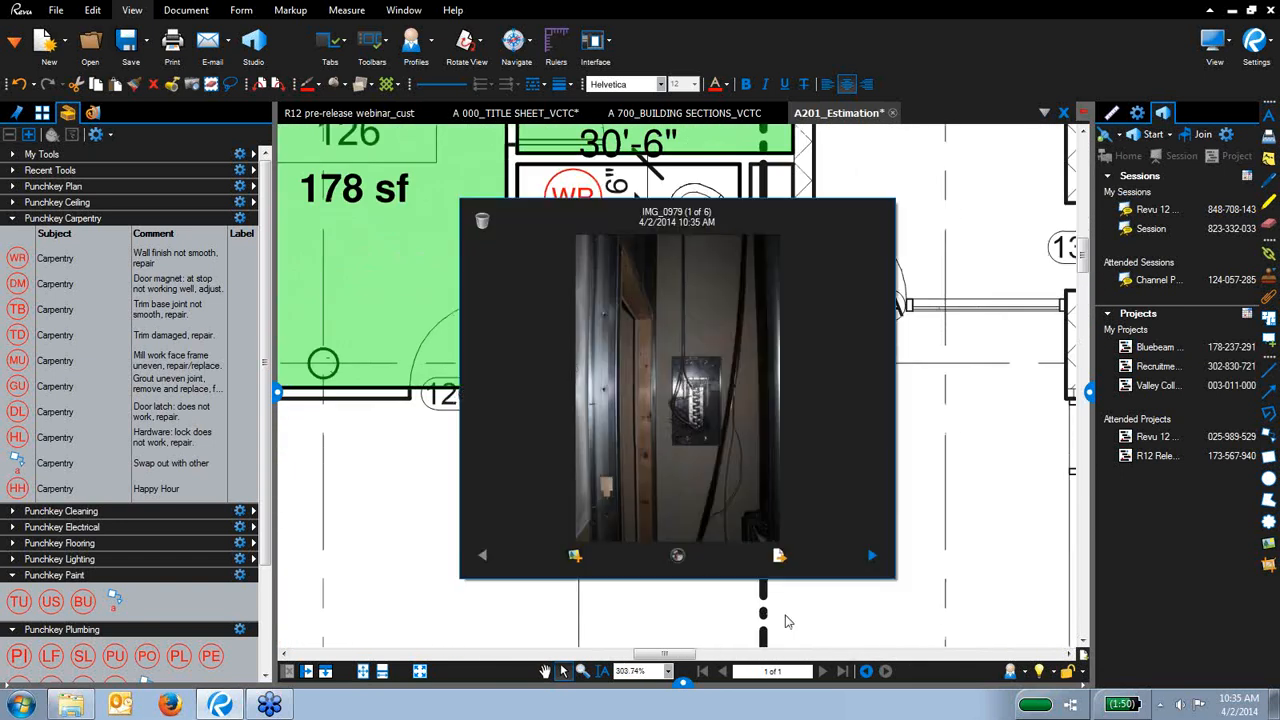
left_click(871, 558)
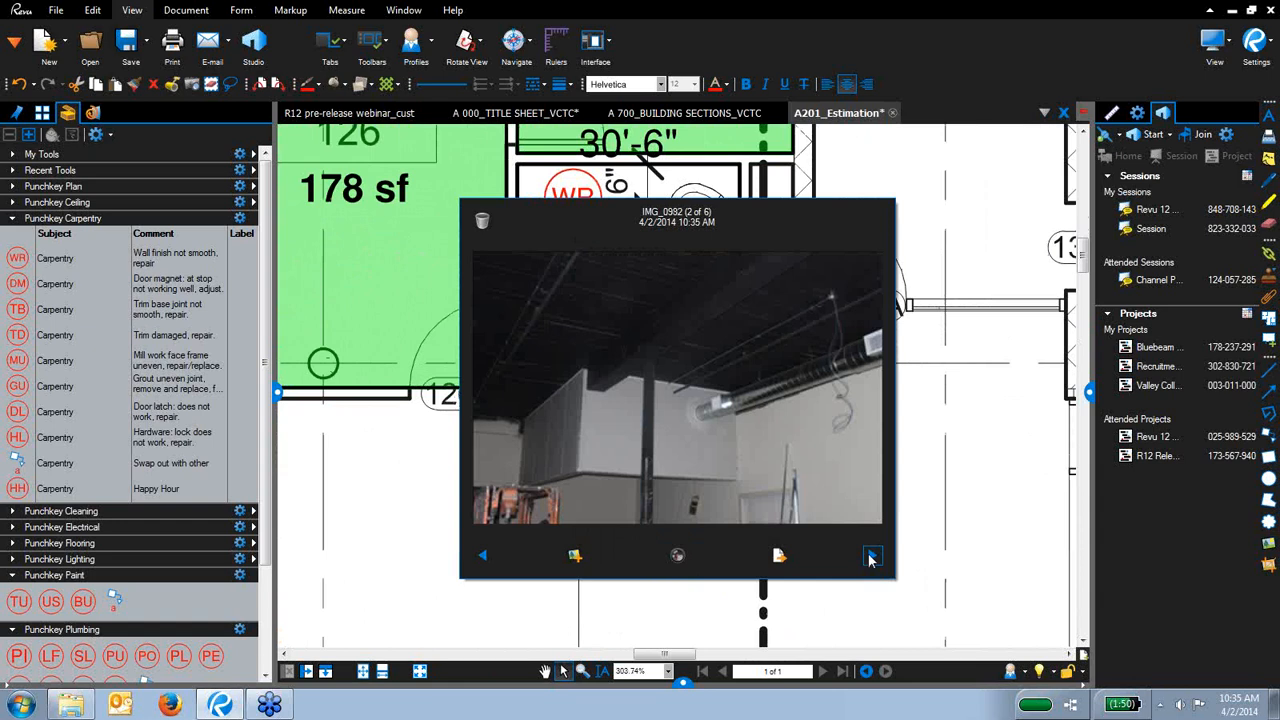
left_click(871, 558)
left_click(871, 558)
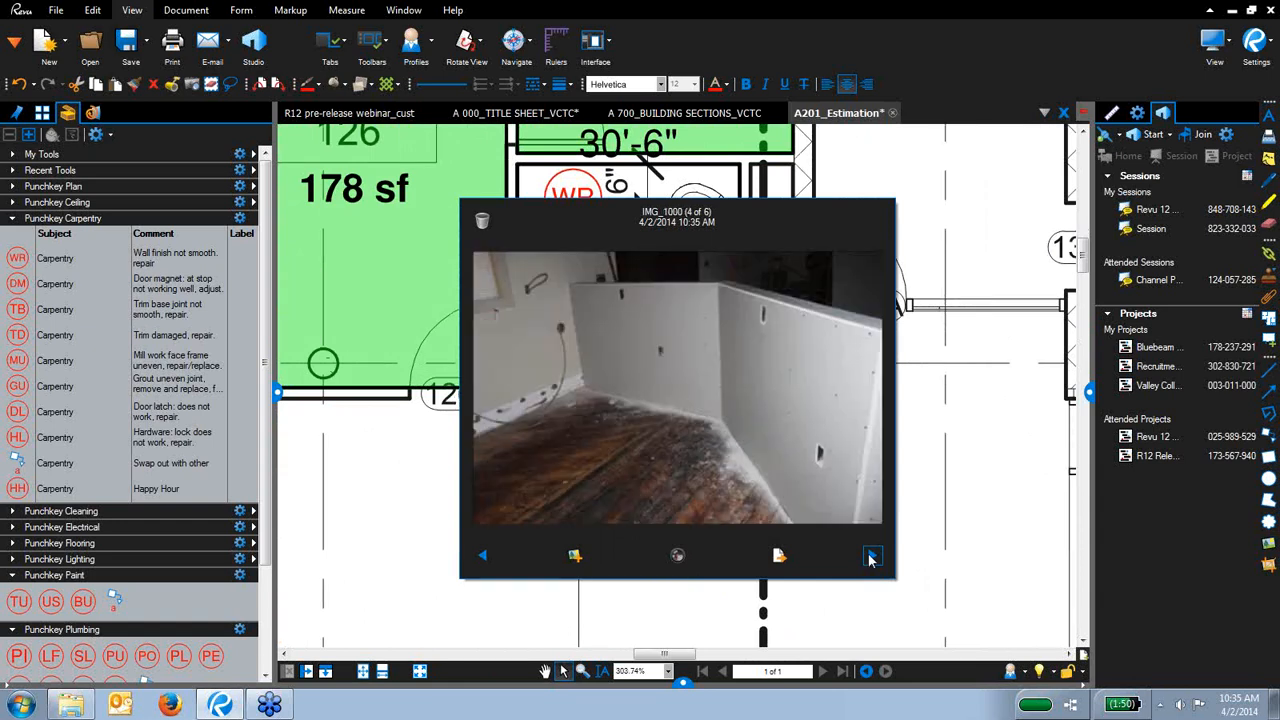
left_click(871, 558)
left_click(871, 558)
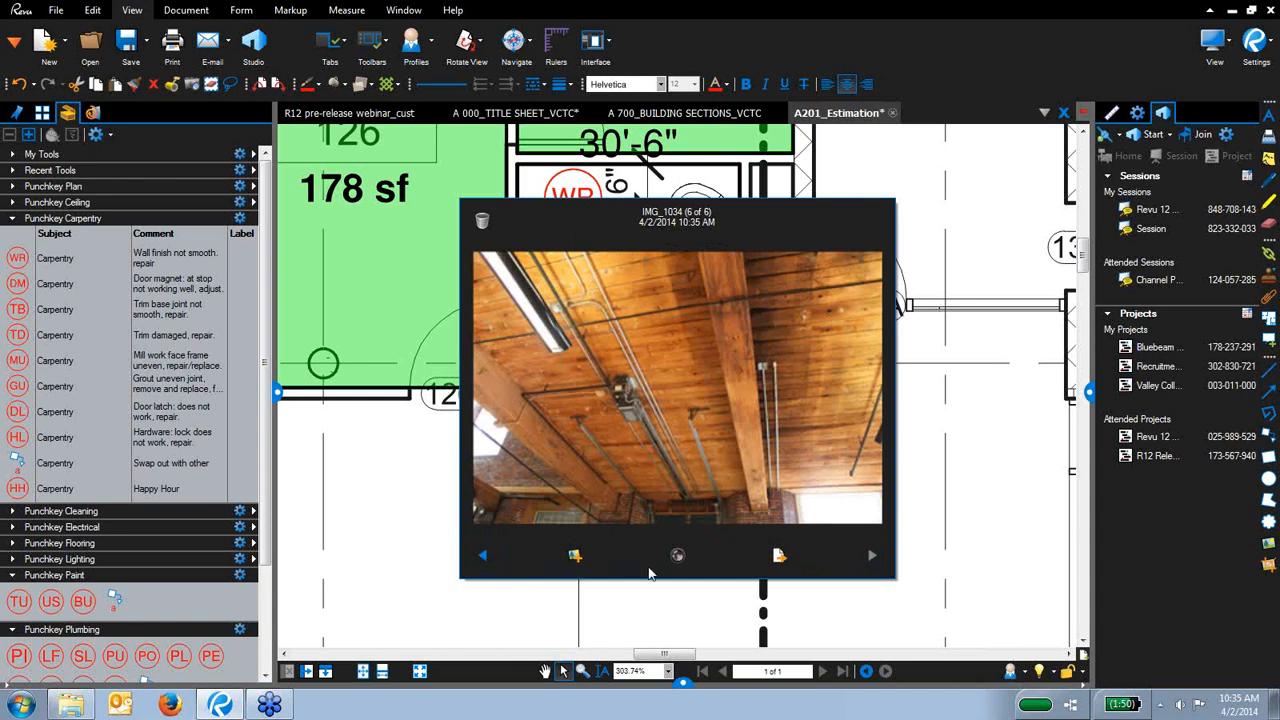
Take a photo with the camera and add it to the DM symbol's captures
left_click(575, 556)
key("Escape")
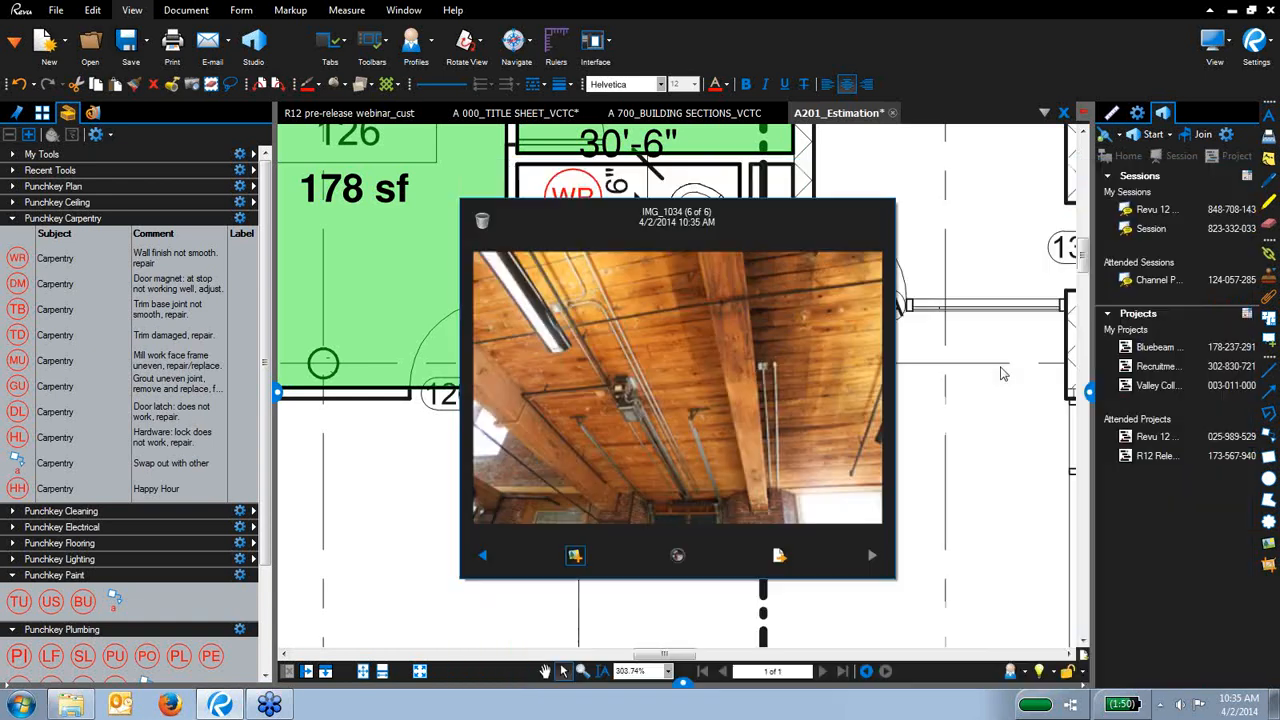
left_click(678, 557)
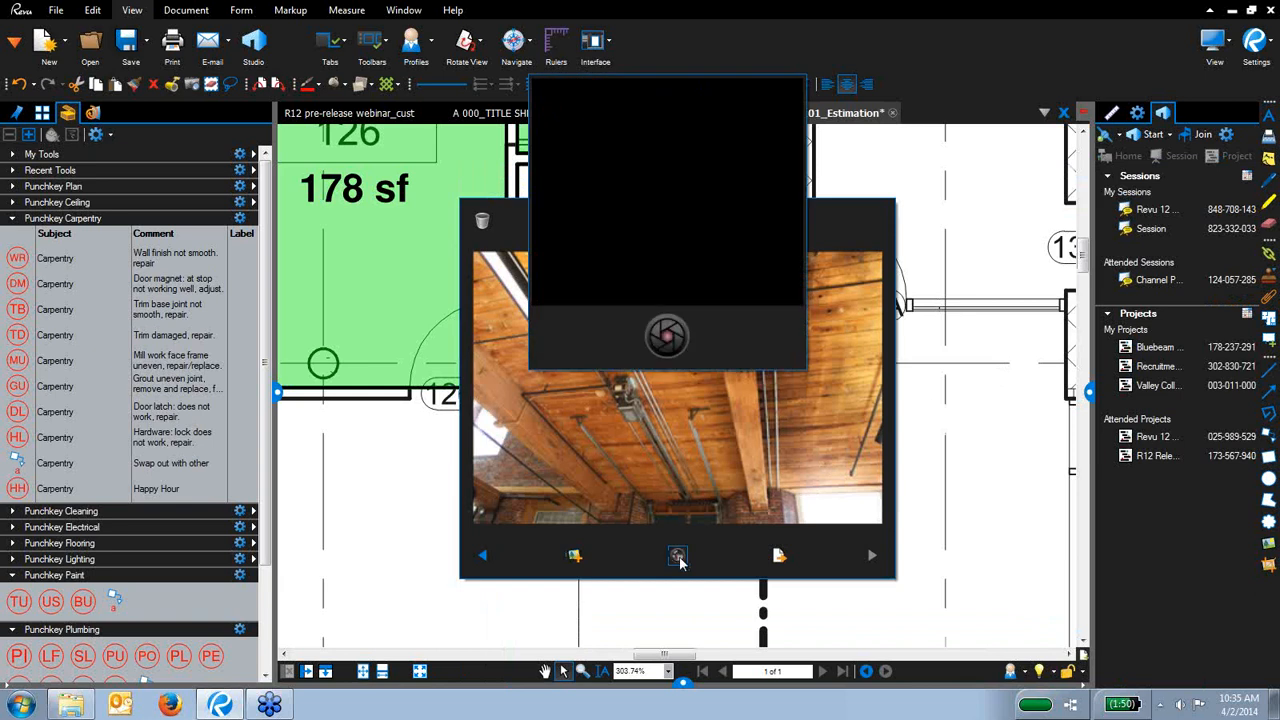
left_click(668, 342)
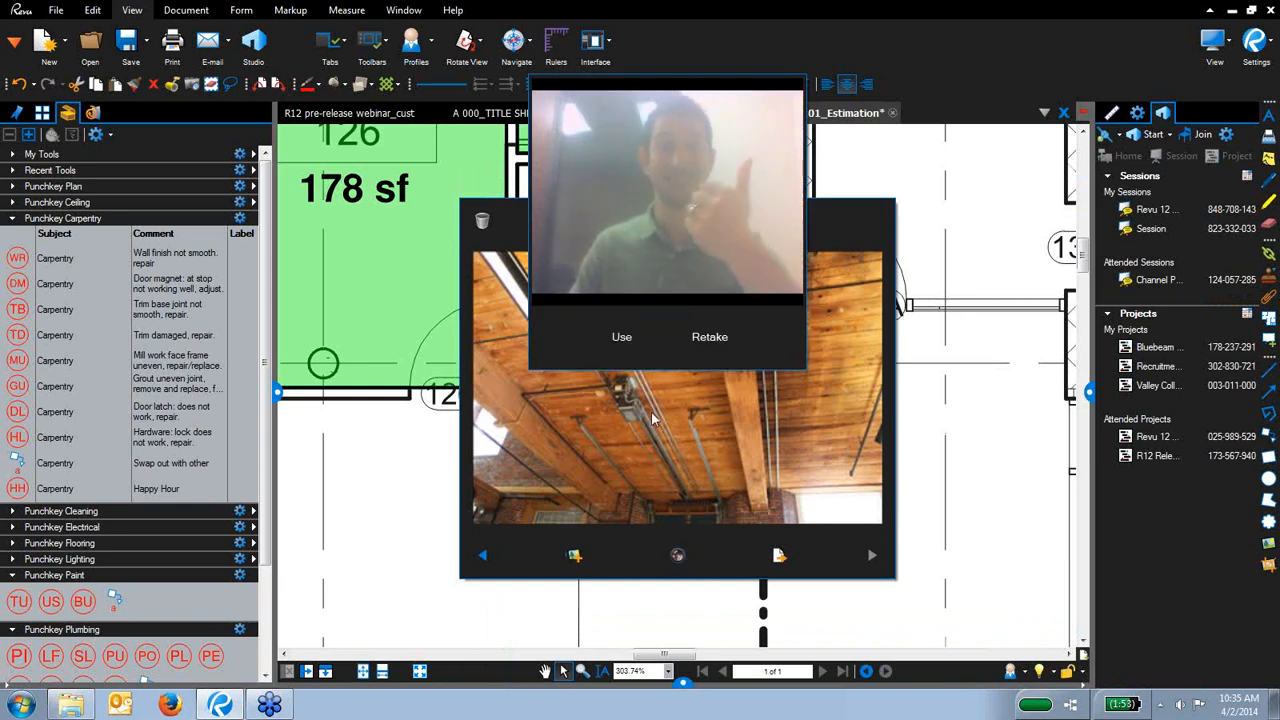
left_click(621, 337)
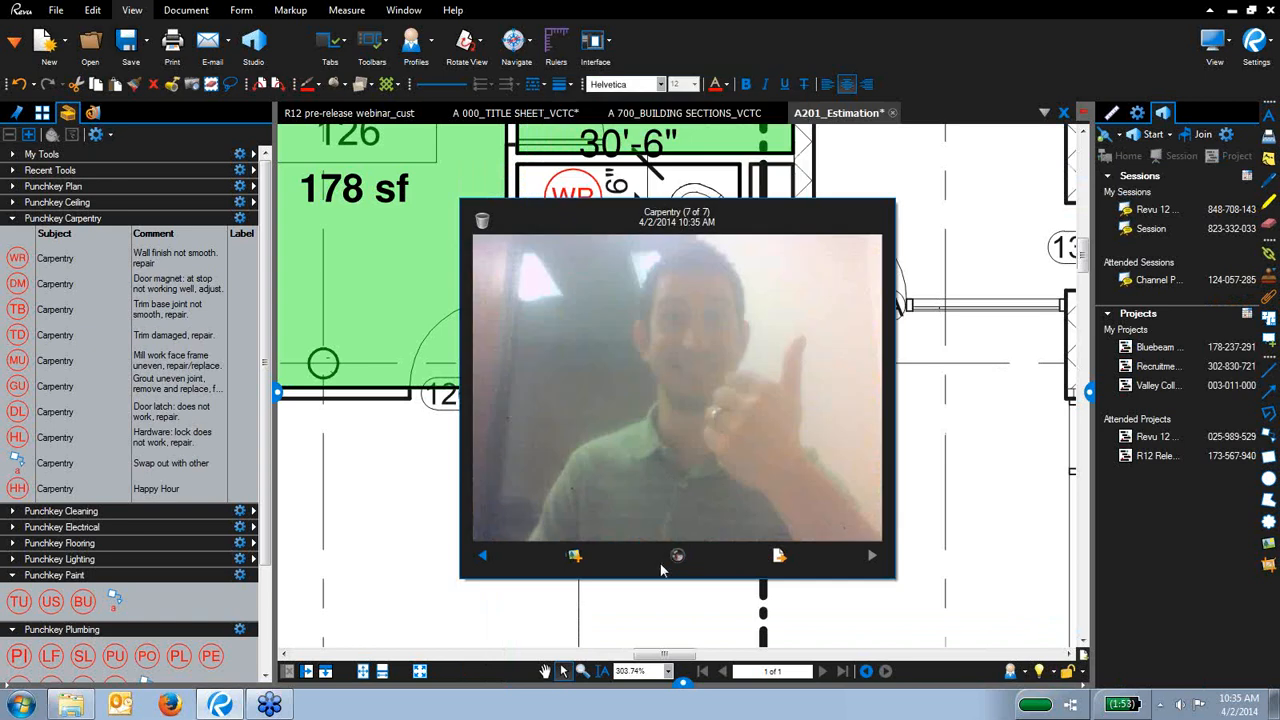
Browse back and forth between the camera photo and the earlier captures of the DM symbol, and close the viewer
left_click(483, 556)
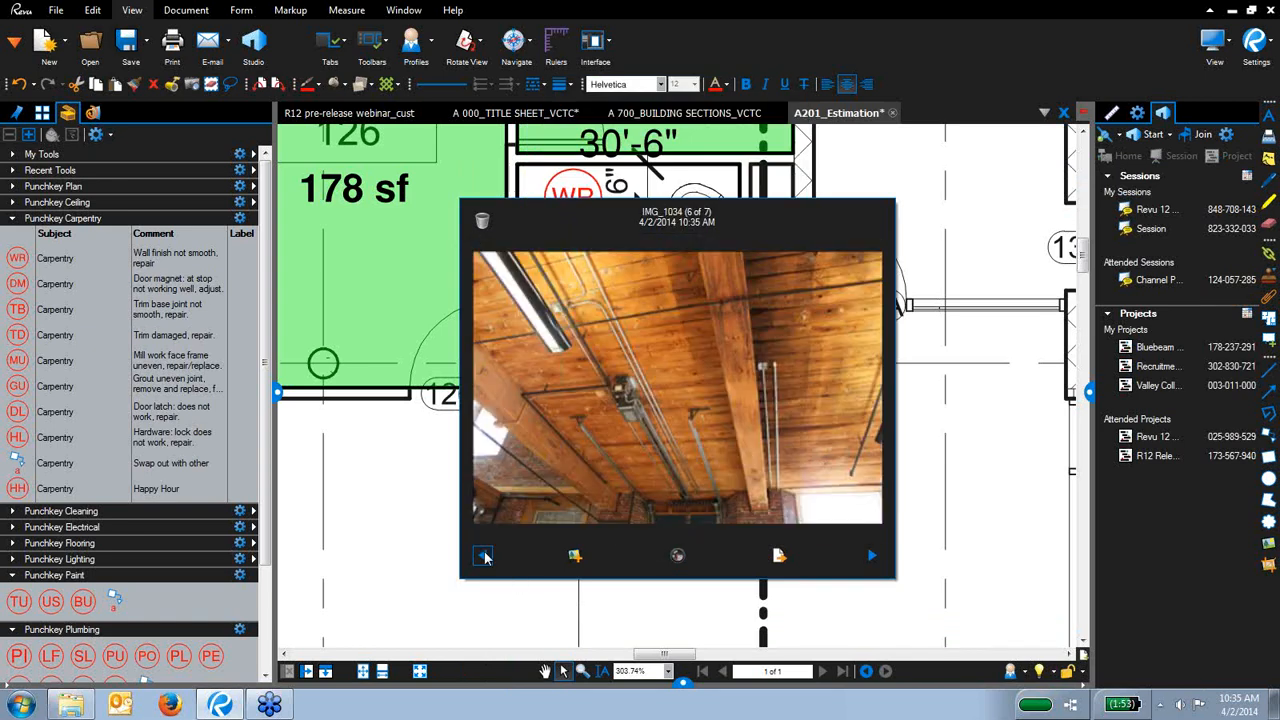
left_click(483, 556)
left_click(871, 555)
left_click(871, 555)
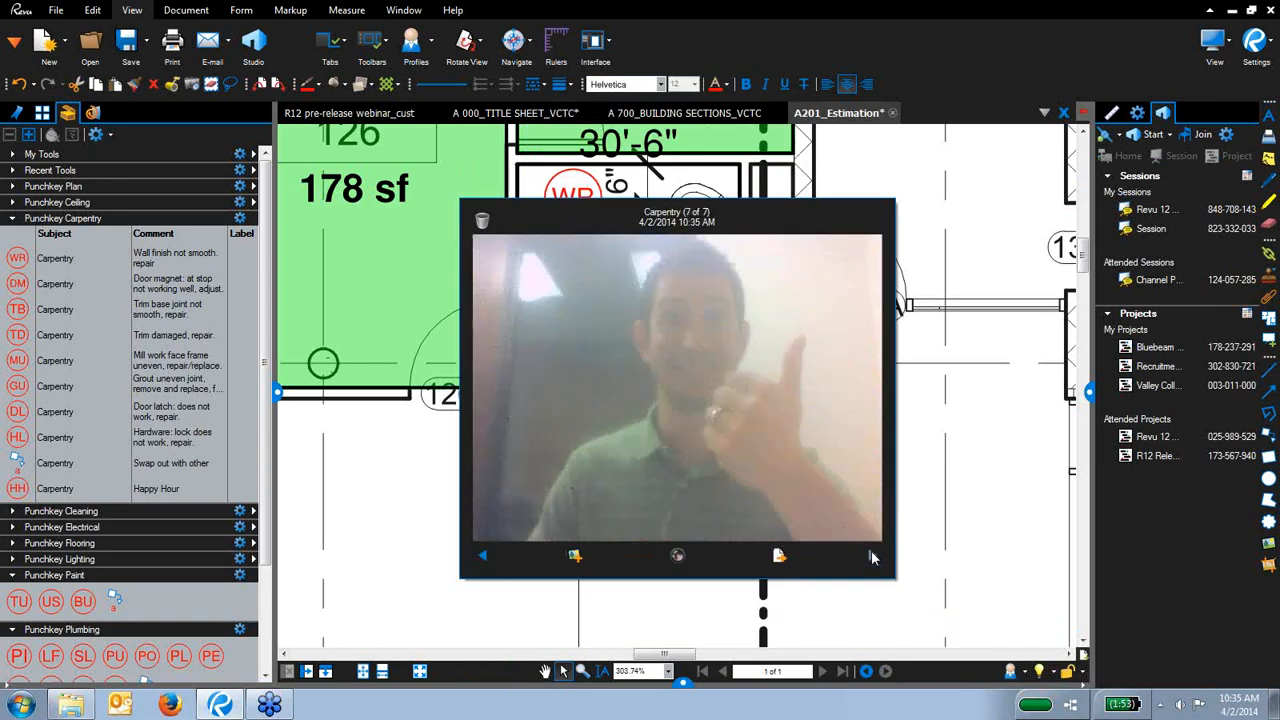
left_click(482, 558)
left_click(482, 558)
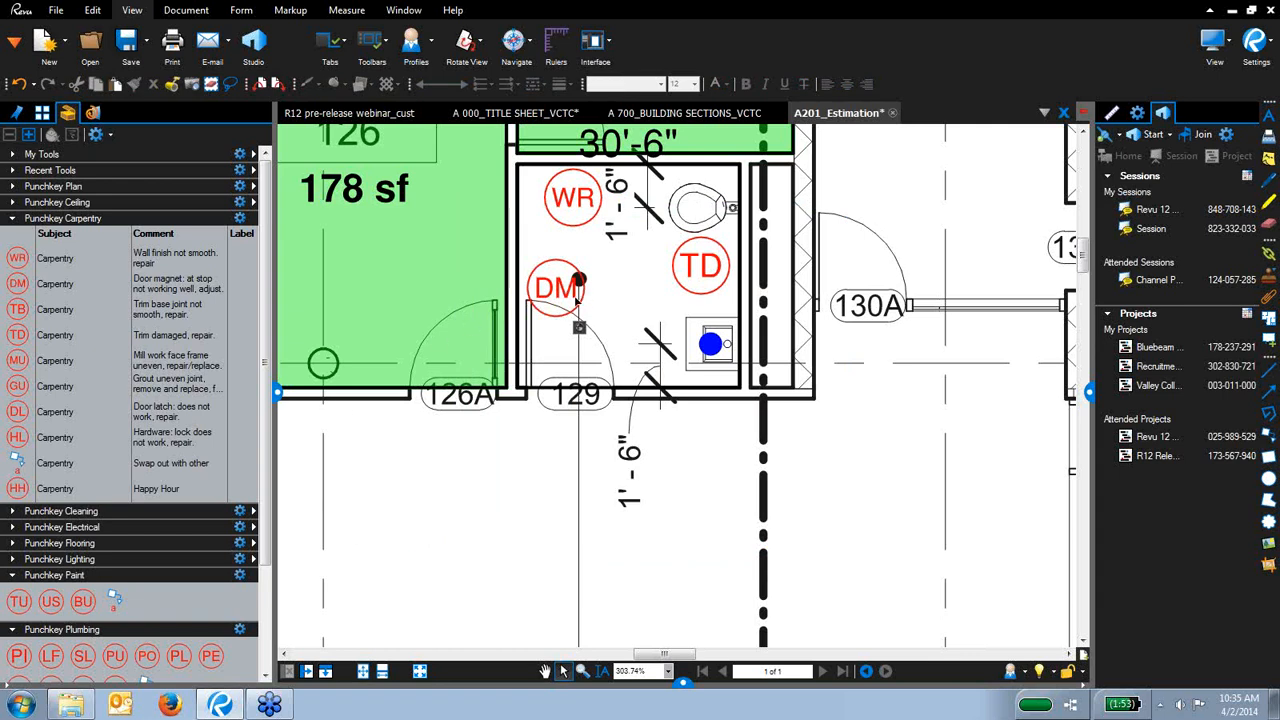
Show the markups list and filter it by the subject Carpentry
left_click(683, 686)
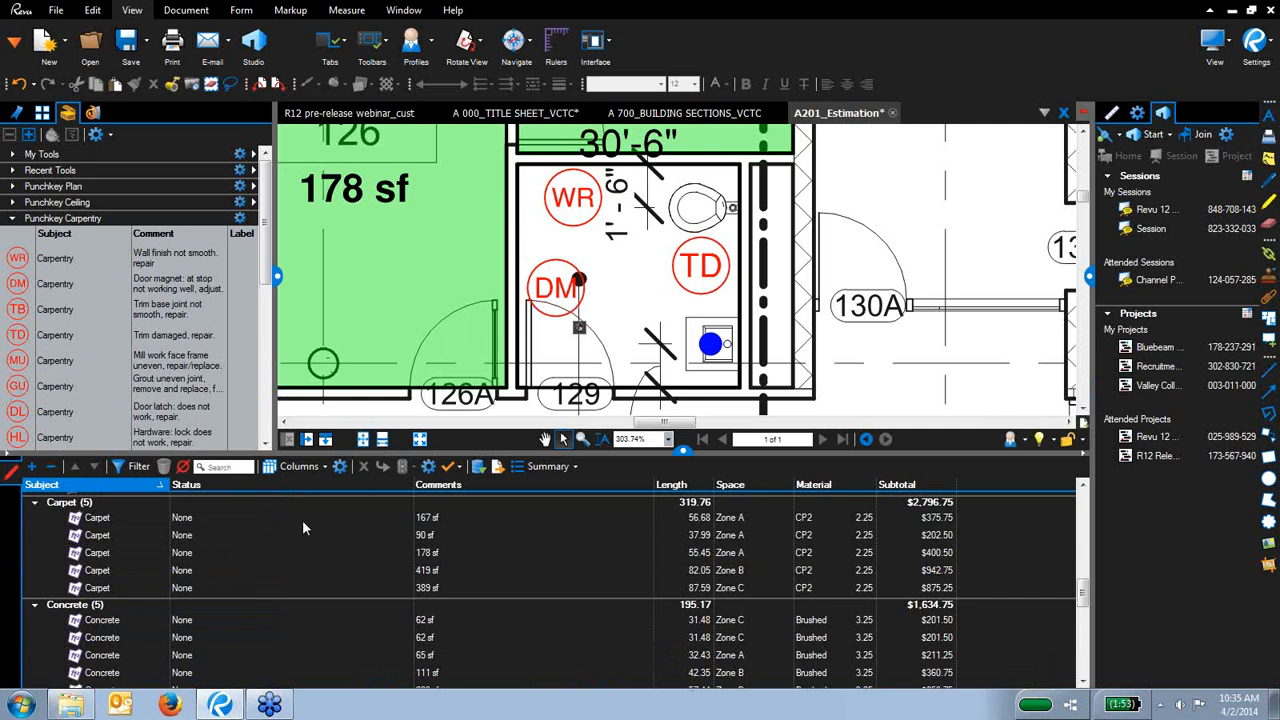
left_click(128, 466)
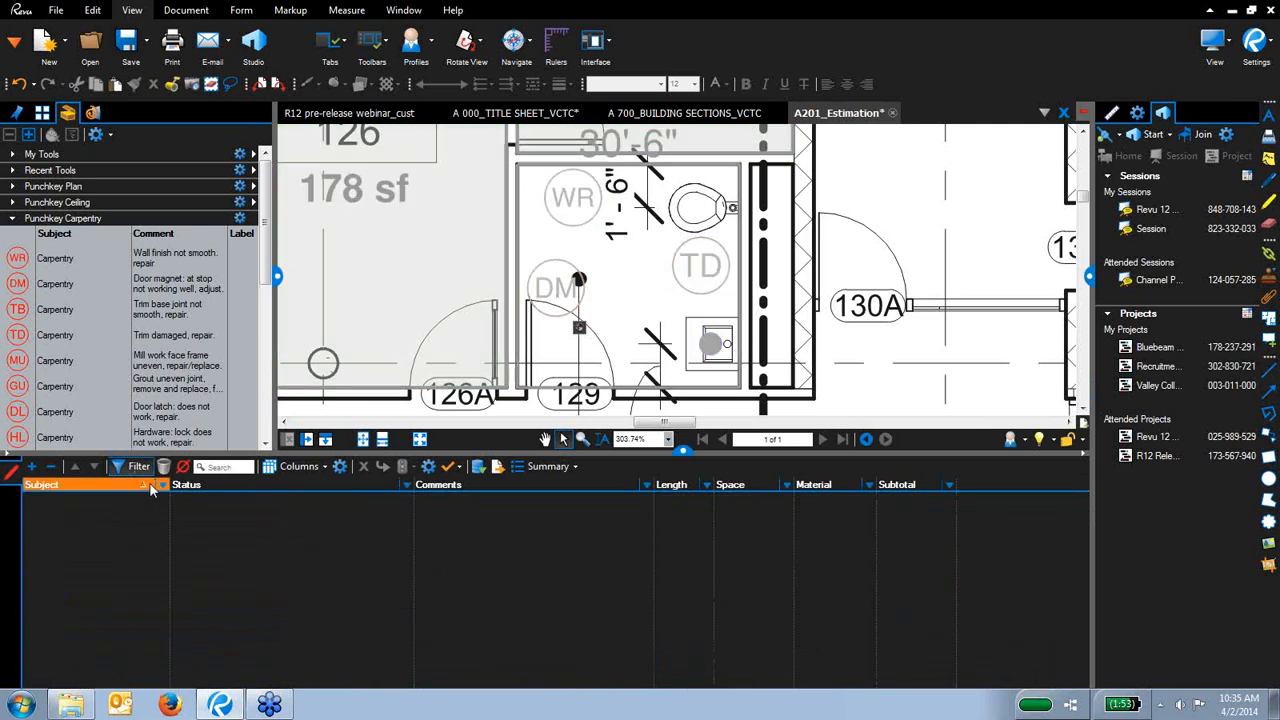
left_click(158, 488)
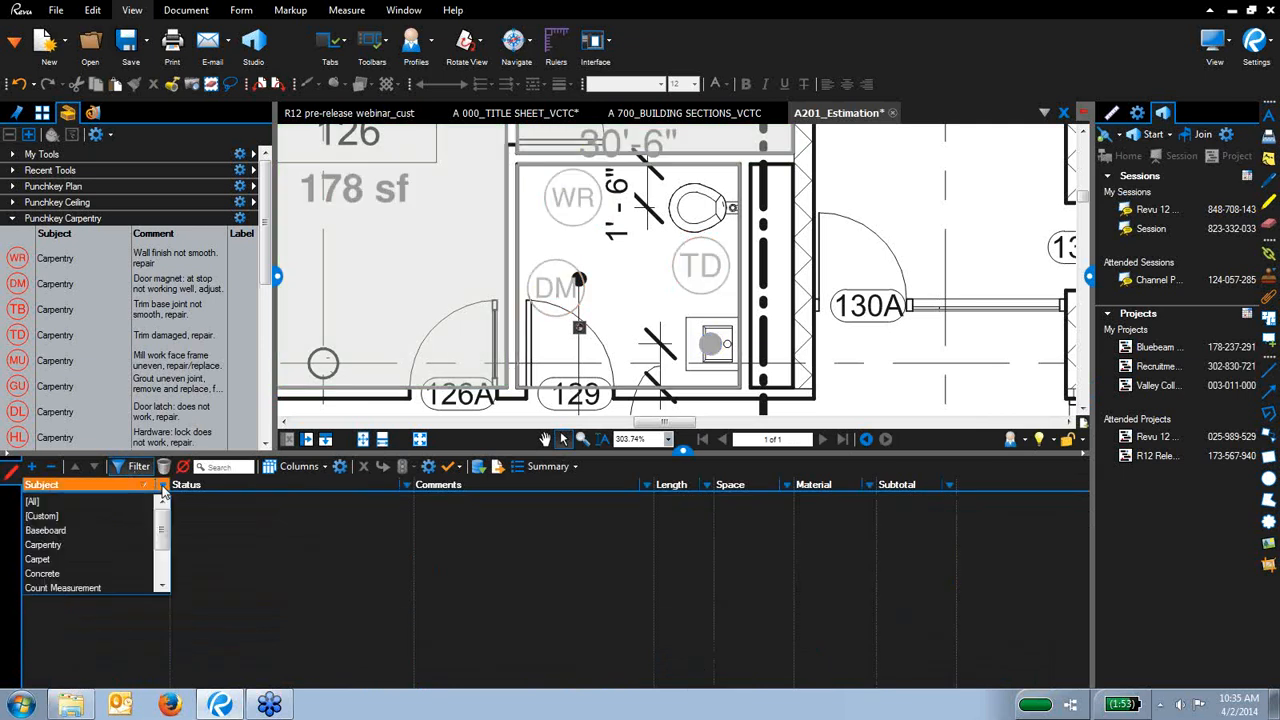
left_click(84, 545)
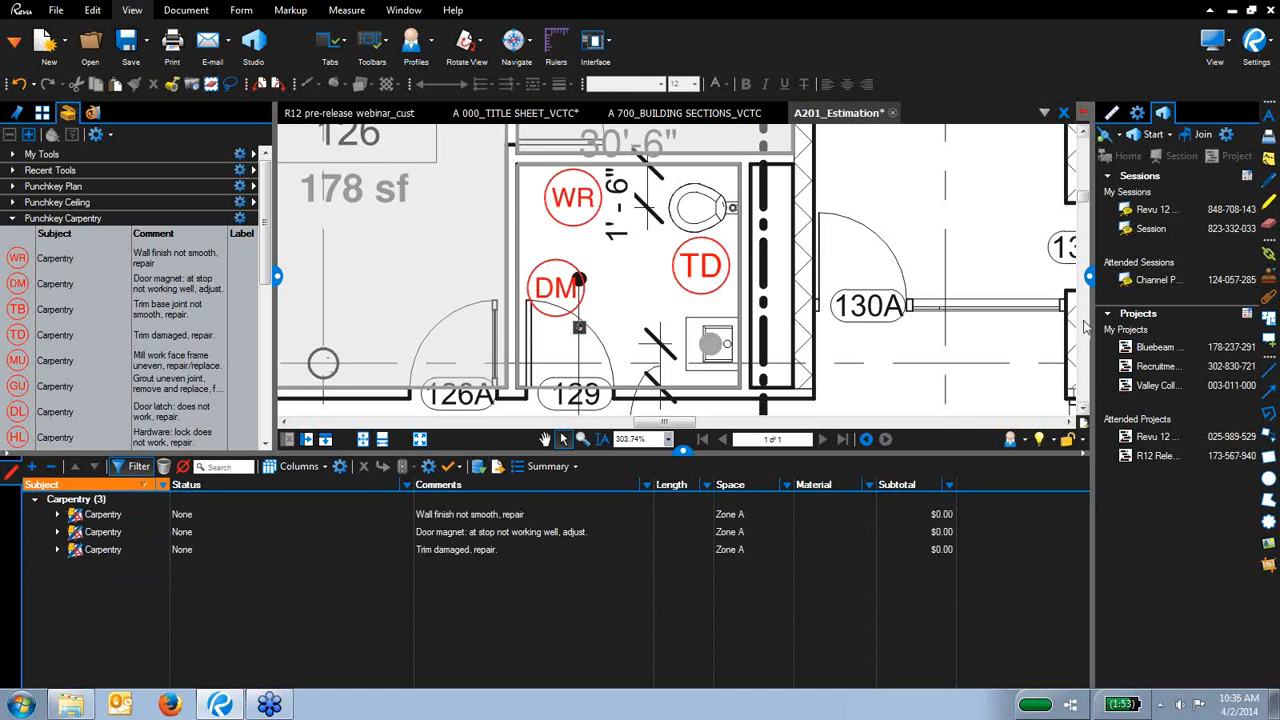
Collapse the Studio and Tool Chest side areas and inspect the punch symbols and capture marker in toilet room 129
left_click(1089, 277)
scroll(782, 352, "down", 7)
left_click_drag(764, 318, 700, 207)
left_click(277, 276)
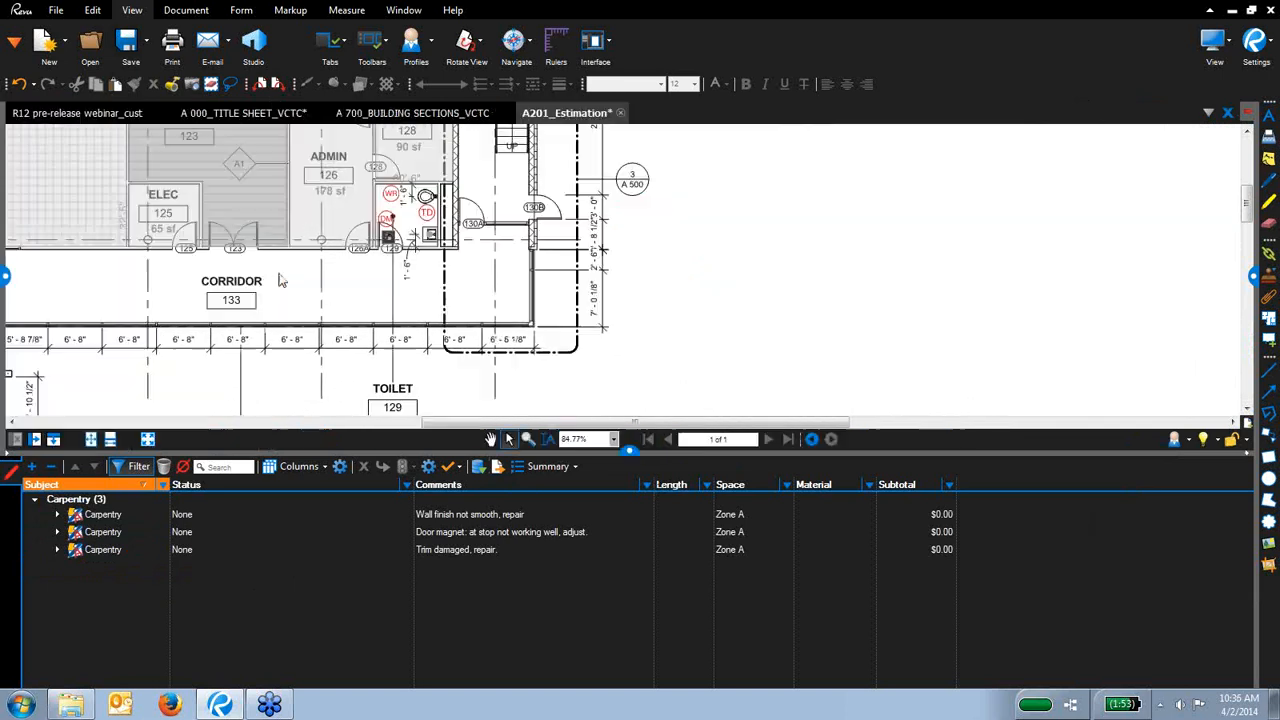
scroll(400, 260, "up", 4)
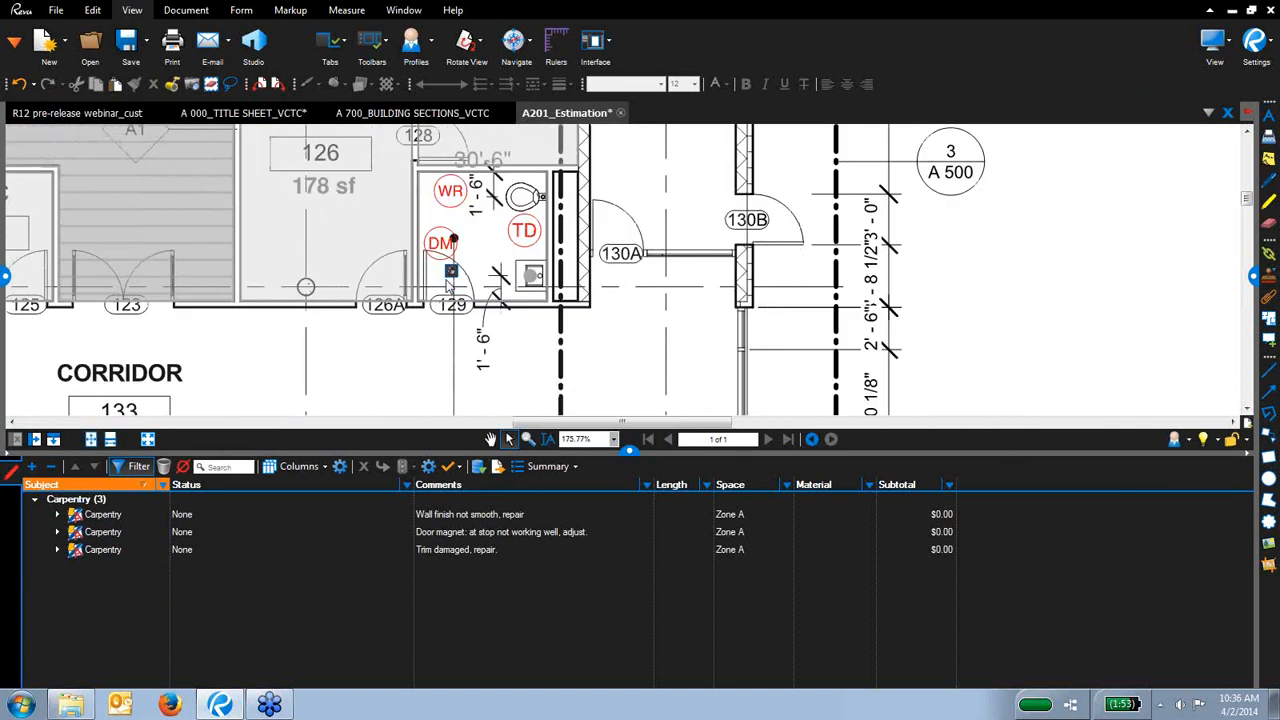
scroll(451, 283, "up", 2)
mouse_move(456, 265)
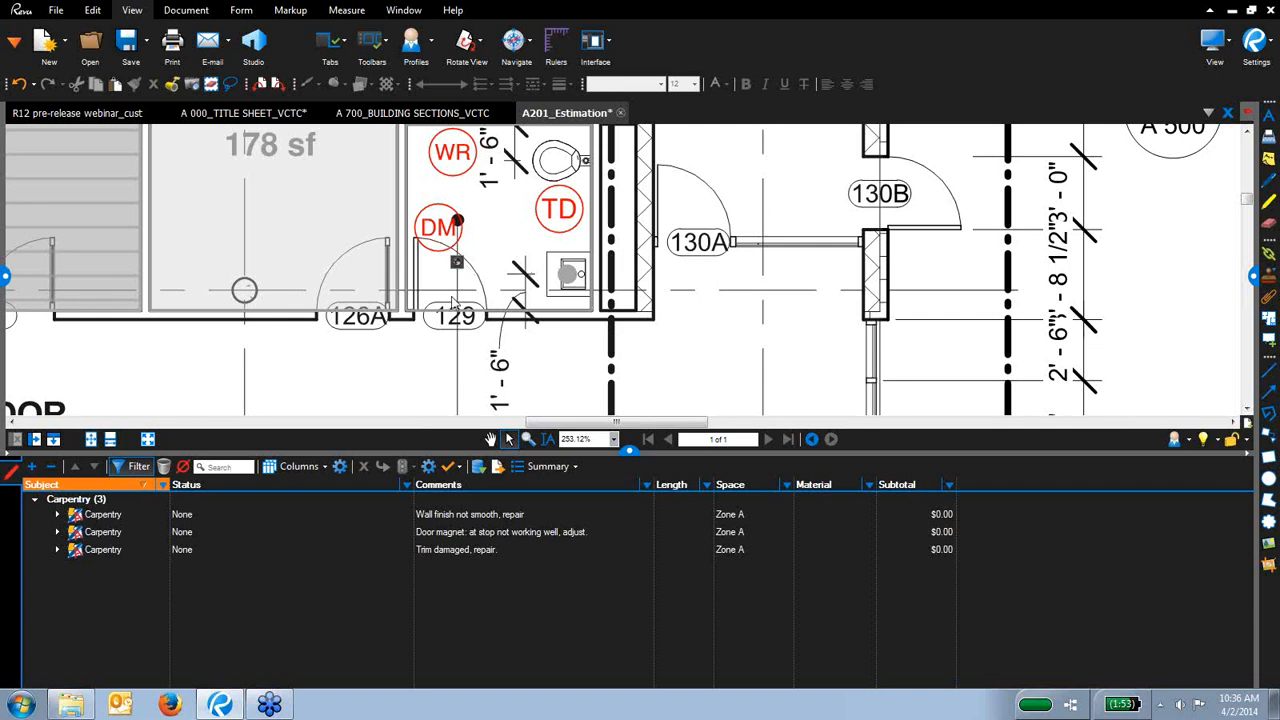
Show the page thumbnails beside the drawing and narrow their area to a single column
left_click(5, 278)
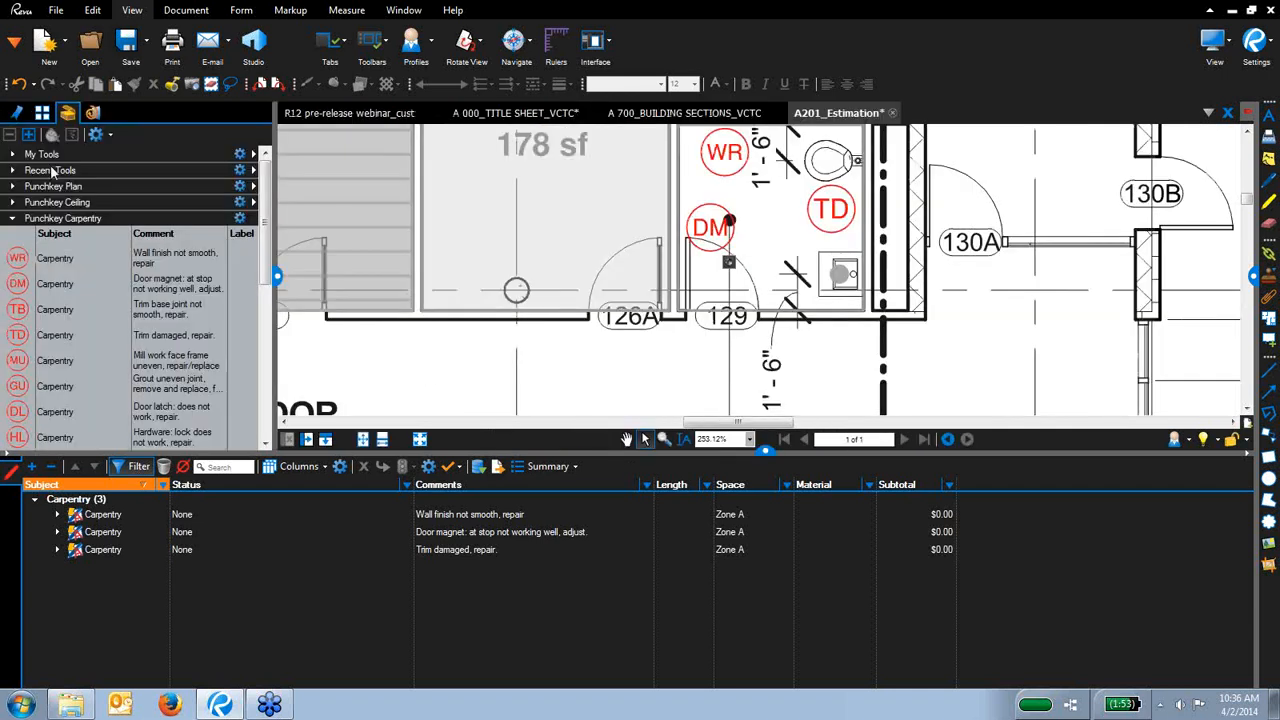
left_click(42, 113)
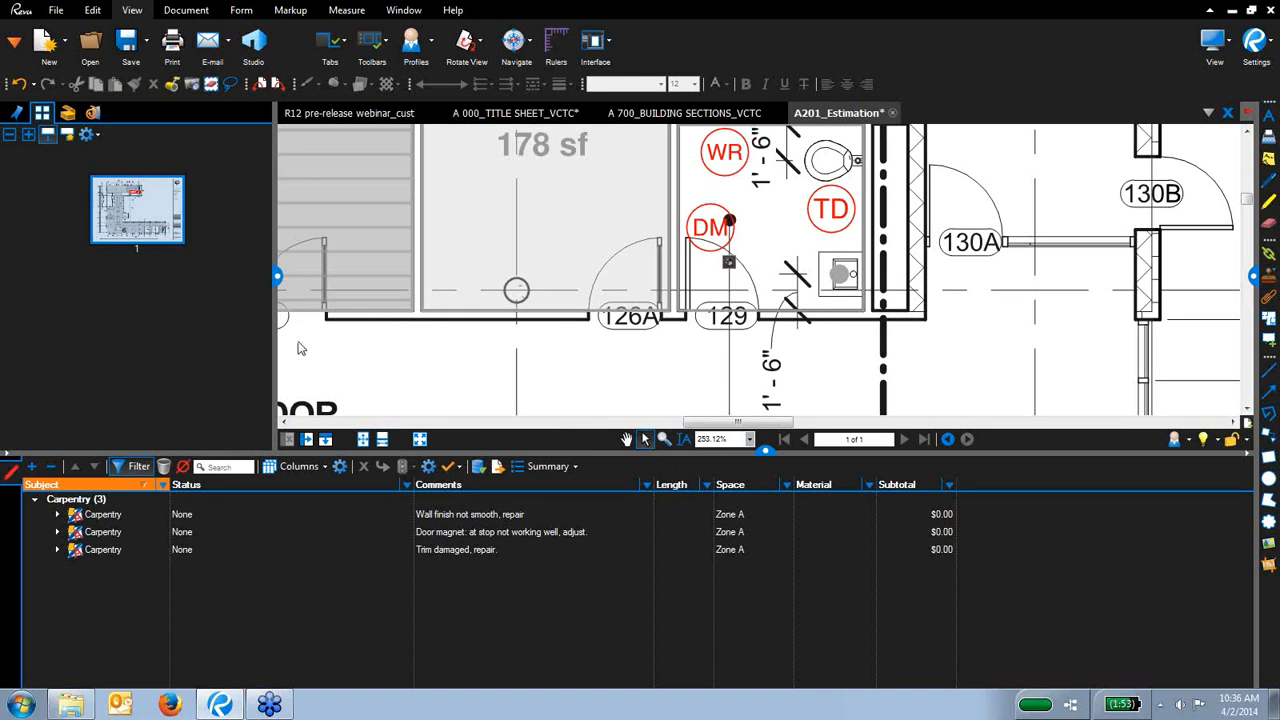
left_click_drag(275, 305, 143, 303)
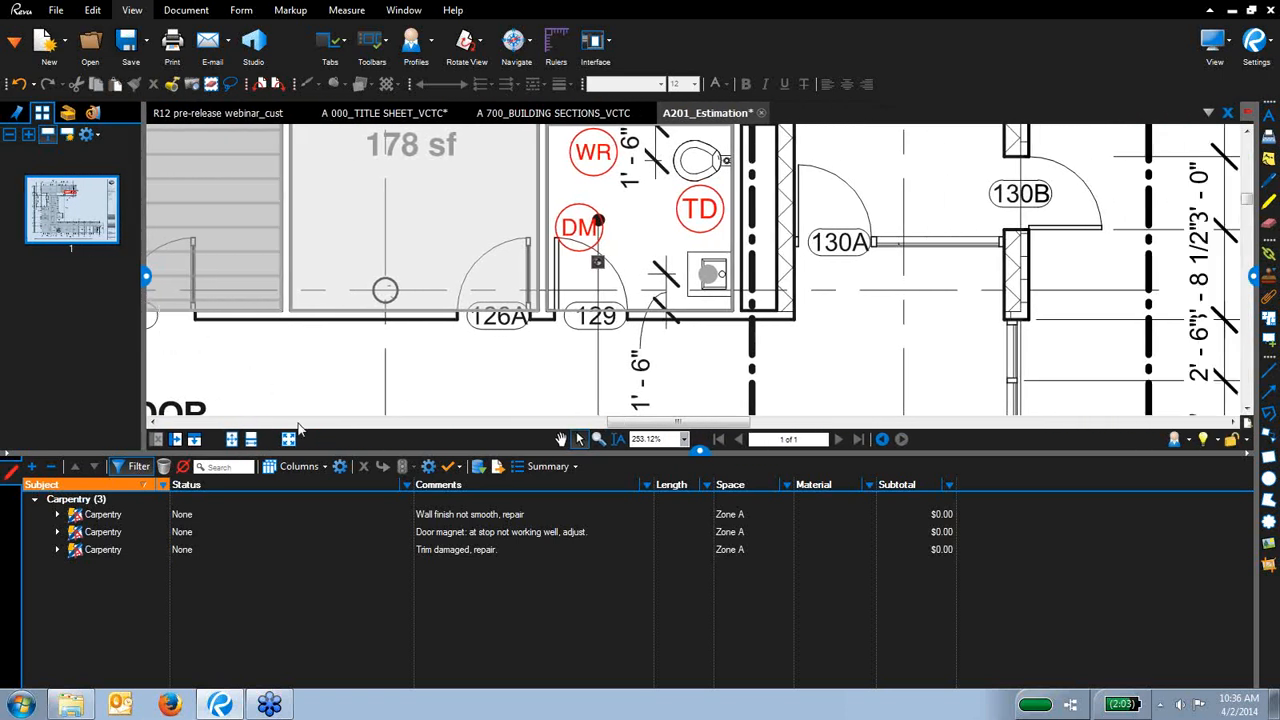
Generate a PDF summary of the filtered markups, titled Punch, in Table style with large previews on landscape Letter, appended to the current PDF
left_click(539, 469)
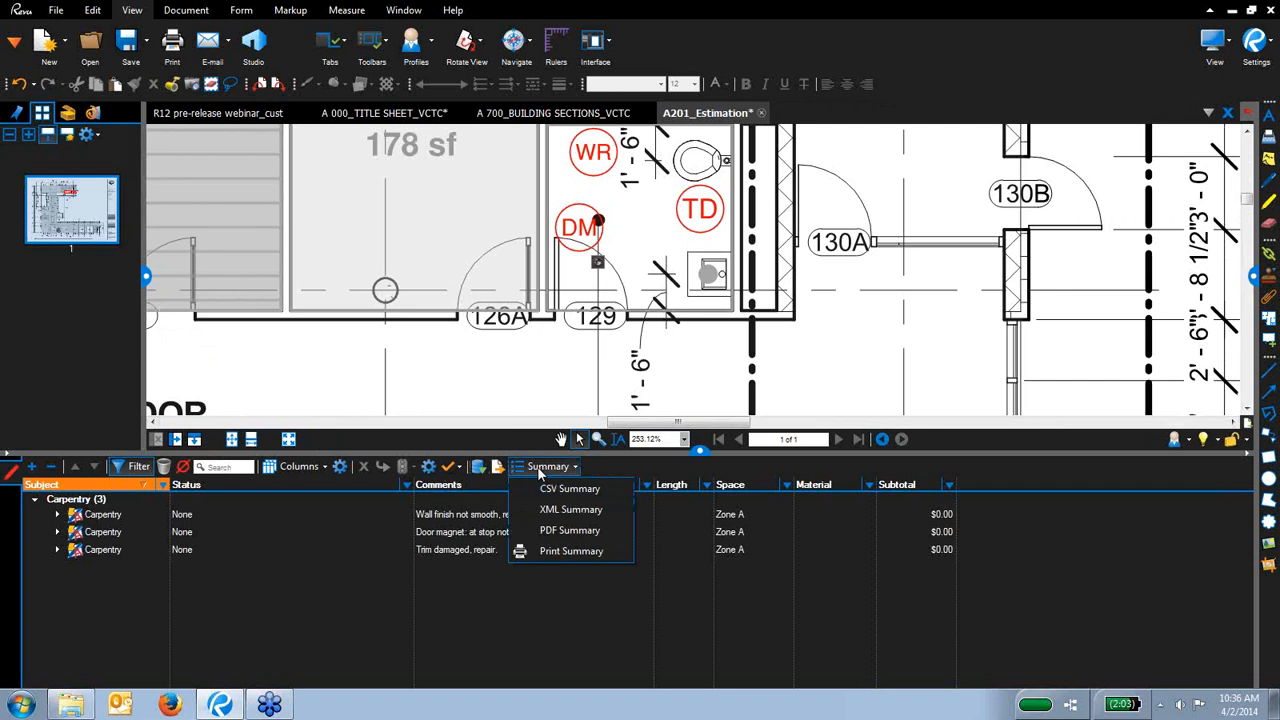
left_click(562, 531)
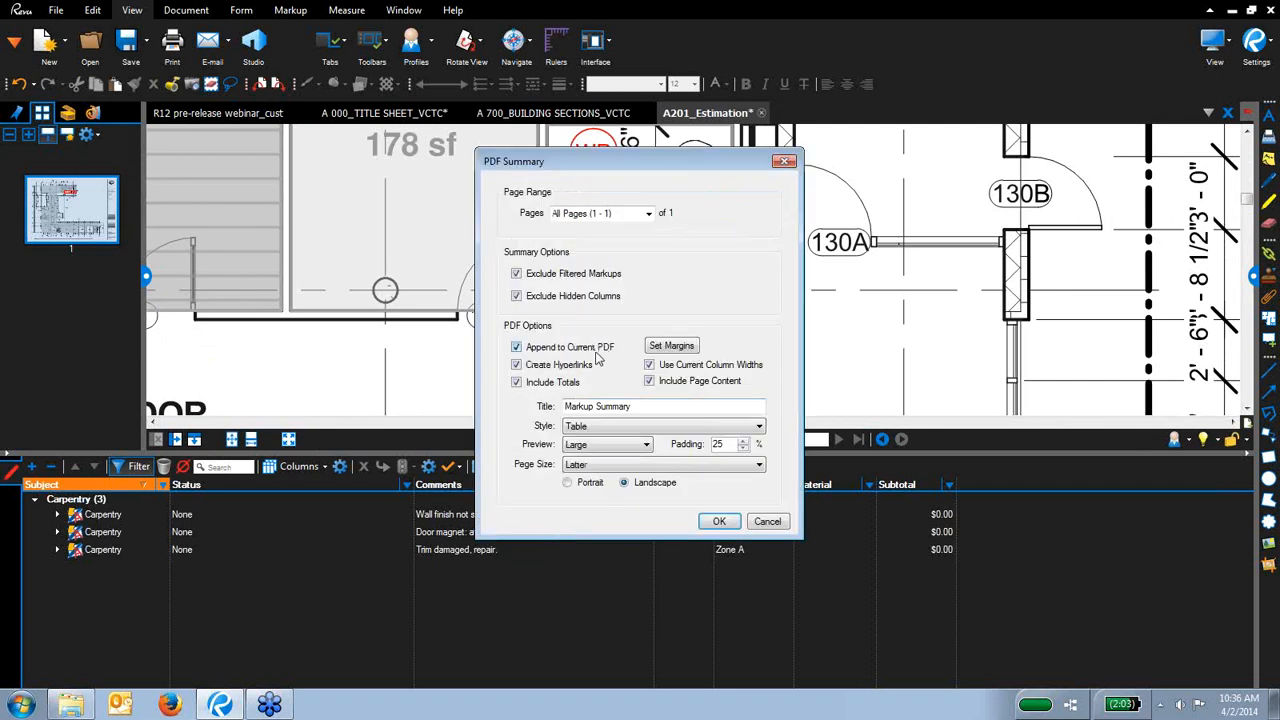
left_click_drag(634, 406, 463, 414)
type("Punch")
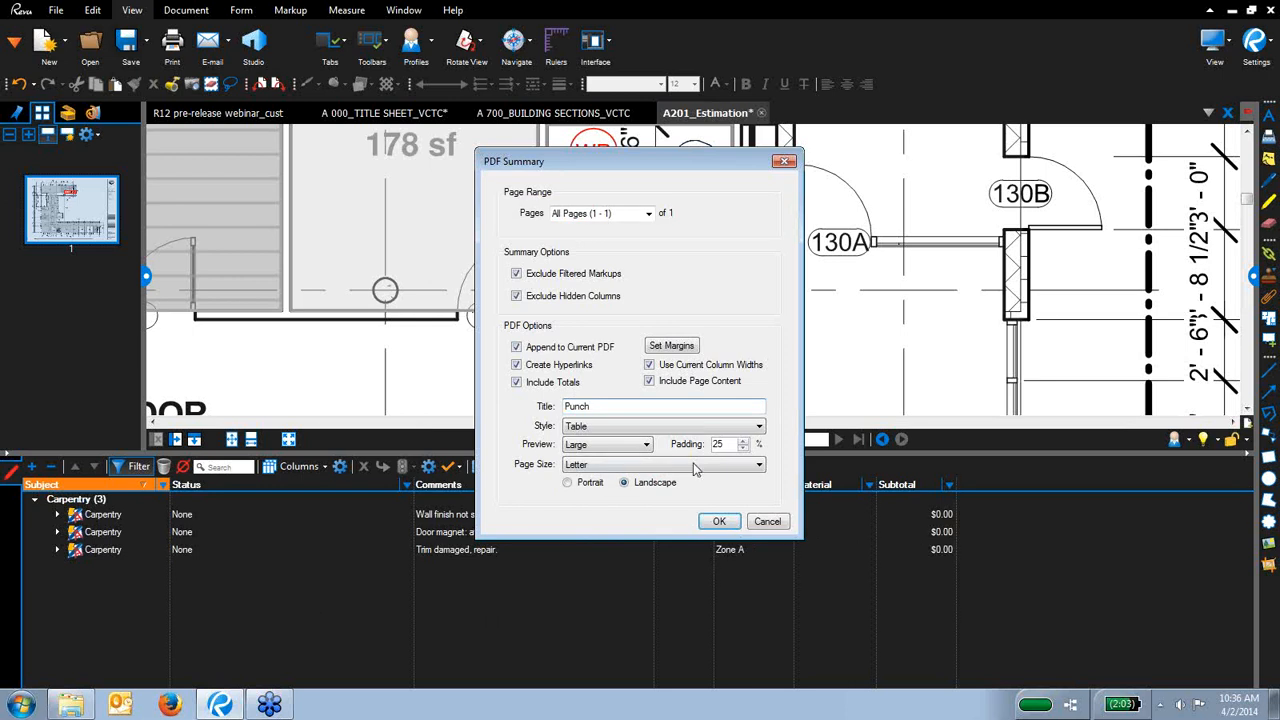
left_click(640, 426)
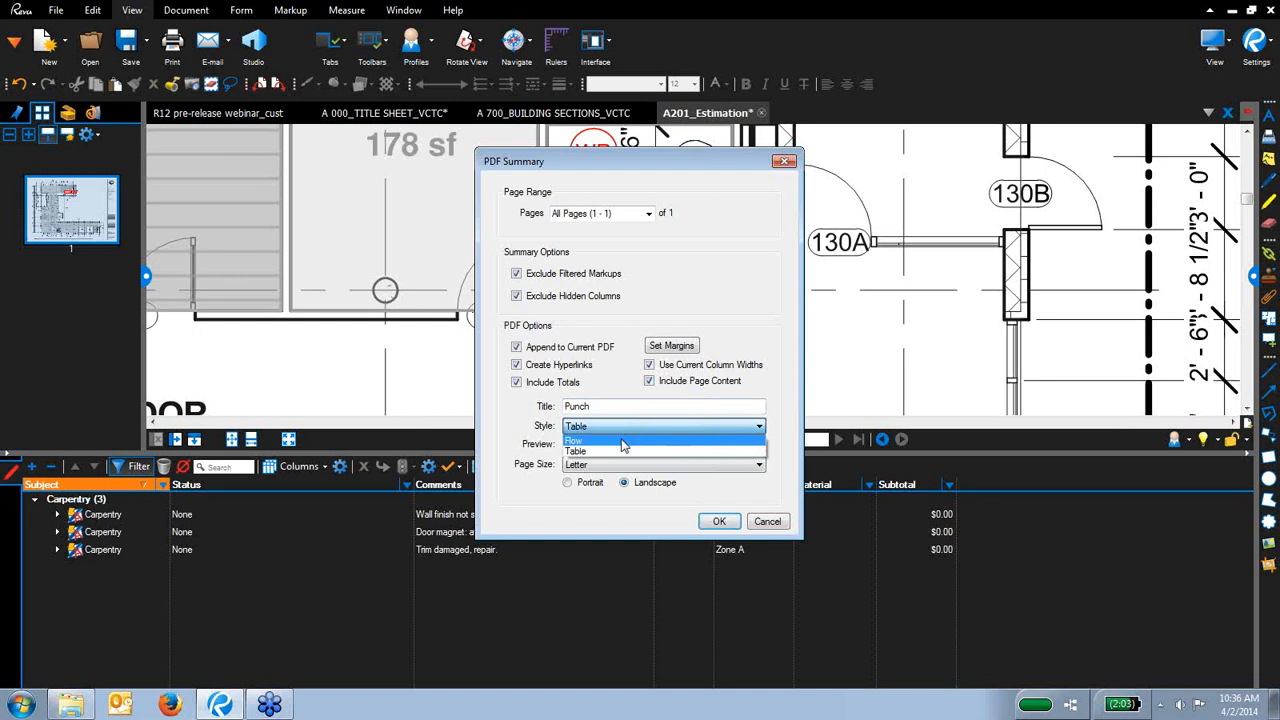
left_click(621, 451)
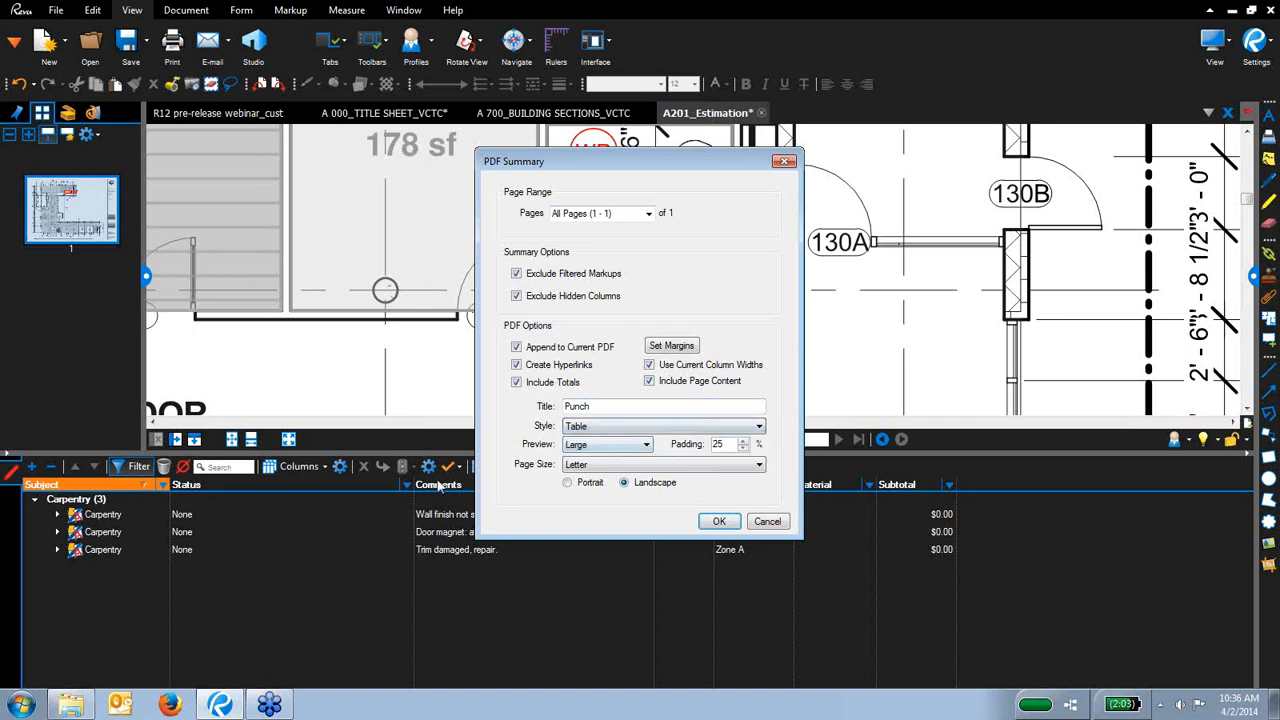
left_click(719, 522)
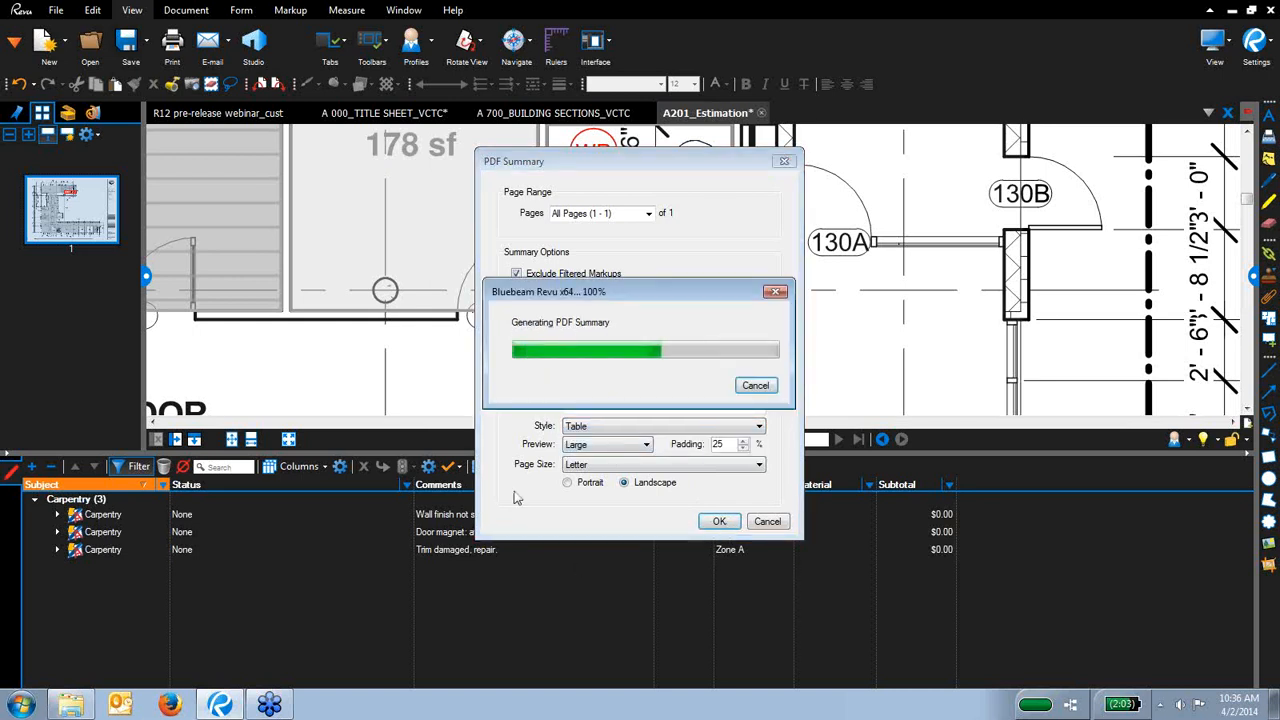
Check the available markups list columns, collapse the list and examine the Punch summary page with its symbols, comments and photos
left_click(297, 467)
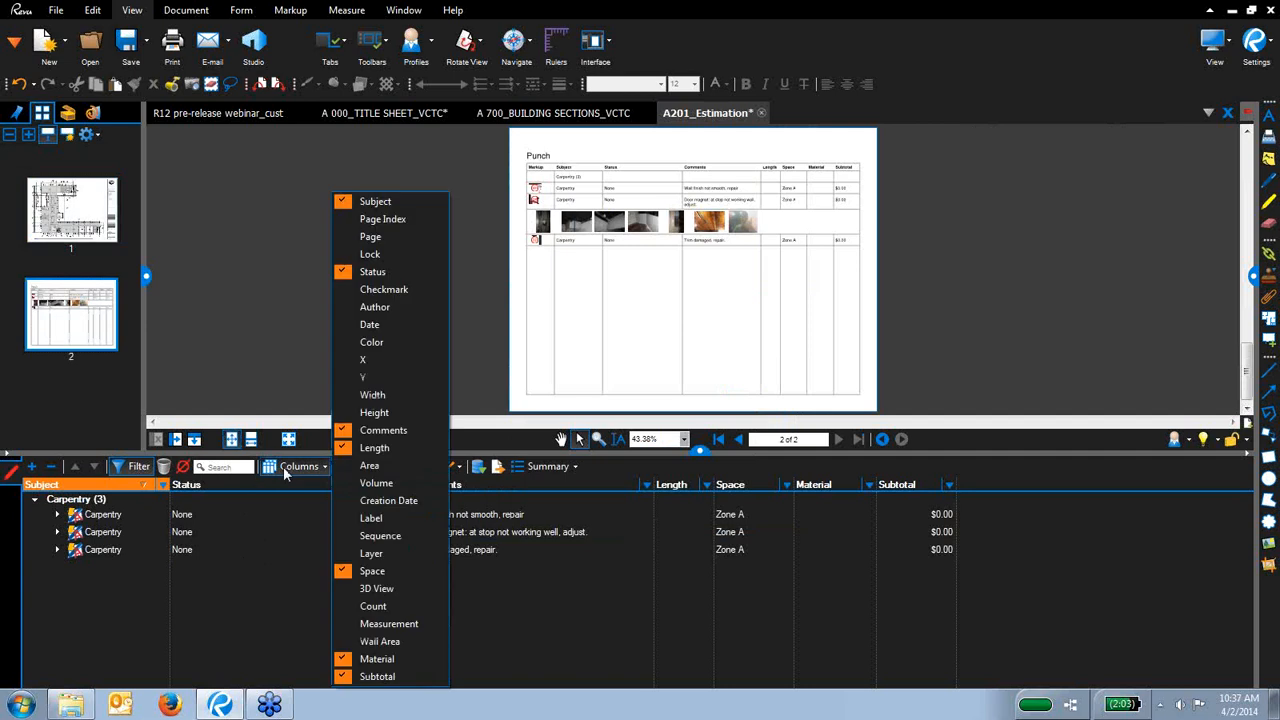
left_click(284, 468)
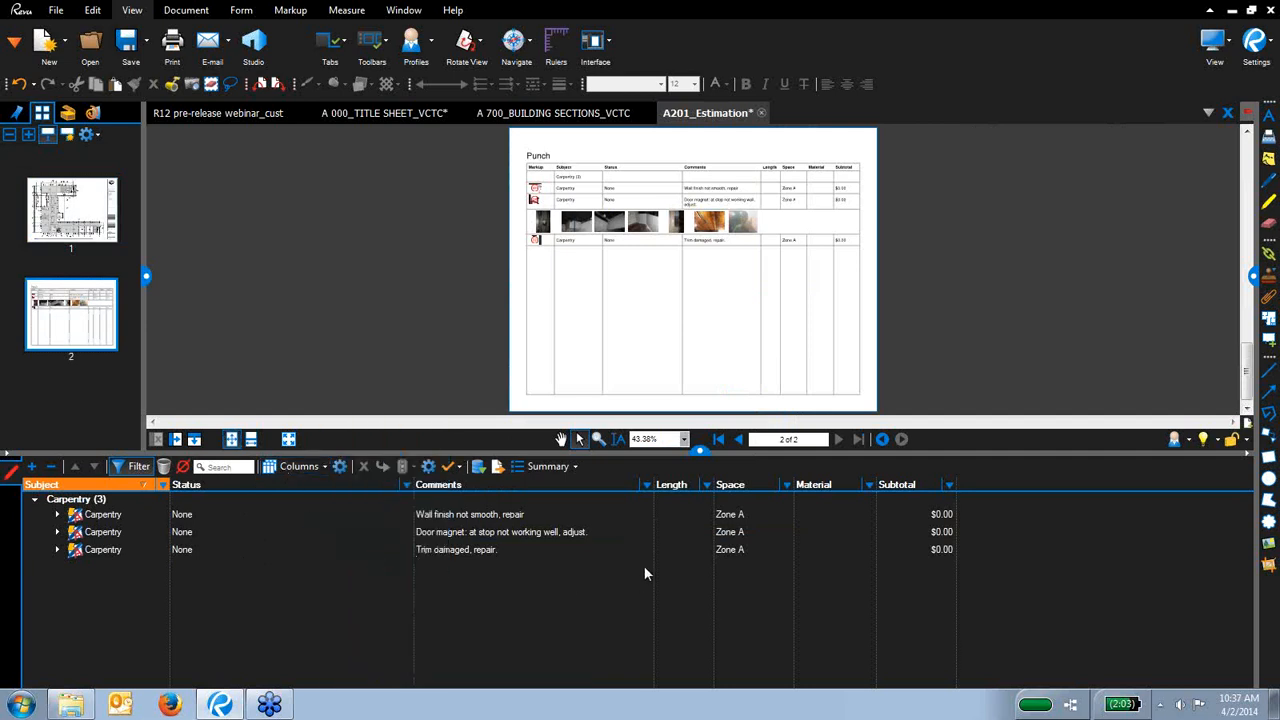
left_click(695, 451)
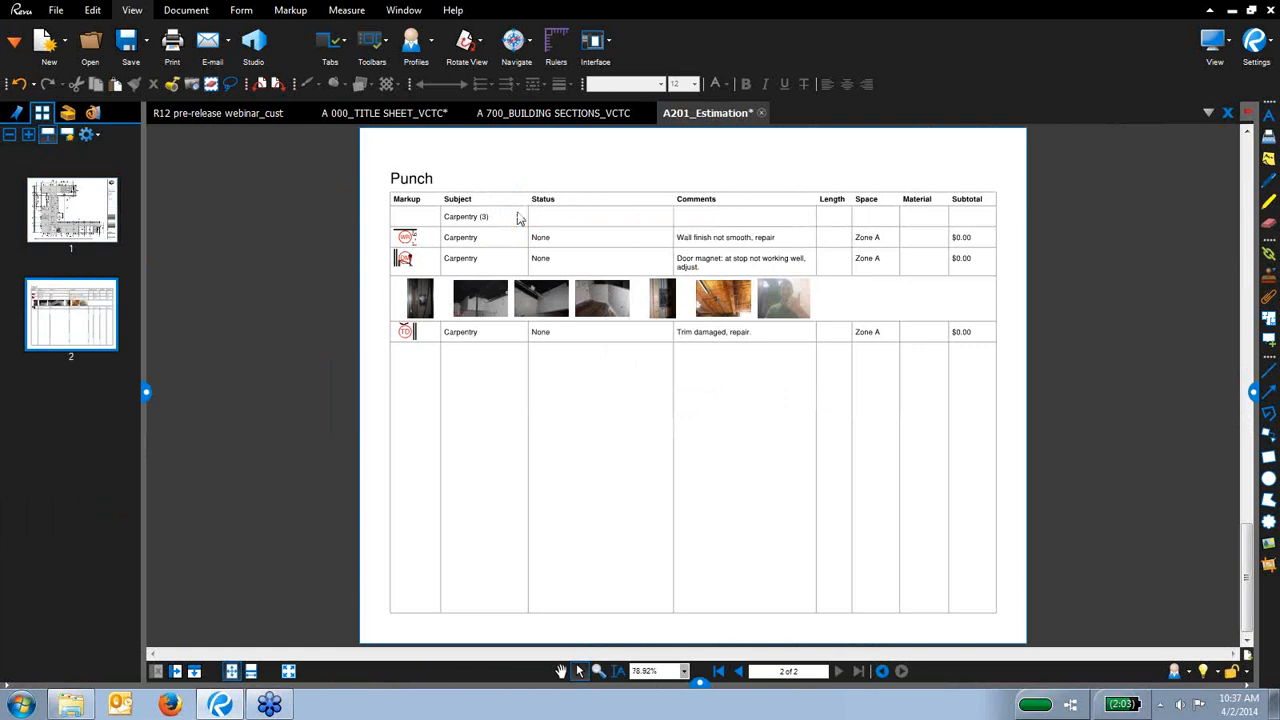
scroll(543, 211, "up", 3)
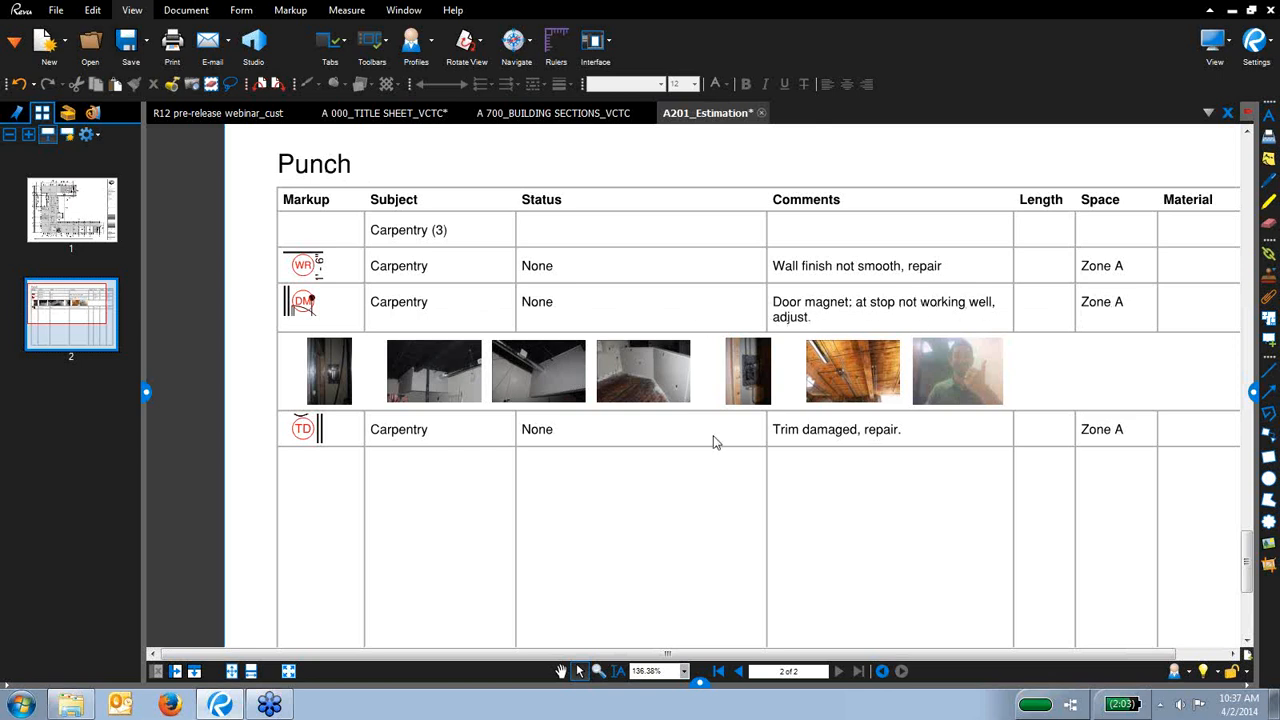
scroll(713, 442, "up", 2)
scroll(491, 400, "up", 1)
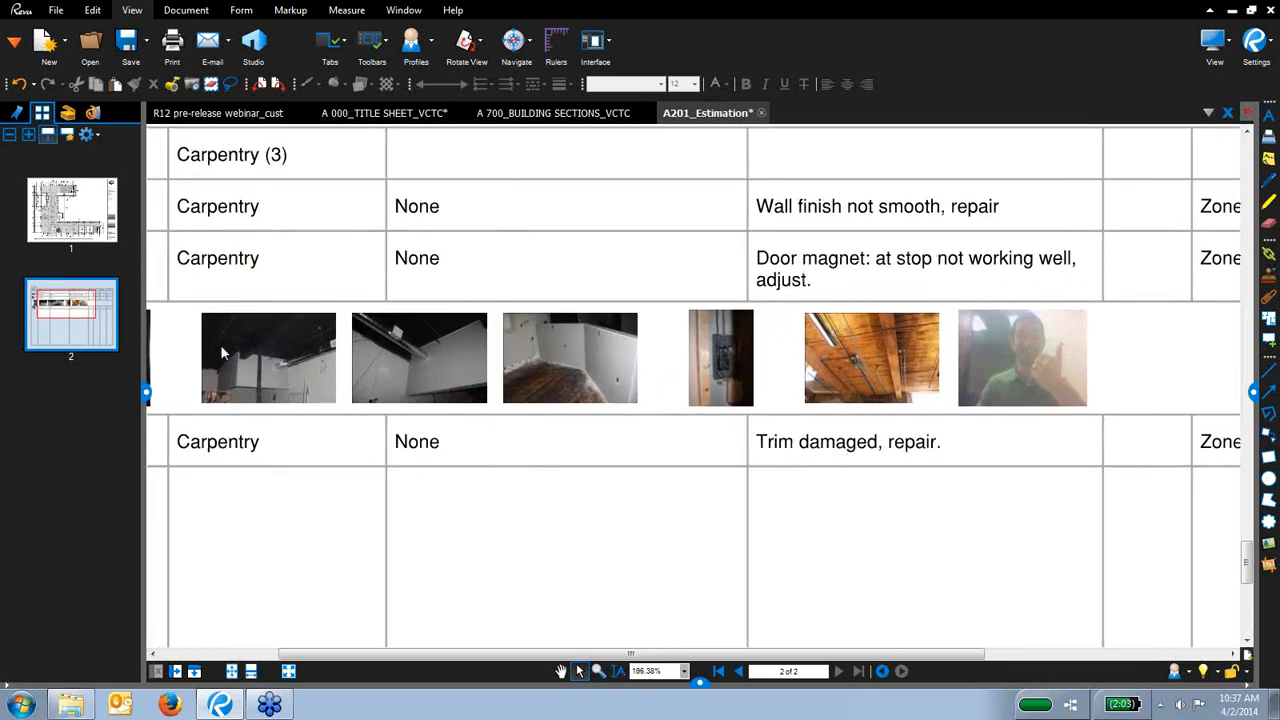
left_click_drag(268, 361, 410, 367)
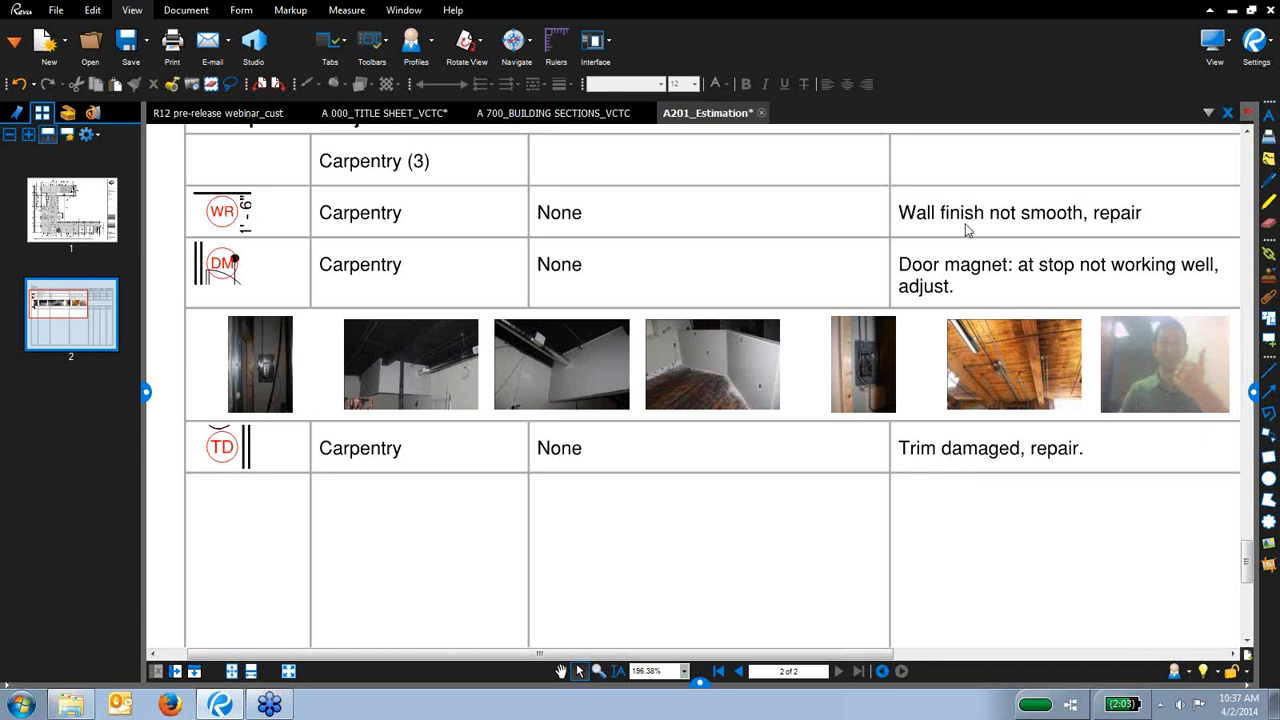
left_click_drag(1050, 278, 1012, 296)
scroll(1012, 296, "down", 2)
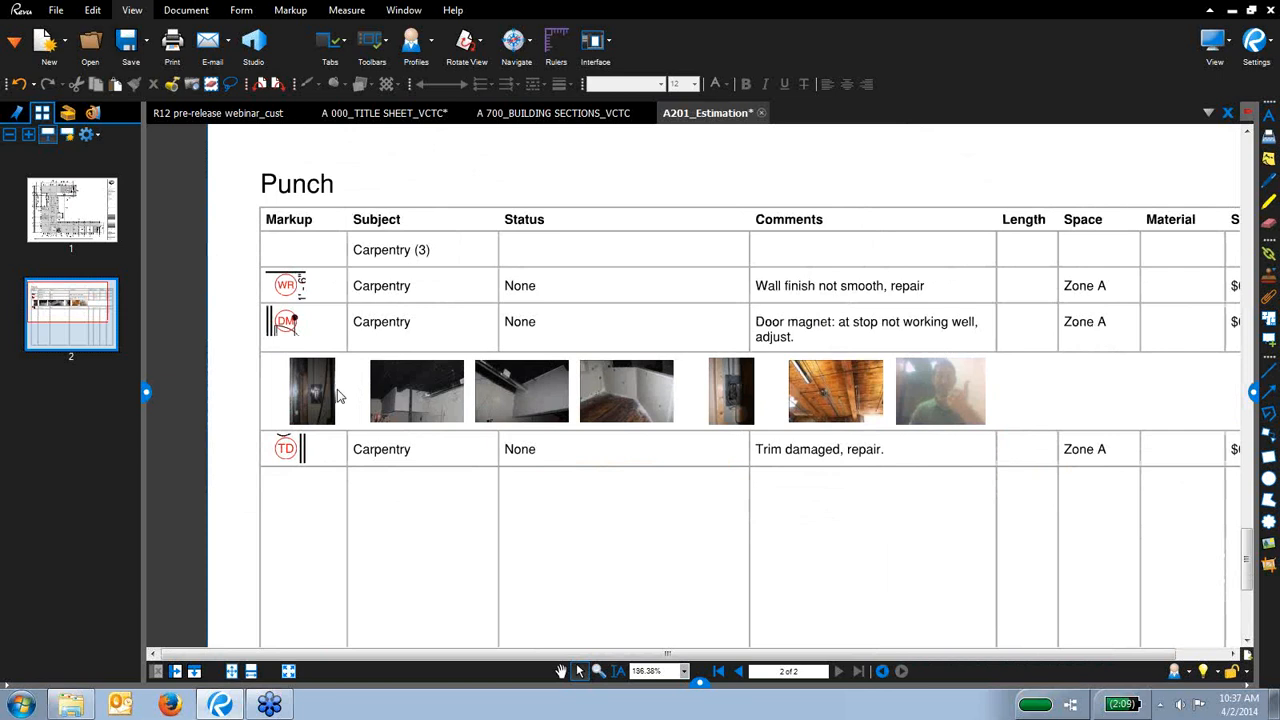
scroll(330, 383, "up", 2)
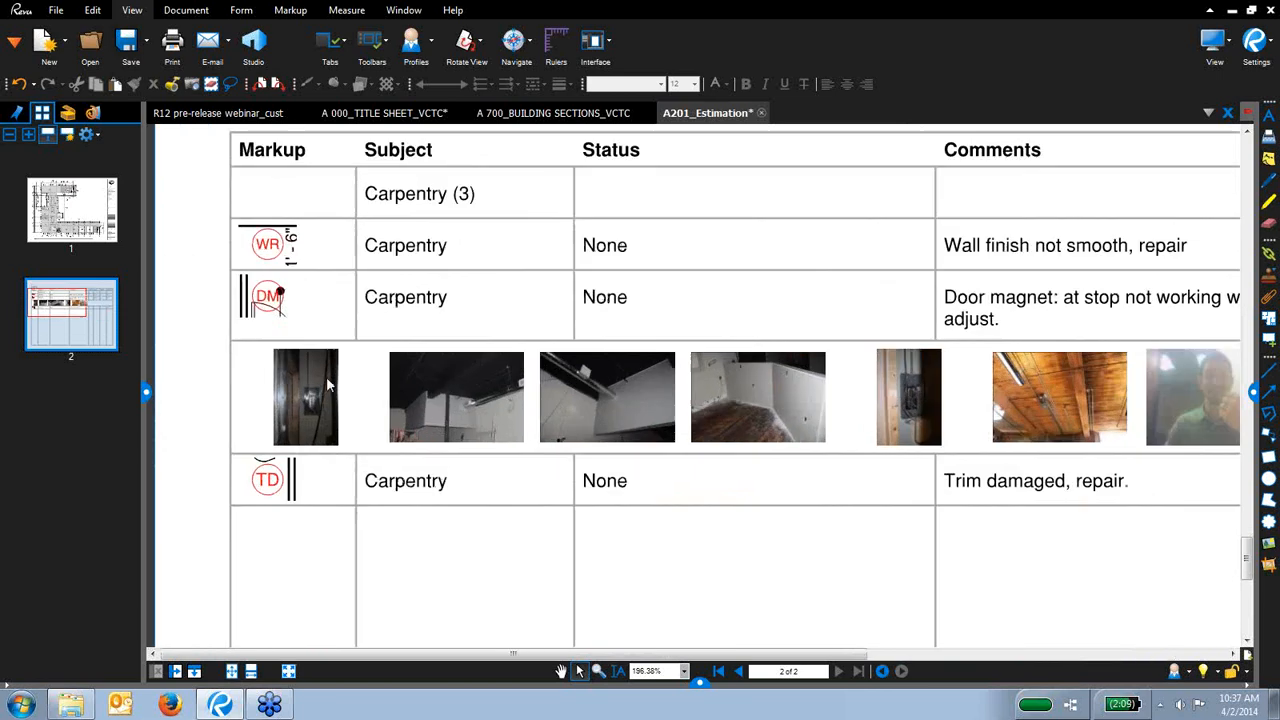
Follow the DM symbol's hyperlink from the Punch summary to the symbol in toilet room 129 on the drawing
left_click(270, 305)
key("ctrl")
left_click(270, 304)
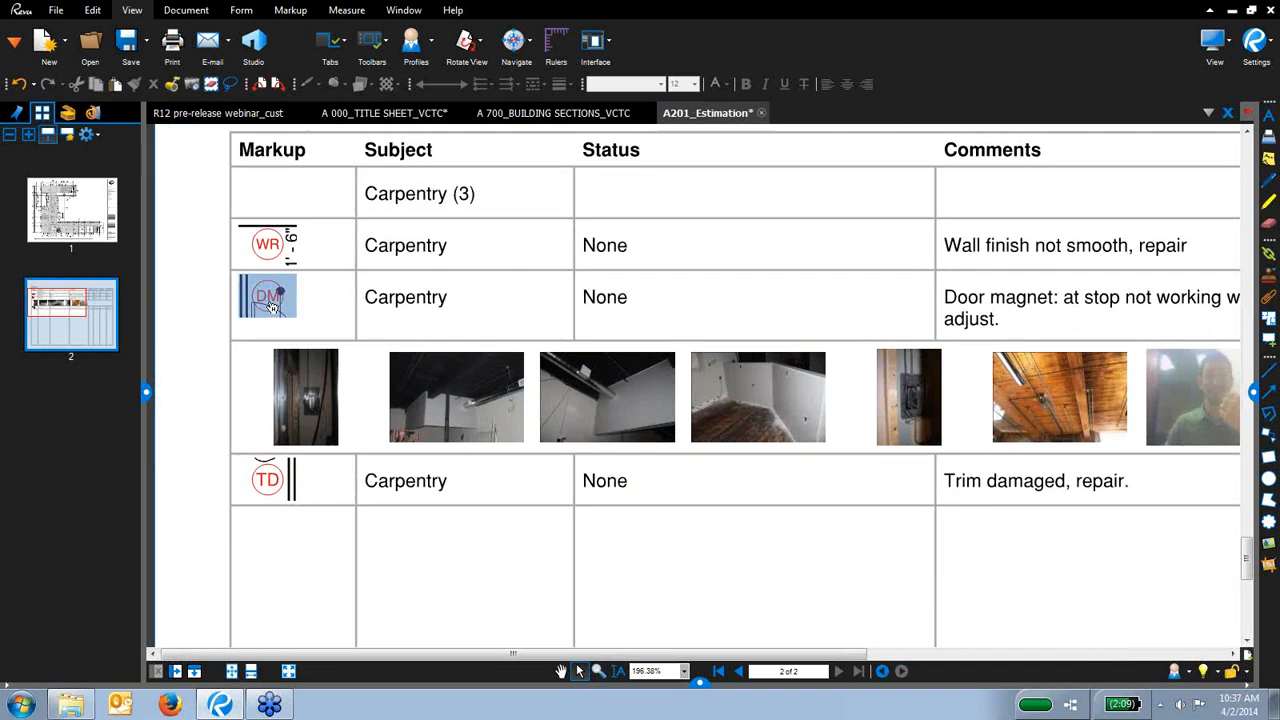
scroll(702, 416, "down", 5)
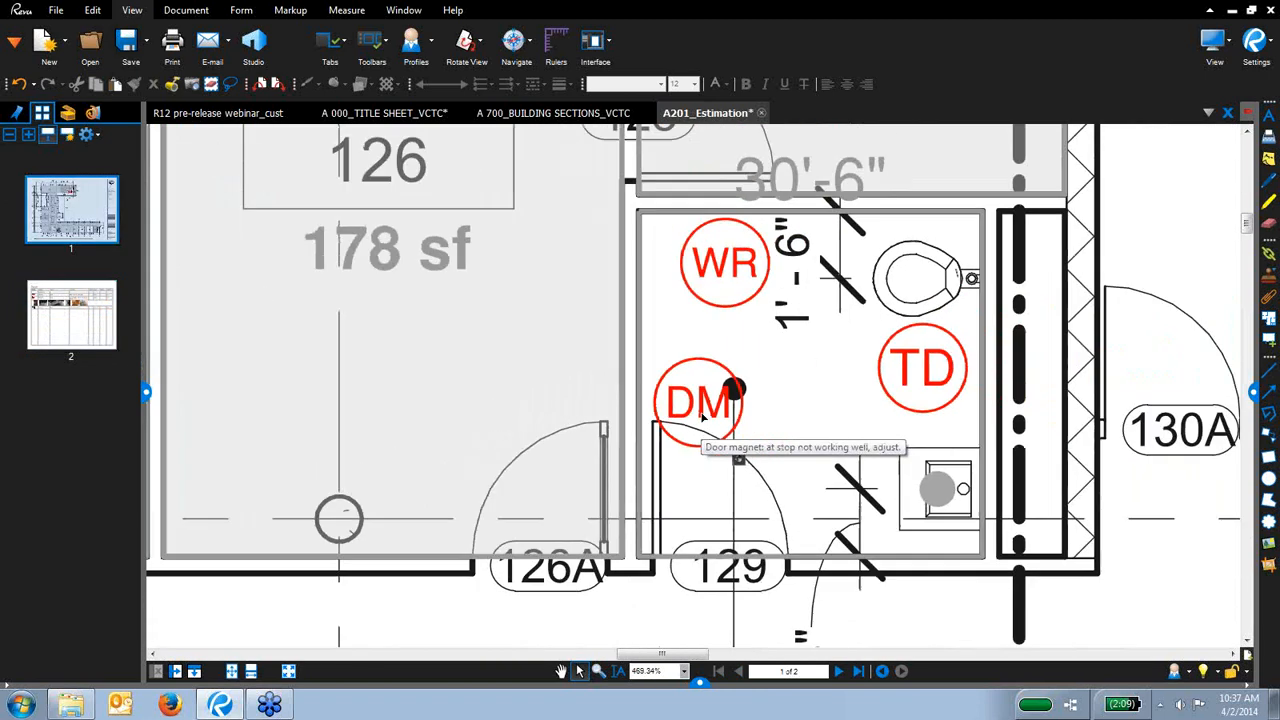
scroll(702, 416, "down", 4)
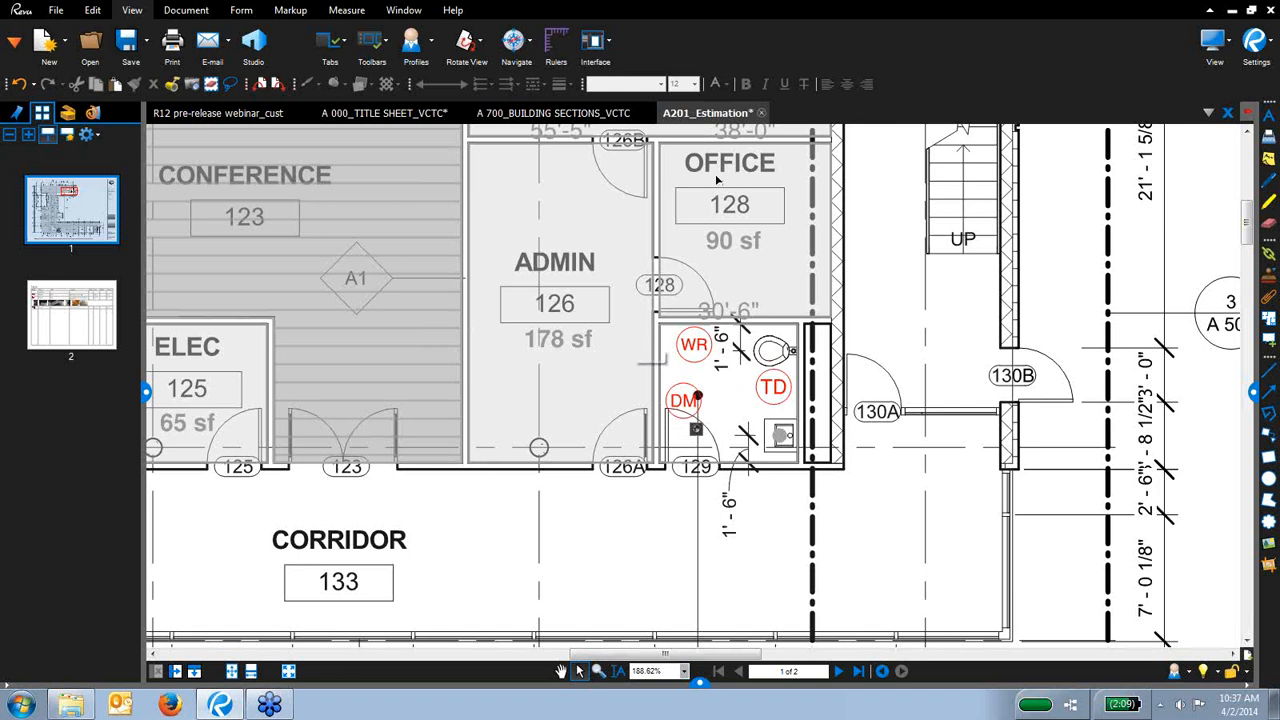
Expand and collapse the markups list again, and view the whole floor plan sheet
left_click(702, 684)
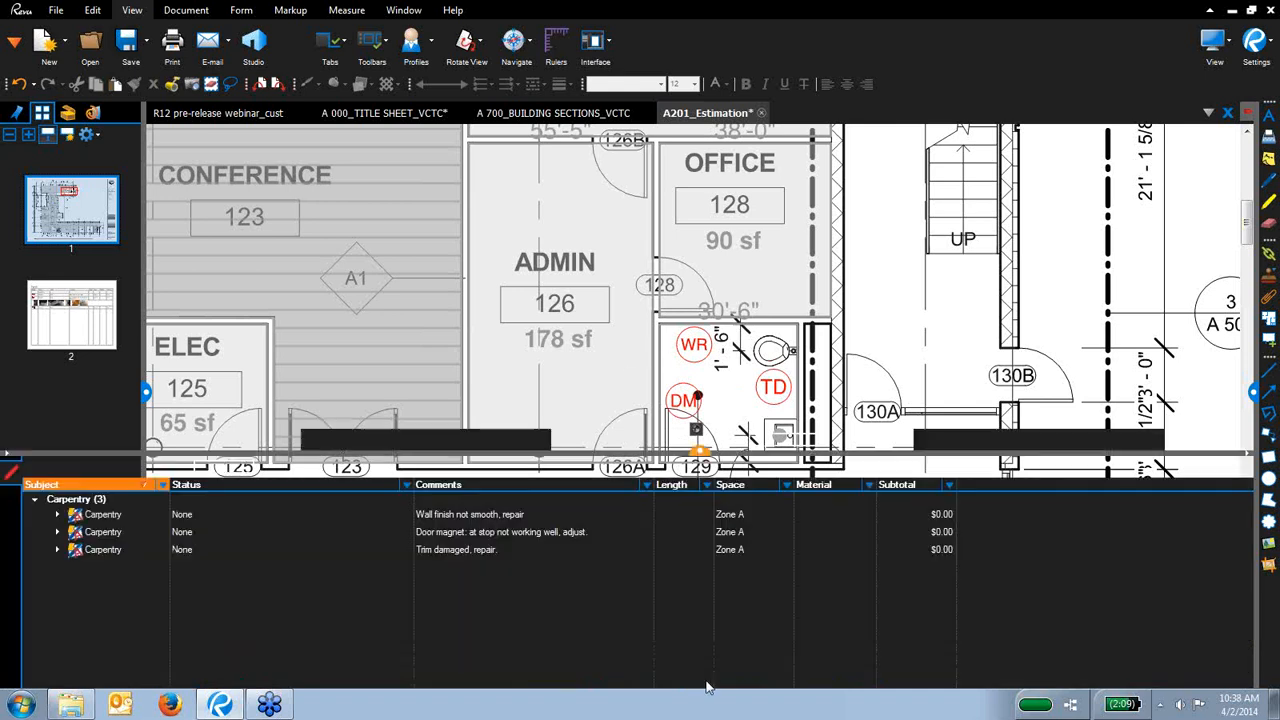
left_click(701, 451)
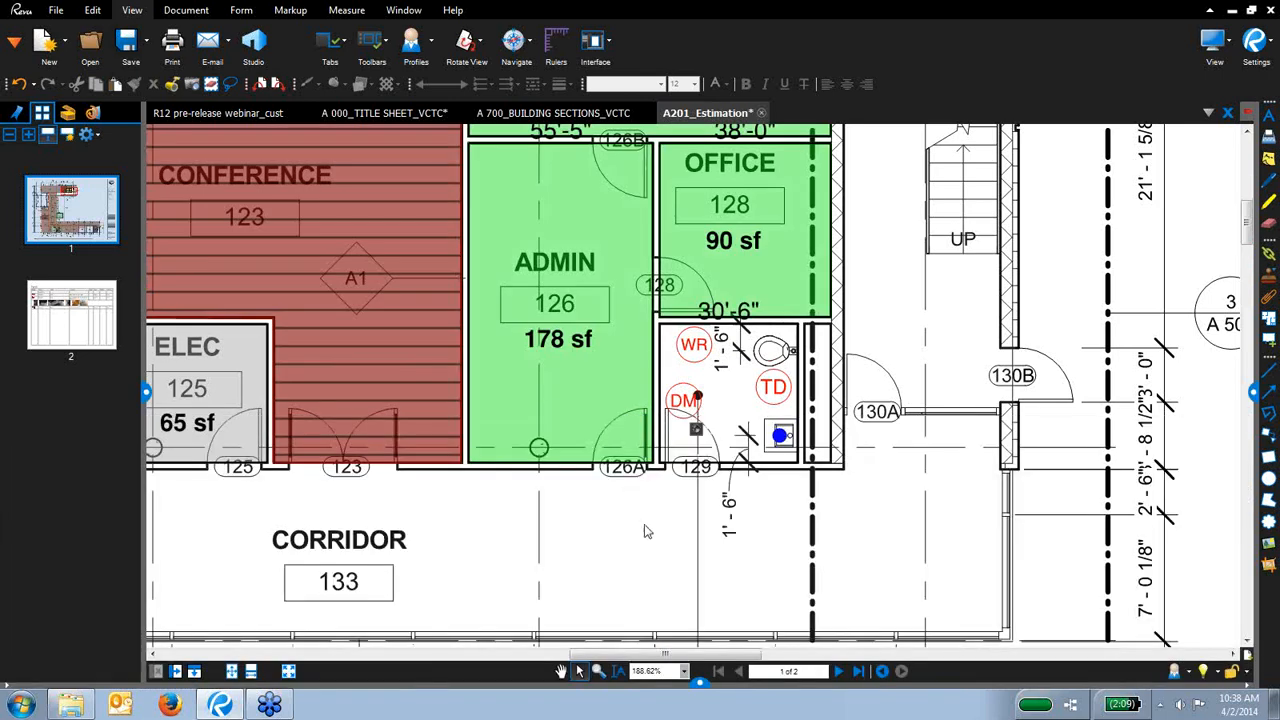
scroll(643, 529, "down", 5)
scroll(766, 508, "down", 3)
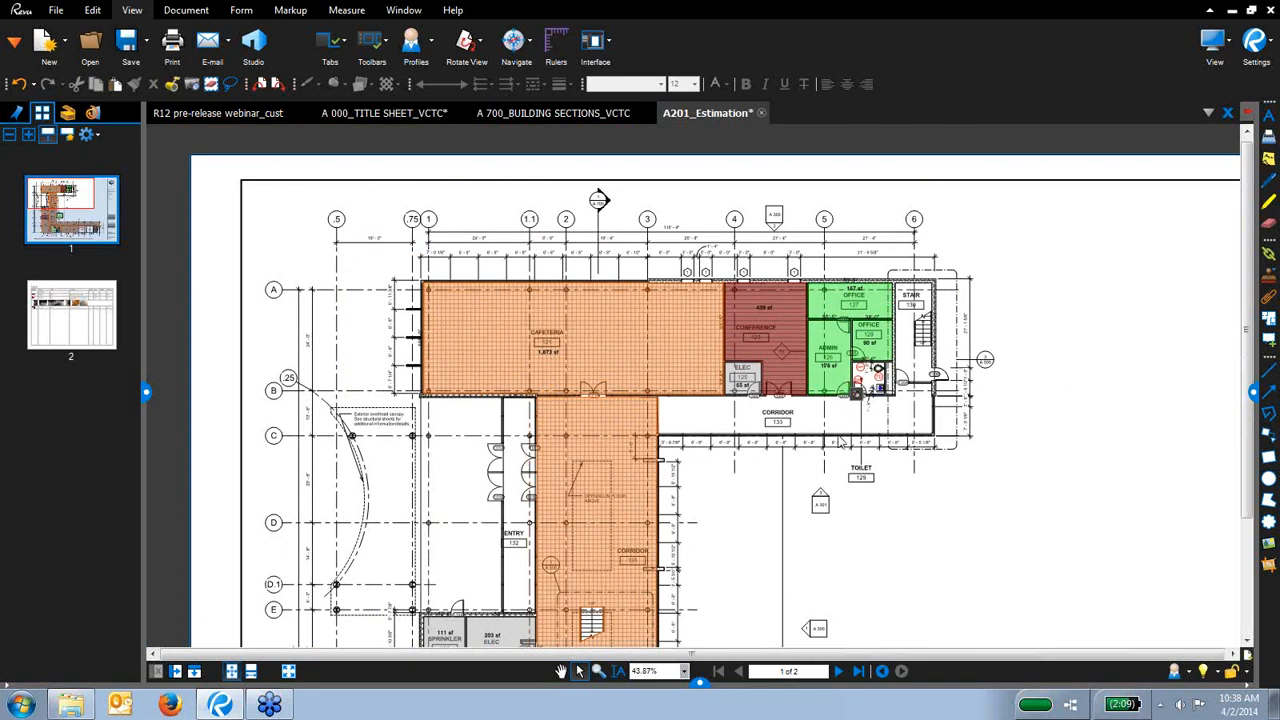
scroll(840, 442, "down", 2)
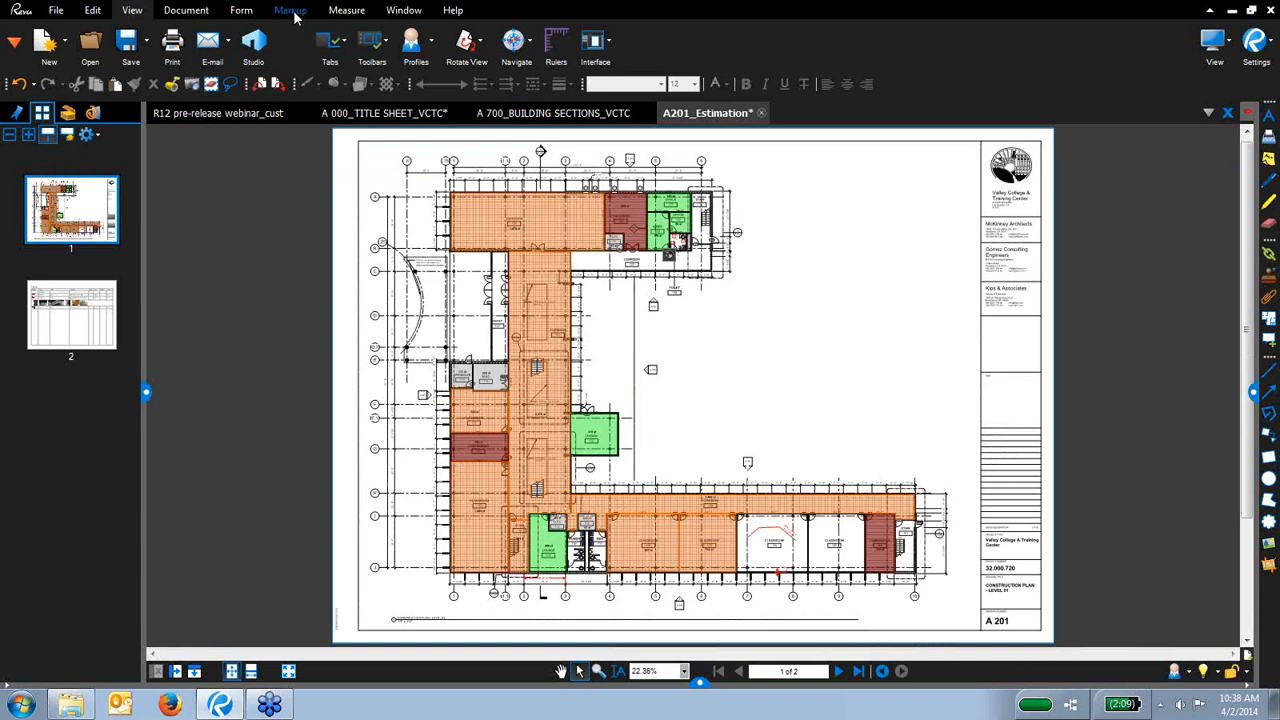
Start Reduce File Size on A201_Estimation.pdf and try the maximum compression, highest image quality and balanced presets
left_click(187, 10)
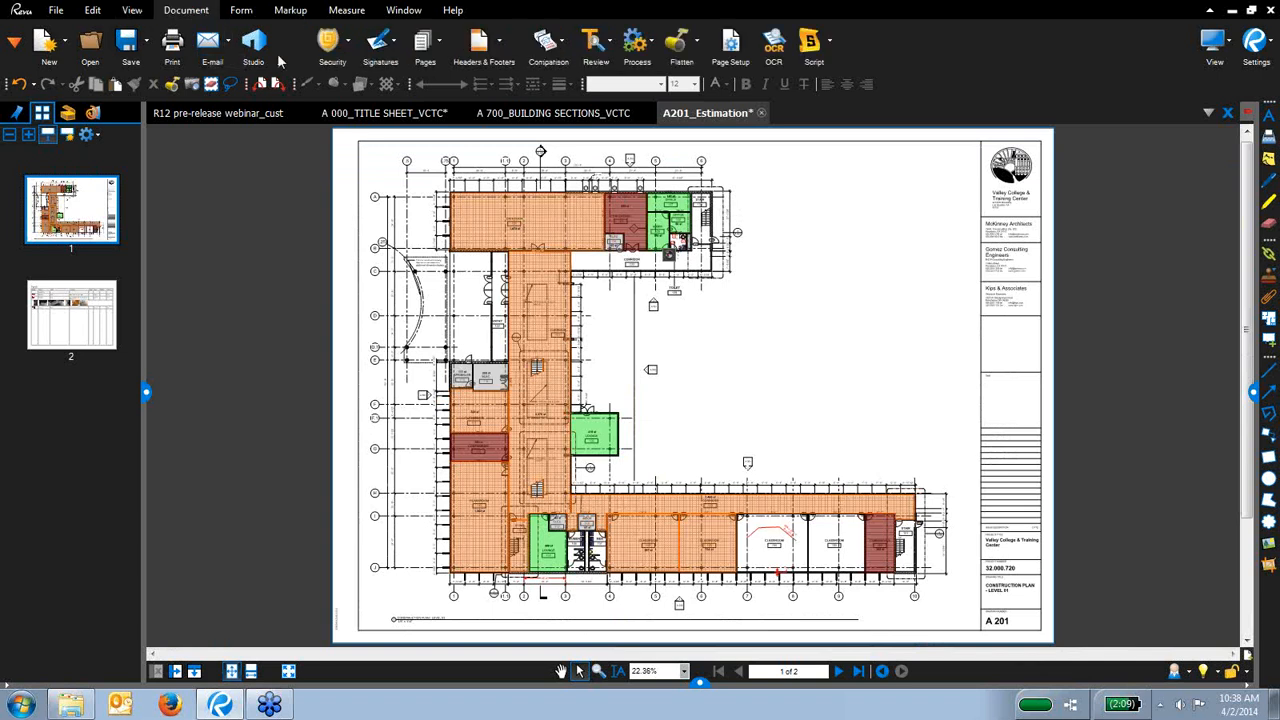
left_click(655, 45)
left_click(662, 59)
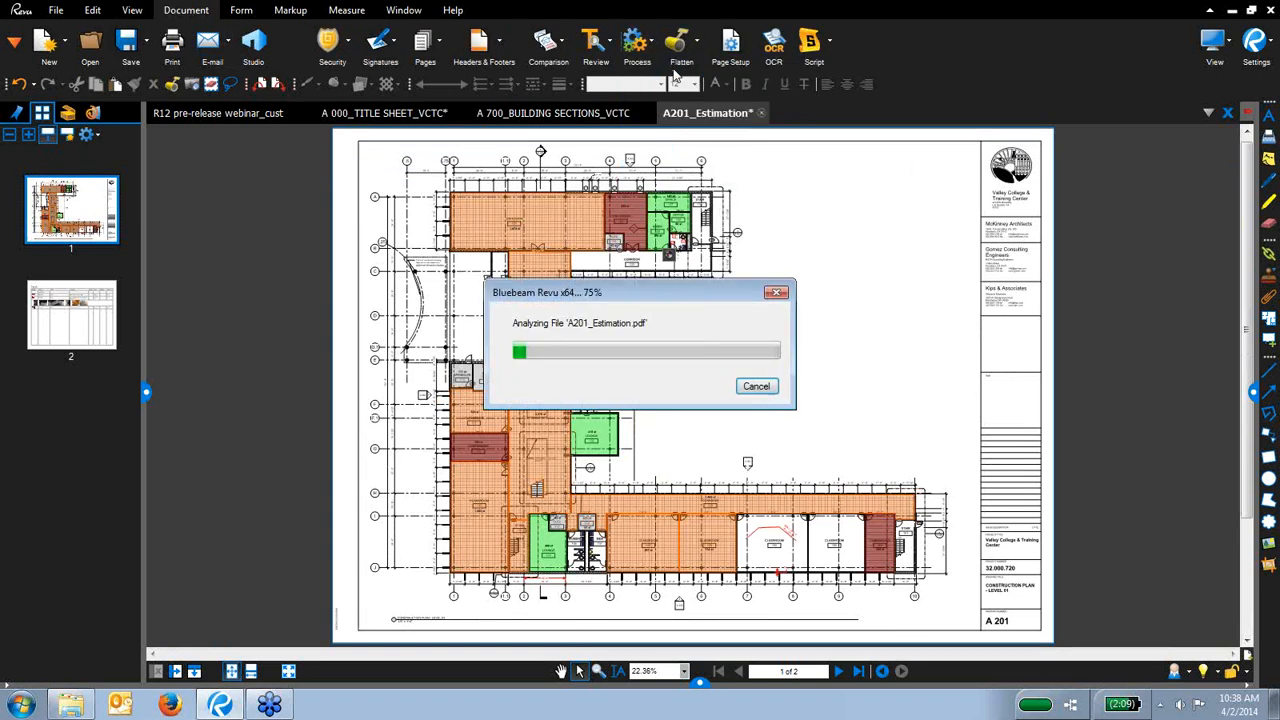
left_click(642, 330)
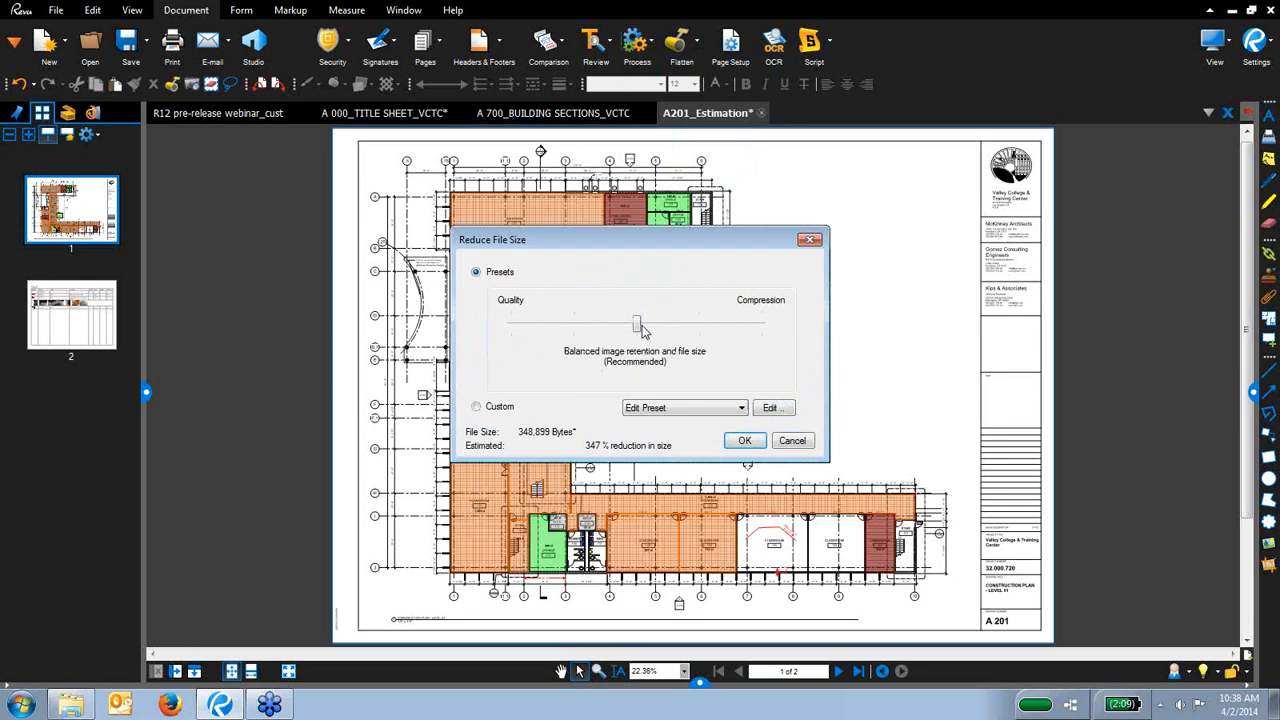
left_click_drag(642, 330, 785, 338)
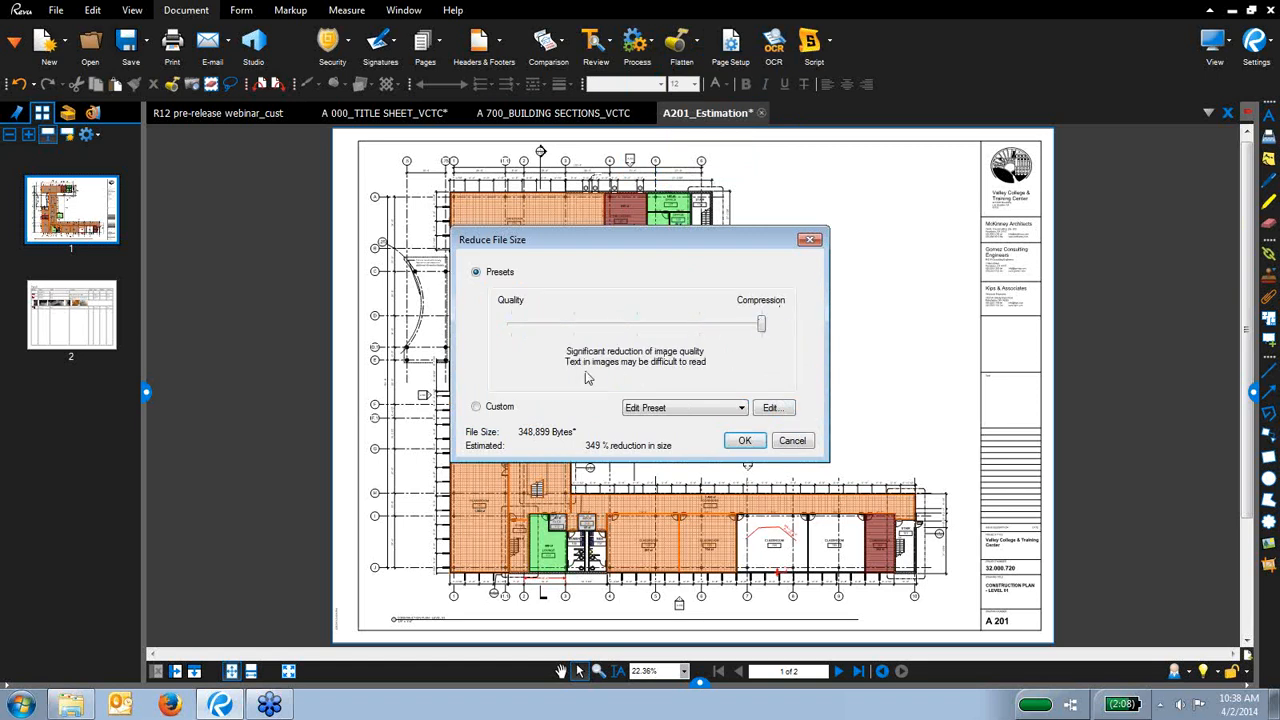
key("ctrl")
left_click_drag(761, 325, 451, 326)
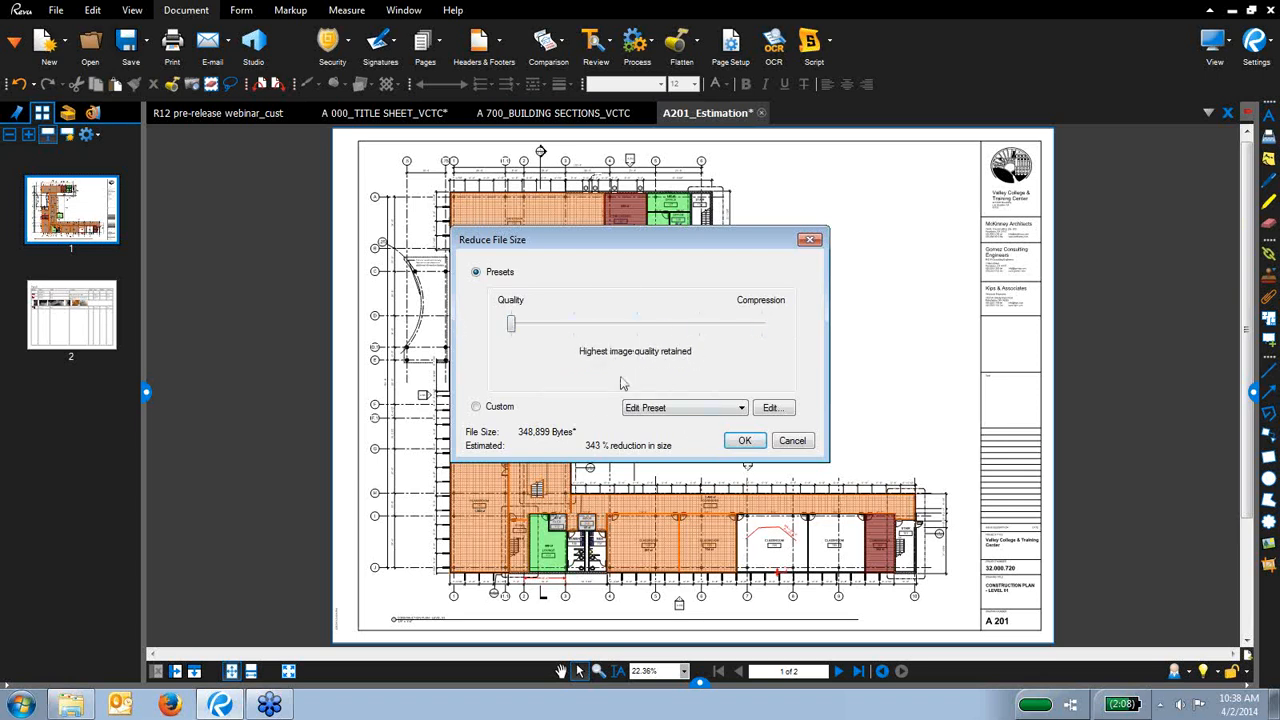
left_click_drag(508, 323, 622, 327)
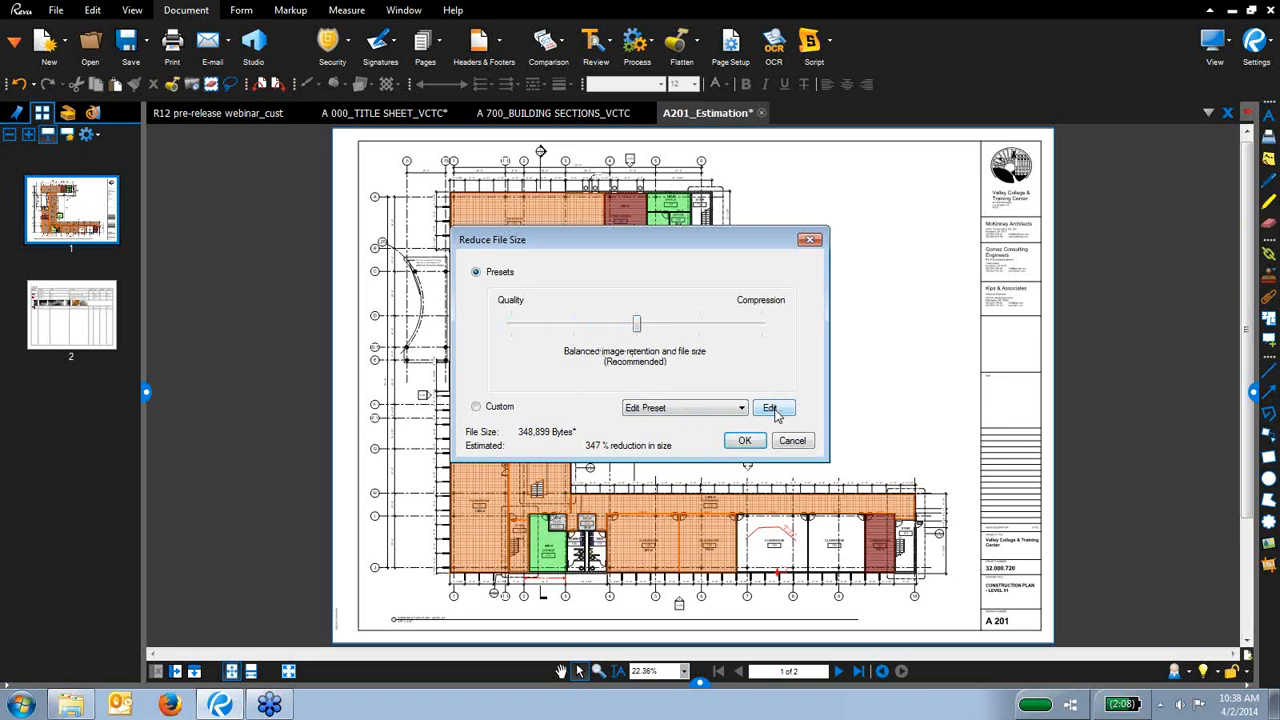
Examine the custom image settings for the file size reduction, and cancel both the settings and the reduction
left_click(772, 409)
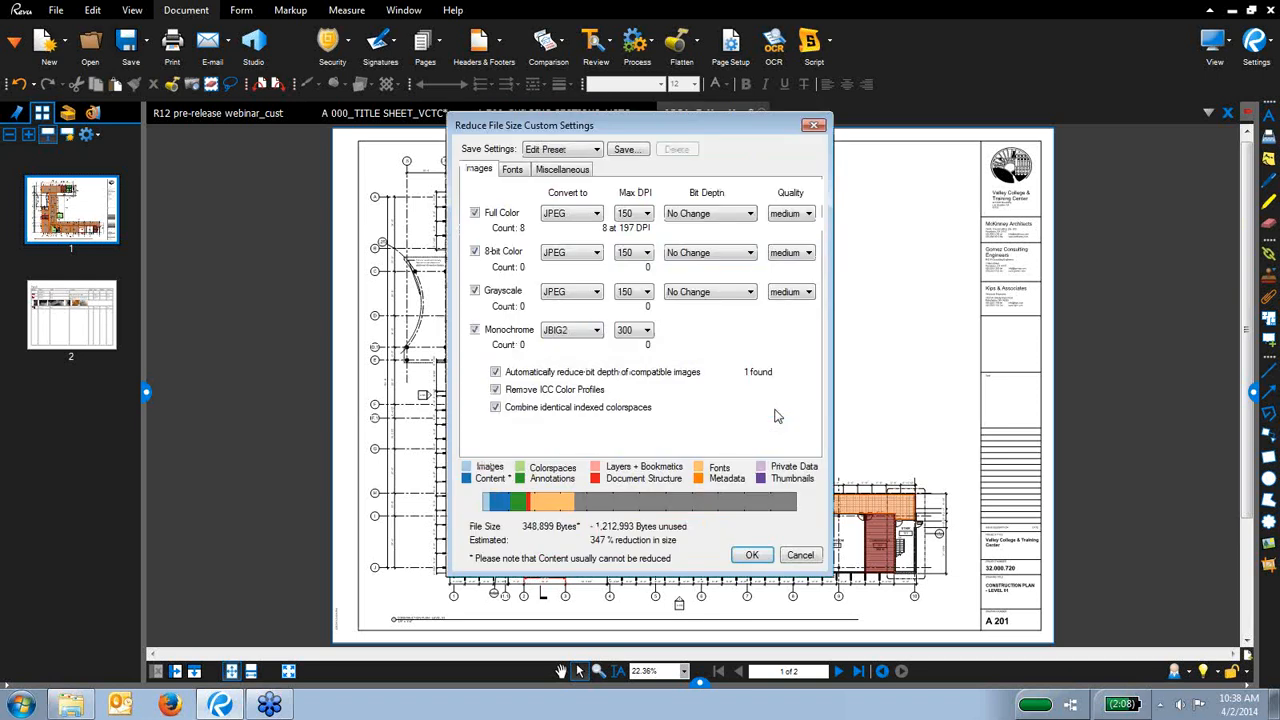
left_click(812, 555)
left_click(792, 442)
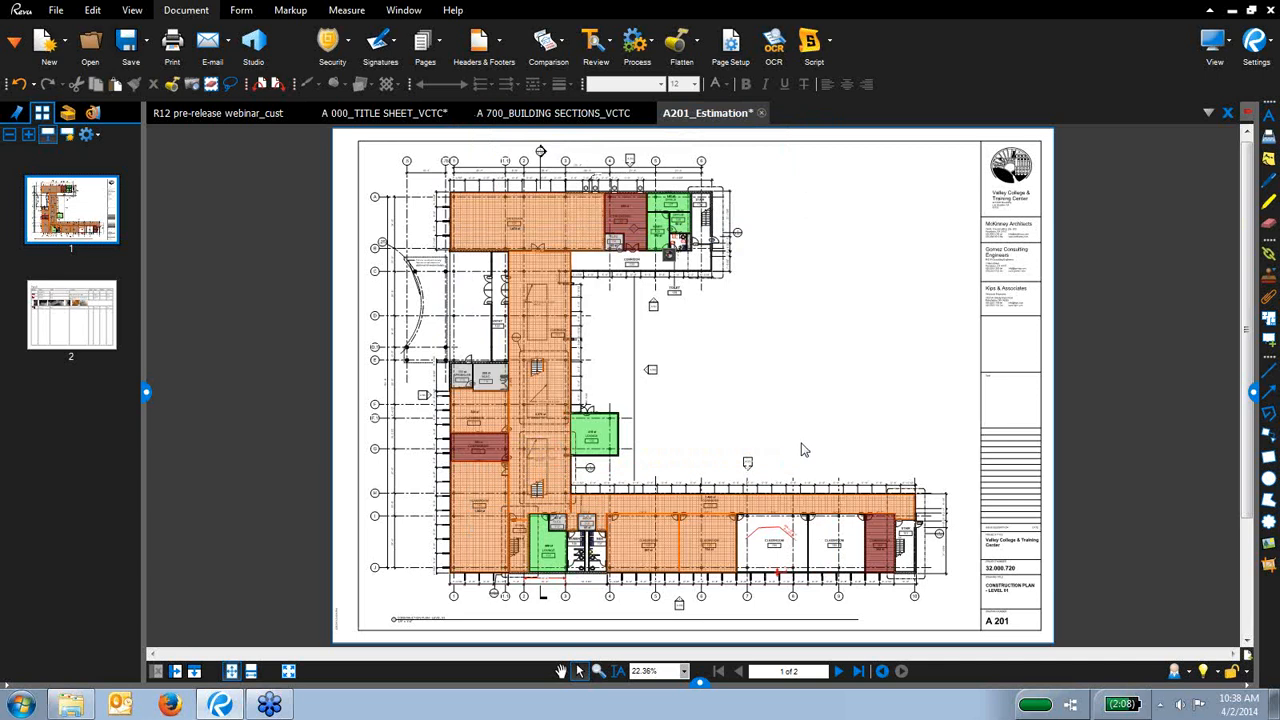
Examine the OCR configuration and its optimization choices for A201_Estimation.pdf, and cancel without running it
left_click(776, 50)
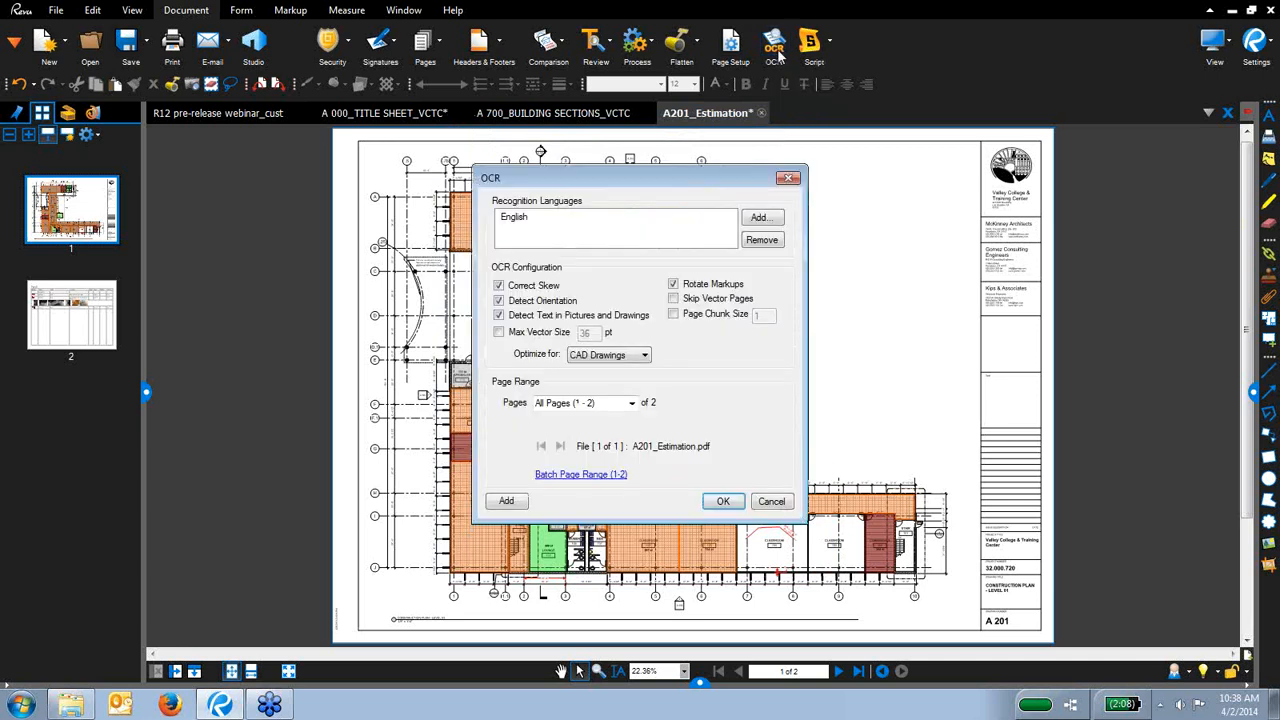
left_click(612, 355)
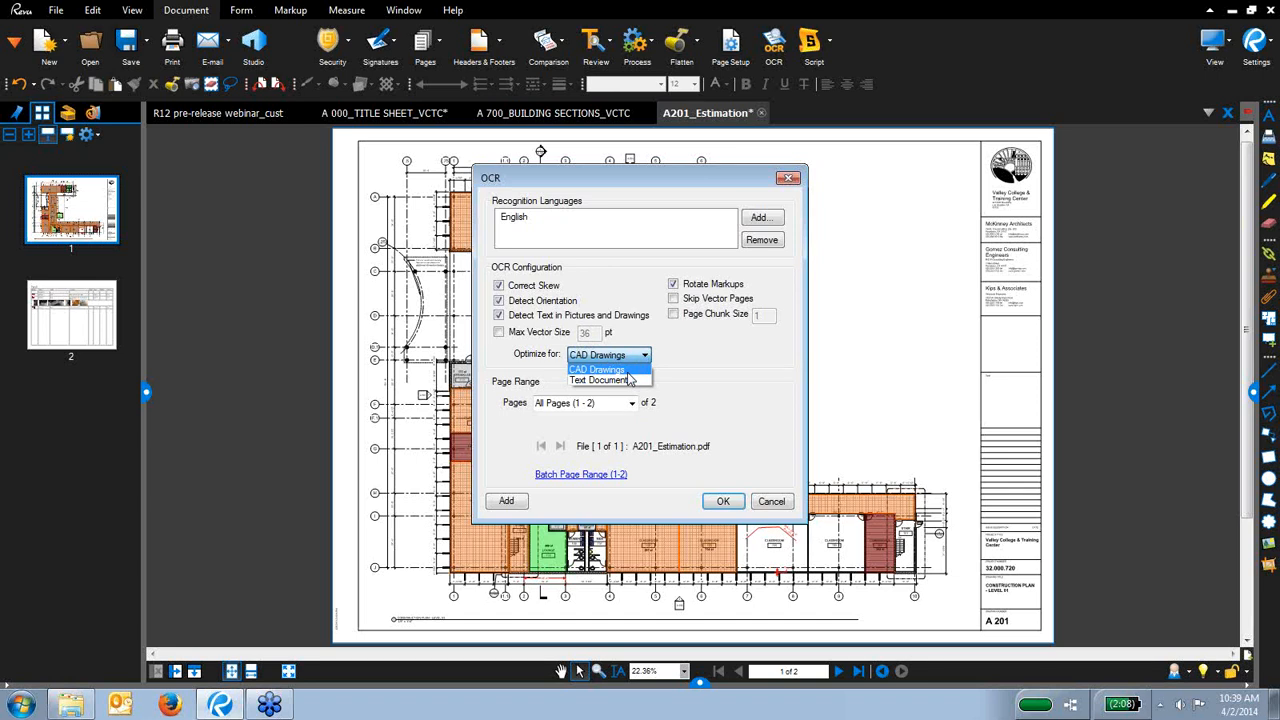
left_click(780, 501)
left_click(780, 501)
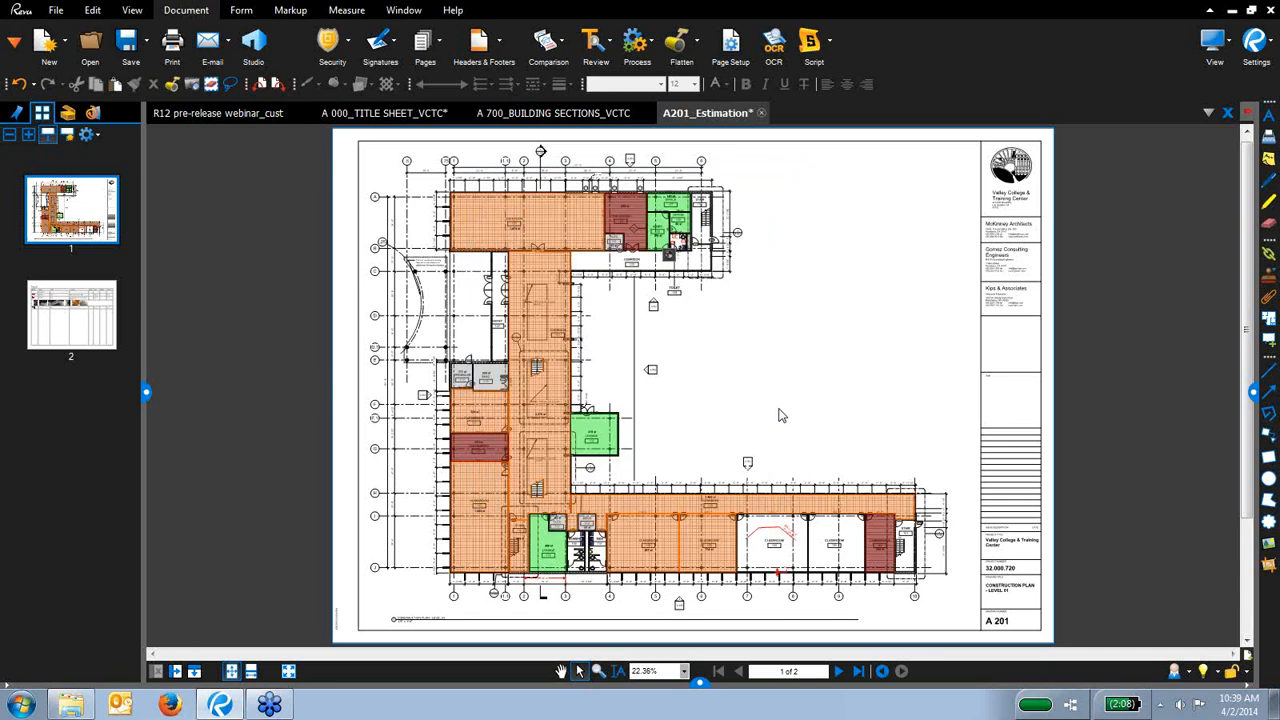
Switch to the R12 pre-release webinar presentation and show its closing Questions slide in full screen
left_click(232, 112)
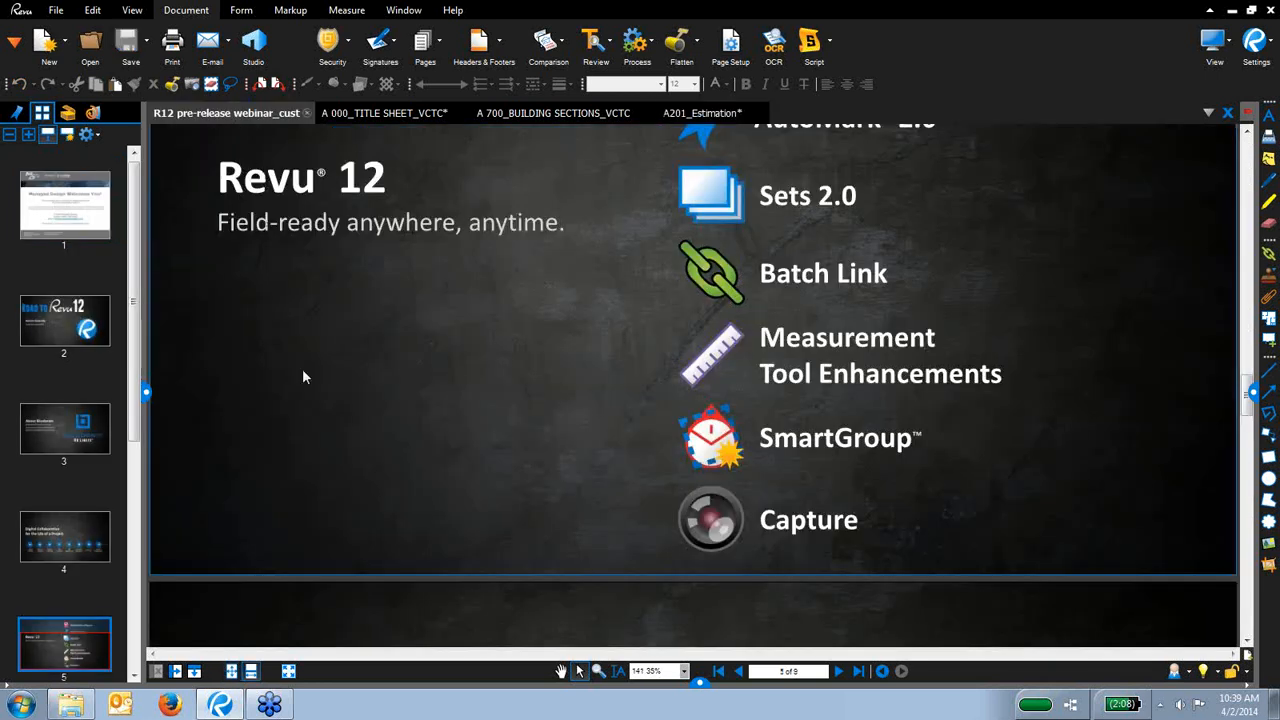
scroll(436, 506, "down", 3)
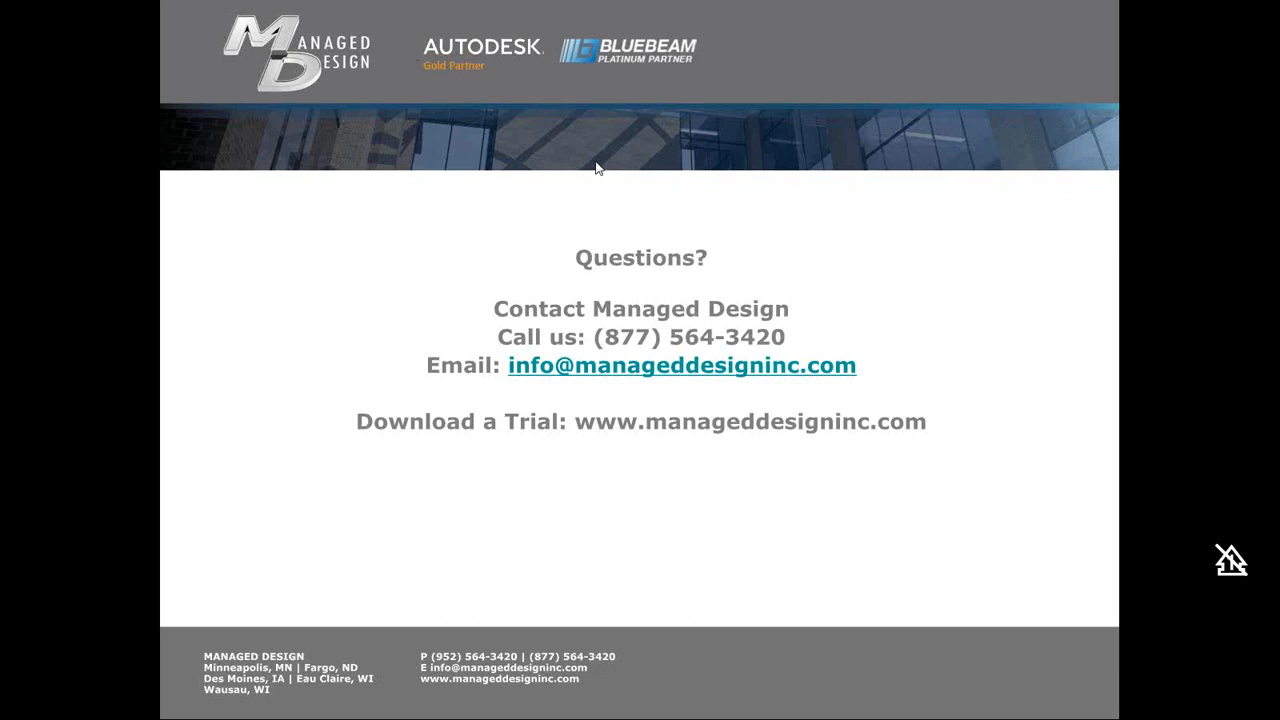
left_click(635, 198)
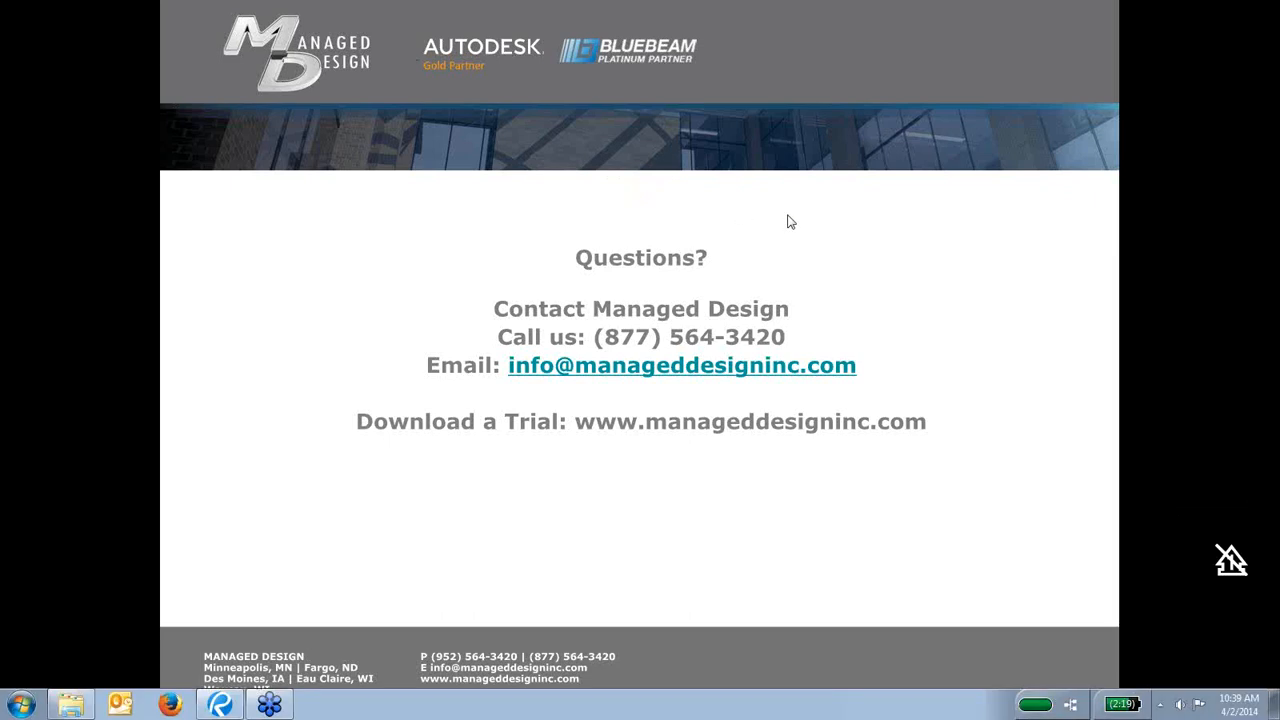